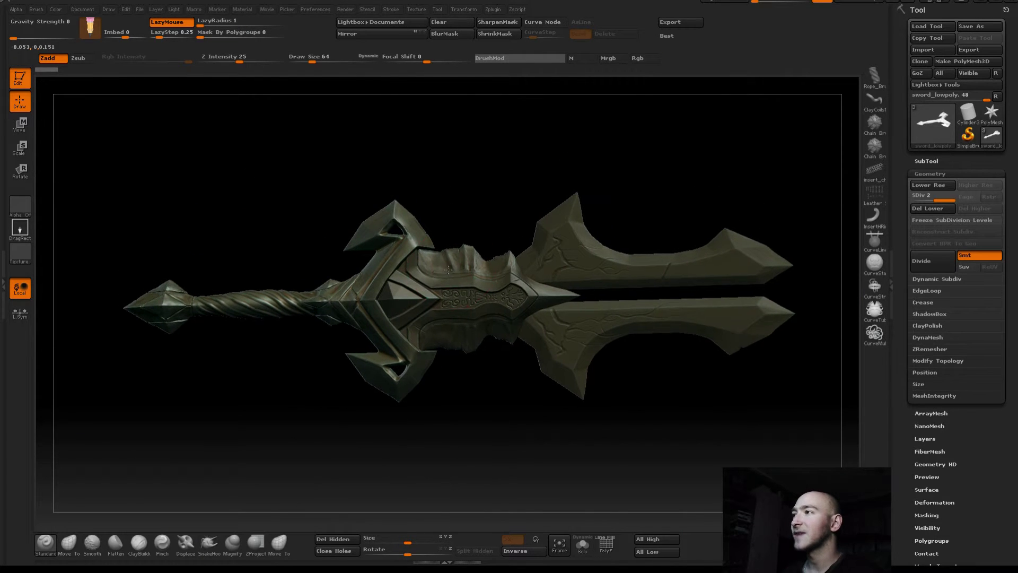
- MergeVisible the sword_lowpoly subtools and select the resulting Merged_sword_lowpoly1 tool
click(933, 161)
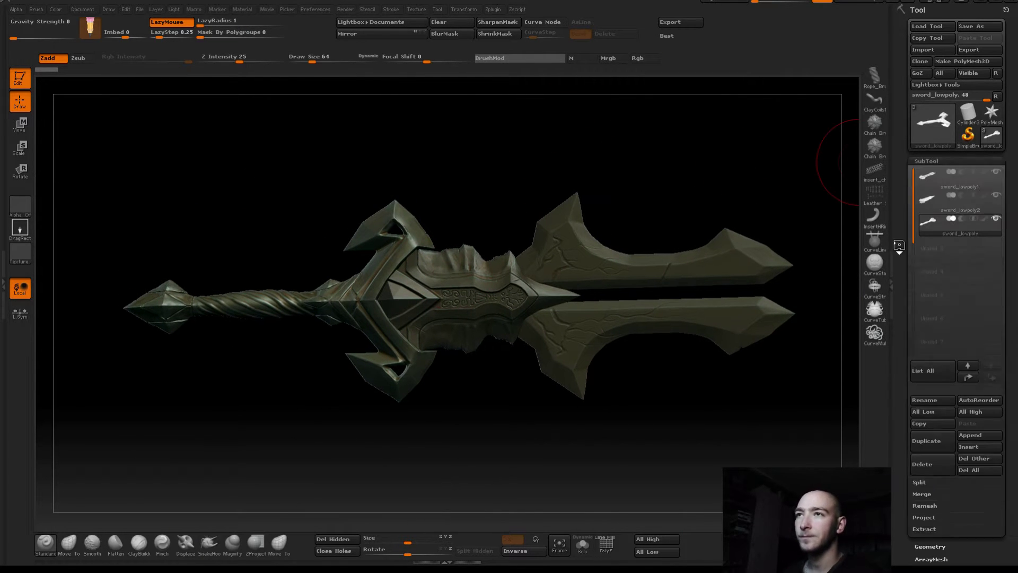
click(928, 200)
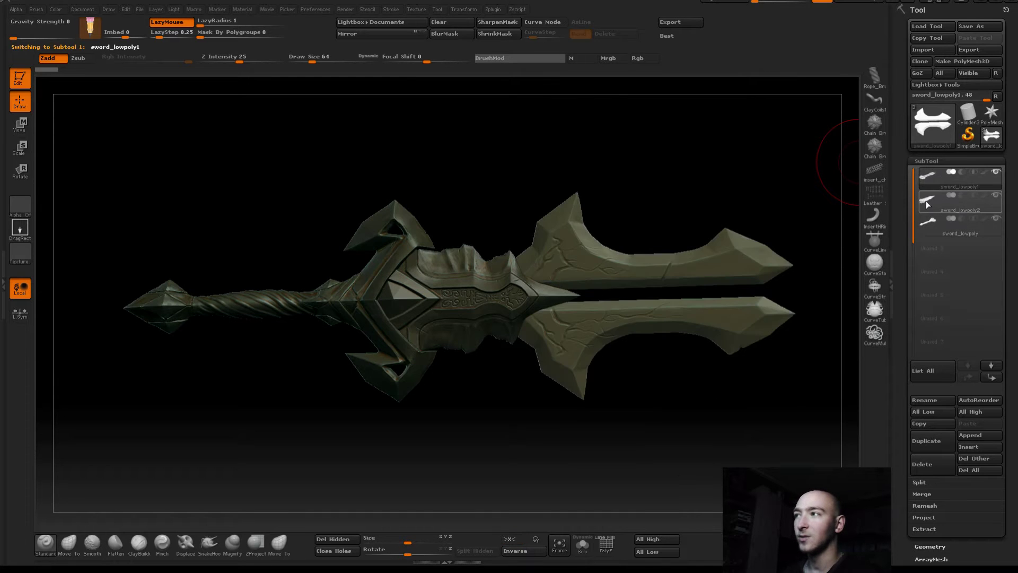
click(927, 177)
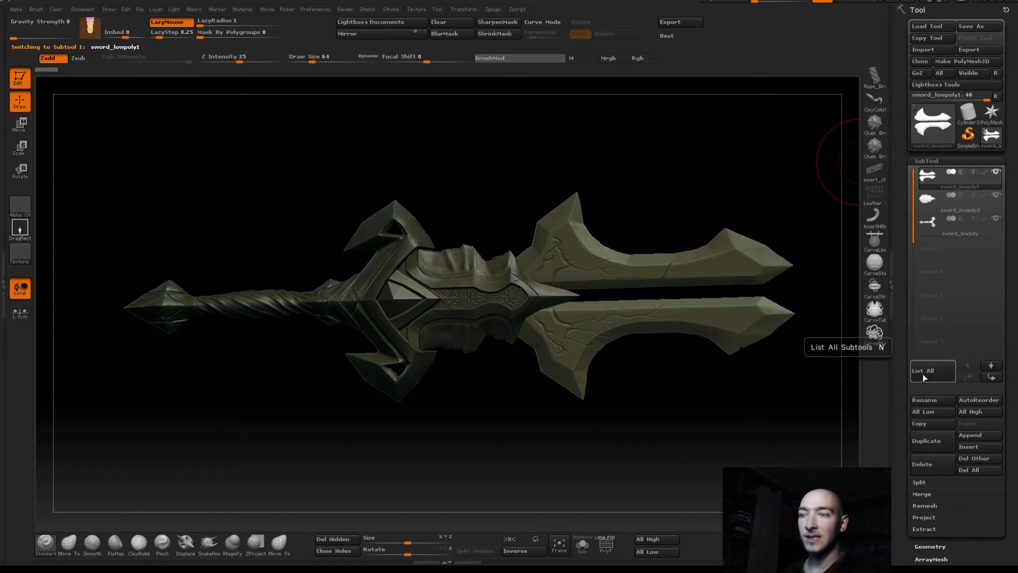
click(926, 492)
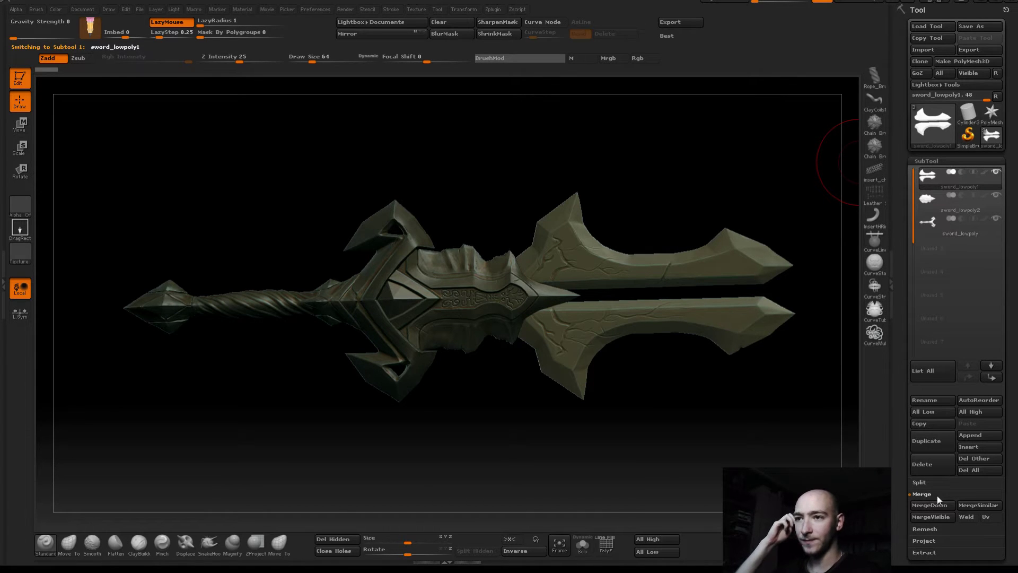
click(943, 517)
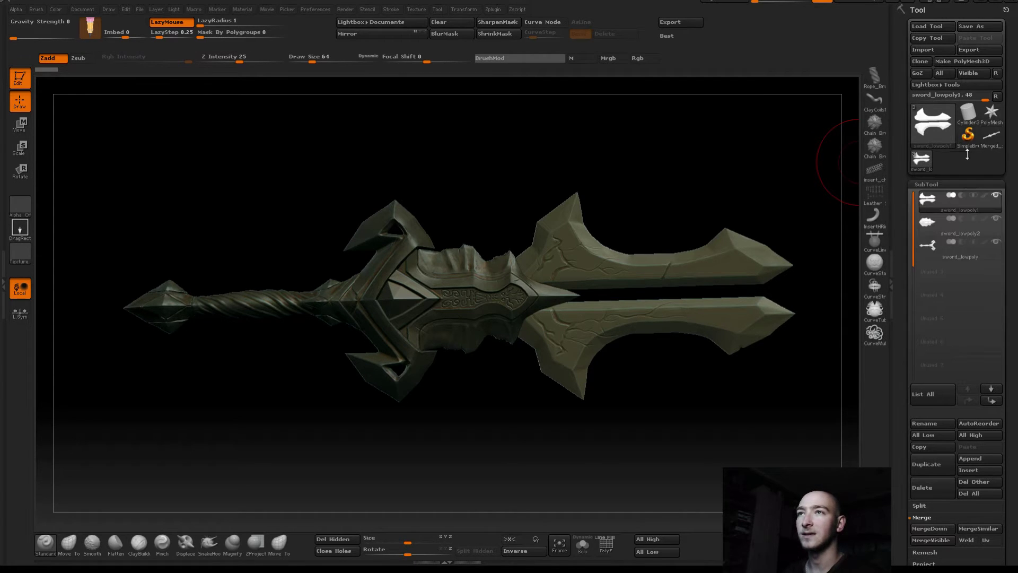
click(992, 139)
mouse_move(487, 156)
mouse_down()
mouse_move(547, 229)
mouse_move(743, 201)
mouse_up()
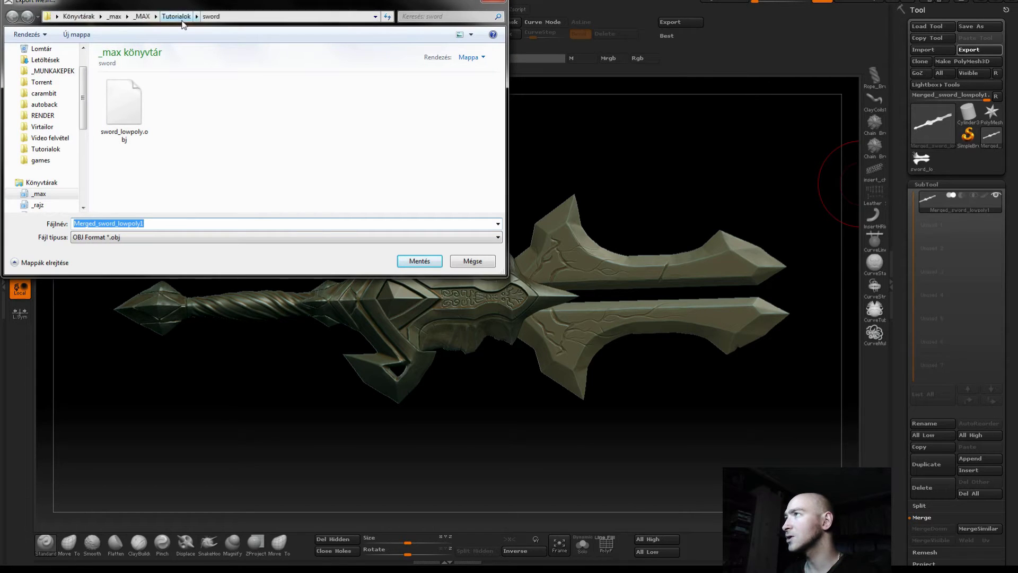
- Save the merged sword export under the file name 'highpoly' as an OBJ
click(164, 222)
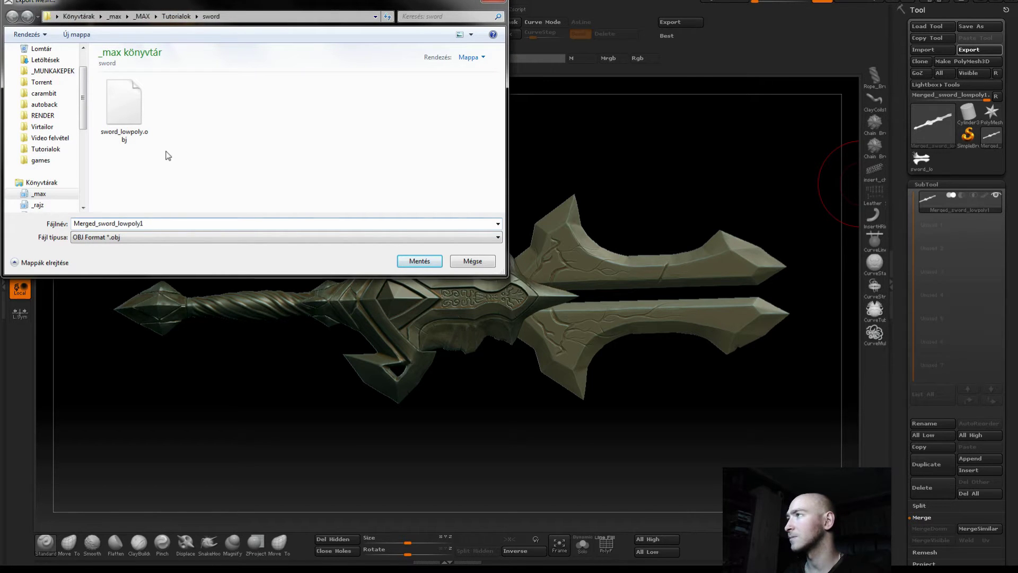
key(ctrl+a)
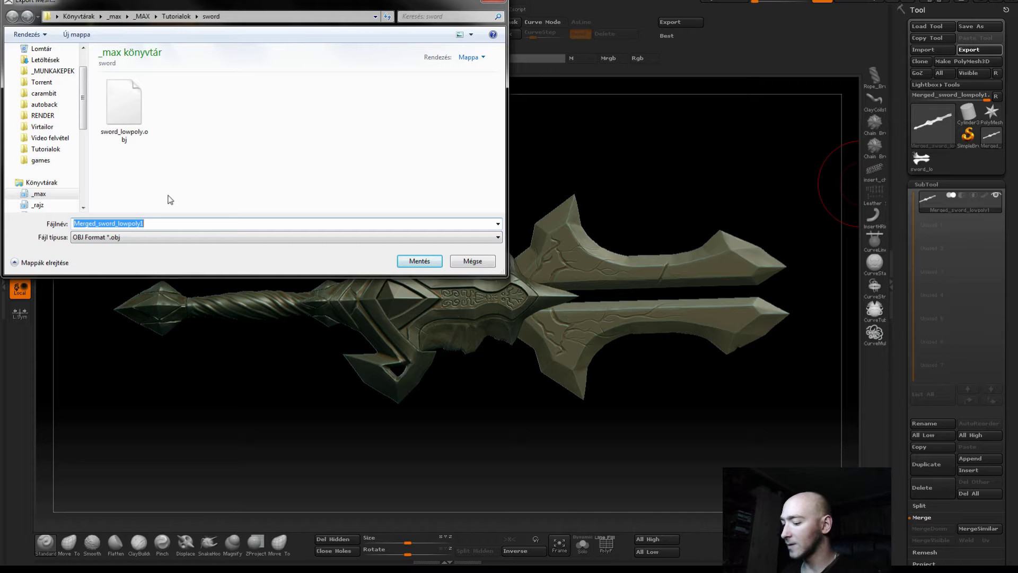
text(highpoly)
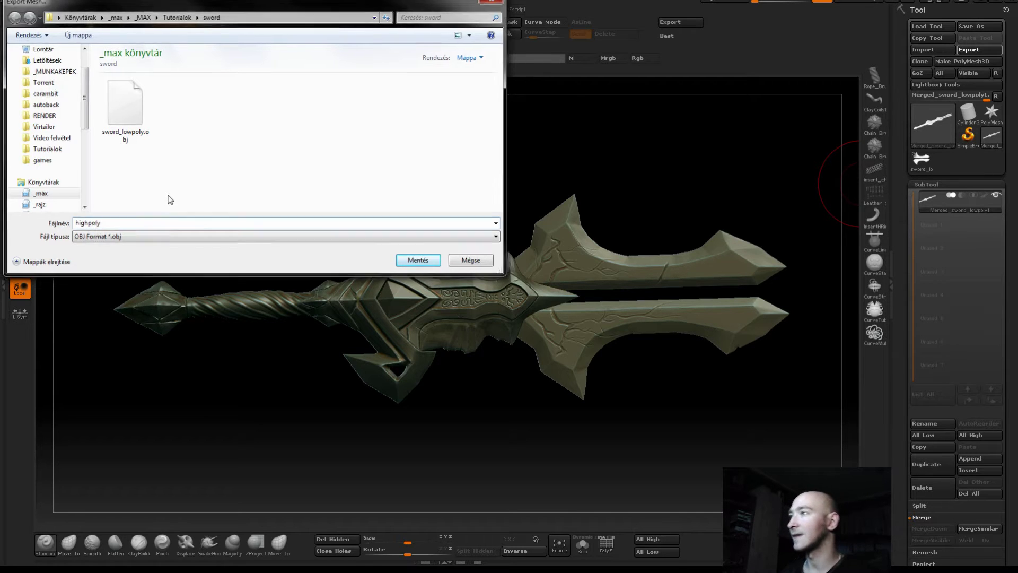
key(Return)
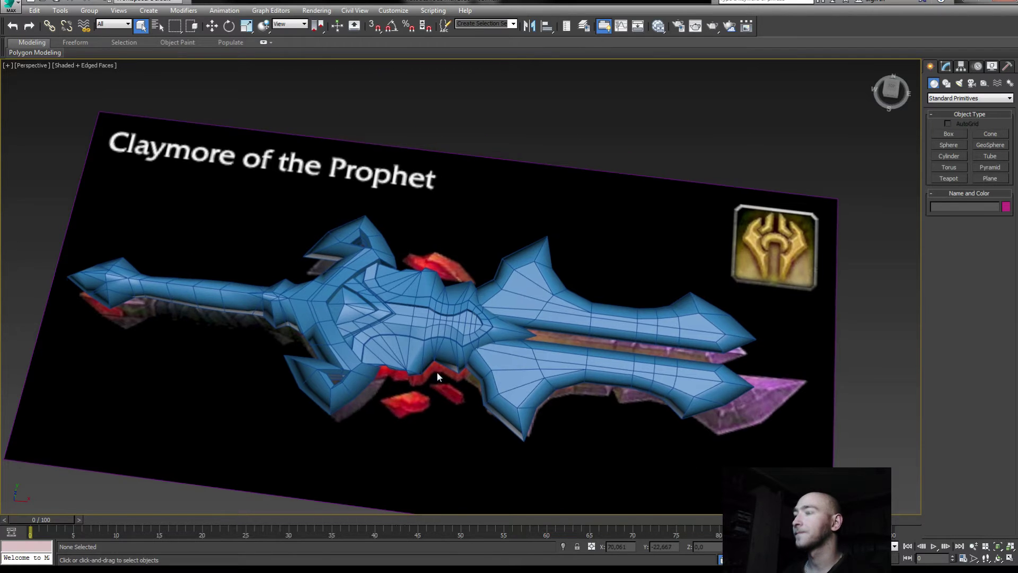
mouse_move(437, 372)
alt+middle_down()
mouse_move(496, 380)
mouse_move(504, 312)
mouse_move(442, 276)
mouse_move(451, 277)
alt+middle_up()
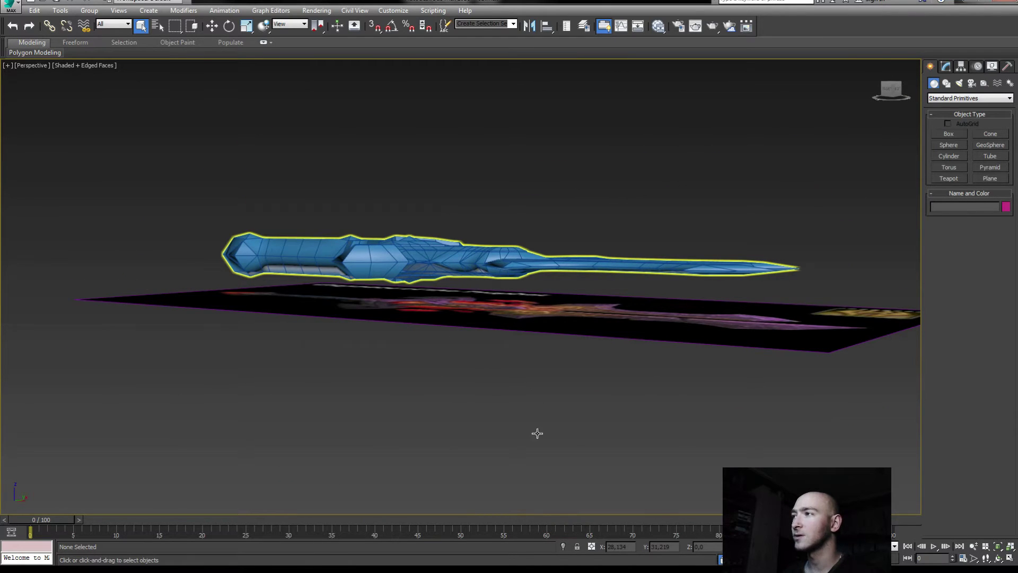
- Import highpoly.OBJ from the sword folder inside the _max library folder
mouse_move(548, 366)
alt+middle_down()
mouse_move(454, 332)
mouse_move(459, 291)
mouse_move(406, 270)
alt+middle_up()
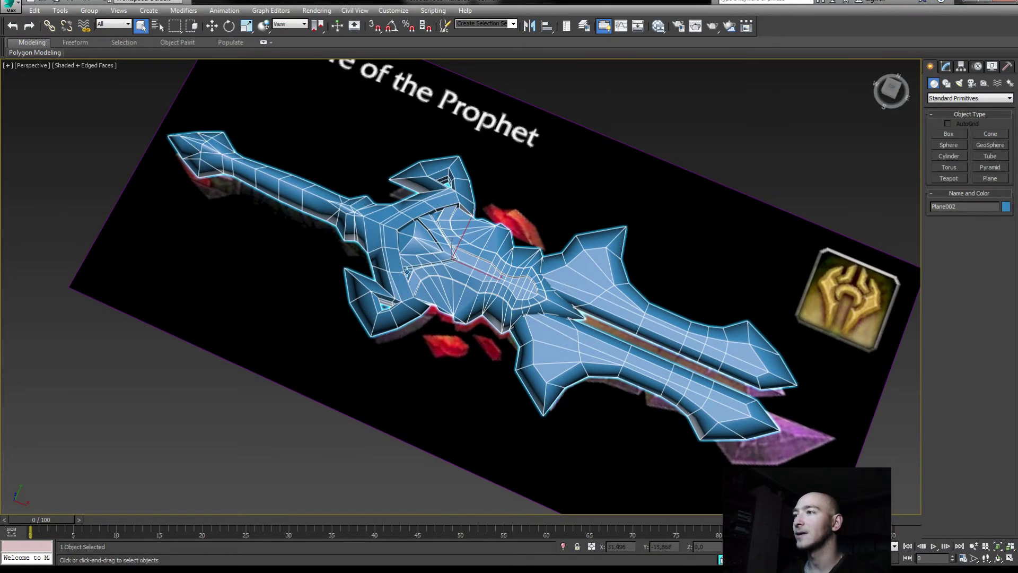
click(11, 6)
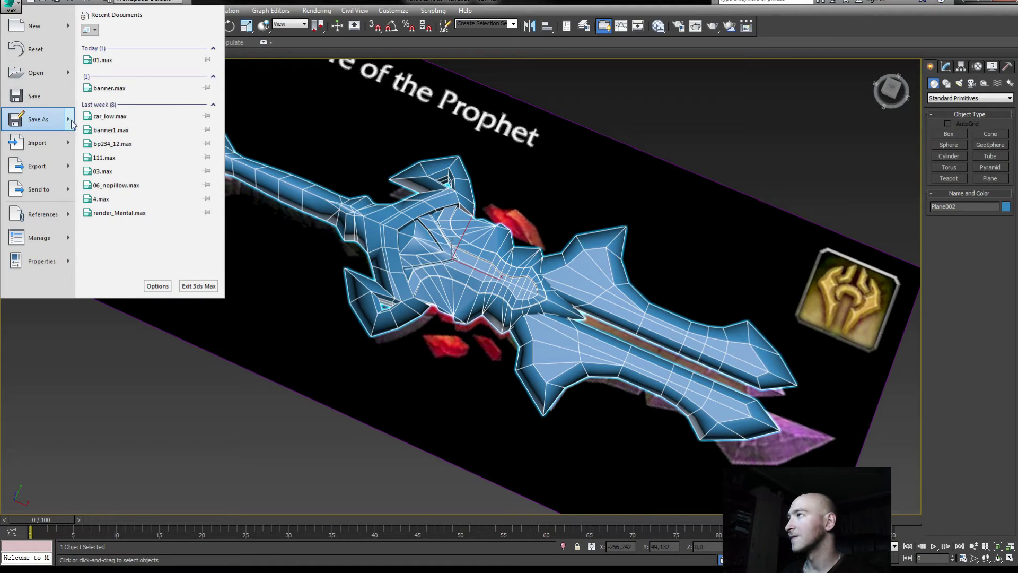
mouse_move(39, 142)
click(118, 43)
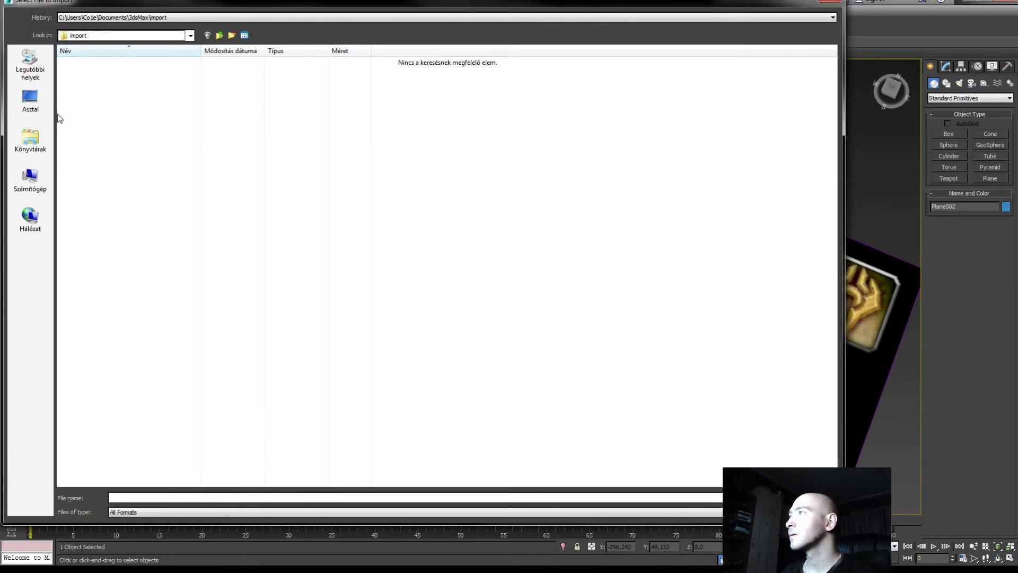
click(31, 141)
double_click(82, 87)
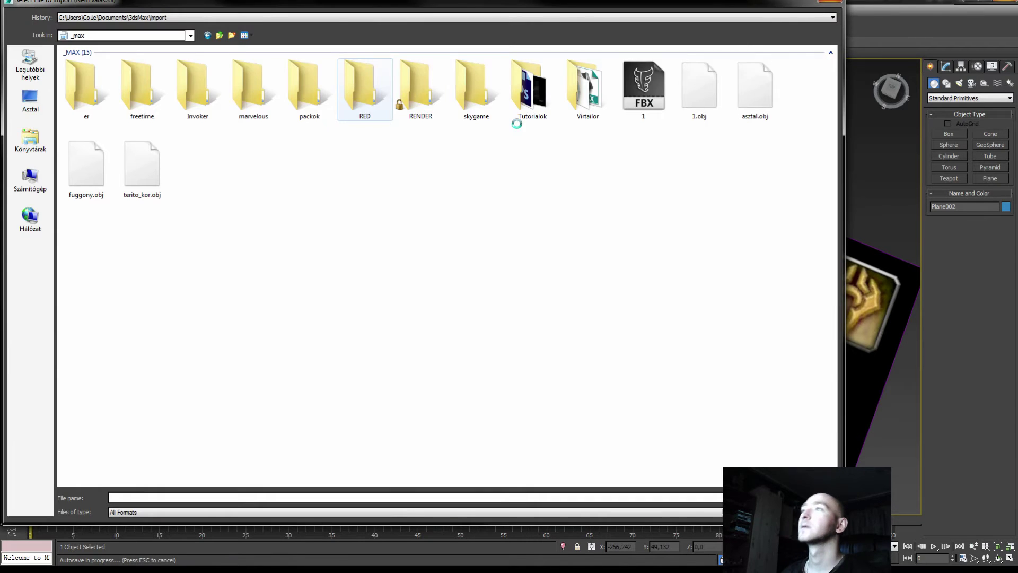
double_click(237, 125)
double_click(86, 79)
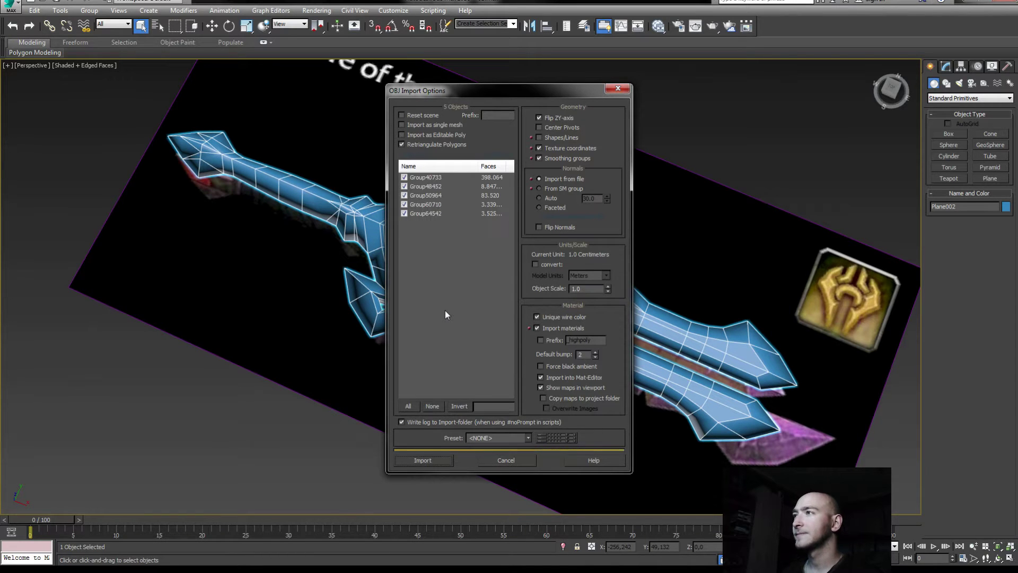
drag(478, 166, 472, 166)
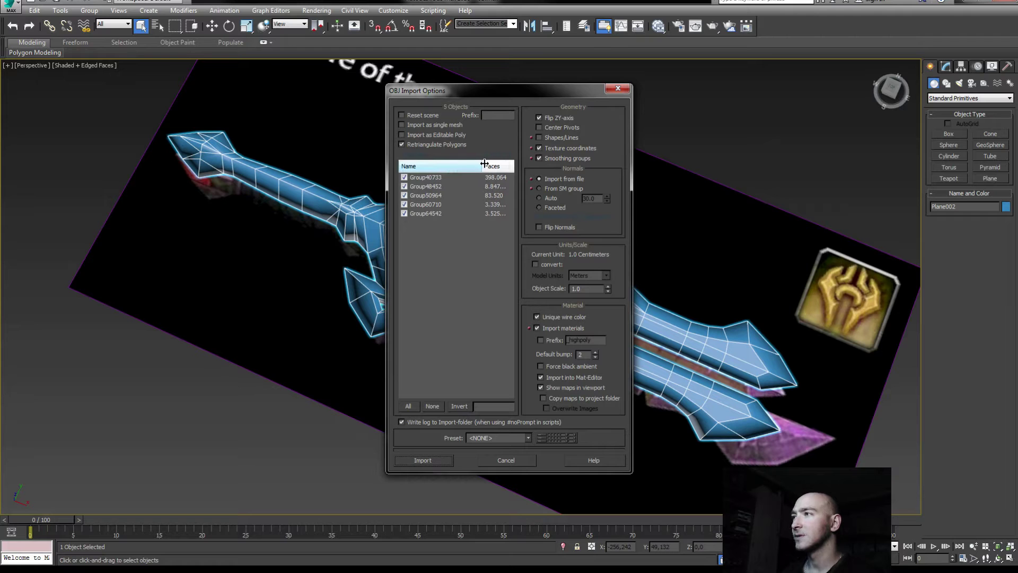
- Confirm the OBJ import of all five high-poly mesh groups
click(418, 460)
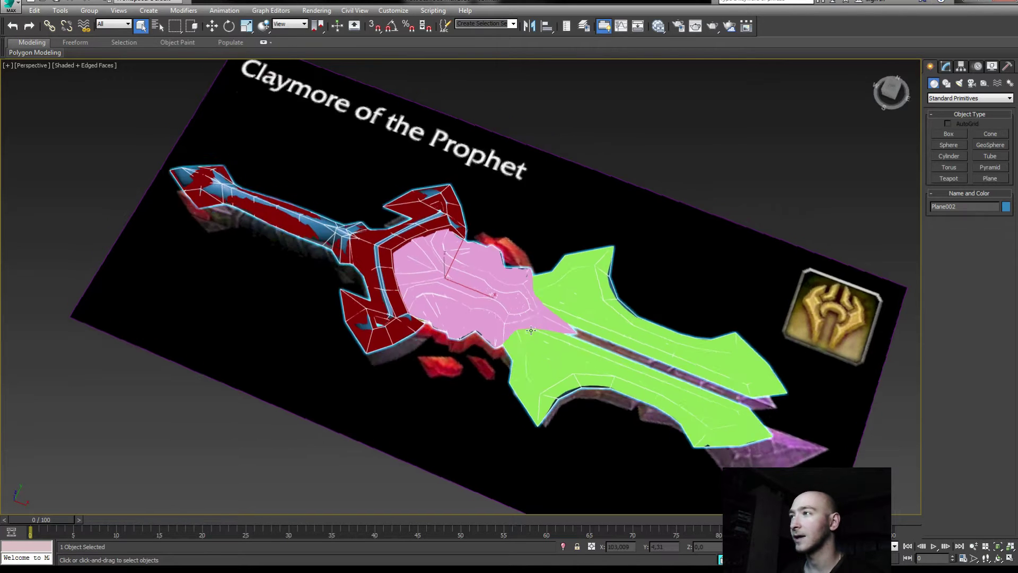
- Orbit and zoom around the sword, toggling edged faces to inspect the imported meshes
mouse_move(560, 201)
alt+middle_down()
mouse_move(560, 287)
mouse_move(475, 293)
alt+middle_up()
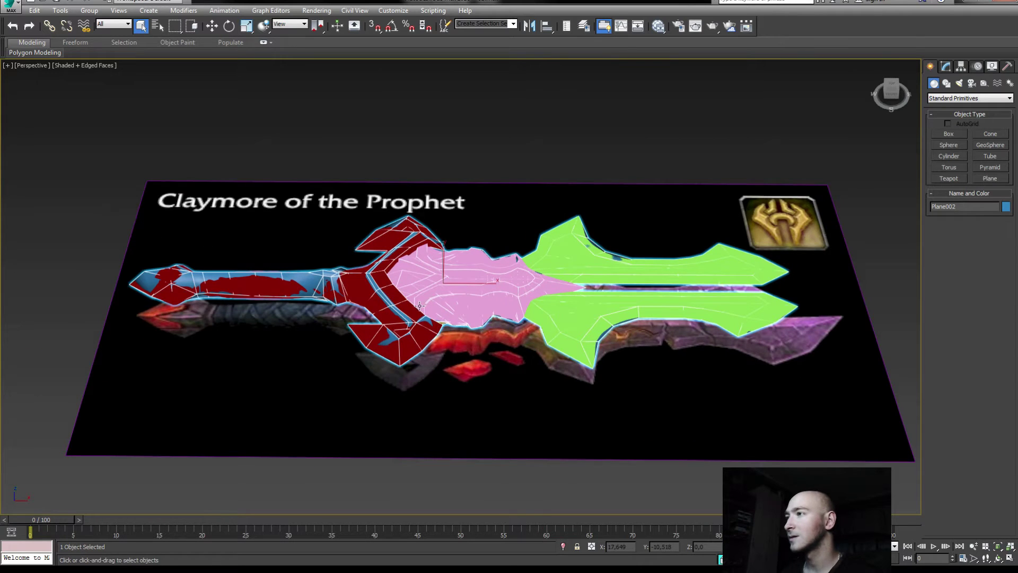
key(F4)
scroll(425, 295, up, 3)
scroll(412, 296, up, 2)
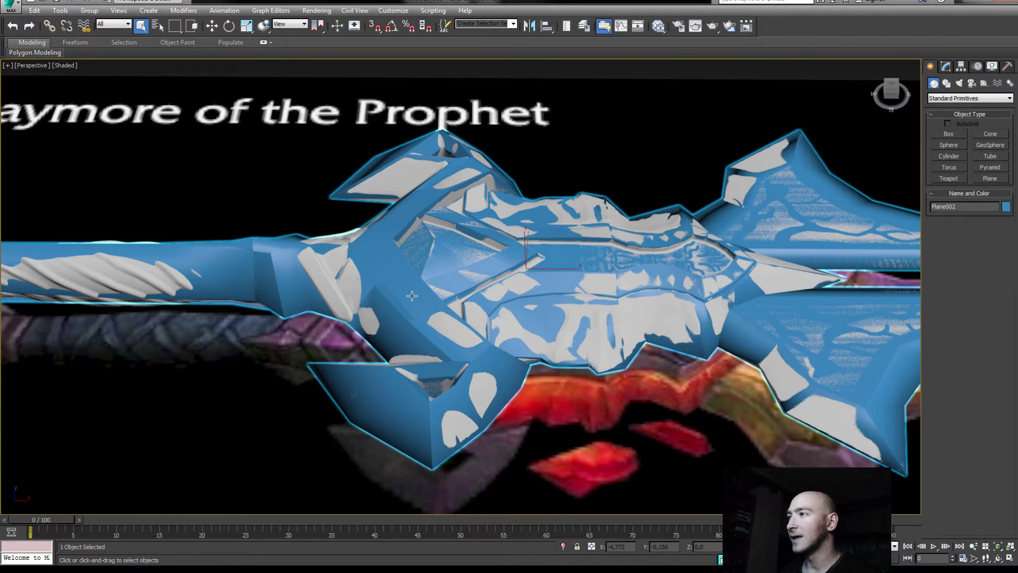
scroll(413, 296, down, 3)
alt+middle_drag(412, 295, 457, 321)
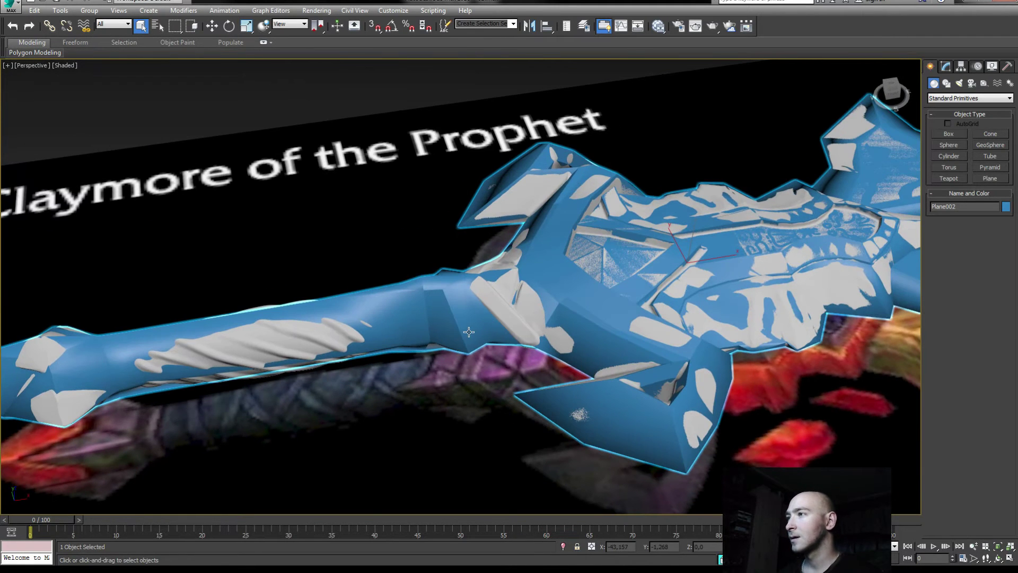
key(F4)
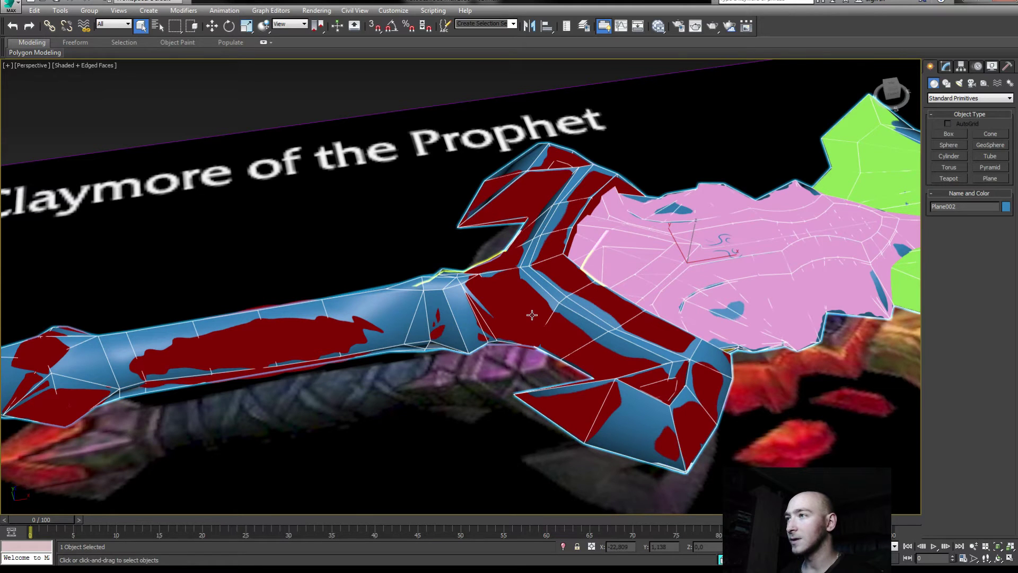
scroll(355, 344, down, 2)
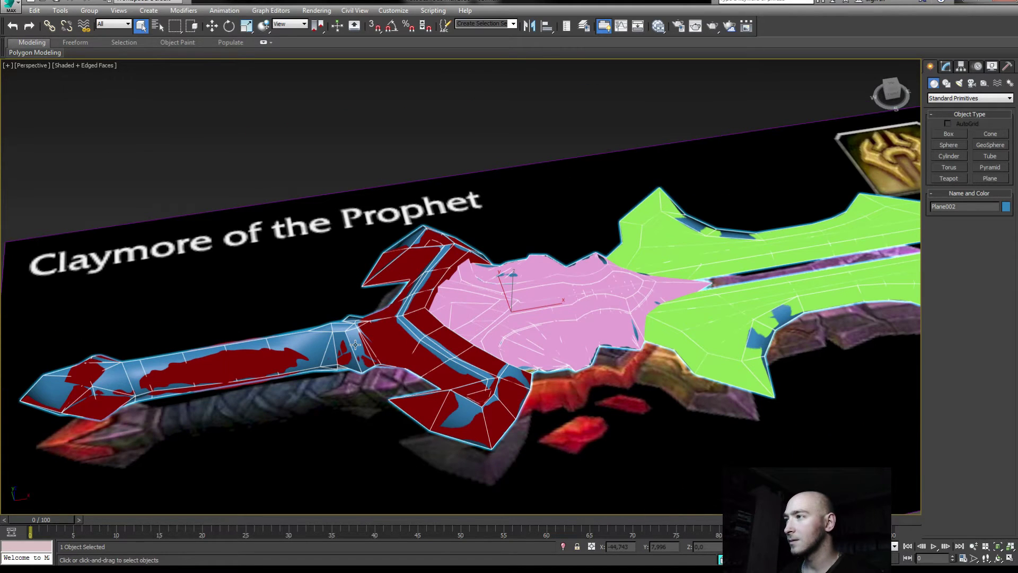
- Isolate the low-poly sword, unhide all objects, and show its modifier stack
click(382, 198)
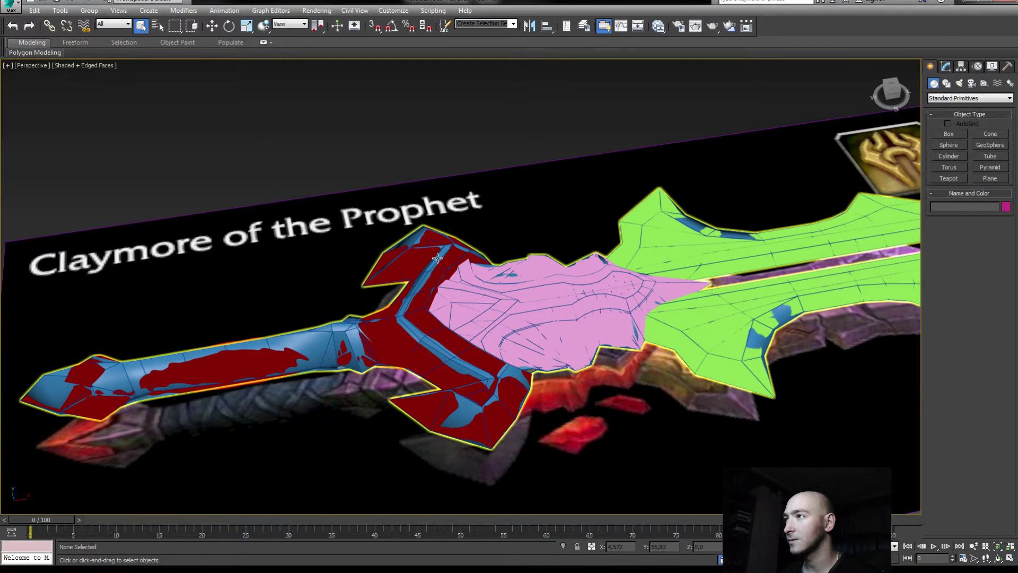
click(438, 259)
key(alt+q)
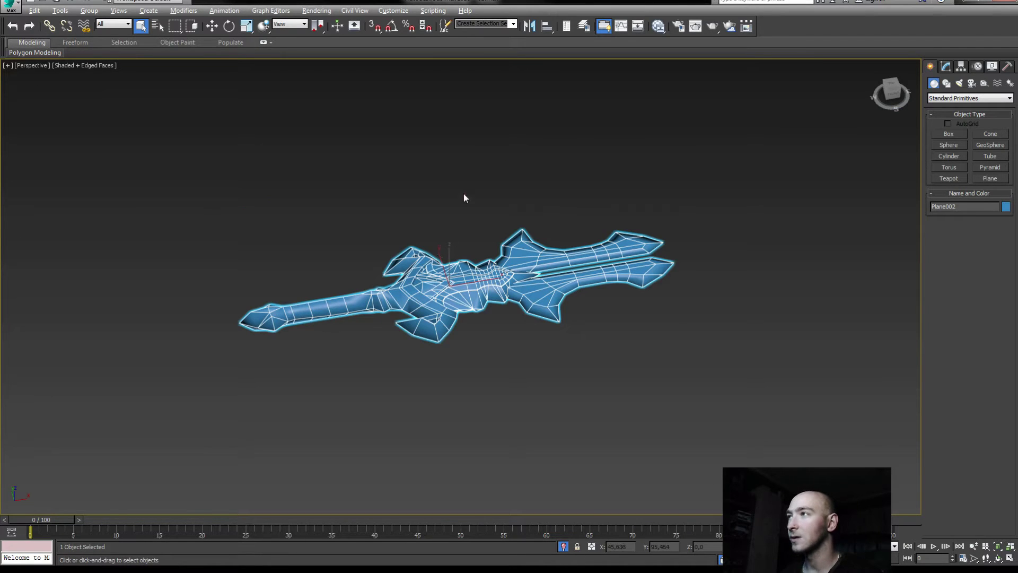
right_click(461, 177)
click(470, 131)
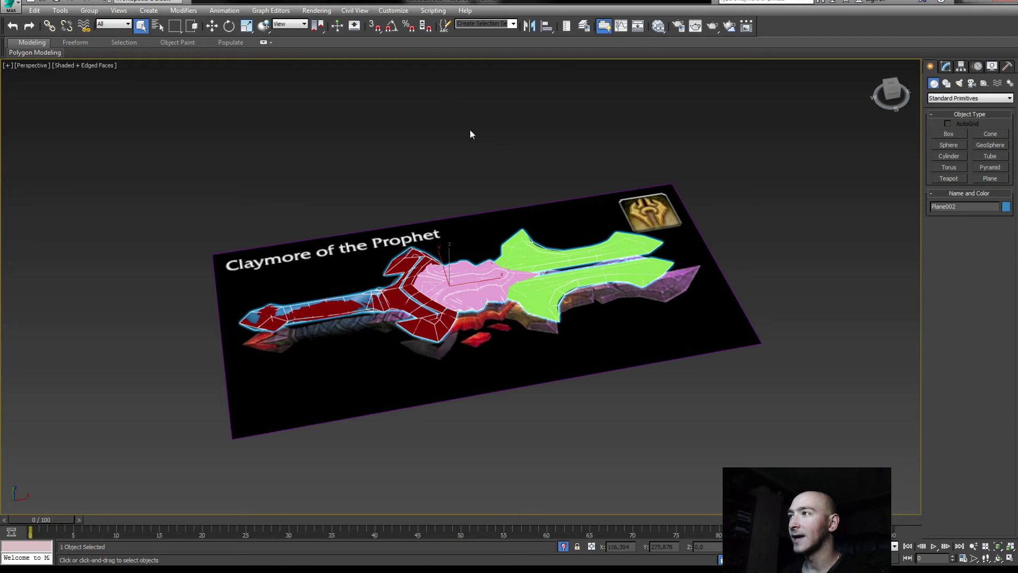
click(946, 66)
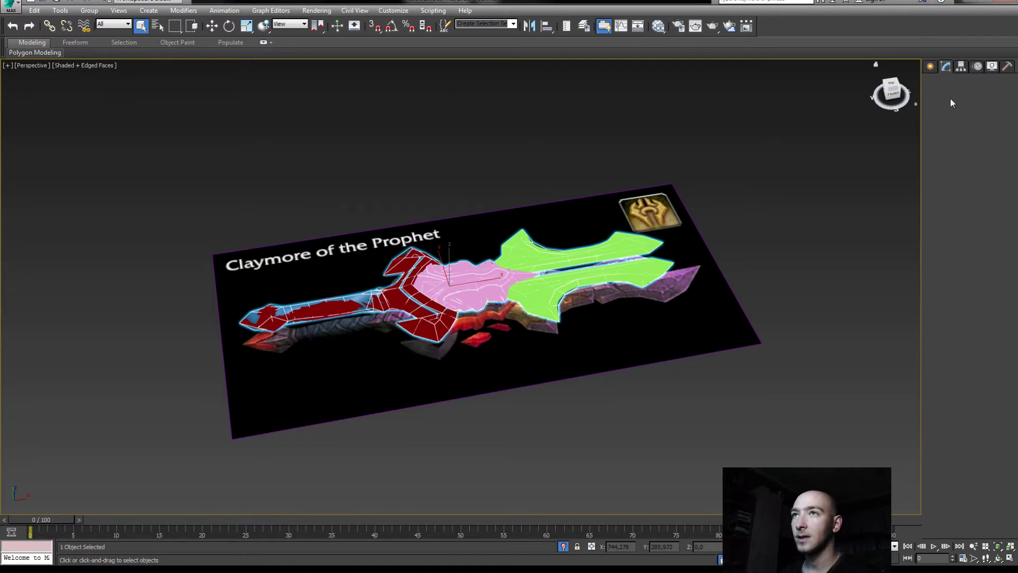
- Turn off both Symmetry modifiers and zoom in on the unmirrored guard
key(alt)
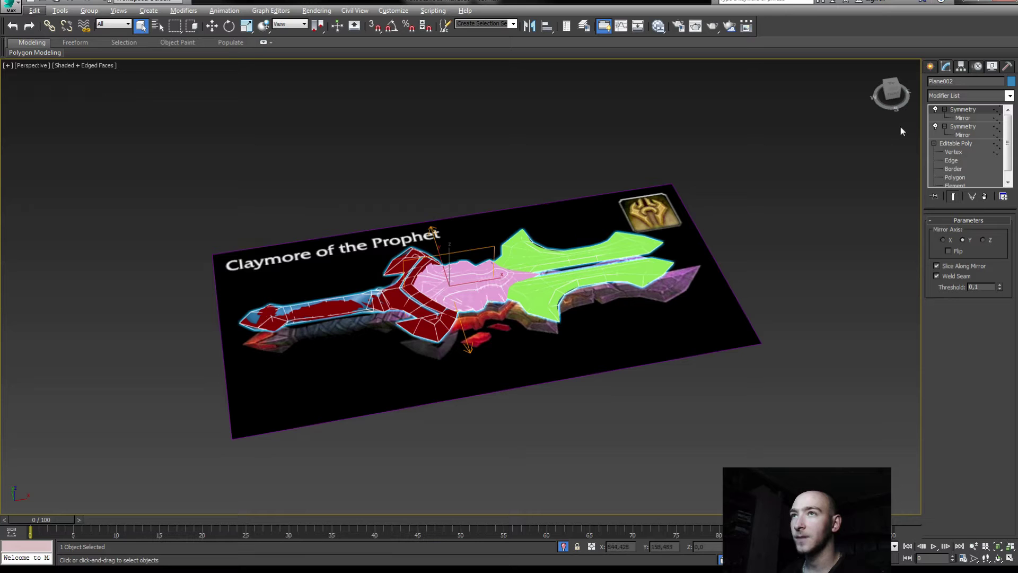
click(935, 110)
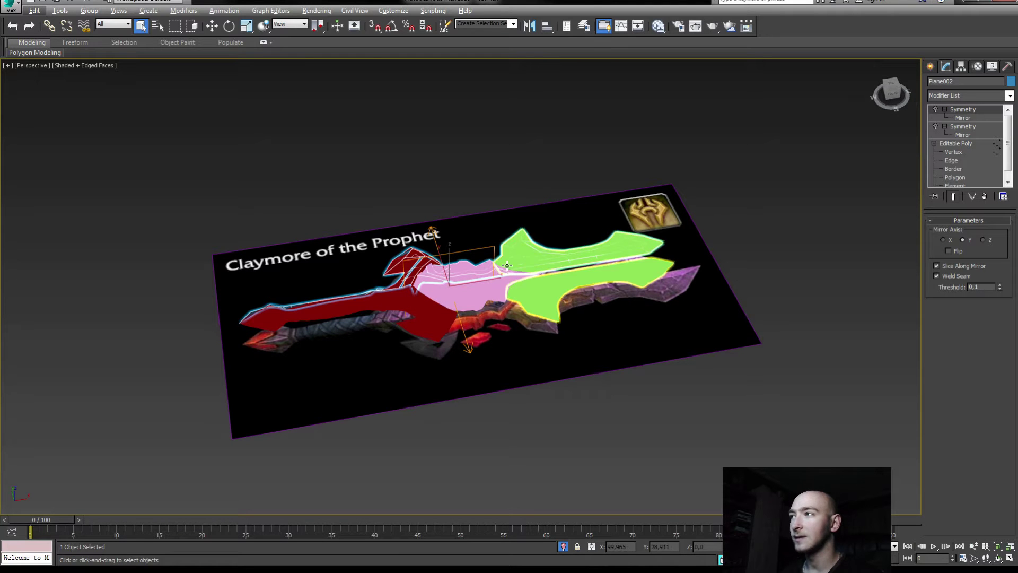
mouse_move(508, 265)
alt+middle_down()
mouse_move(371, 237)
mouse_move(462, 225)
alt+middle_up()
scroll(372, 237, up, 5)
scroll(371, 237, down, 3)
key(F4)
scroll(485, 260, up, 3)
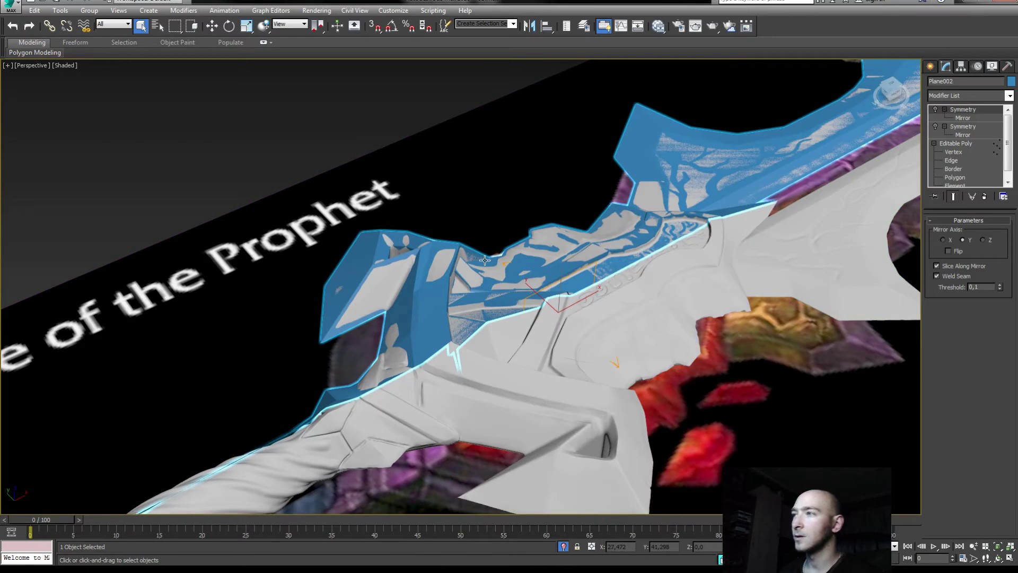
scroll(485, 260, down, 3)
- View the guard and blade from other angles with mesh edges shown
mouse_move(485, 260)
alt+middle_down()
mouse_move(614, 295)
mouse_move(466, 255)
alt+middle_up()
scroll(509, 271, up, 3)
scroll(509, 271, down, 3)
scroll(614, 295, up, 3)
scroll(466, 255, up, 3)
mouse_move(273, 176)
middle_down()
mouse_move(372, 279)
mouse_move(225, 225)
middle_up()
key(F4)
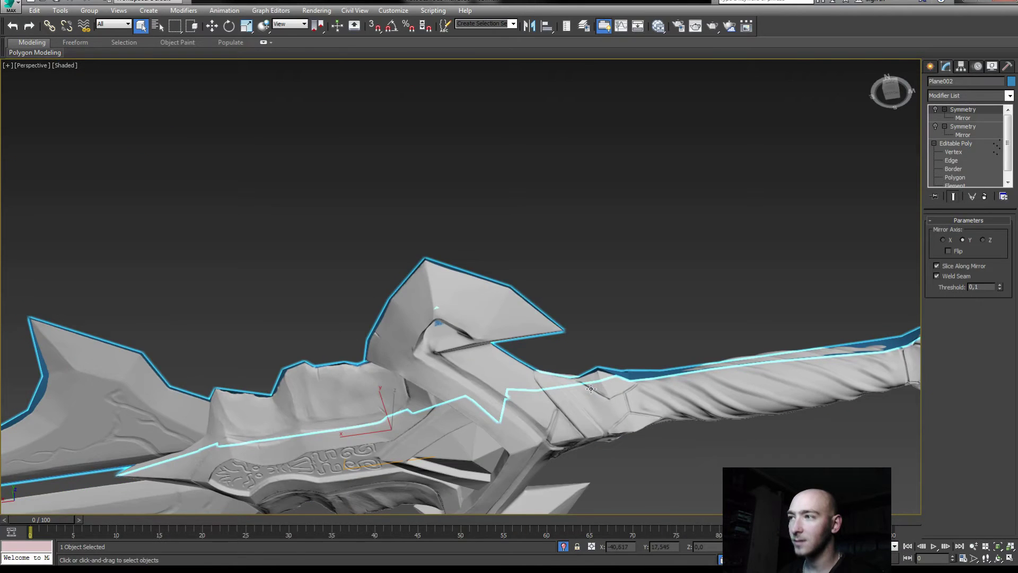
- Orbit under the guard and show mesh edges on the hilt
alt+middle_drag(597, 349, 593, 352)
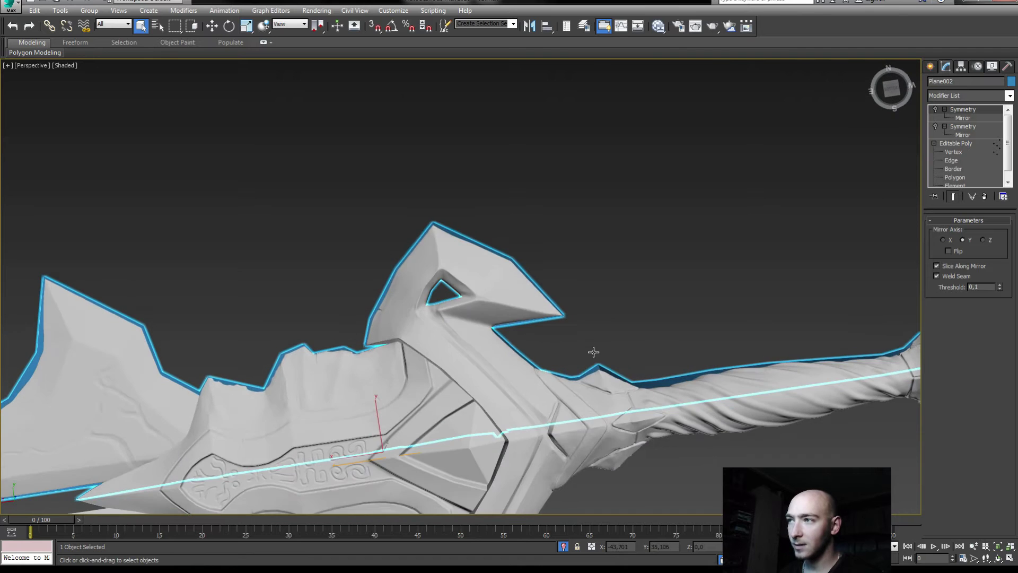
mouse_move(593, 316)
alt+middle_down()
mouse_move(799, 393)
mouse_move(788, 375)
mouse_move(651, 393)
mouse_move(591, 263)
mouse_move(416, 373)
mouse_move(690, 313)
mouse_move(530, 348)
mouse_move(546, 368)
mouse_move(490, 343)
mouse_move(543, 376)
mouse_move(307, 307)
mouse_move(419, 289)
alt+middle_up()
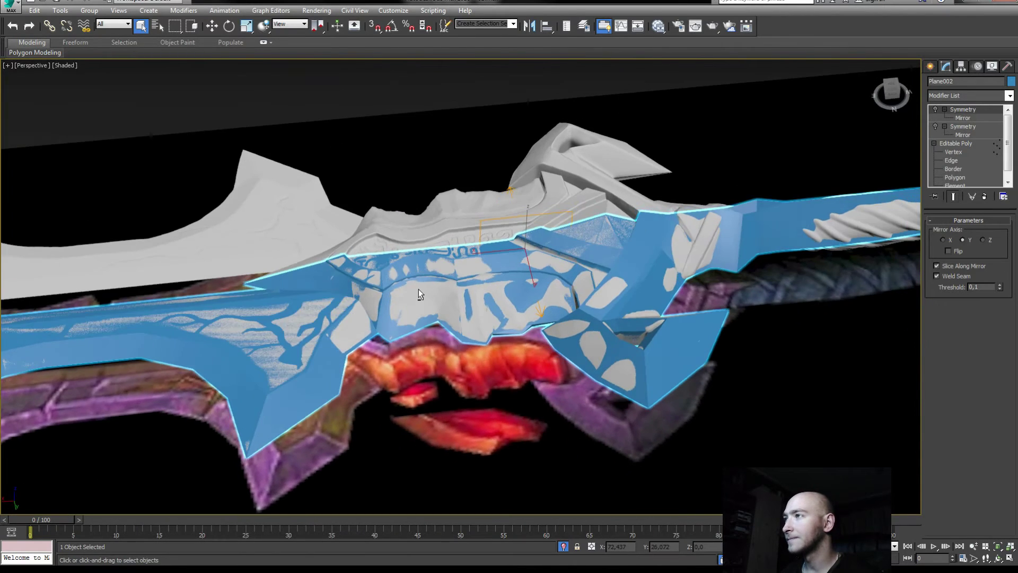
scroll(419, 305, up, 2)
scroll(547, 228, up, 3)
scroll(600, 200, up, 2)
key(F4)
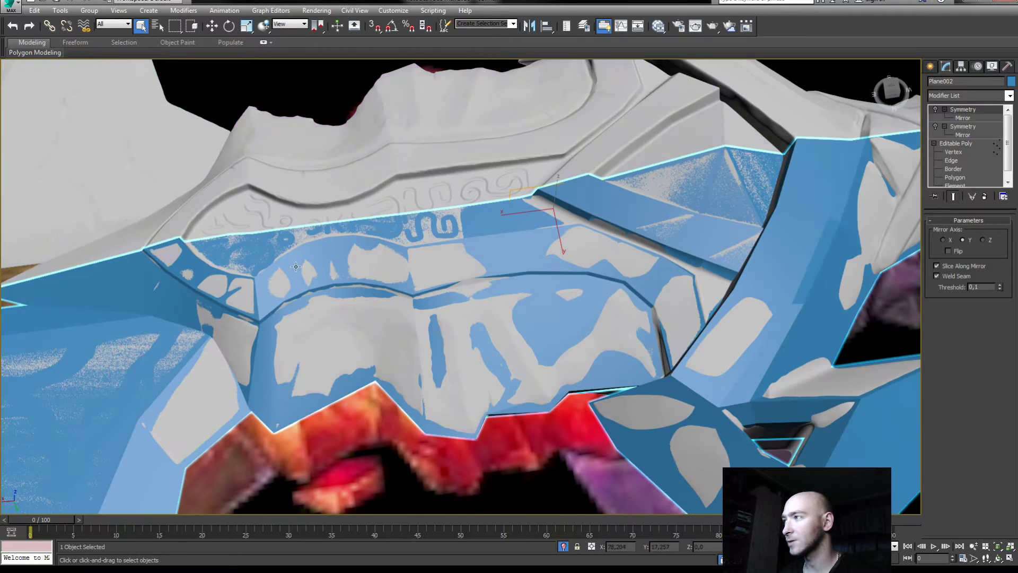
- Orbit around the hilt and whole sword, then restore the earlier overview view
alt+middle_drag(307, 257, 460, 246)
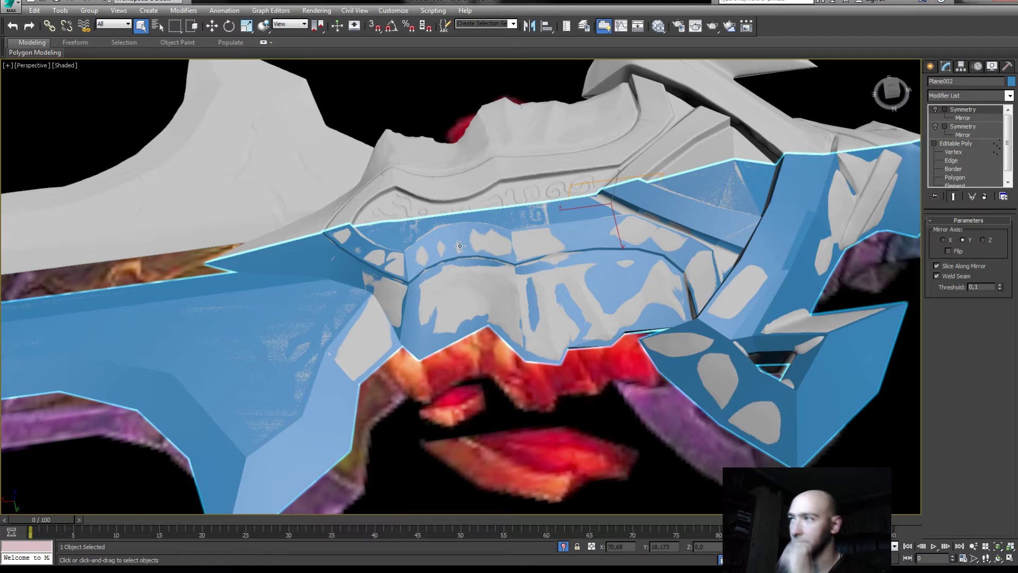
scroll(460, 245, down, 5)
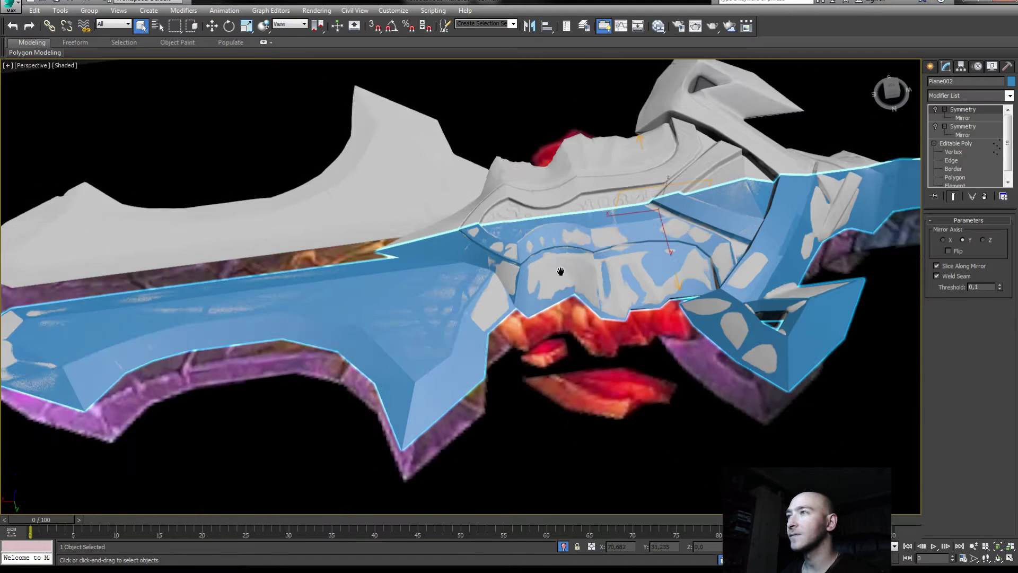
scroll(493, 212, up, 5)
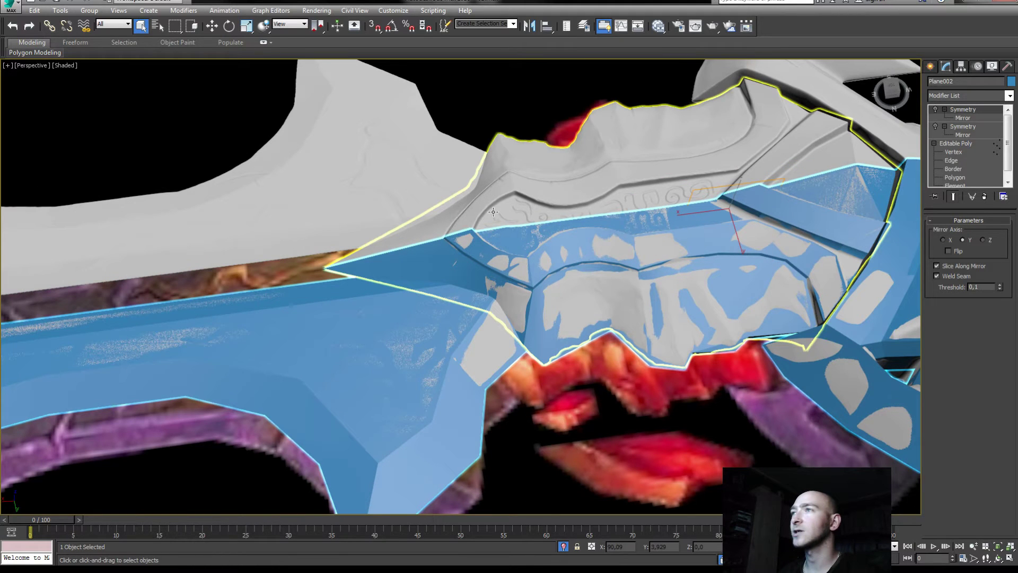
scroll(494, 212, up, 3)
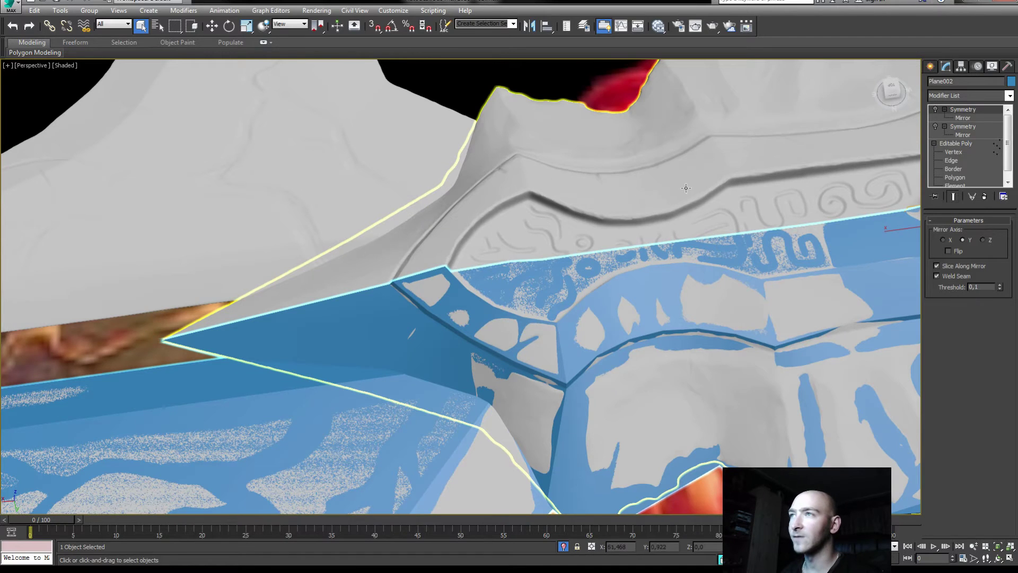
mouse_move(530, 174)
alt+middle_down()
mouse_move(445, 191)
mouse_move(715, 136)
alt+middle_up()
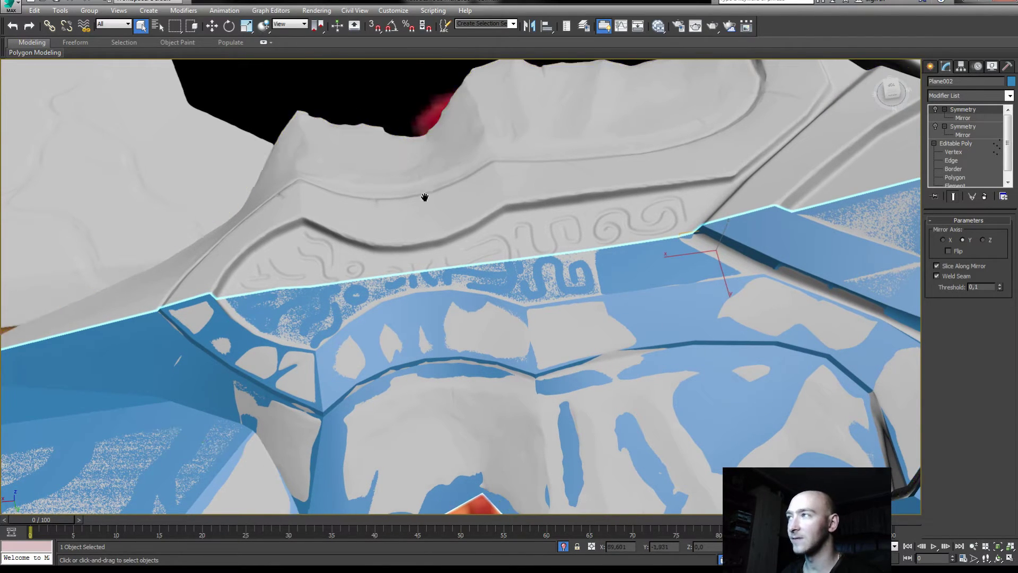
scroll(291, 244, down, 2)
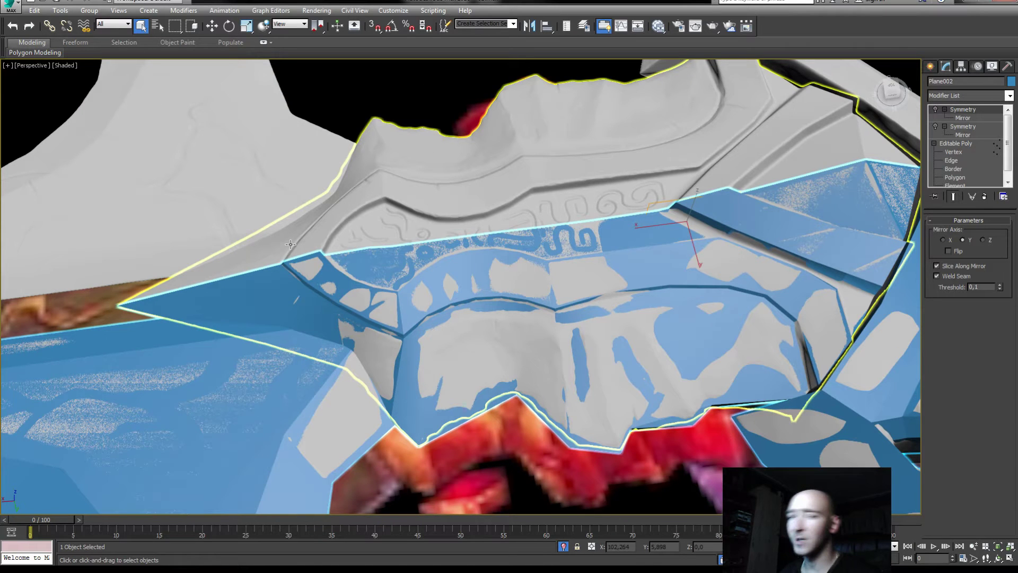
mouse_move(306, 228)
alt+middle_down()
mouse_move(336, 215)
mouse_move(283, 322)
mouse_move(375, 250)
mouse_move(435, 300)
alt+middle_up()
key(shift+z)
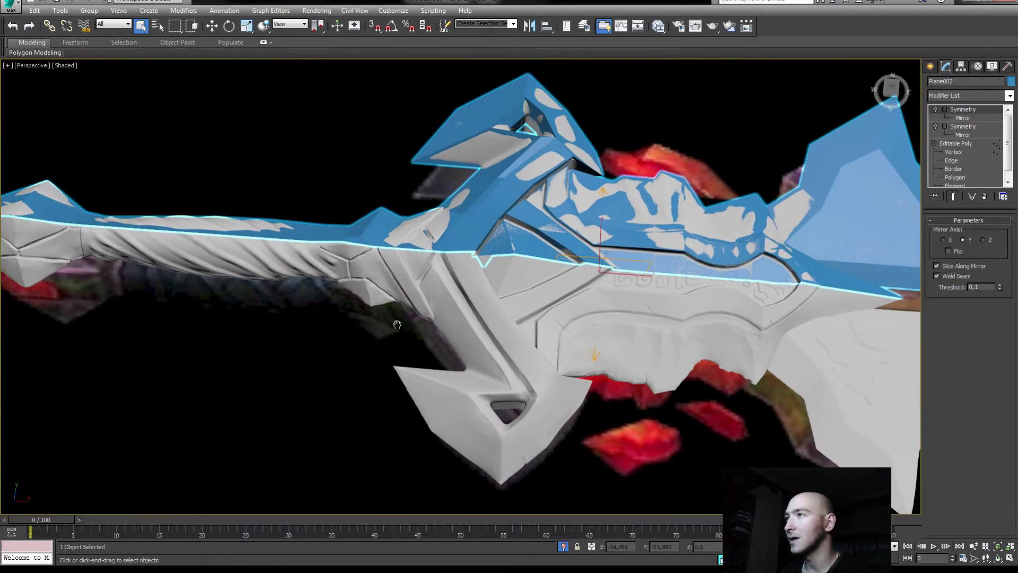
key(shift+z)
- Try Element selection on the blade, guard and handle pieces, then clear it
click(931, 67)
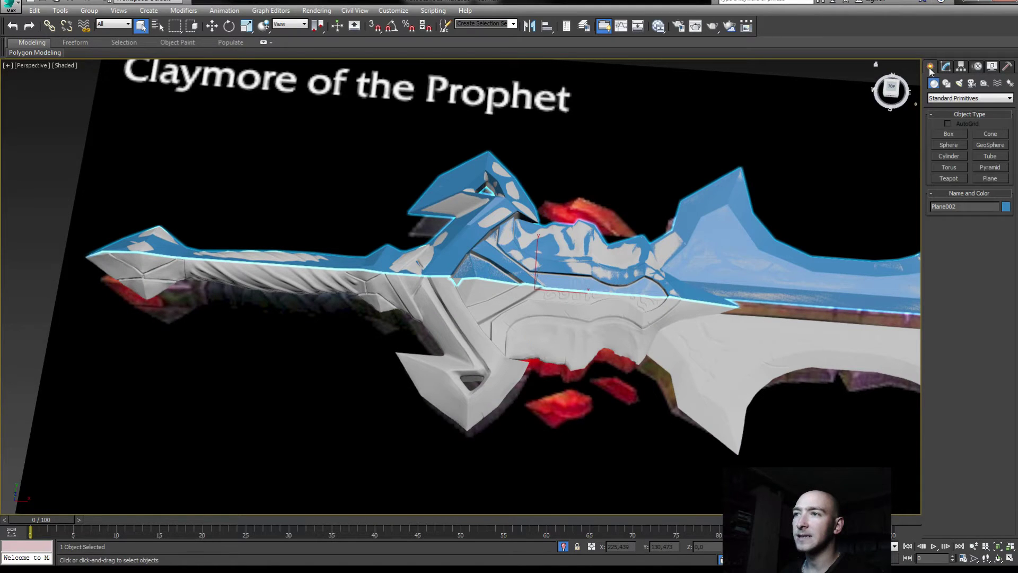
middle_drag(550, 262, 320, 249)
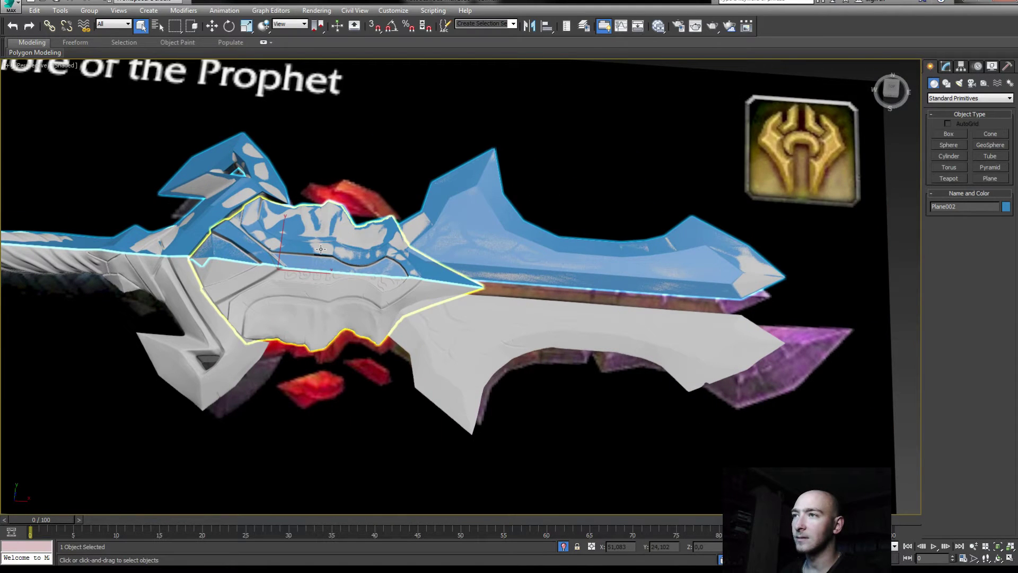
click(945, 67)
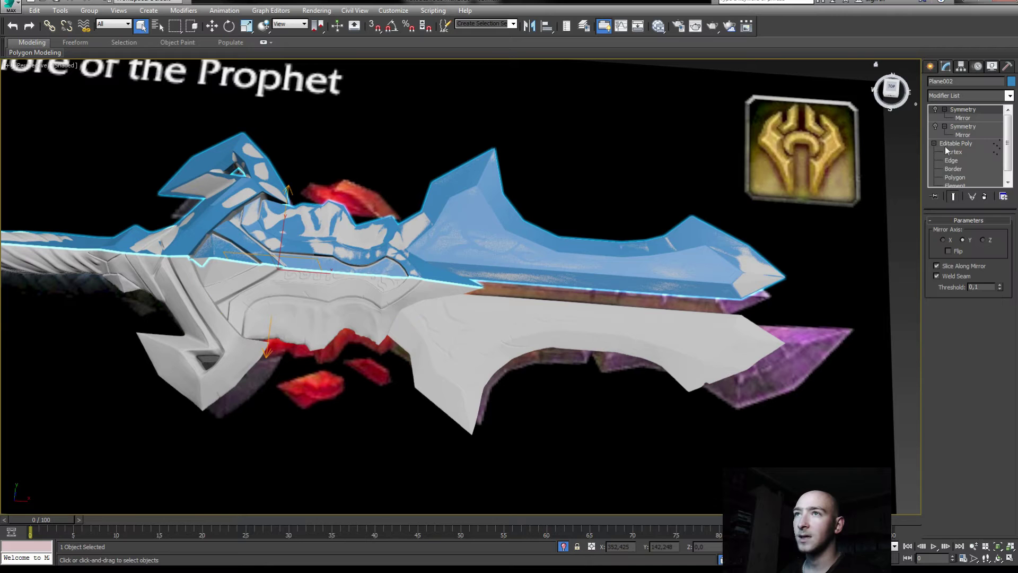
click(950, 181)
click(955, 185)
click(622, 277)
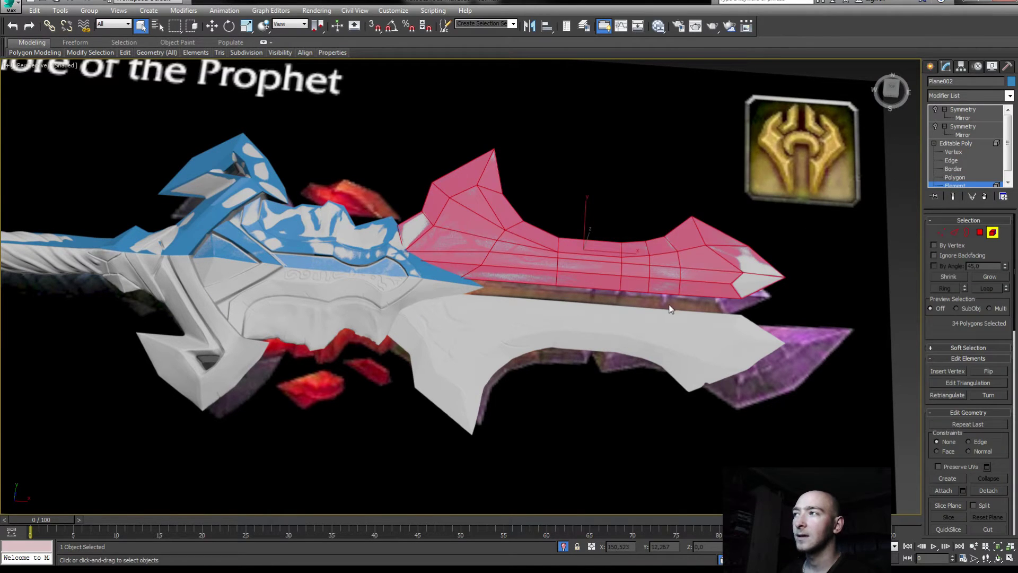
click(250, 236)
ctrl+click(215, 236)
middle_drag(215, 236, 508, 253)
key(ctrl+d)
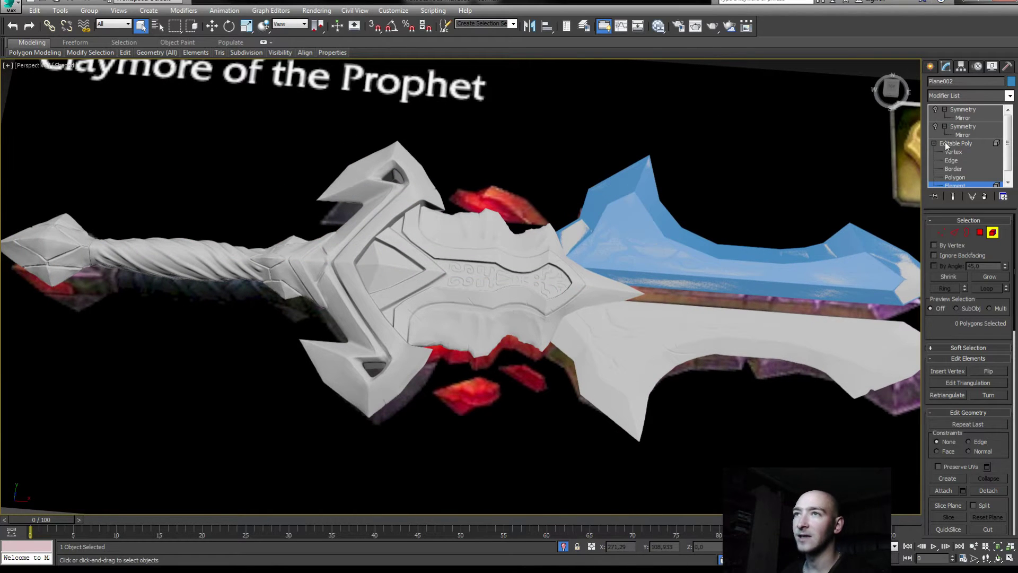
- Return to Editable Poly in Top view with edged faces at Vertex level
click(945, 143)
alt+middle_drag(902, 148, 860, 152)
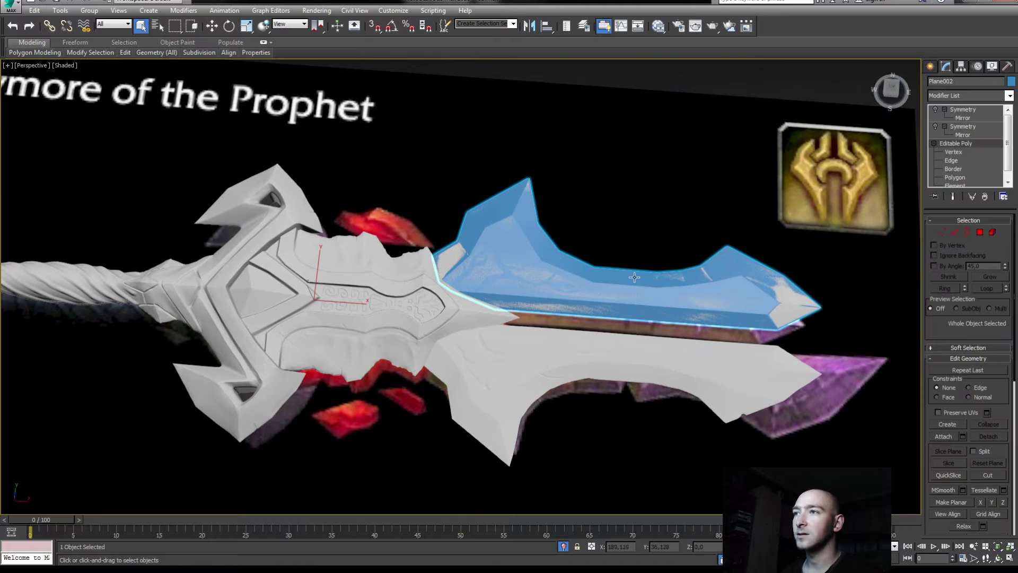
scroll(634, 277, up, 2)
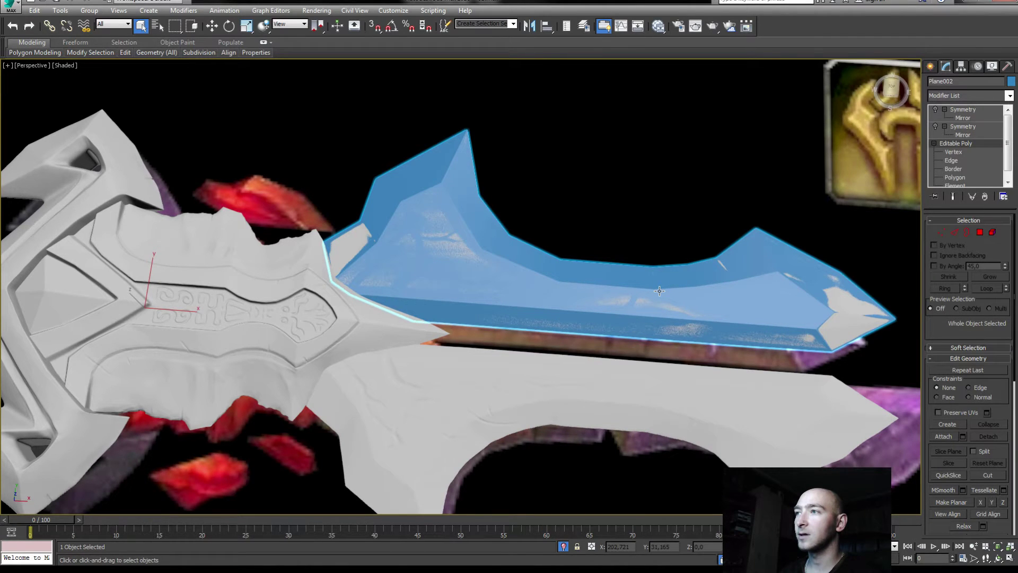
key(1)
key(t)
key(F4)
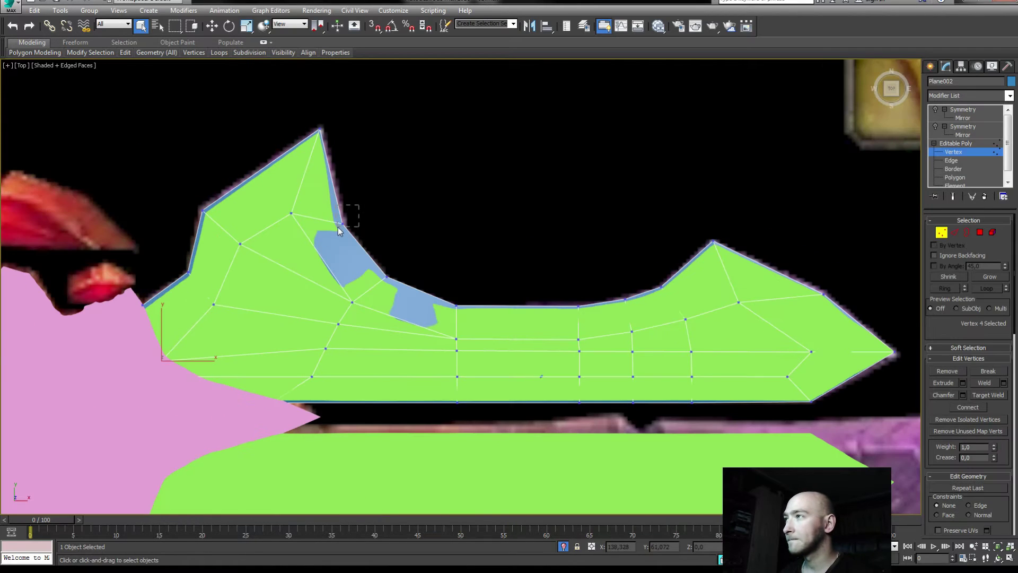
- Move the first guard outline vertices, including the notch bottom, onto the high-poly silhouette
scroll(333, 228, up, 5)
key(w)
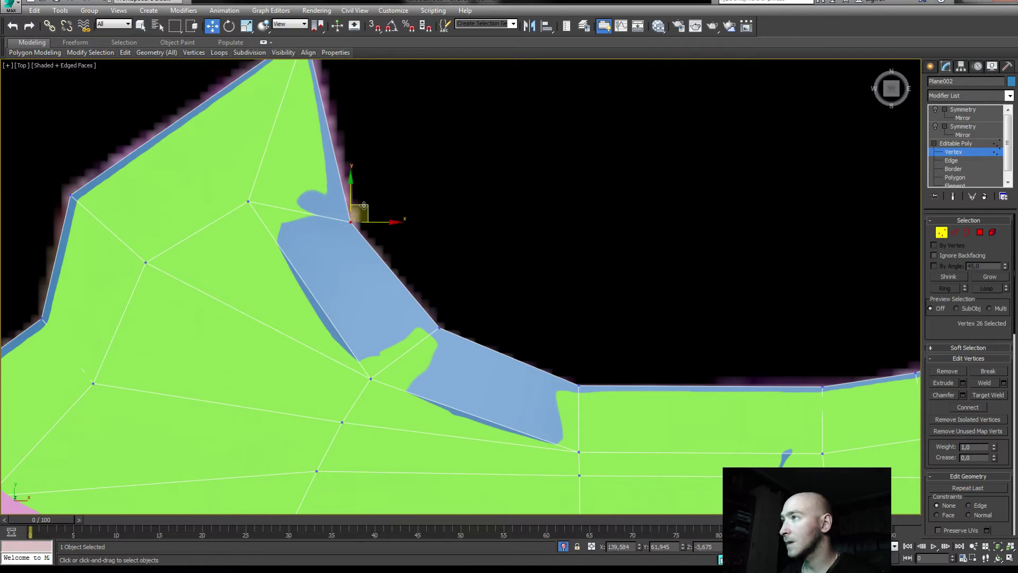
drag(366, 206, 355, 207)
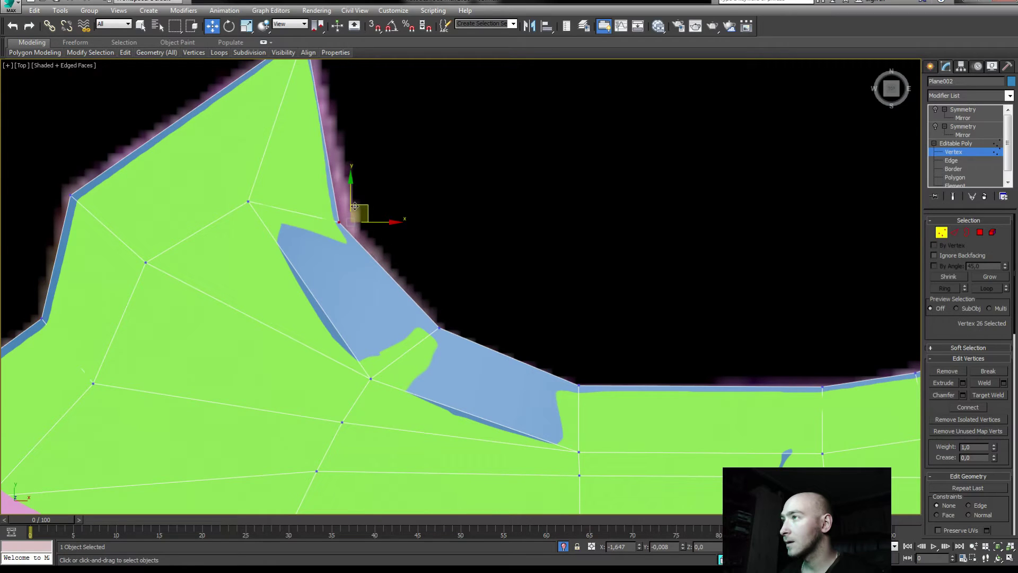
drag(354, 206, 352, 200)
click(439, 329)
drag(449, 314, 440, 318)
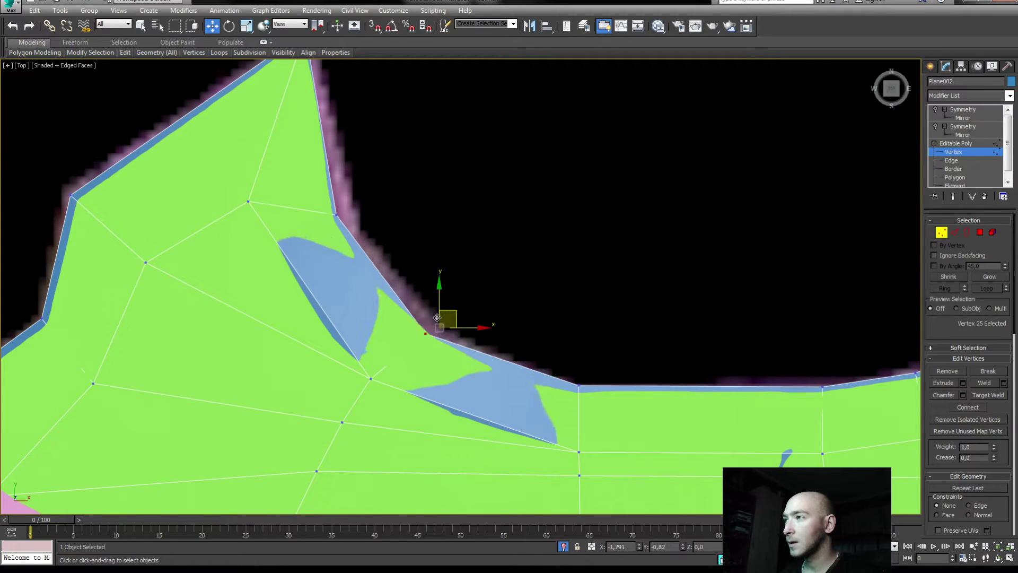
click(578, 386)
drag(583, 361, 585, 367)
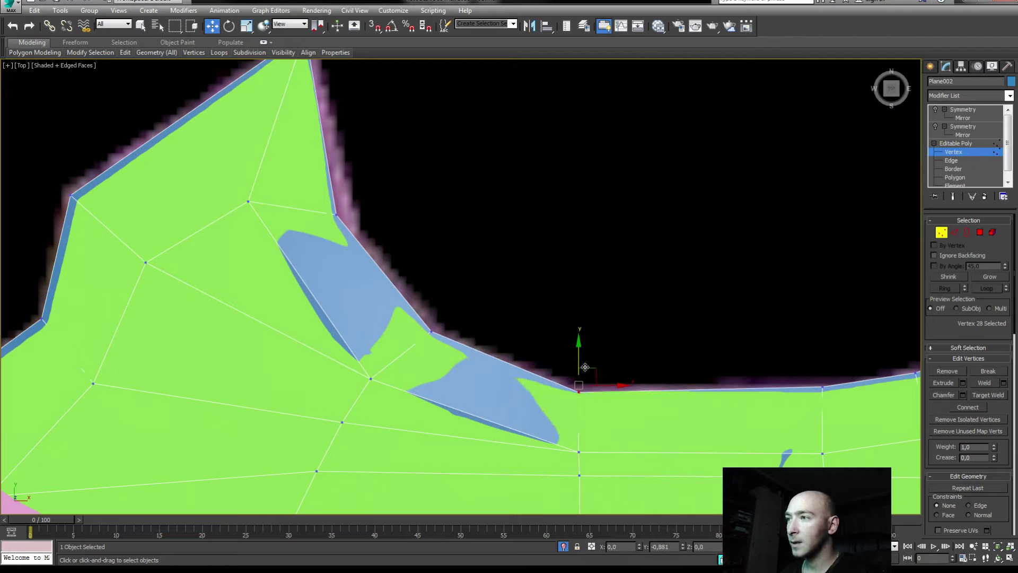
- Lower the two top-edge vertices and the peak vertex onto the reference outline
middle_drag(586, 367, 214, 337)
drag(621, 301, 530, 359)
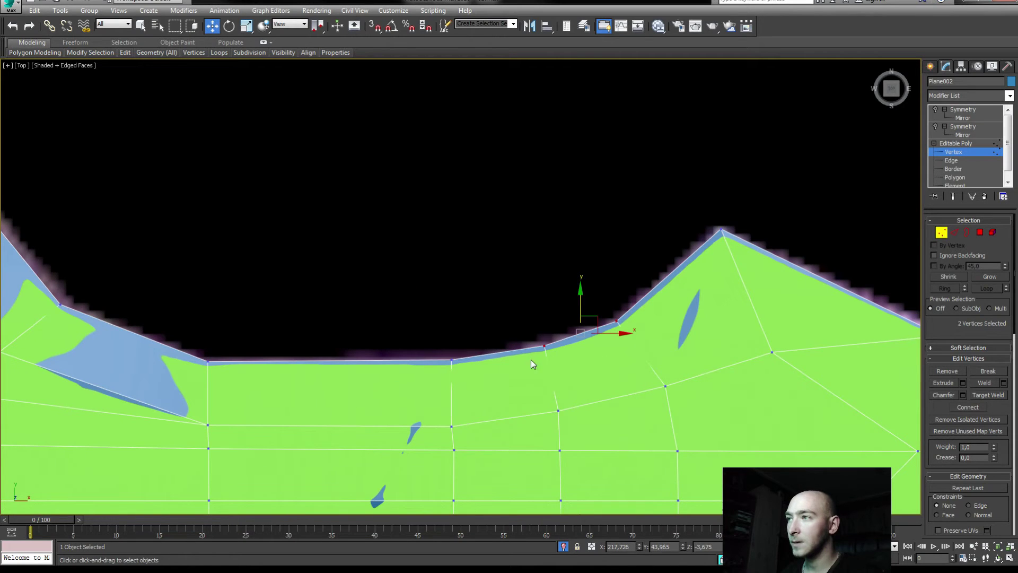
drag(583, 300, 585, 303)
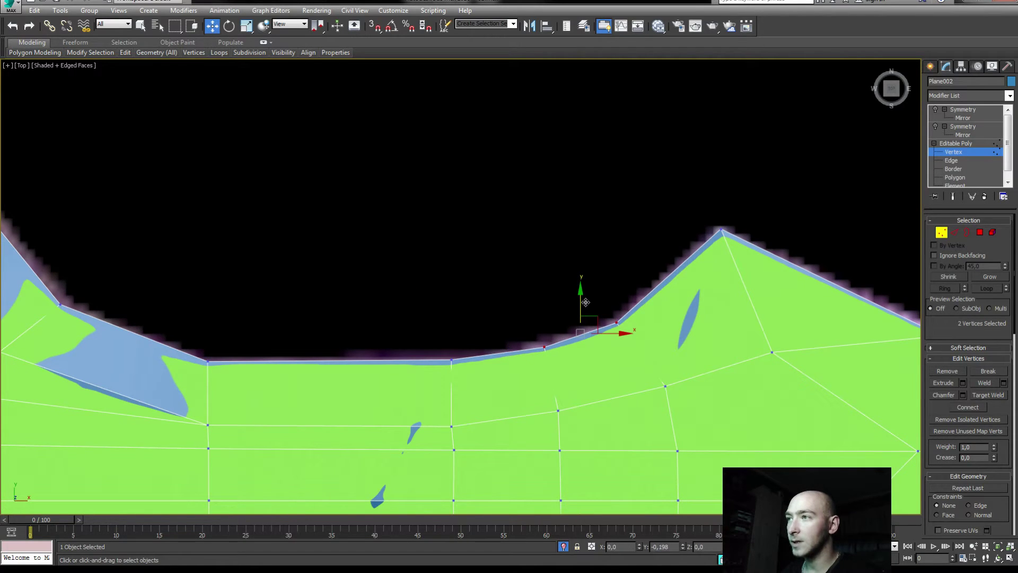
scroll(435, 317, down, 3)
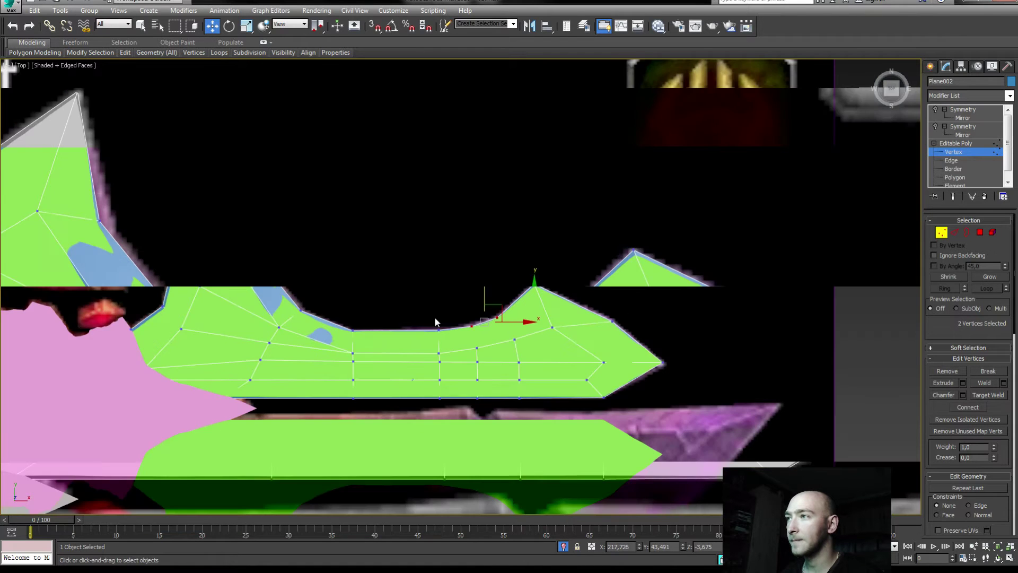
click(534, 285)
scroll(525, 290, up, 4)
drag(483, 215, 483, 217)
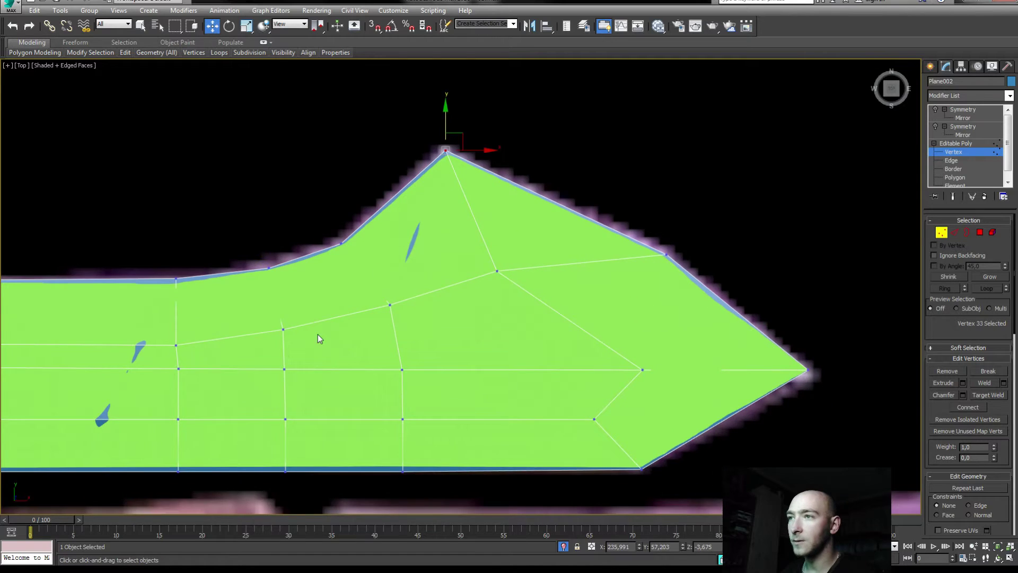
- Bring the guard's upper left corner into view and select more outline vertices
middle_drag(461, 306, 440, 284)
scroll(297, 270, up, 3)
middle_drag(297, 269, 427, 289)
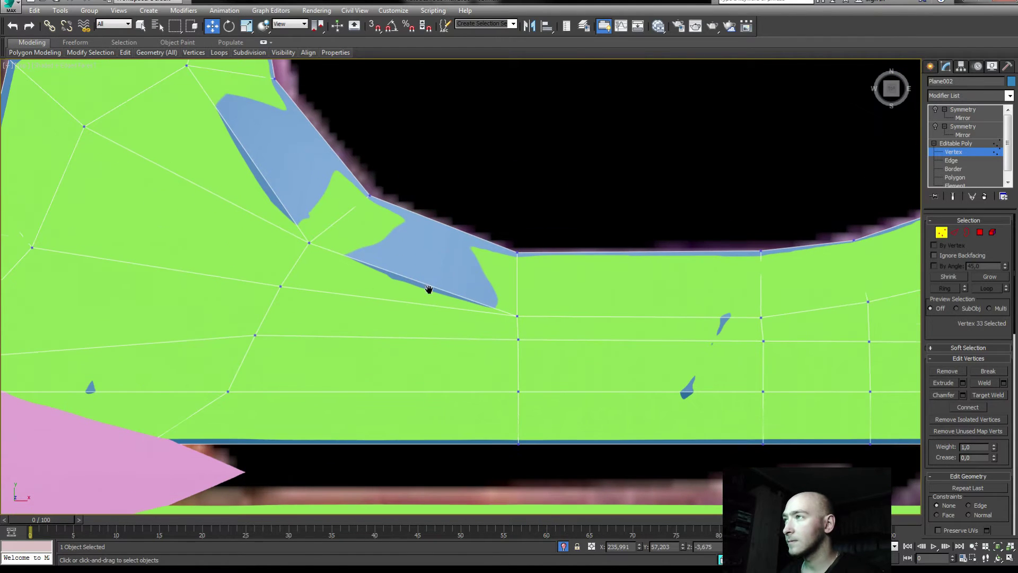
middle_drag(375, 205, 504, 289)
scroll(369, 259, up, 2)
middle_drag(234, 230, 436, 284)
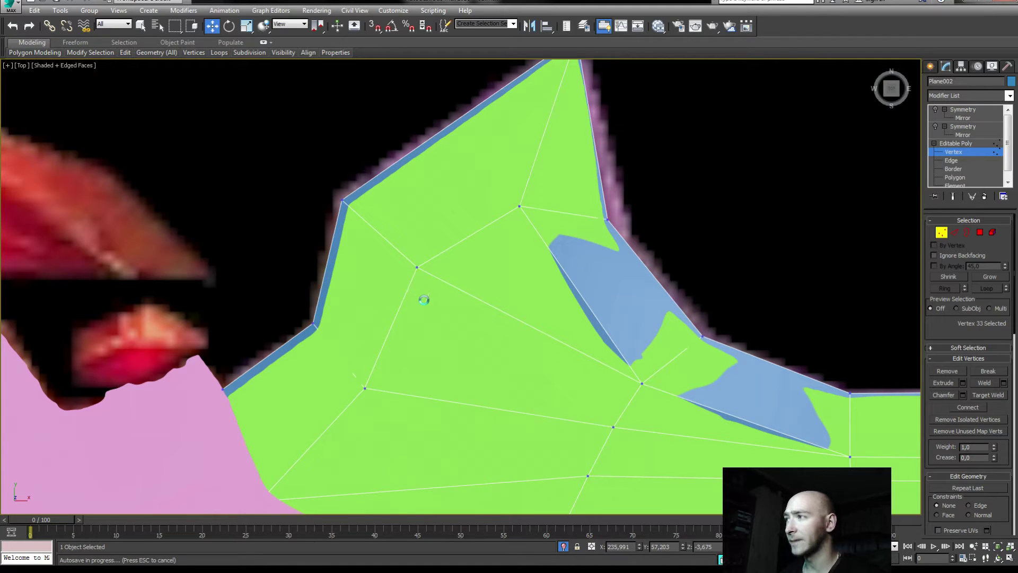
key(7)
middle_drag(403, 310, 478, 289)
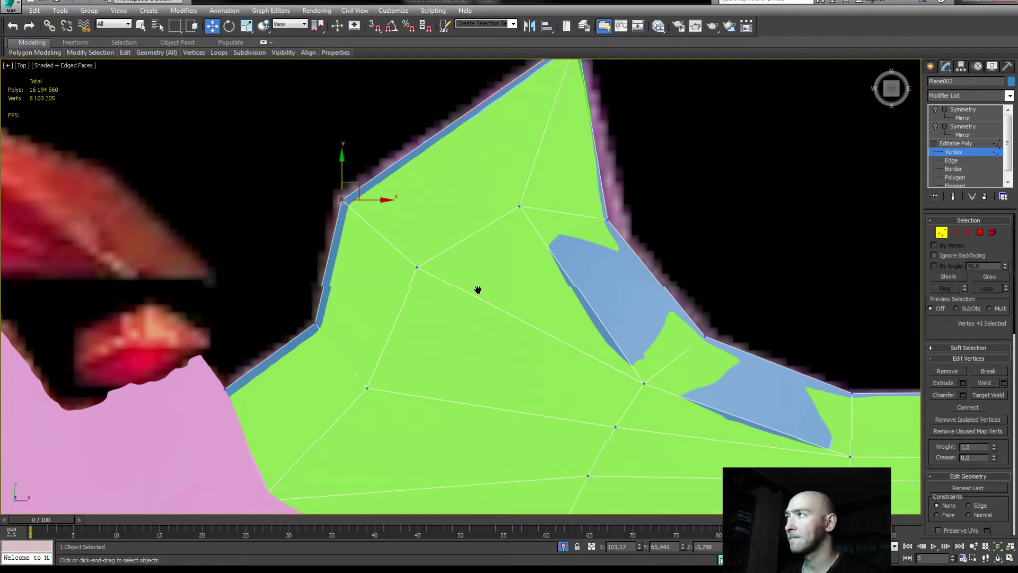
- Toggle edged faces to compare the low-poly outline against the high-poly guard
key(F4)
scroll(477, 290, down, 5)
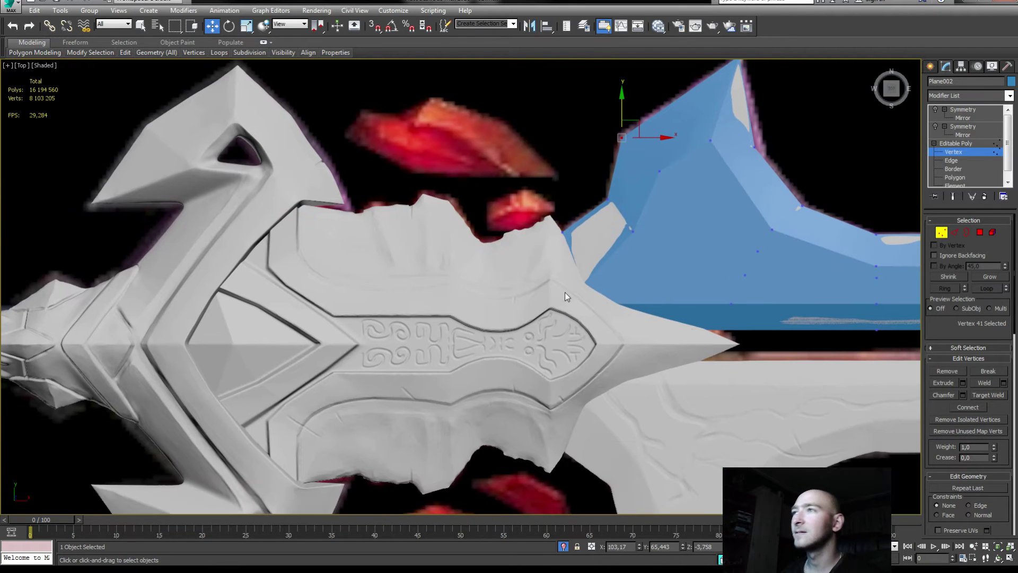
scroll(564, 292, up, 2)
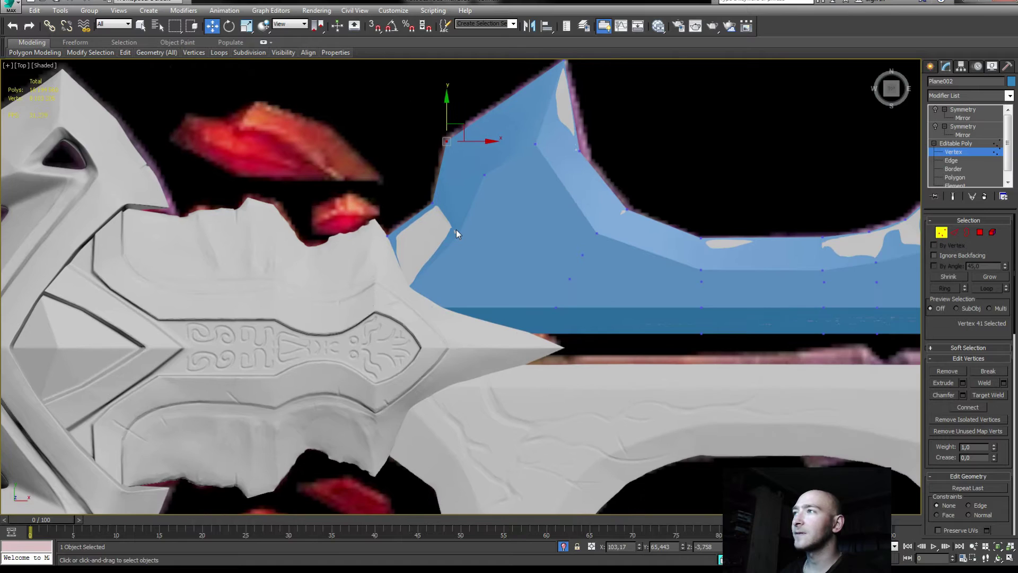
key(F4)
scroll(456, 230, up, 5)
scroll(447, 321, up, 2)
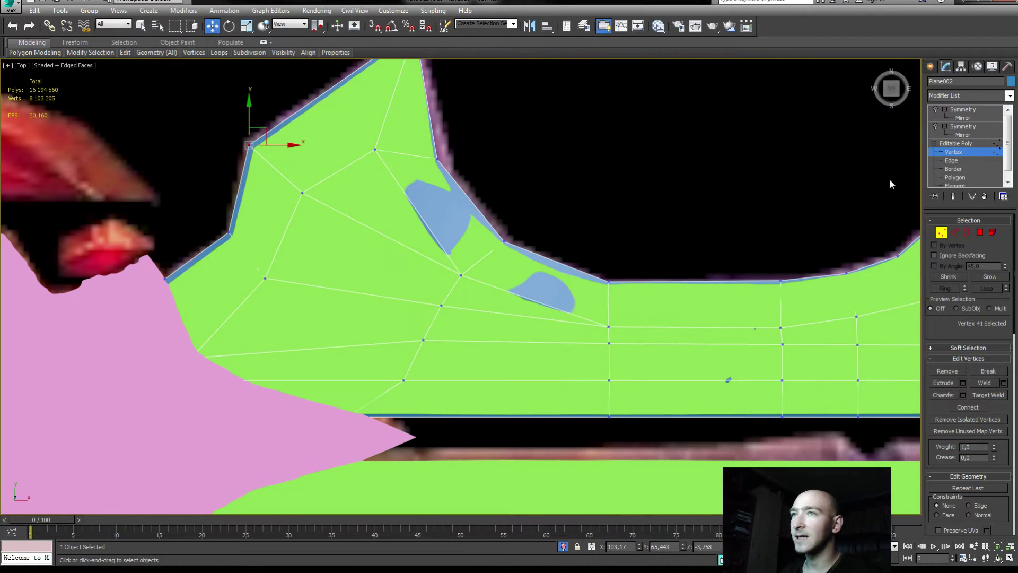
- Target Weld the stray interior guard vertices onto their upper, lower and right neighbours
right_click(375, 356)
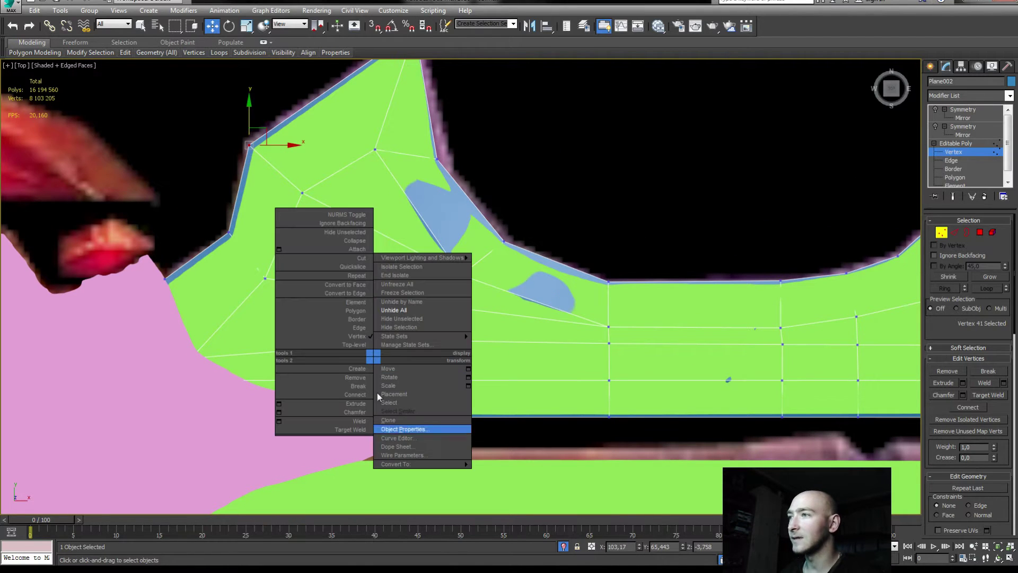
click(356, 431)
click(423, 341)
click(441, 306)
click(440, 306)
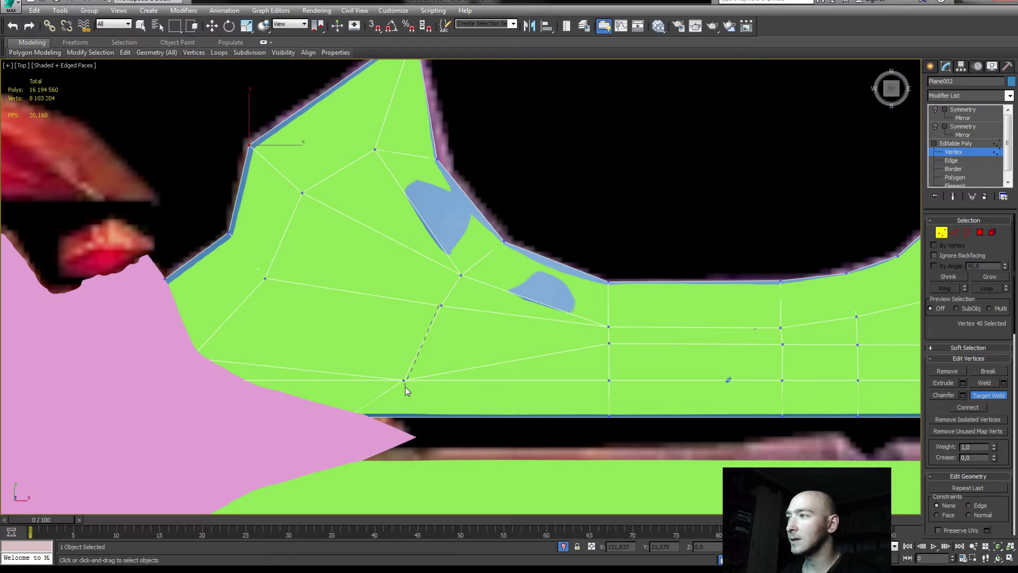
click(405, 380)
middle_drag(839, 350, 520, 313)
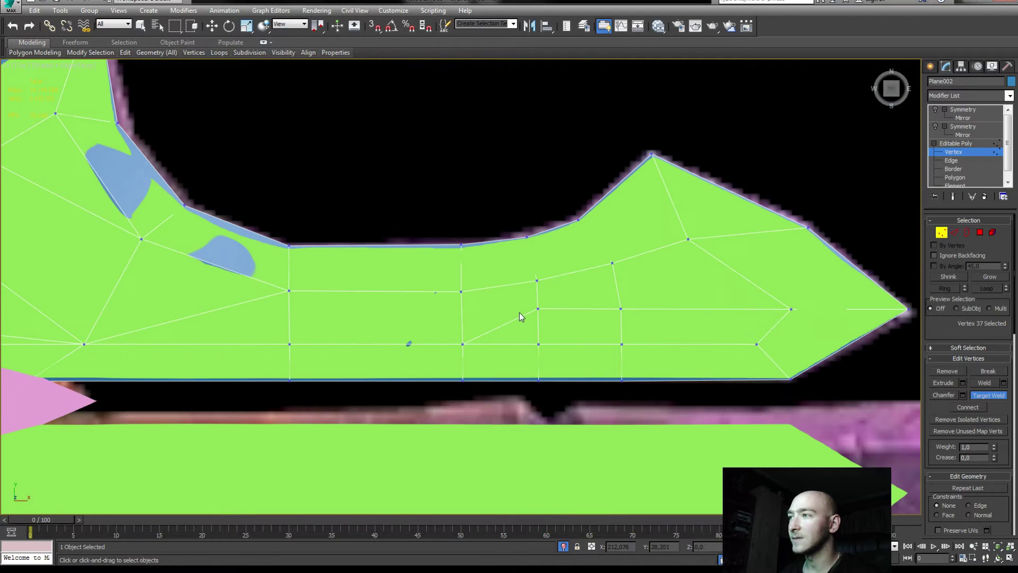
drag(537, 310, 621, 308)
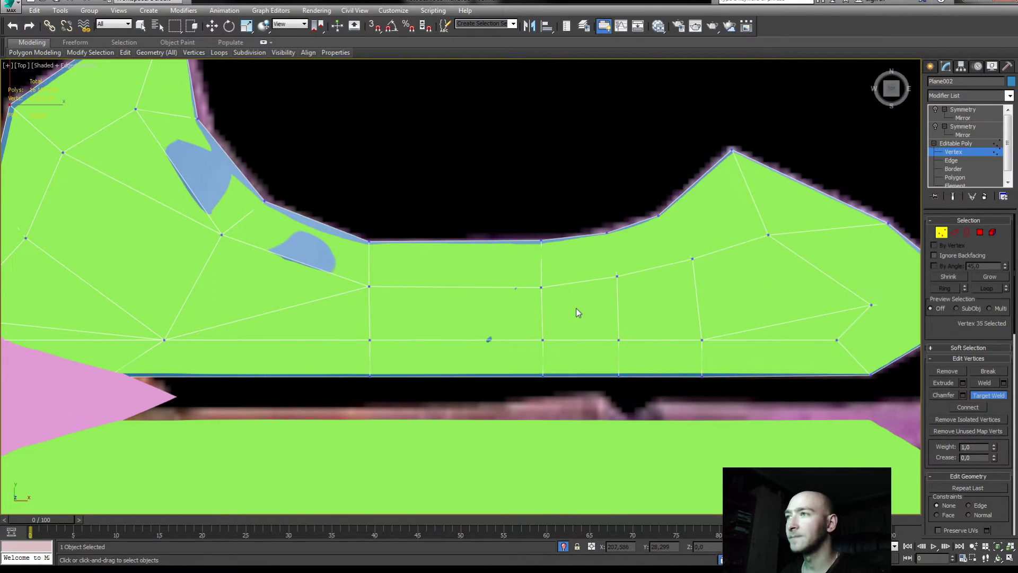
key(2)
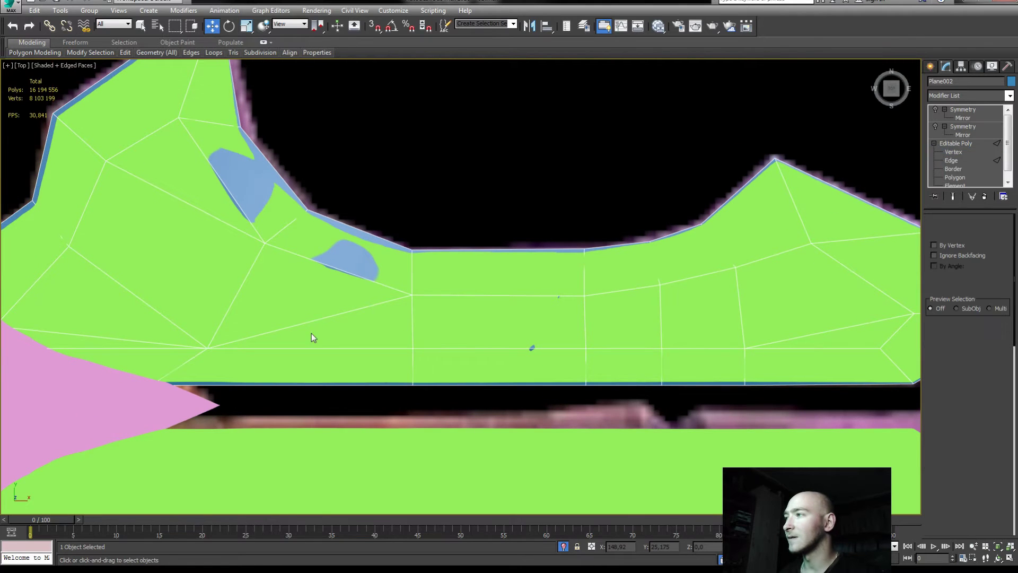
click(312, 322)
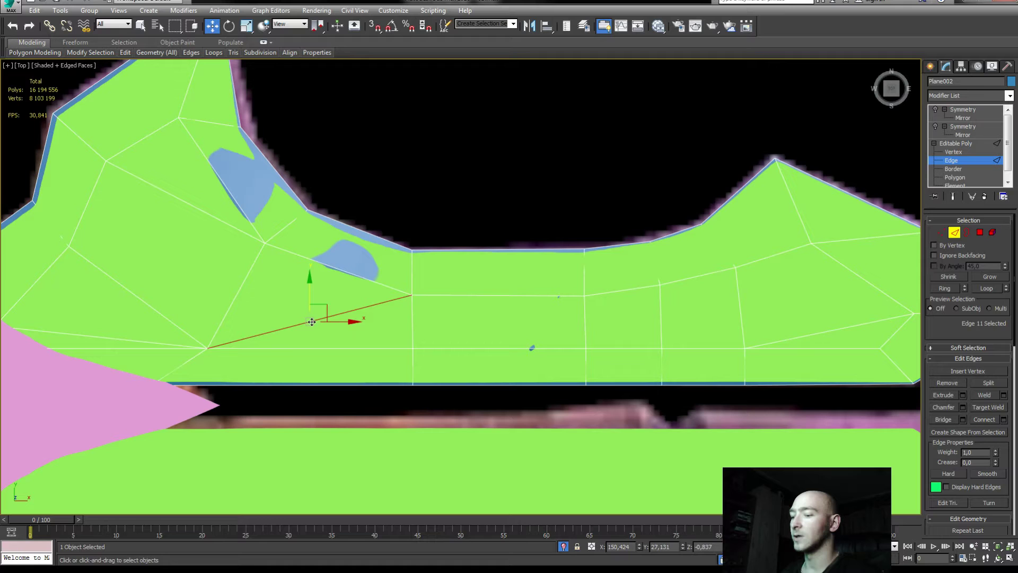
scroll(329, 340, down, 3)
scroll(345, 353, up, 2)
key(alt+q)
scroll(317, 371, up, 3)
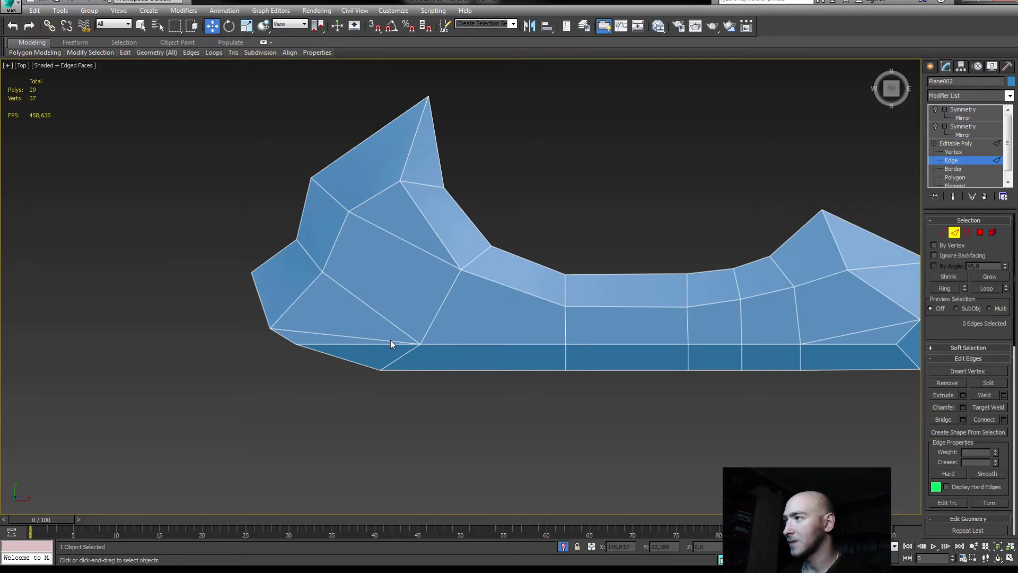
click(963, 109)
mouse_move(451, 276)
alt+middle_down()
mouse_move(385, 293)
mouse_move(409, 259)
mouse_move(416, 255)
mouse_move(400, 334)
alt+middle_up()
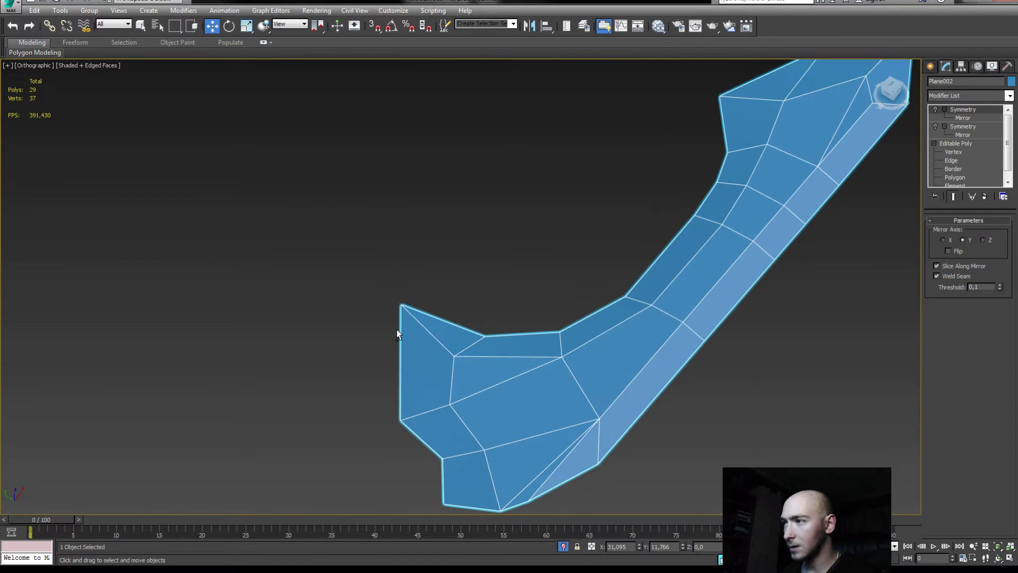
right_click(428, 332)
click(470, 290)
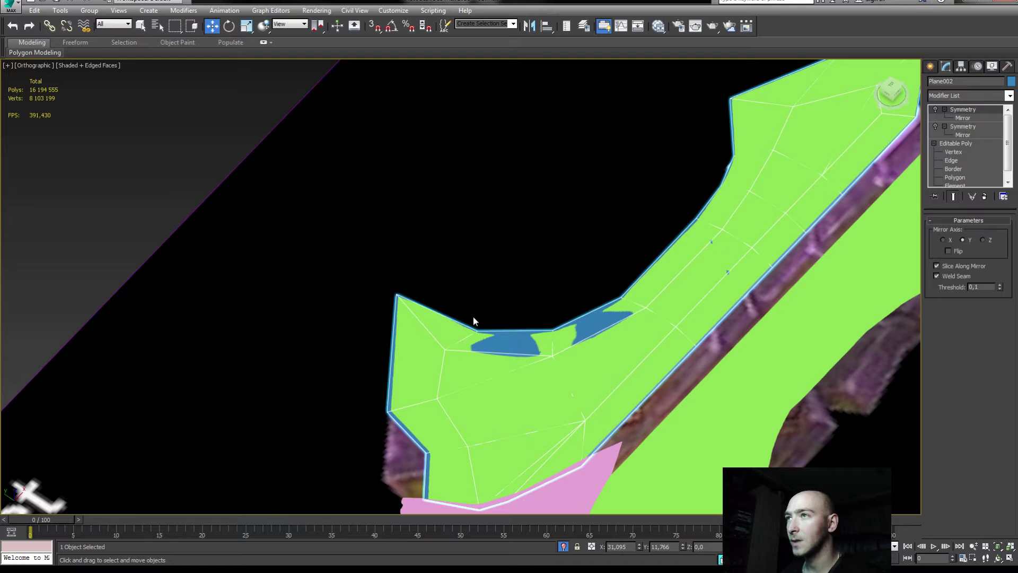
key(shift+z)
scroll(641, 355, up, 5)
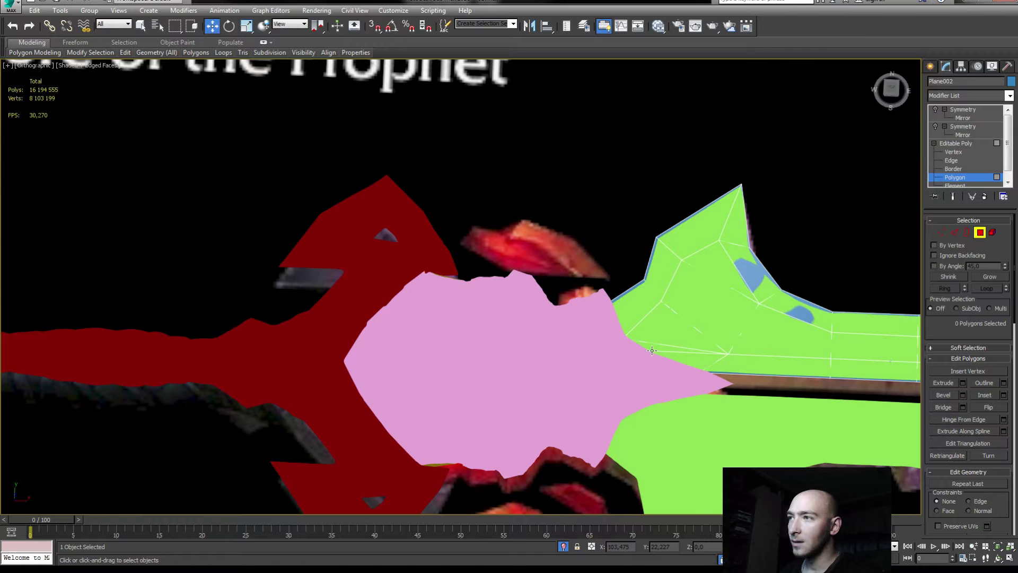
- Shift-clone a selected polygon patch onto the centre of the high-poly guard
key(F4)
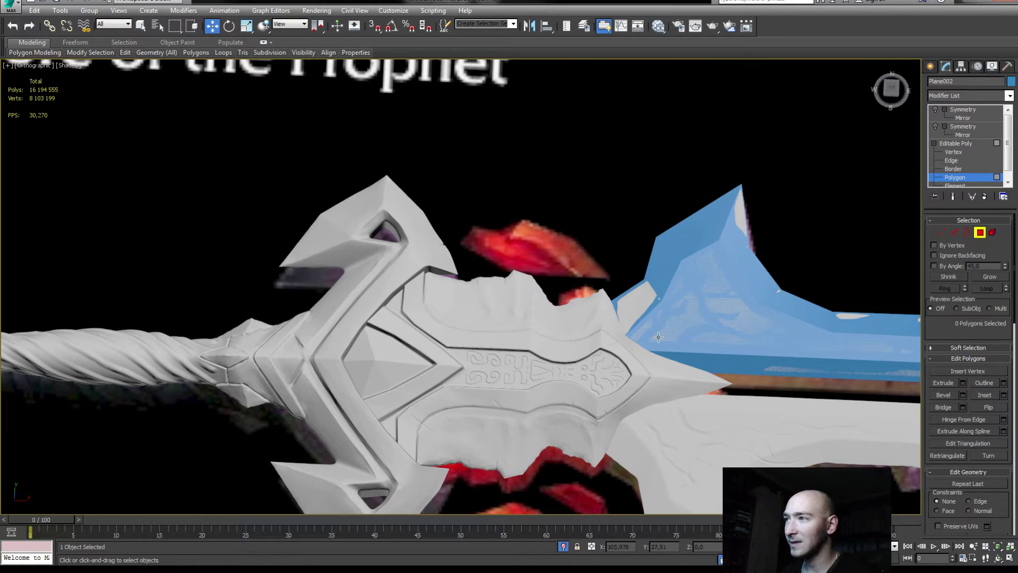
drag(658, 337, 719, 344)
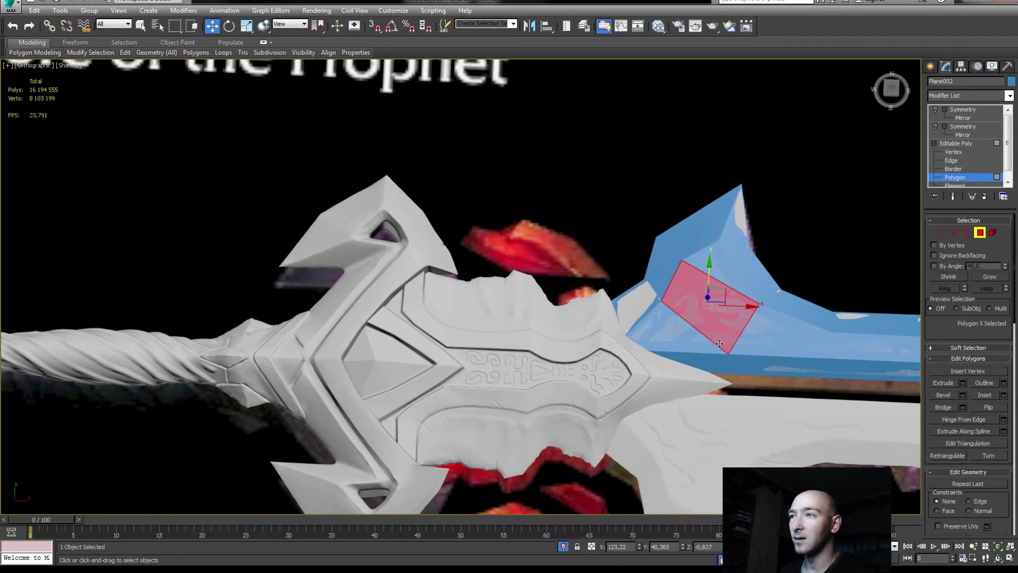
key(F4)
shift+drag(723, 287, 556, 295)
click(556, 295)
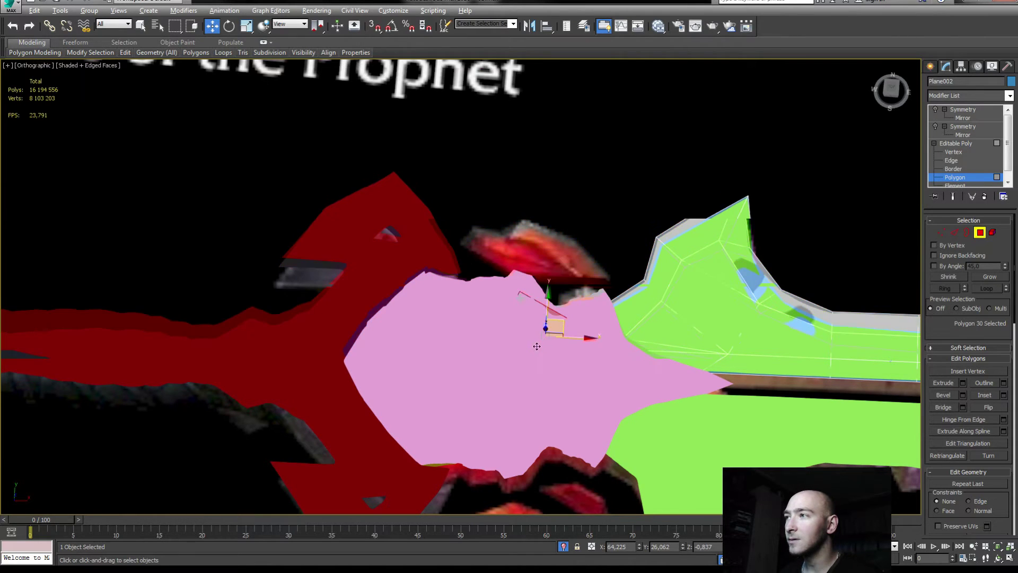
alt+middle_drag(537, 345, 537, 297)
- Isolate the pink guard plane with the low-poly mesh and reselect the mesh for editing
click(931, 66)
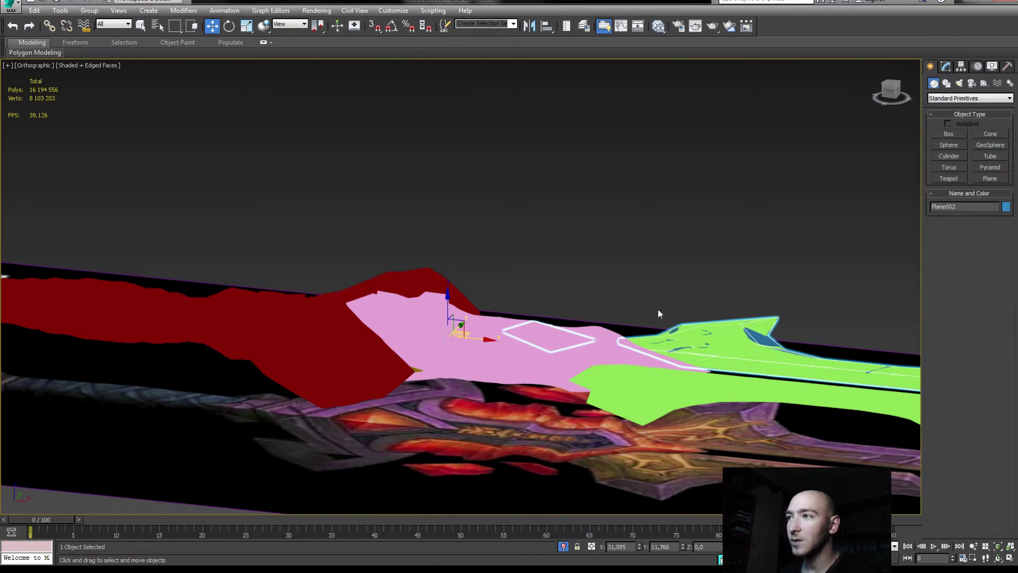
ctrl+click(597, 350)
key(alt+q)
mouse_move(597, 351)
alt+middle_down()
mouse_move(582, 332)
mouse_move(287, 312)
mouse_move(459, 298)
alt+middle_up()
click(659, 239)
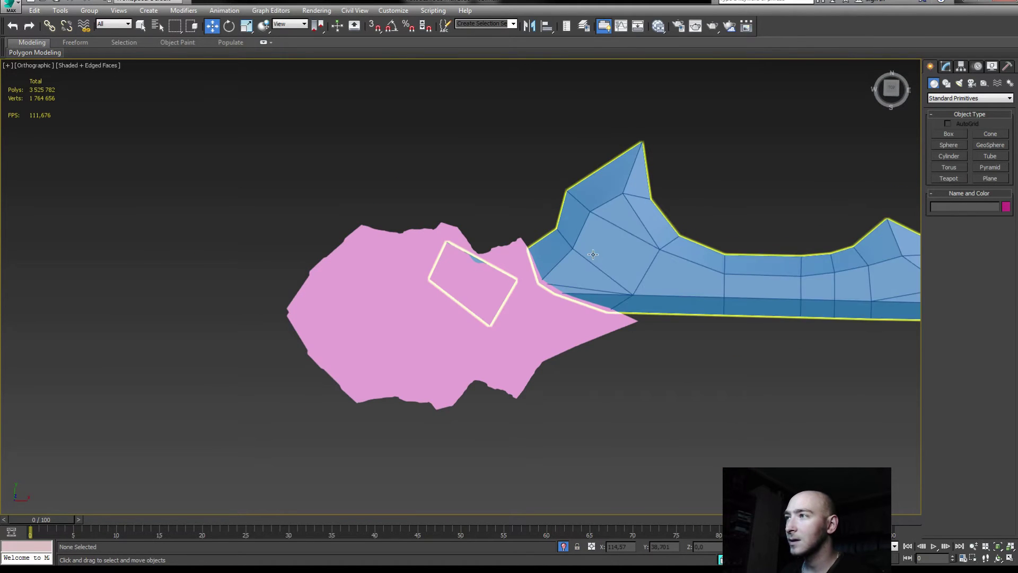
key(F4)
click(946, 66)
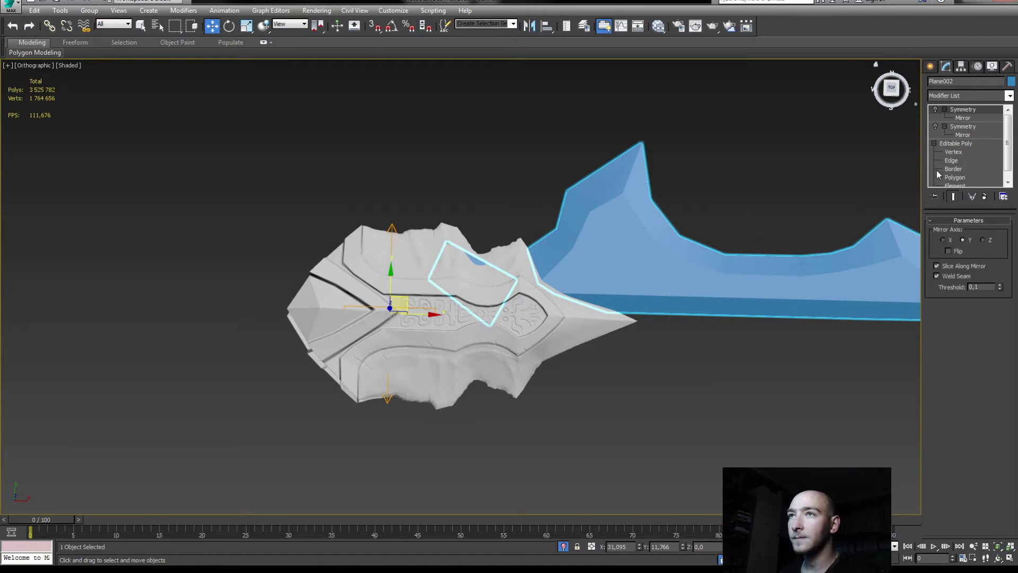
- Raise the copied quad in Z above the guard surface
click(955, 177)
alt+middle_drag(462, 274, 477, 276)
scroll(477, 276, up, 5)
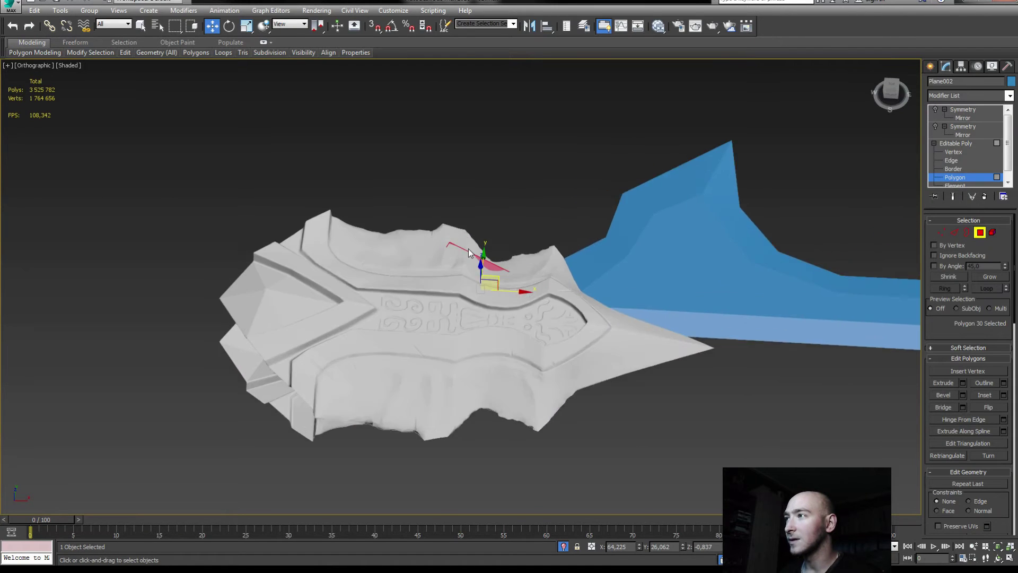
drag(478, 276, 472, 248)
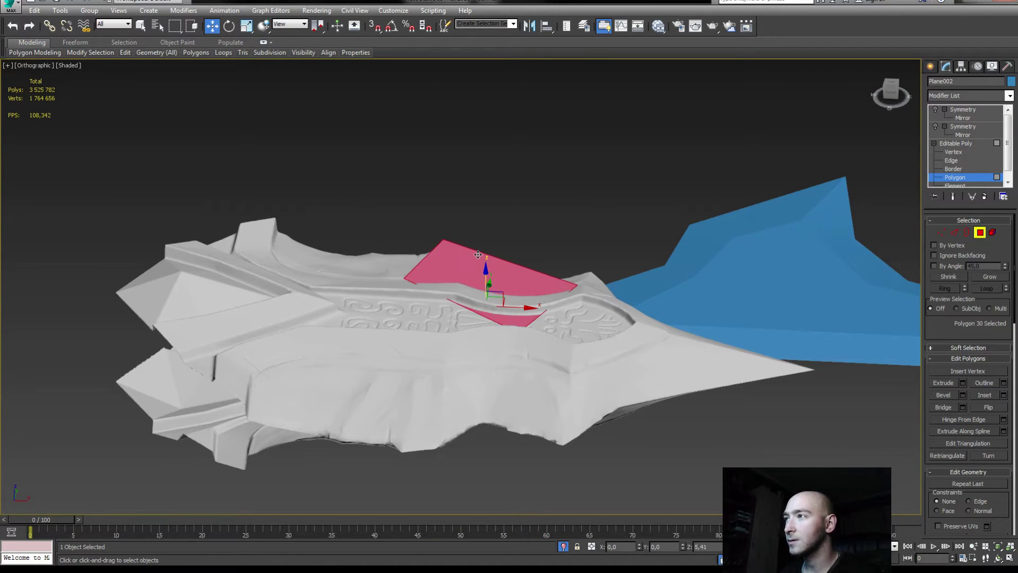
mouse_move(472, 249)
alt+middle_down()
mouse_move(383, 223)
mouse_move(382, 234)
alt+middle_up()
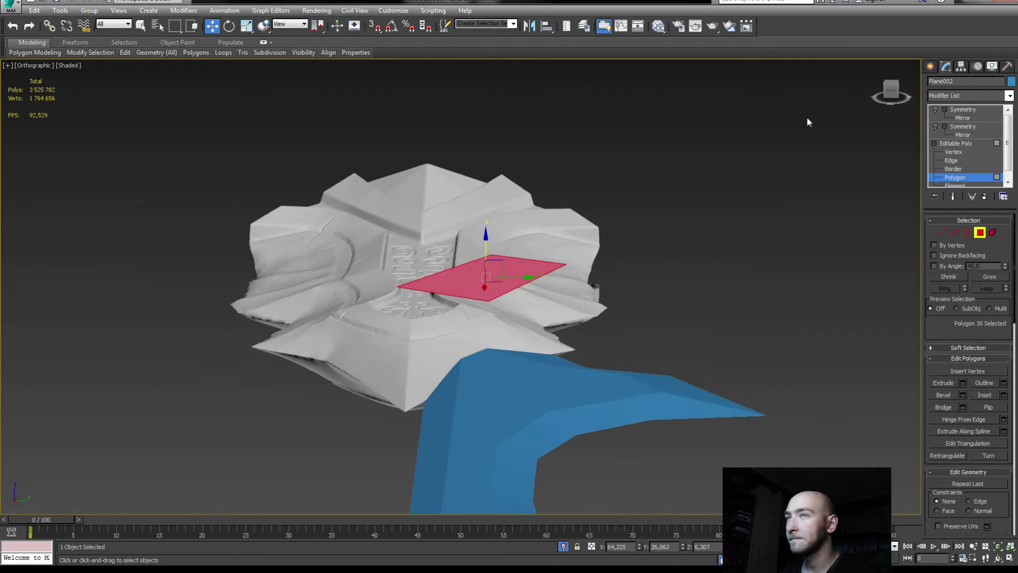
- Enable Show End Result and toggle the Symmetry modifiers so the quad appears as a crossed mirrored pair
click(935, 126)
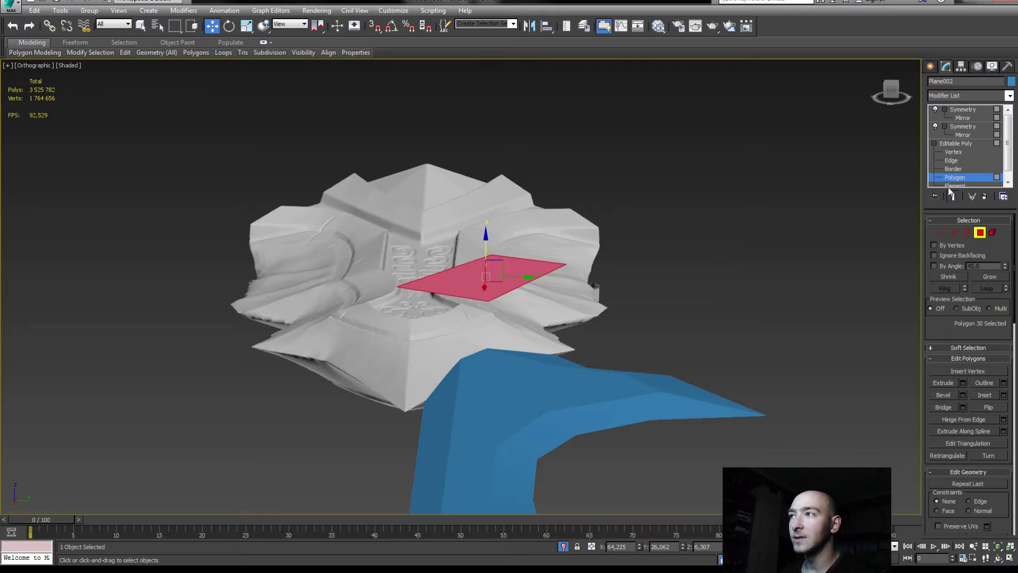
click(952, 195)
click(935, 109)
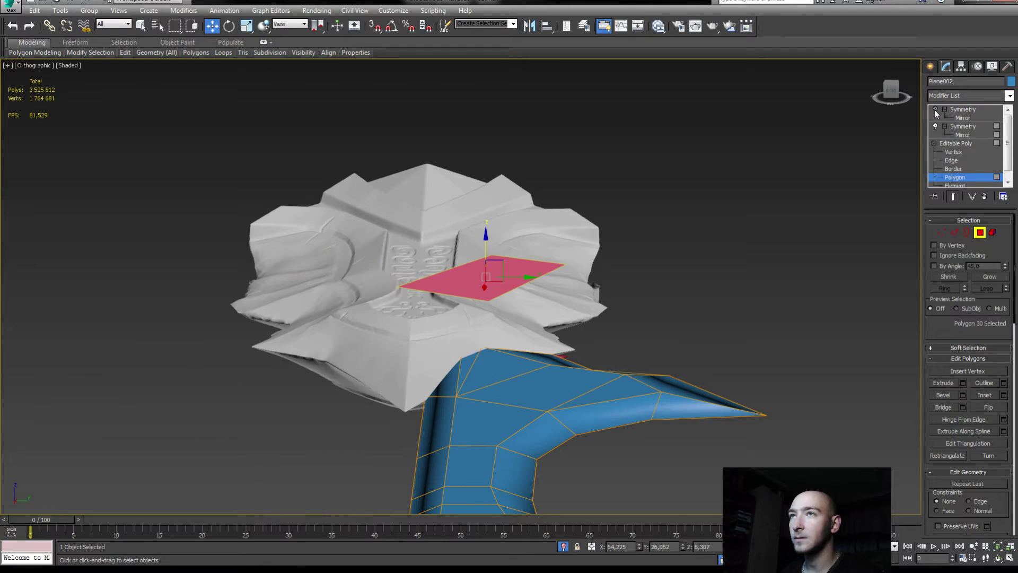
click(935, 126)
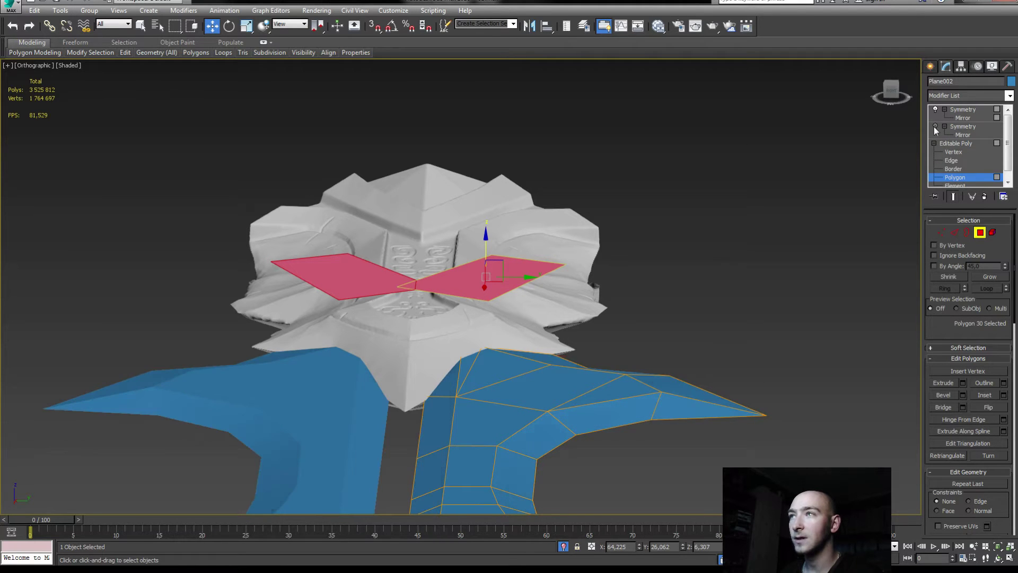
click(951, 153)
alt+middle_drag(515, 196, 479, 262)
- Rotate and move the quad's two outer corner vertices to straighten its top edge
drag(521, 133, 518, 131)
middle_drag(424, 160, 425, 217)
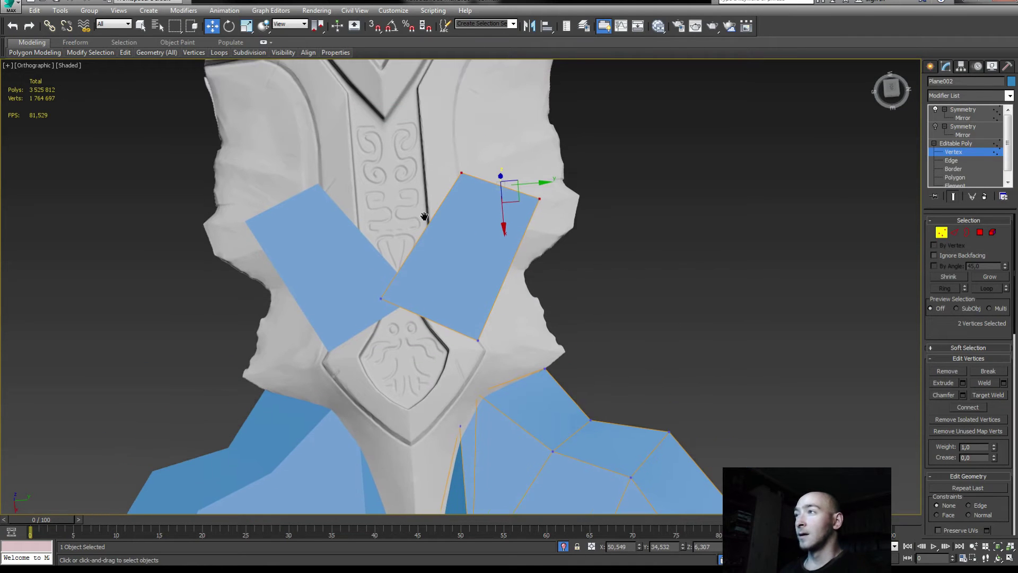
click(229, 26)
drag(467, 155, 460, 179)
key(w)
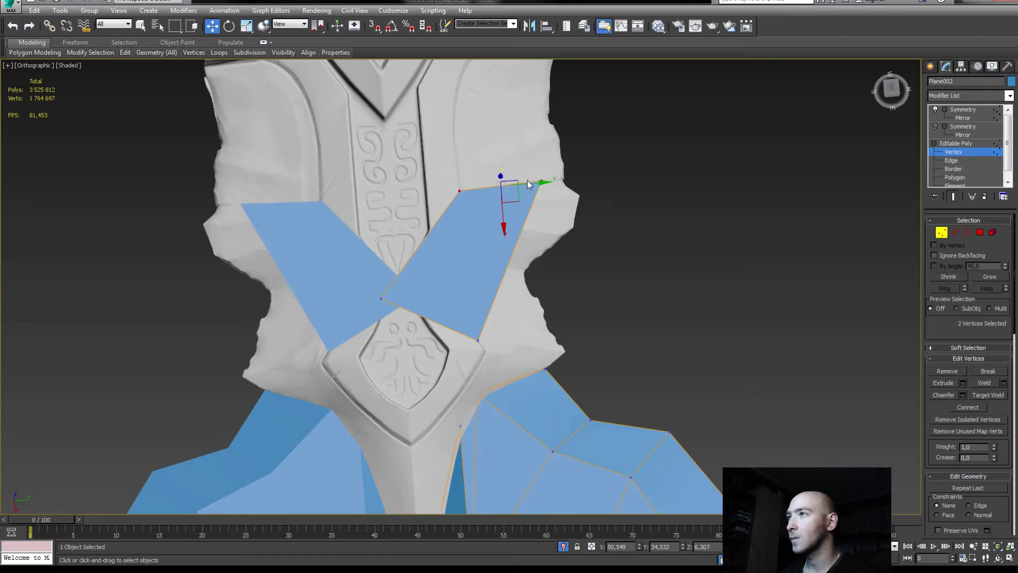
drag(536, 180, 465, 183)
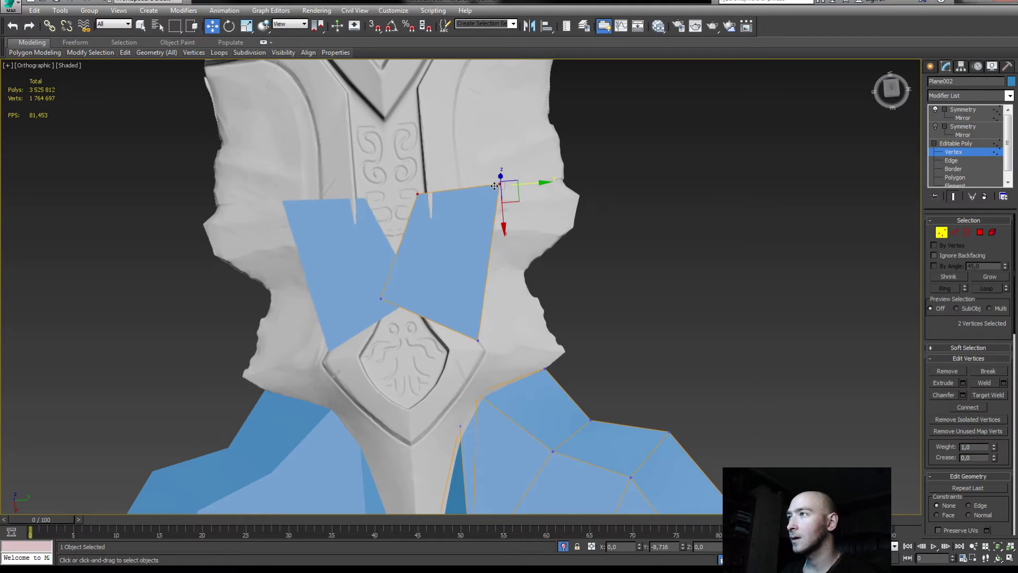
- Pull the lower-left vertex down to the guard's V-point and out to the blade tip
click(381, 299)
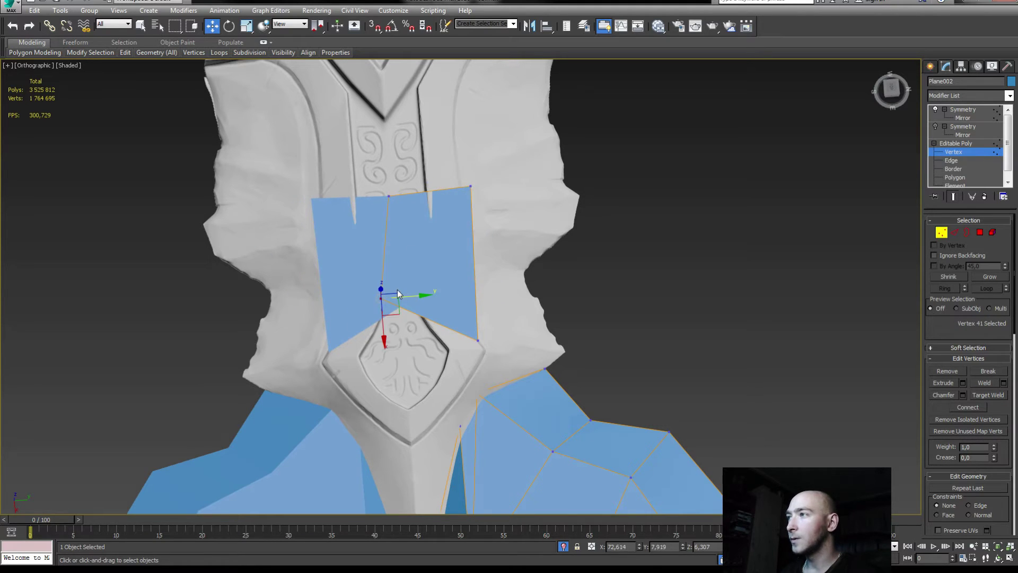
drag(390, 306, 432, 442)
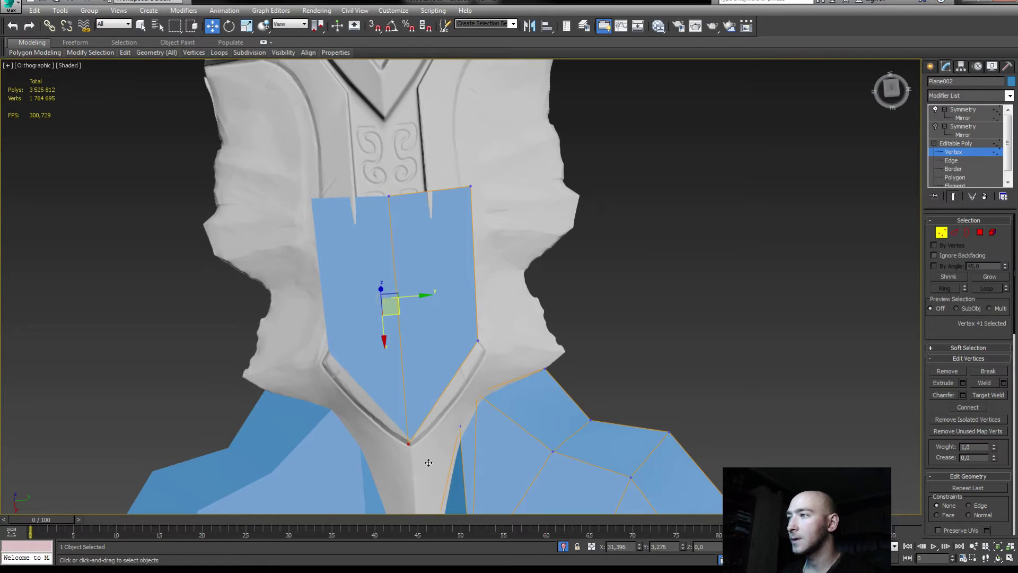
mouse_move(432, 451)
alt+middle_down()
mouse_move(430, 283)
mouse_move(487, 284)
mouse_move(556, 260)
mouse_move(517, 308)
alt+middle_up()
drag(437, 301, 562, 266)
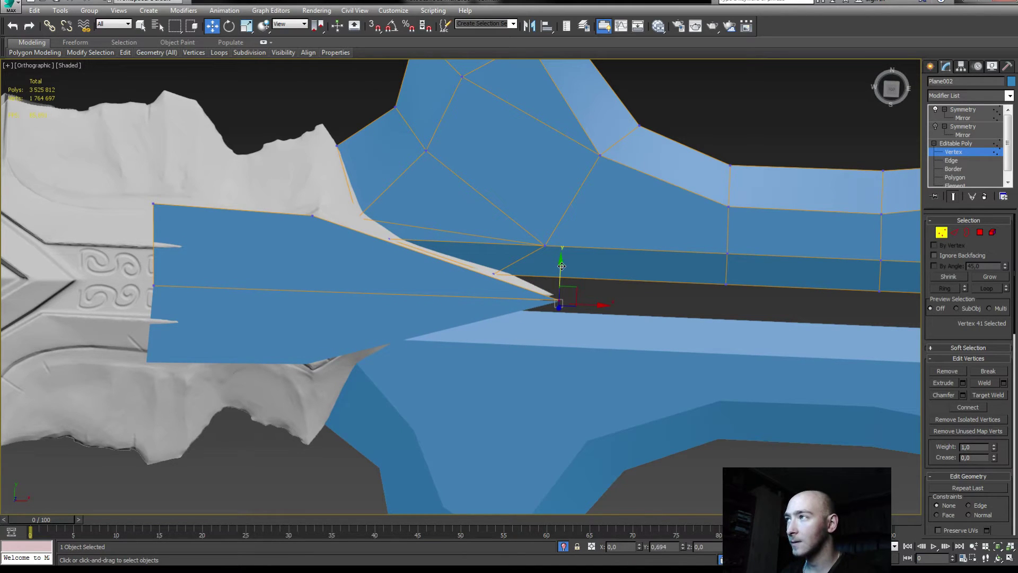
- Raise the upper edge to the guard outline and lower the tip vertex onto the sculpt
click(312, 215)
mouse_move(317, 191)
mouse_down()
mouse_move(323, 116)
mouse_move(329, 182)
mouse_up()
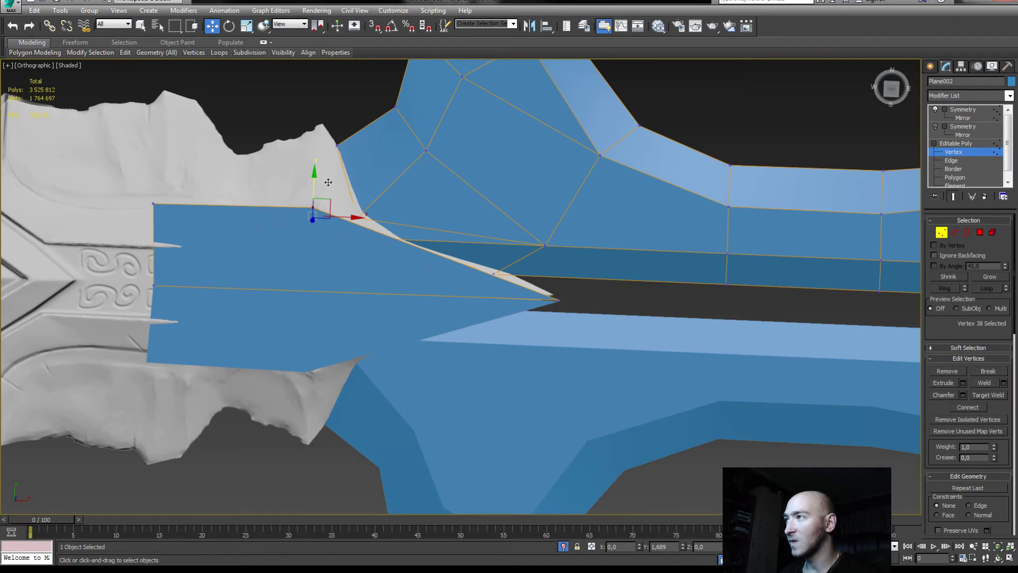
alt+middle_drag(328, 182, 449, 174)
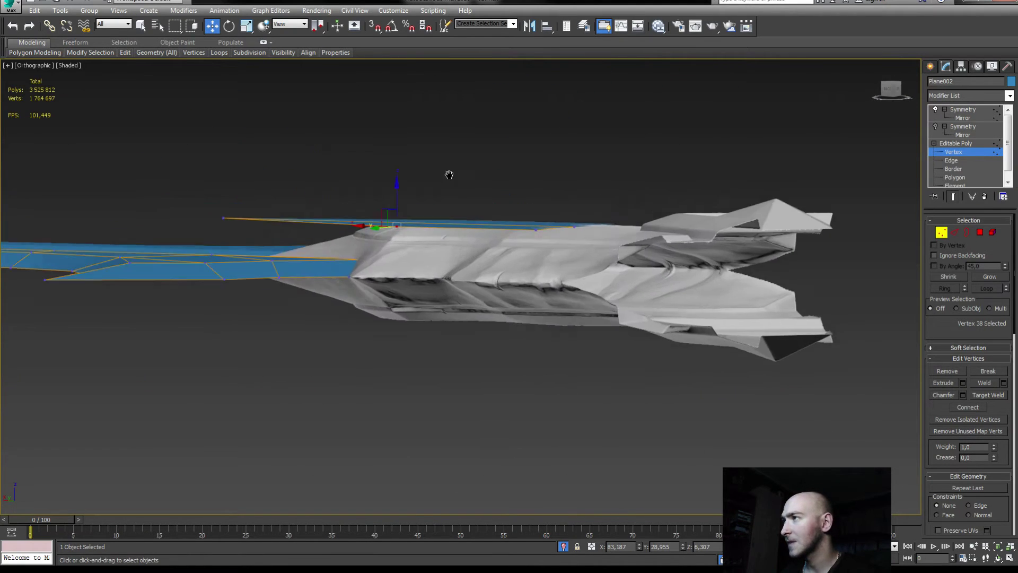
scroll(372, 201, up, 3)
drag(314, 225, 175, 279)
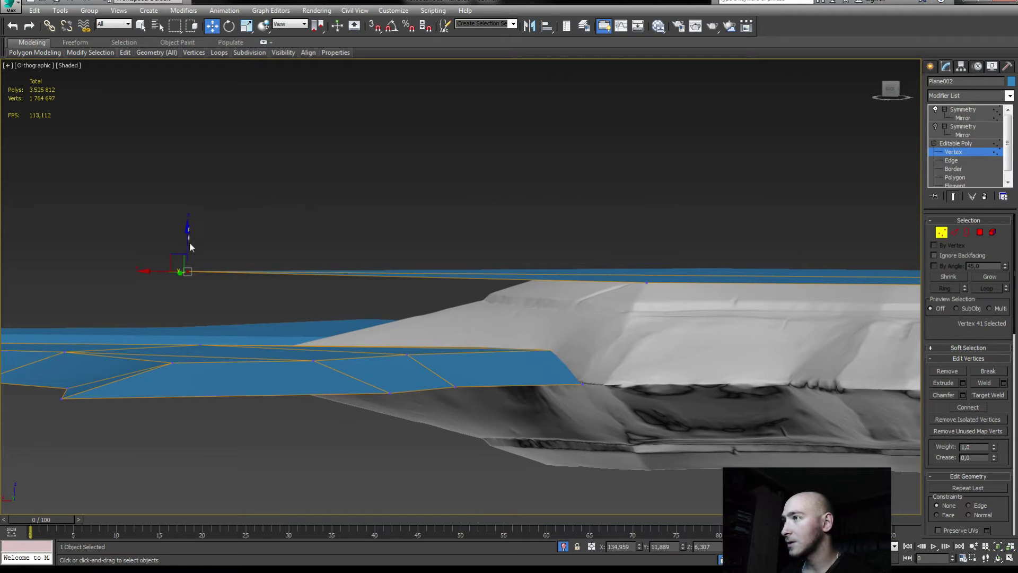
drag(187, 235, 268, 316)
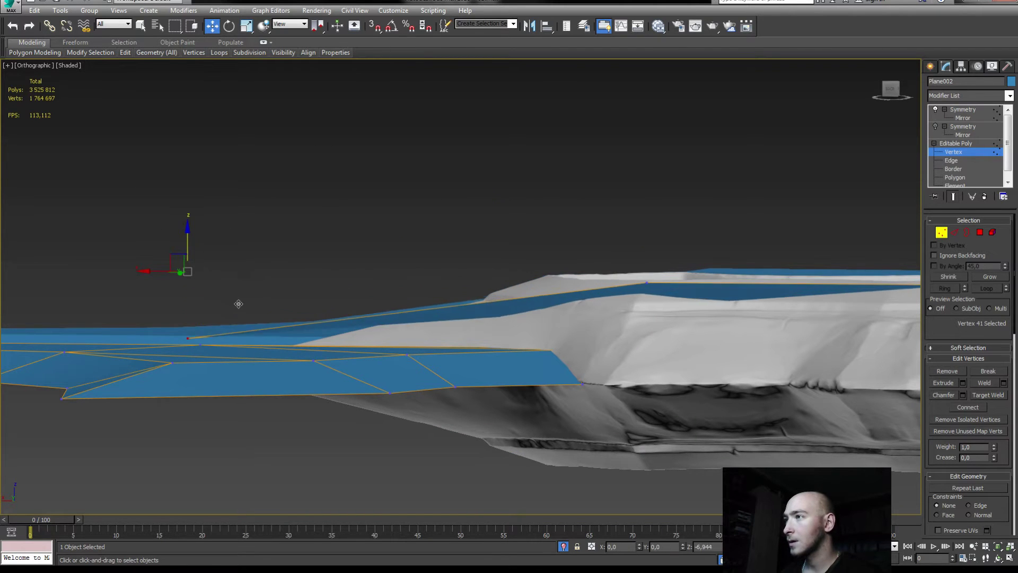
mouse_move(269, 316)
alt+middle_down()
mouse_move(446, 285)
mouse_move(704, 329)
mouse_move(629, 457)
alt+middle_up()
click(629, 456)
- Cut a new edge across the plane's lower edge using the quad-menu Cut tool
mouse_move(663, 412)
alt+middle_down()
mouse_move(696, 372)
mouse_move(689, 359)
mouse_move(726, 325)
alt+middle_up()
right_click(745, 257)
click(729, 173)
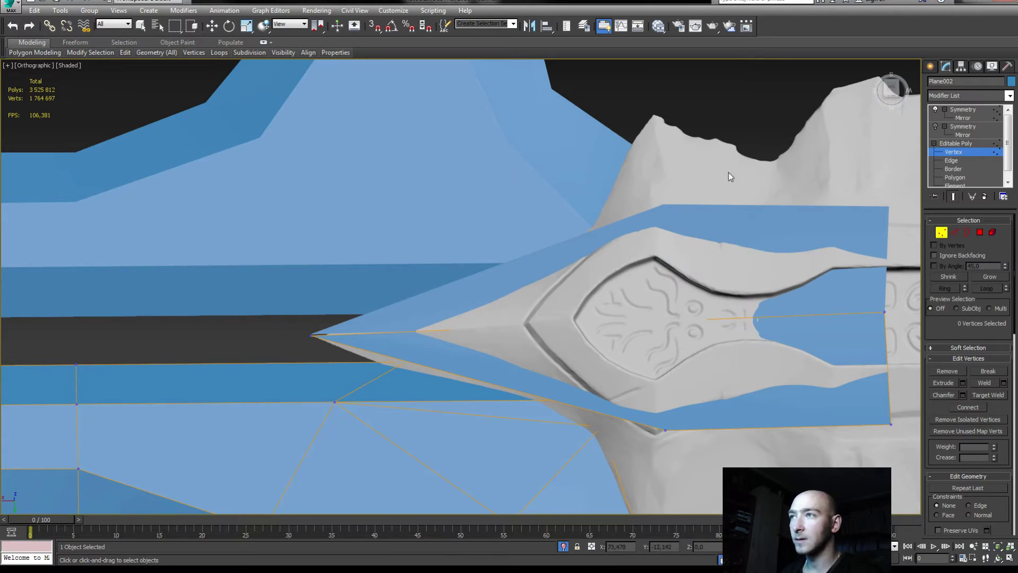
click(666, 429)
click(626, 317)
- Raise the new cut vertex over the guard relief and nudge the tip vertex to close the gap
key(w)
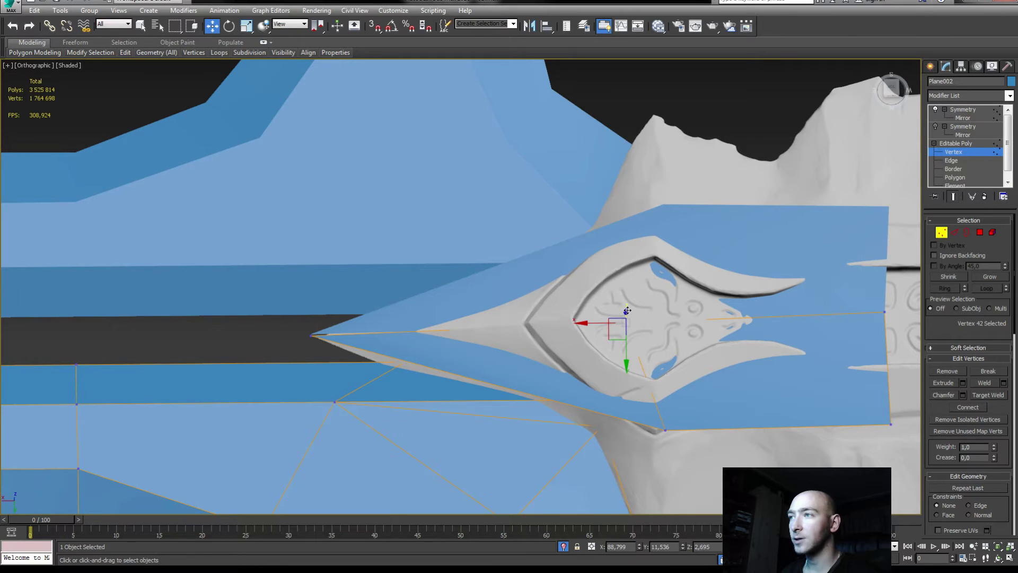
mouse_move(627, 294)
alt+middle_down()
mouse_move(643, 301)
mouse_move(612, 308)
alt+middle_up()
mouse_move(623, 266)
mouse_down()
mouse_move(600, 281)
mouse_move(543, 285)
mouse_move(570, 261)
mouse_move(536, 284)
mouse_up()
mouse_move(536, 283)
alt+middle_down()
mouse_move(532, 301)
mouse_move(652, 286)
alt+middle_up()
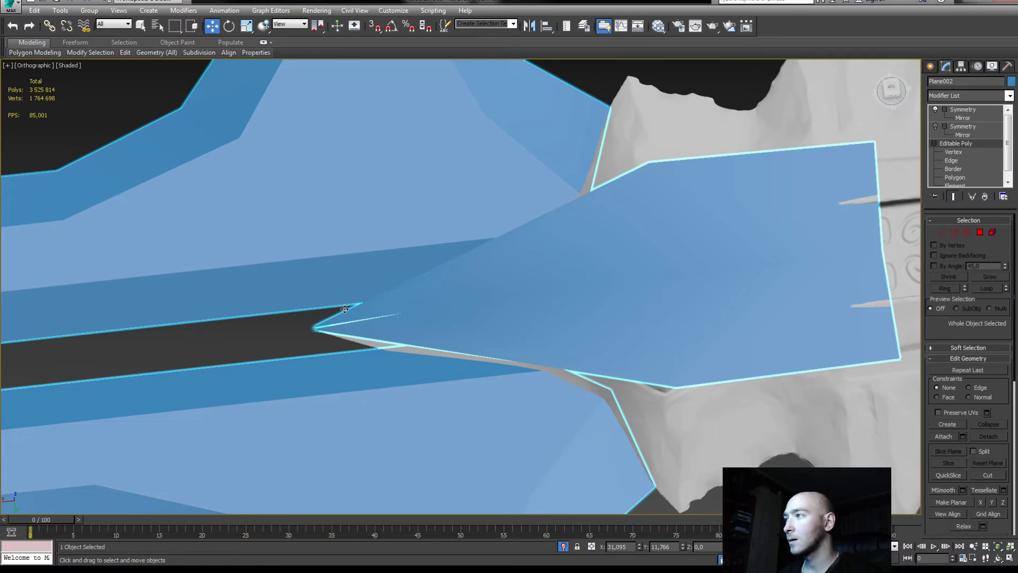
click(312, 317)
mouse_move(315, 353)
alt+middle_down()
mouse_move(316, 308)
mouse_move(297, 341)
alt+middle_up()
drag(297, 341, 314, 324)
mouse_move(439, 325)
alt+middle_down()
mouse_move(465, 316)
mouse_move(556, 346)
mouse_move(520, 339)
mouse_move(606, 239)
mouse_move(605, 262)
mouse_move(587, 252)
mouse_move(731, 197)
alt+middle_up()
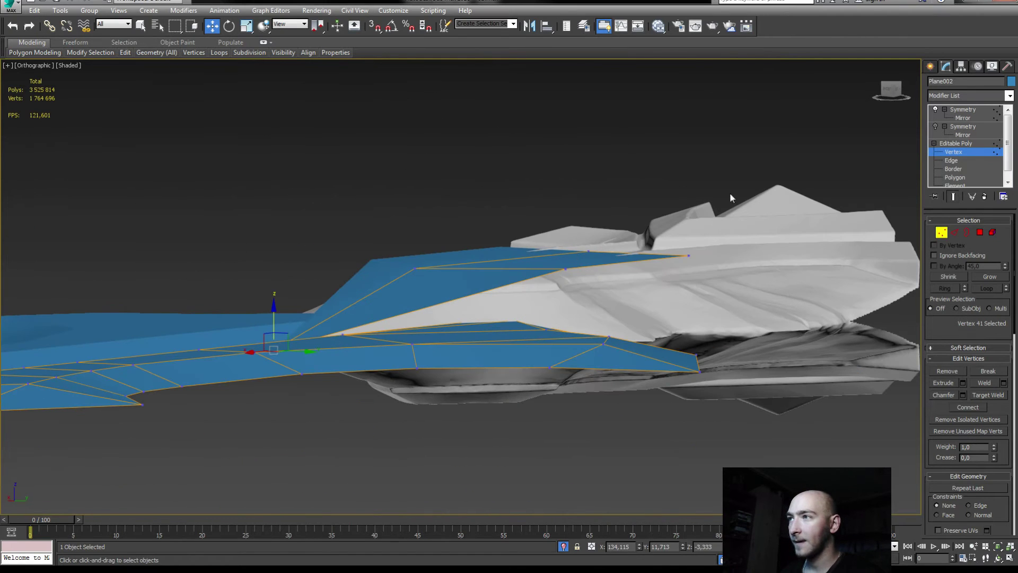
- At Edge level, move the guard plane's edges in Z to cover the high-poly guard surface
click(951, 160)
click(615, 265)
drag(627, 229, 621, 240)
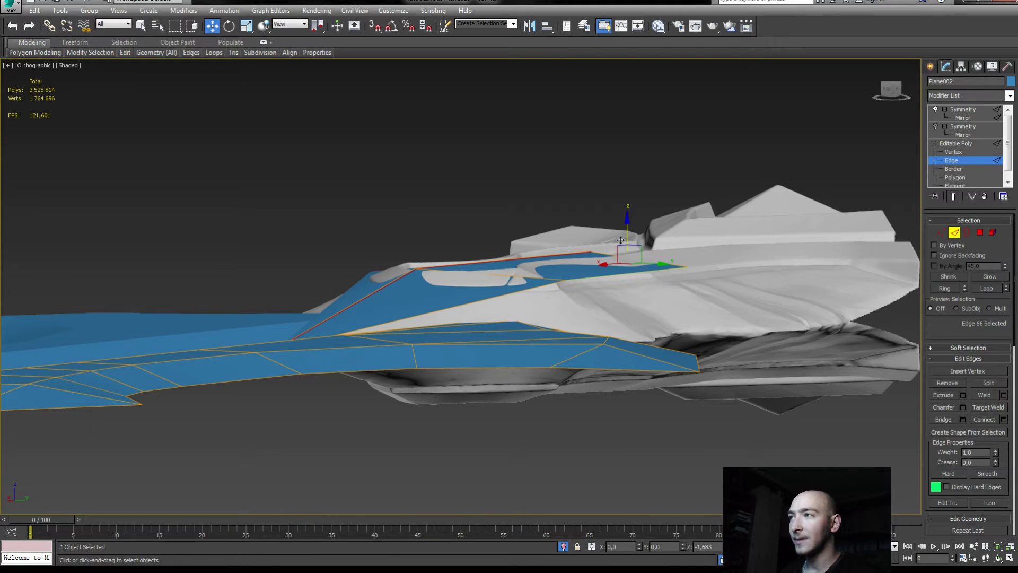
scroll(583, 265, up, 5)
alt+middle_drag(482, 307, 494, 305)
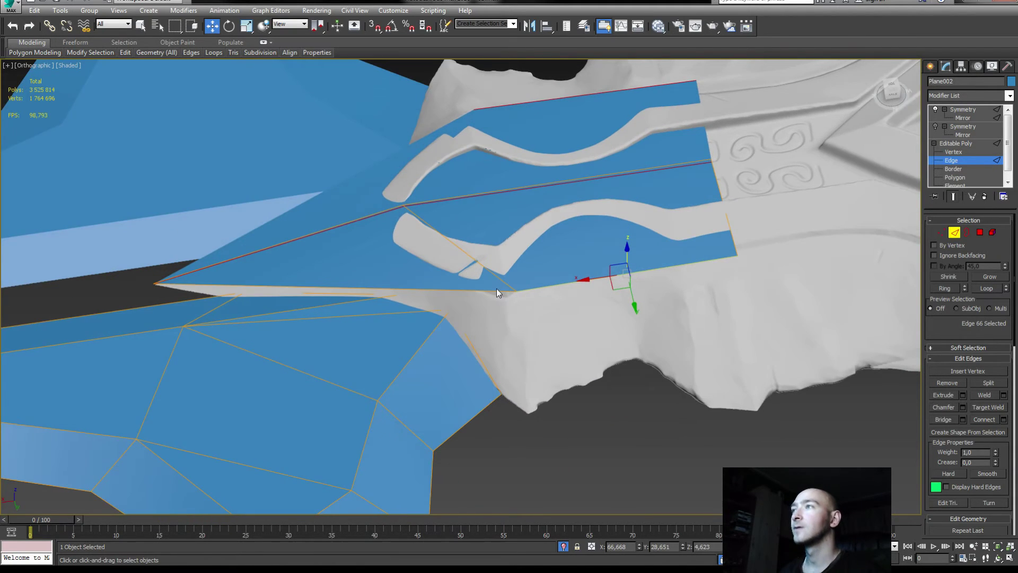
mouse_move(523, 235)
alt+middle_down()
mouse_move(459, 222)
mouse_move(565, 227)
mouse_move(564, 289)
alt+middle_up()
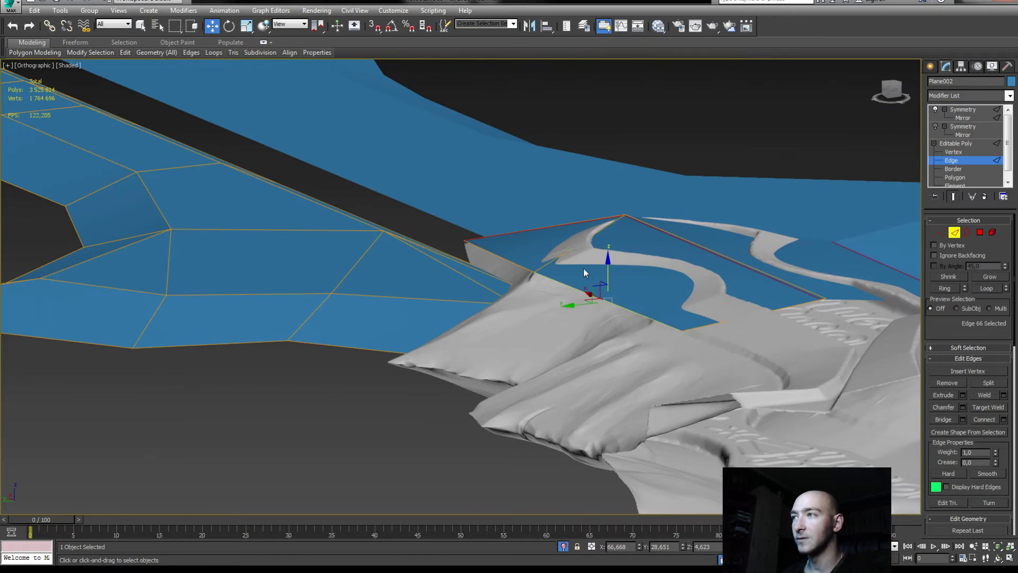
drag(608, 269, 595, 257)
mouse_move(595, 257)
alt+middle_down()
mouse_move(641, 239)
mouse_move(628, 280)
mouse_move(651, 277)
alt+middle_up()
- Shift-drag the plane's right end edge along X to extrude new polygons across the guard's centre
click(945, 152)
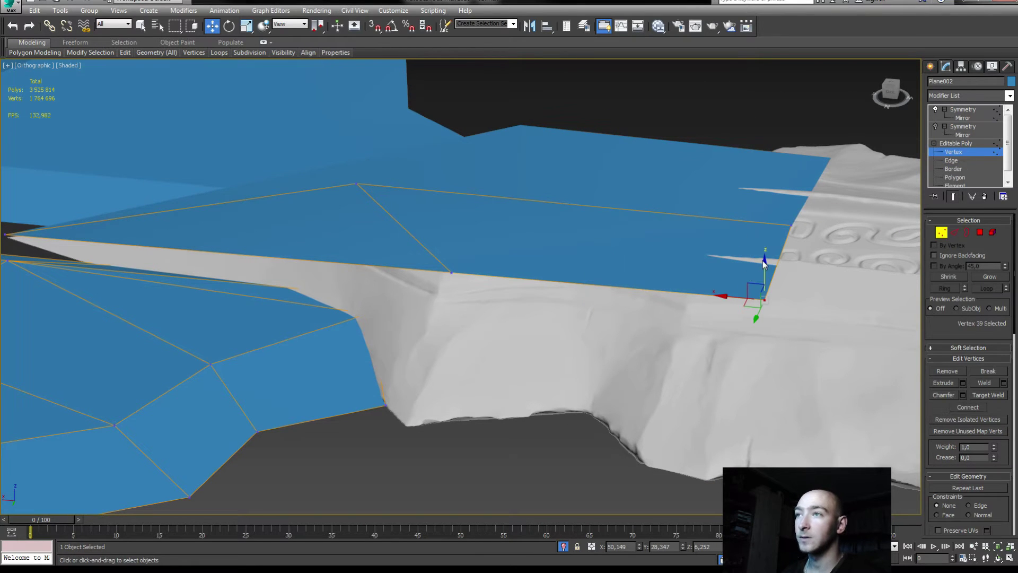
ctrl+click(791, 224)
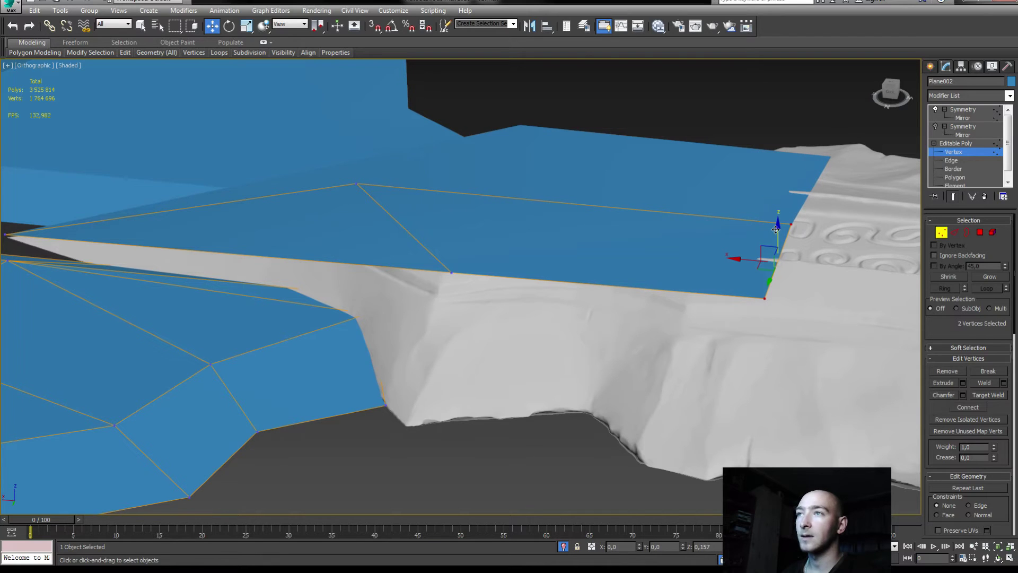
key(2)
click(774, 263)
alt+middle_drag(773, 263, 597, 278)
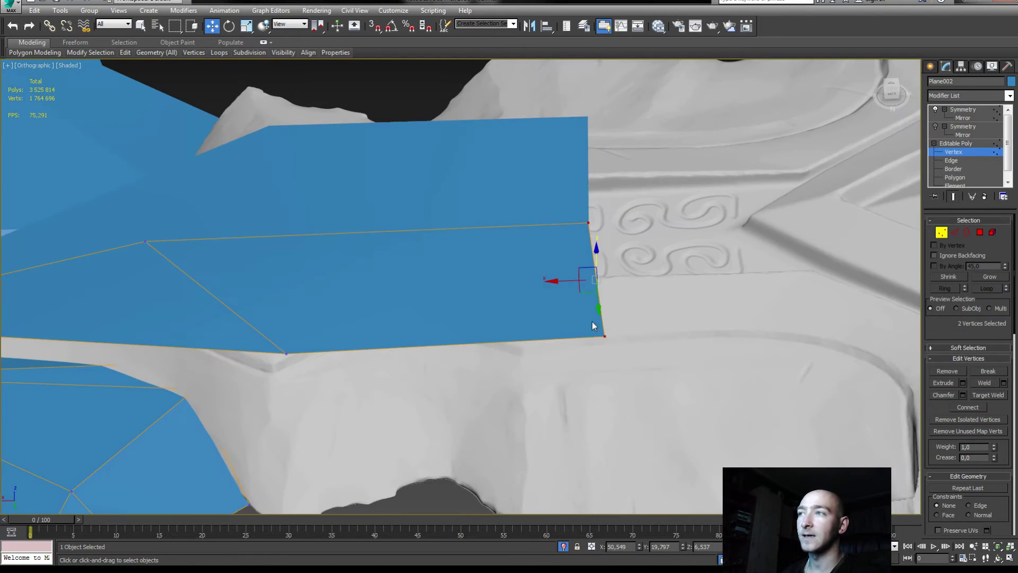
scroll(598, 279, up, 3)
scroll(597, 278, down, 3)
alt+middle_drag(477, 330, 521, 353)
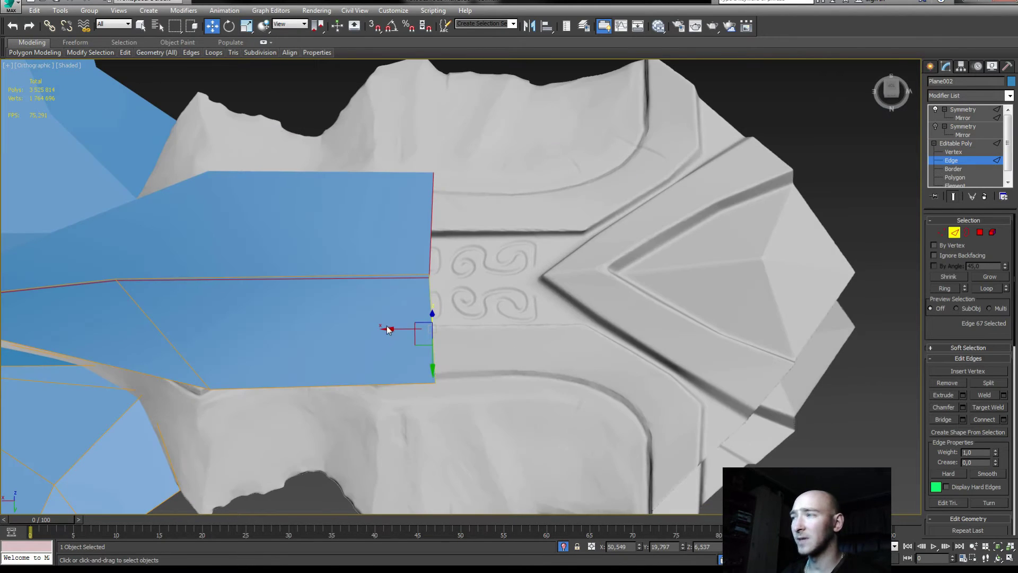
shift+drag(395, 329, 747, 360)
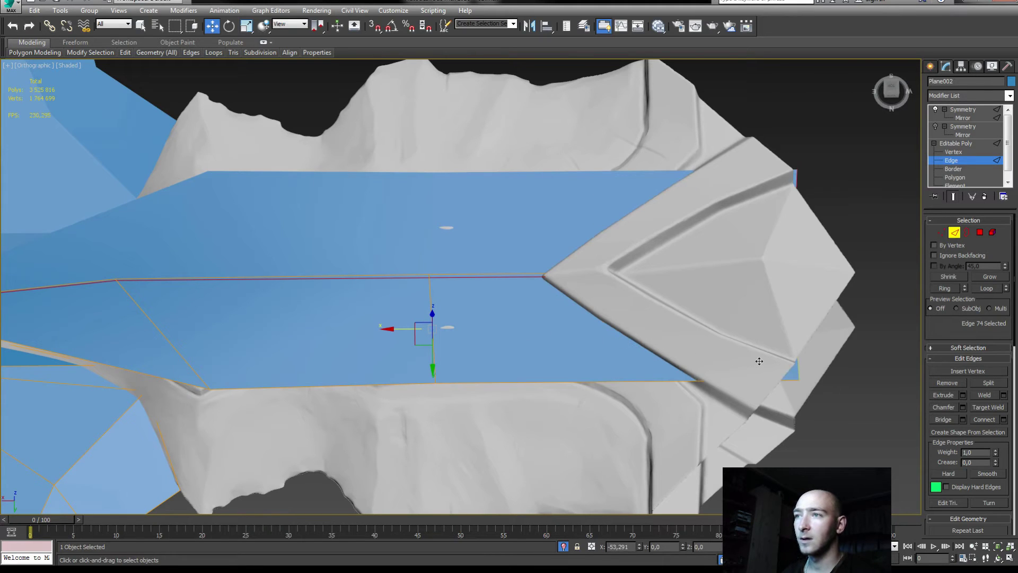
key(1)
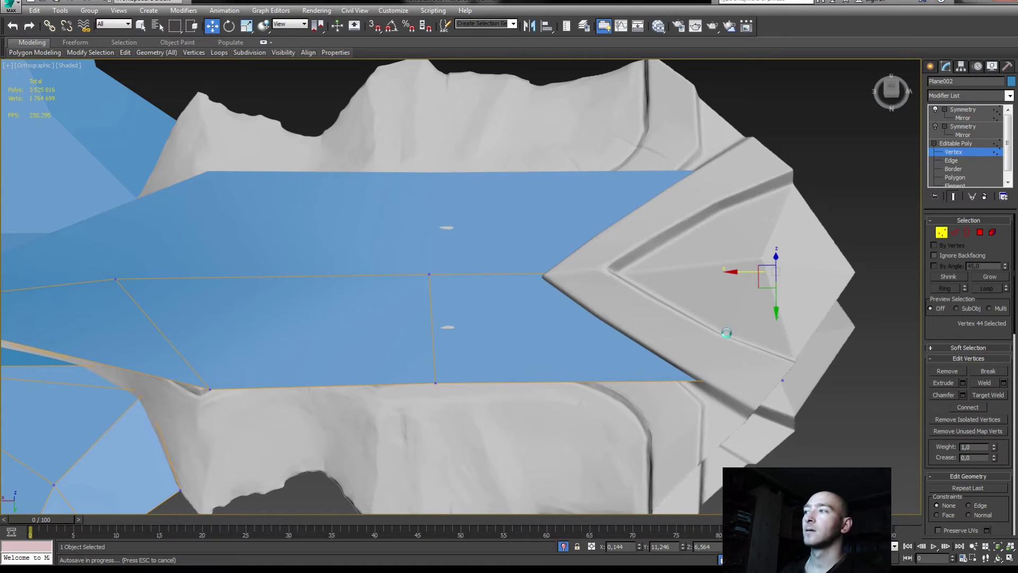
- Raise the new end vertices in height over the guard
mouse_move(726, 335)
alt+middle_down()
mouse_move(680, 386)
mouse_move(713, 301)
alt+middle_up()
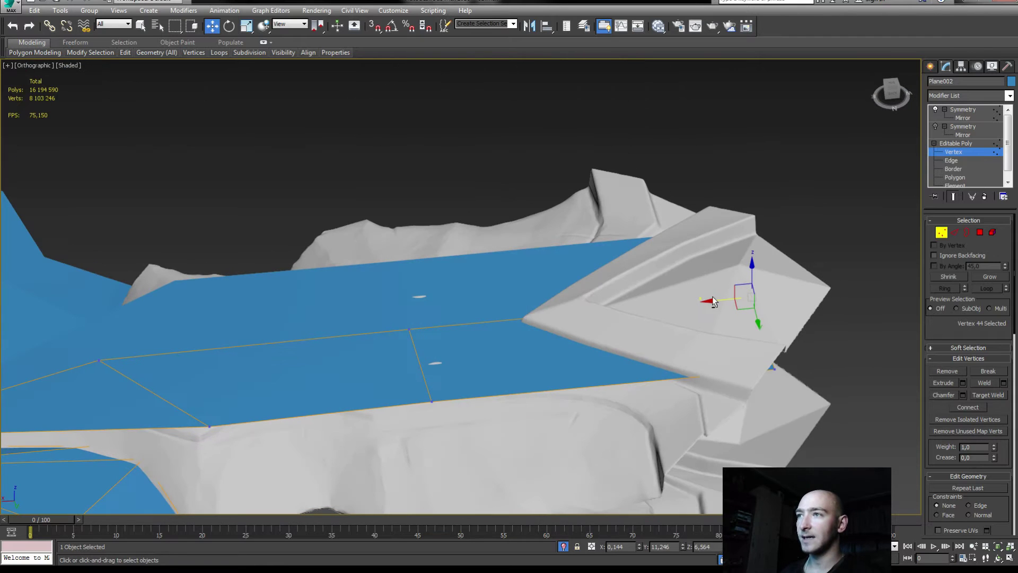
drag(751, 269, 737, 234)
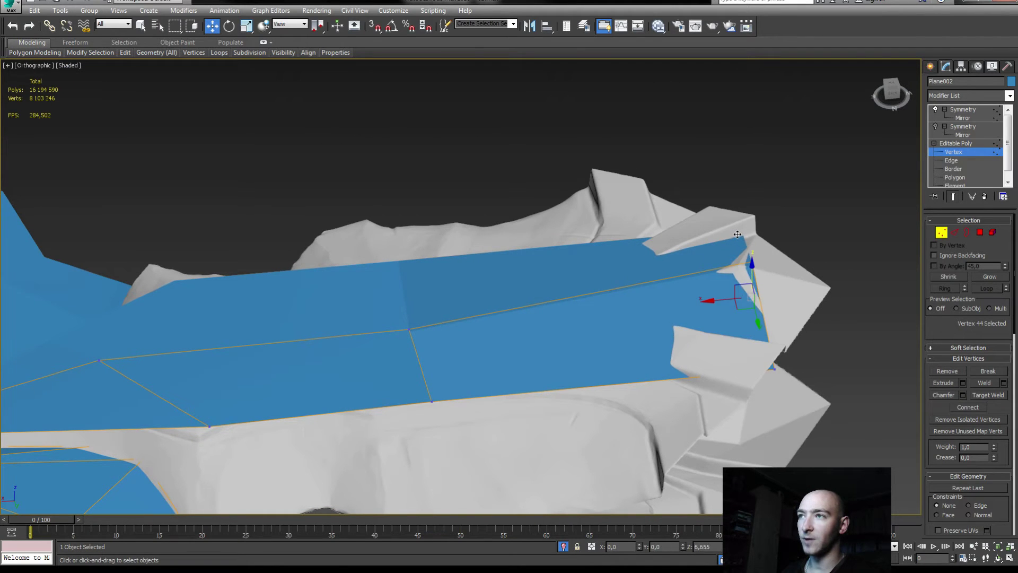
mouse_move(736, 234)
alt+middle_down()
mouse_move(682, 302)
mouse_move(739, 239)
alt+middle_up()
drag(740, 240, 738, 236)
alt+middle_drag(671, 217, 734, 142)
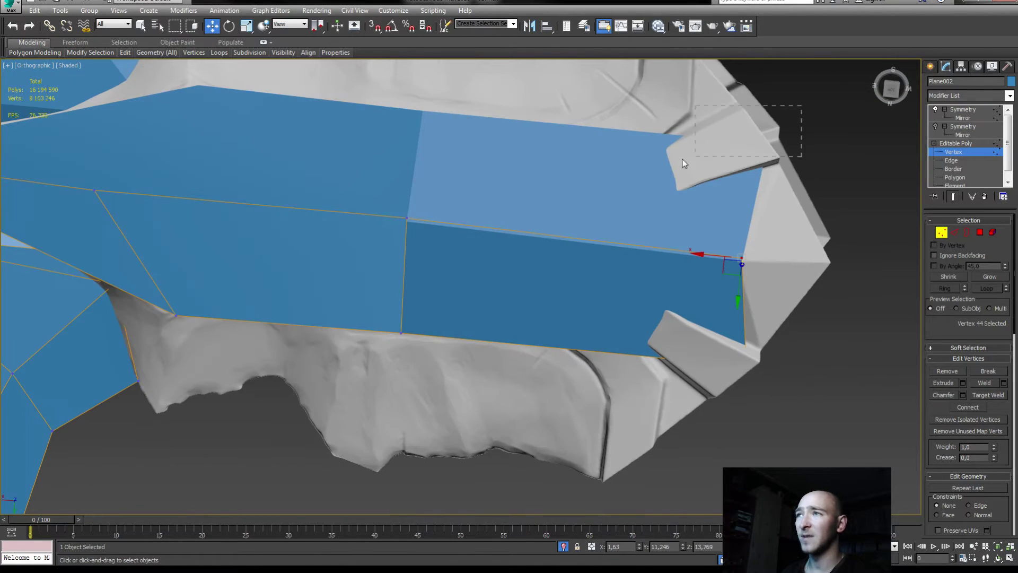
drag(683, 159, 684, 161)
alt+middle_drag(684, 160, 717, 181)
- Slide the plane's lower end corner vertex back along the guard and set its height on the surface
click(721, 444)
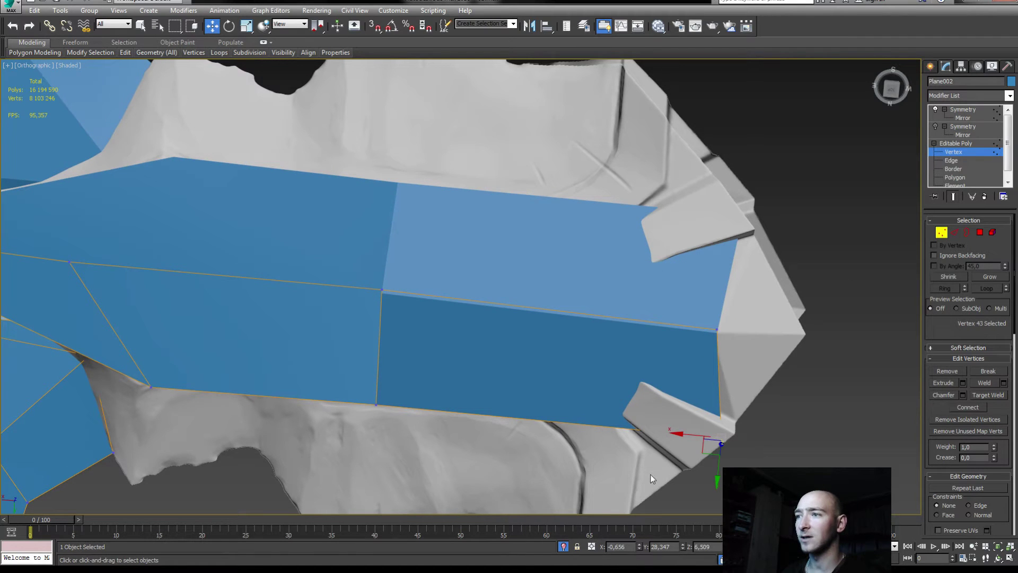
drag(687, 438, 638, 438)
alt+middle_drag(639, 439, 569, 326)
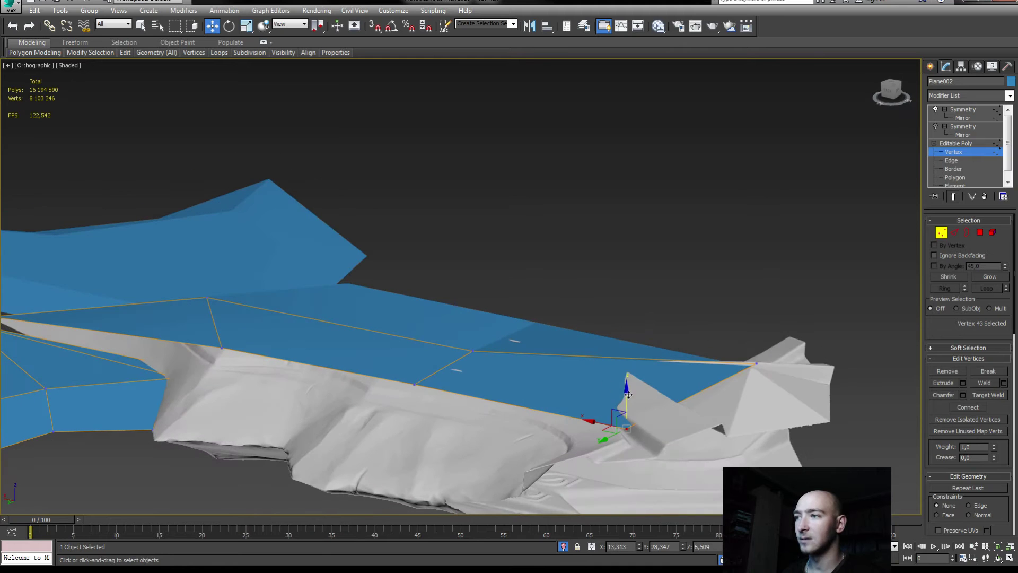
drag(625, 394, 626, 408)
mouse_move(625, 408)
alt+middle_down()
mouse_move(627, 418)
mouse_move(574, 316)
alt+middle_up()
- Cut an edge from the plane's upper edge to the corner vertex and lower the new vertex onto the guard
right_click(574, 316)
click(535, 212)
click(610, 274)
click(663, 404)
key(w)
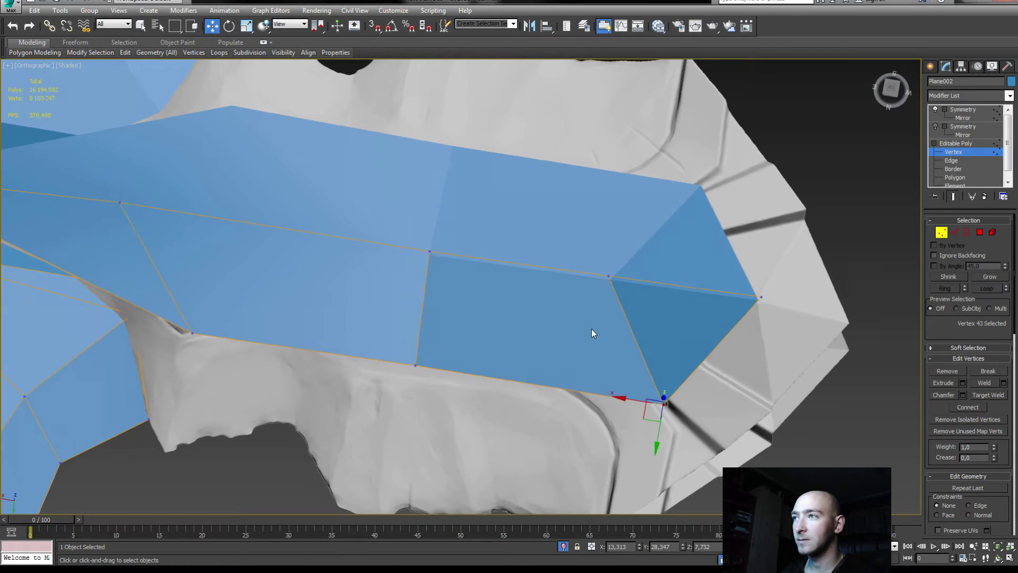
alt+middle_drag(591, 335, 595, 338)
mouse_move(573, 328)
mouse_down()
mouse_move(507, 349)
mouse_move(502, 338)
mouse_move(530, 343)
mouse_up()
mouse_move(531, 344)
alt+middle_down()
mouse_move(619, 338)
mouse_move(624, 327)
mouse_move(568, 370)
mouse_move(674, 315)
alt+middle_up()
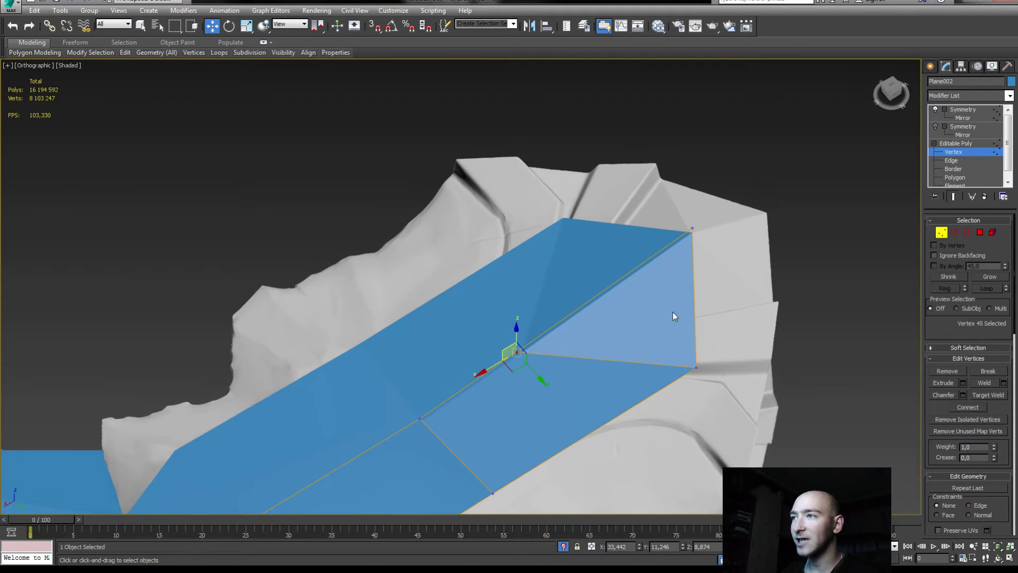
mouse_move(660, 380)
alt+middle_down()
mouse_move(577, 406)
mouse_move(620, 314)
alt+middle_up()
- Shift-drag the guard's vertical end edge outward and move the new top corner vertex onto the guard's edge
key(2)
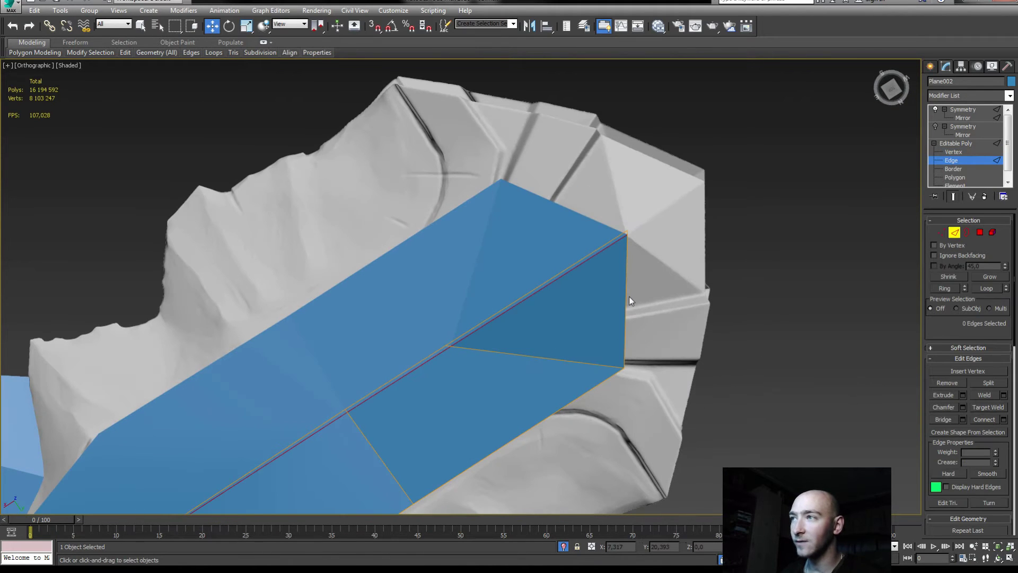
click(627, 296)
shift+drag(627, 296, 697, 318)
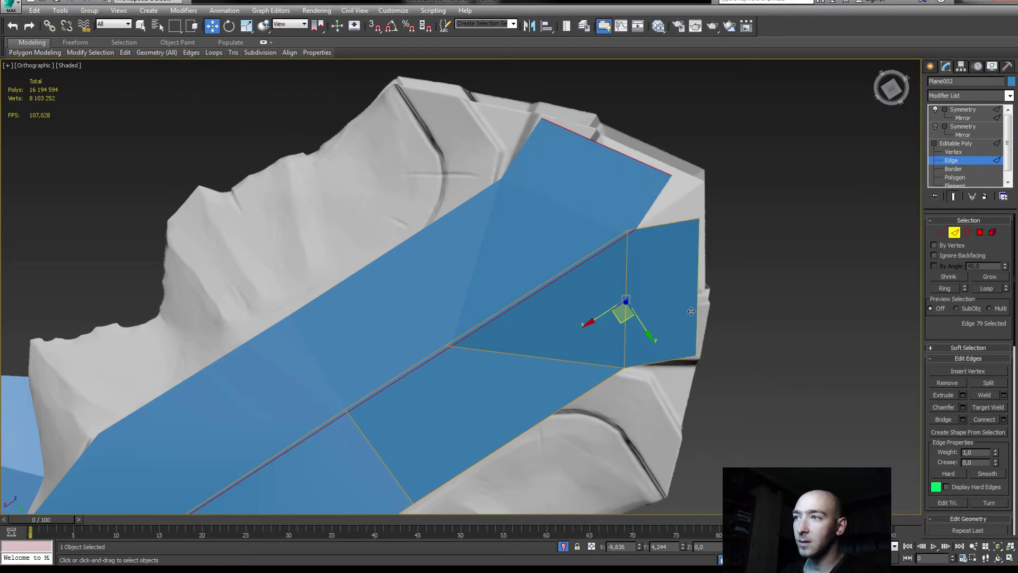
key(1)
mouse_move(738, 193)
mouse_down()
mouse_move(683, 250)
mouse_move(707, 212)
mouse_move(703, 239)
mouse_up()
mouse_move(654, 285)
alt+middle_down()
mouse_move(607, 207)
mouse_move(619, 248)
alt+middle_up()
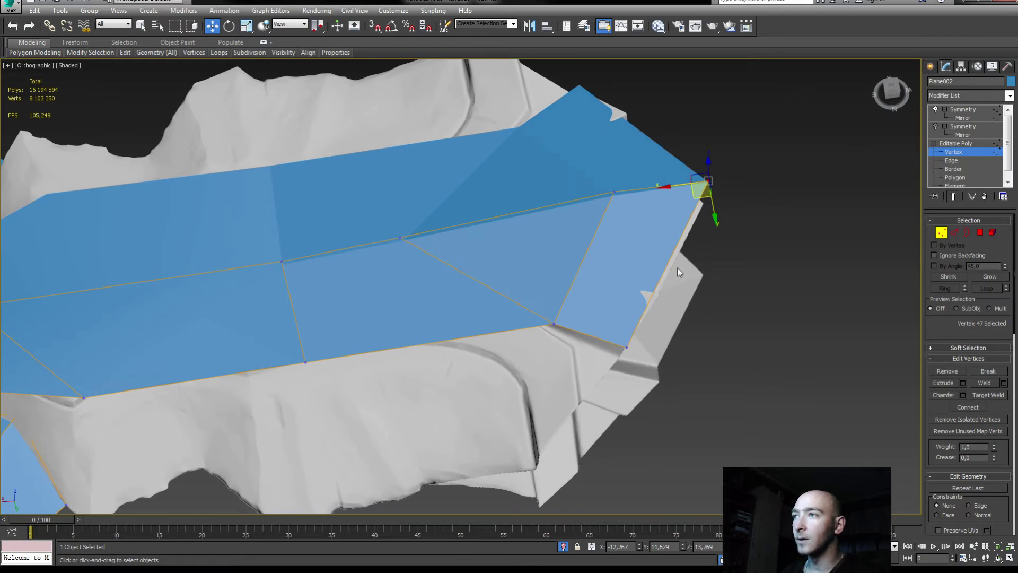
drag(687, 185, 702, 187)
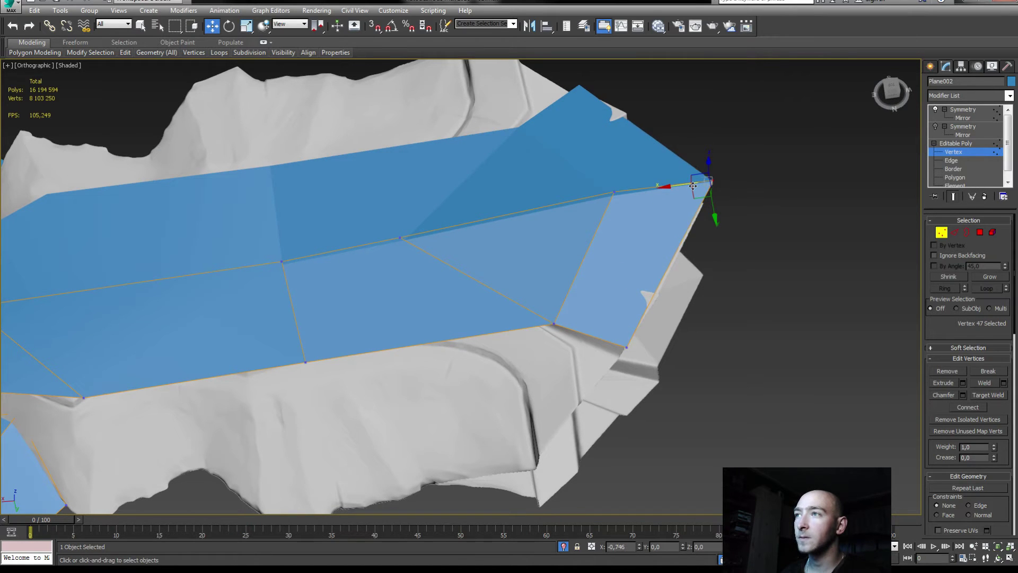
- Extend the plane's lower edge downward into a new polygon strip
click(627, 347)
mouse_move(626, 347)
alt+middle_down()
mouse_move(625, 318)
mouse_move(609, 354)
mouse_move(553, 267)
mouse_move(514, 316)
mouse_move(549, 327)
alt+middle_up()
click(625, 314)
click(626, 348)
key(2)
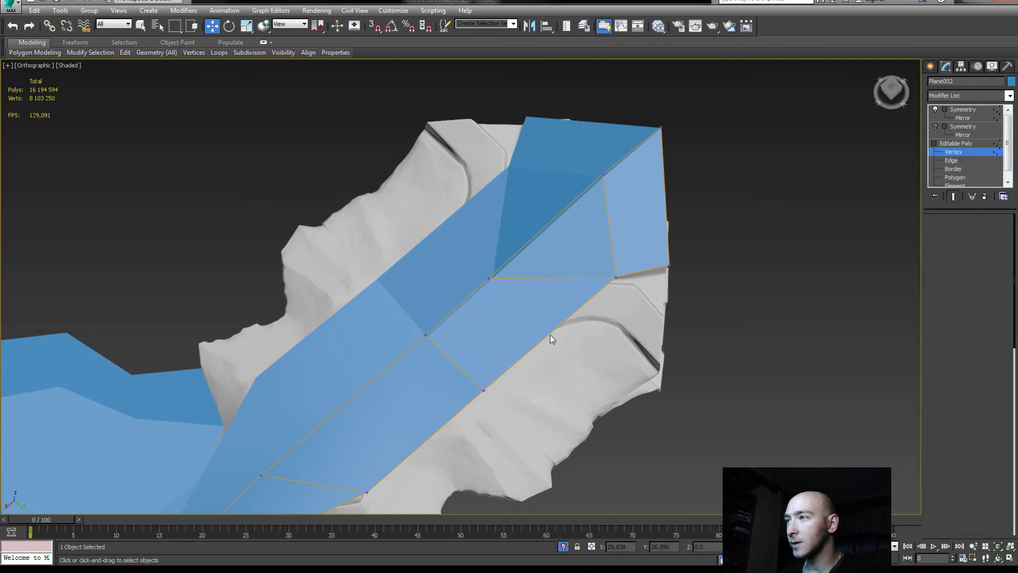
mouse_move(549, 366)
alt+middle_down()
mouse_move(546, 325)
mouse_move(533, 348)
alt+middle_up()
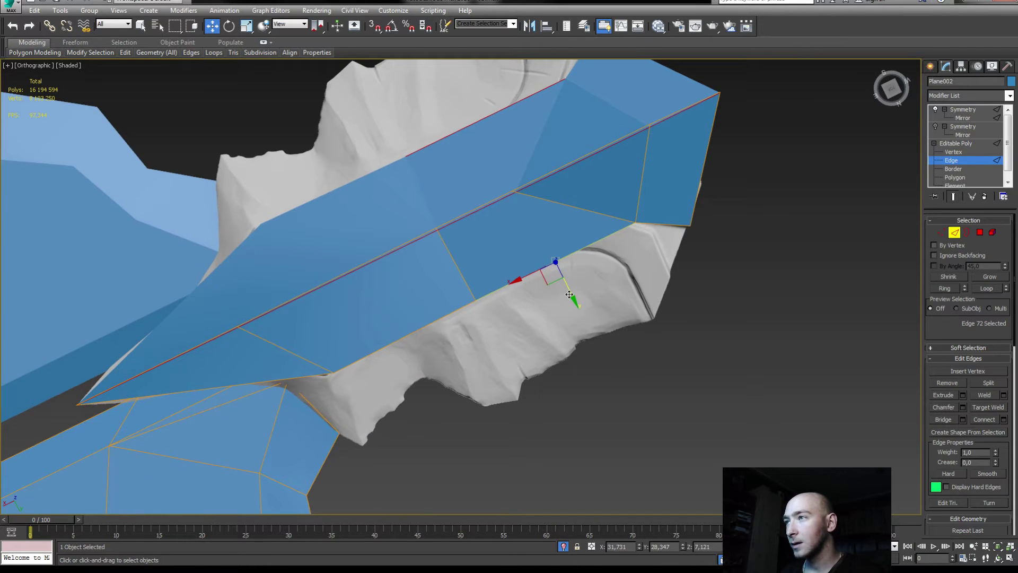
shift+drag(569, 295, 580, 396)
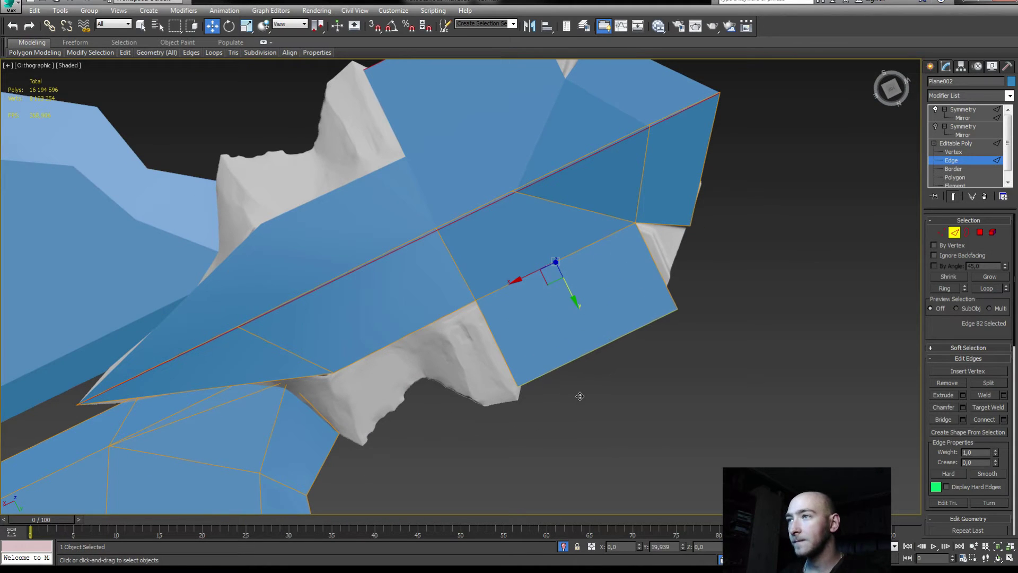
click(954, 151)
drag(722, 284, 674, 318)
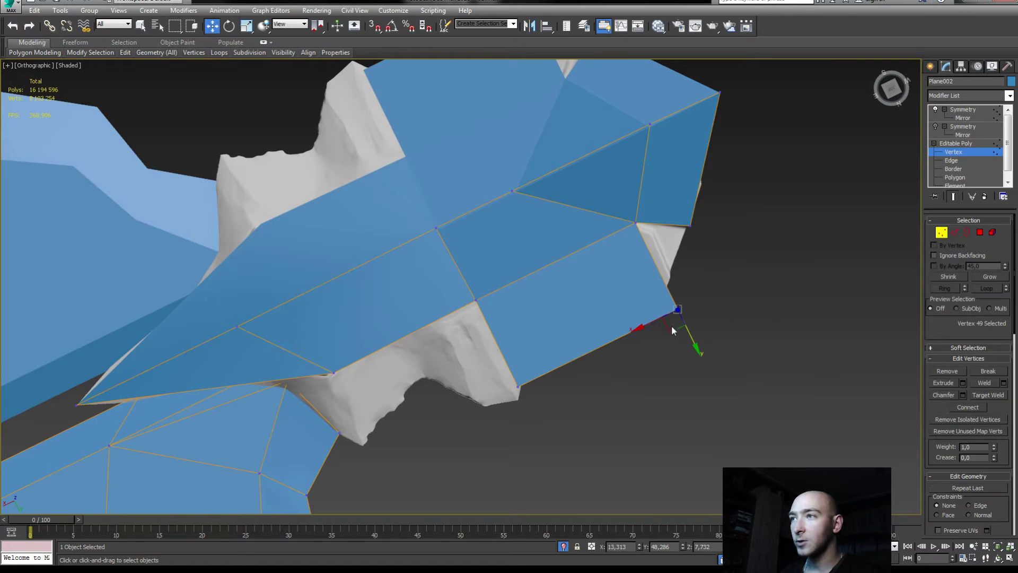
- In Top view, move the strip's left and right corner vertices onto the guard outline
key(t)
scroll(659, 330, up, 2)
scroll(209, 157, up, 6)
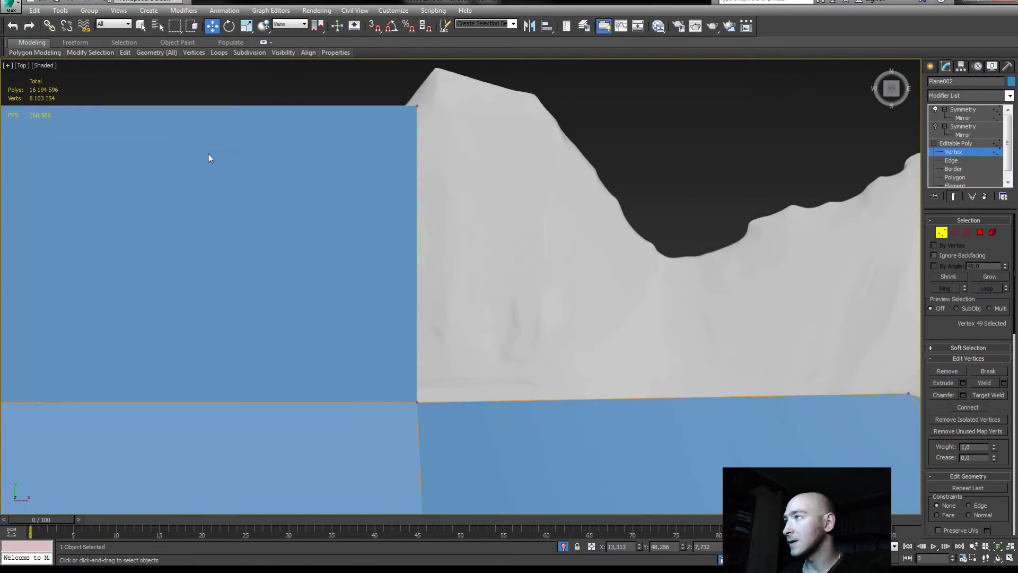
scroll(199, 283, up, 2)
middle_drag(198, 283, 264, 275)
drag(242, 263, 331, 256)
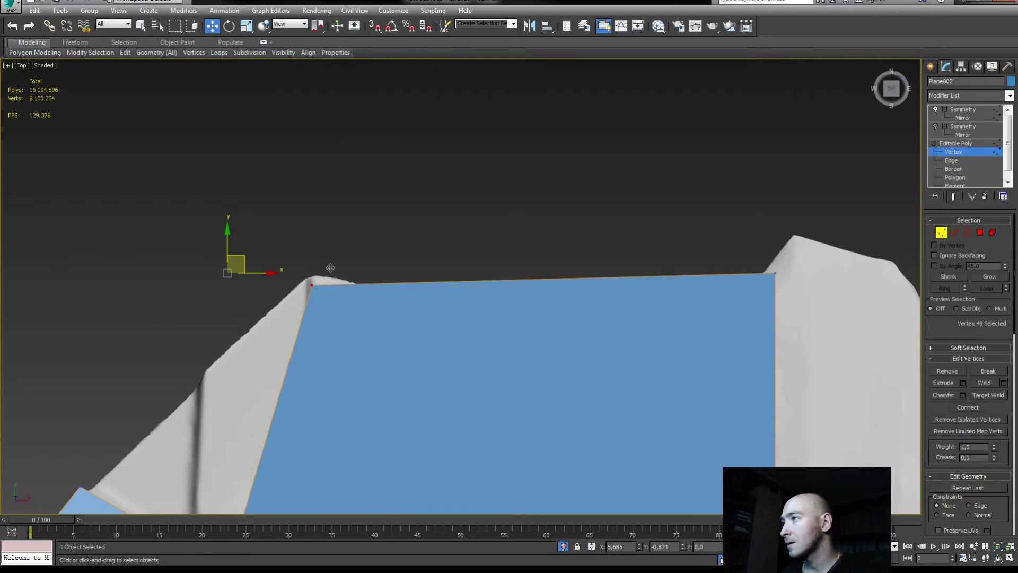
drag(785, 265, 748, 289)
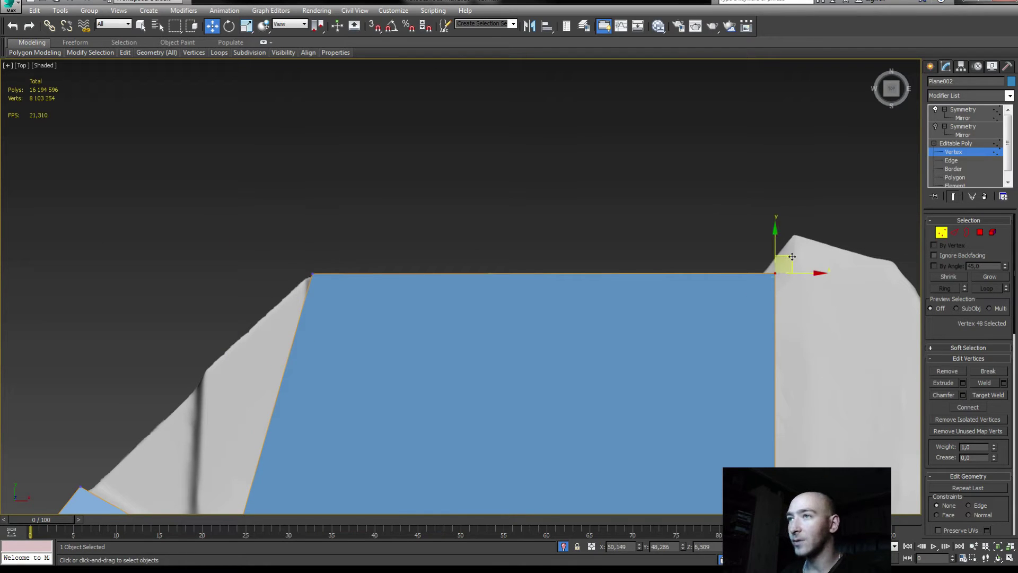
drag(792, 257, 552, 293)
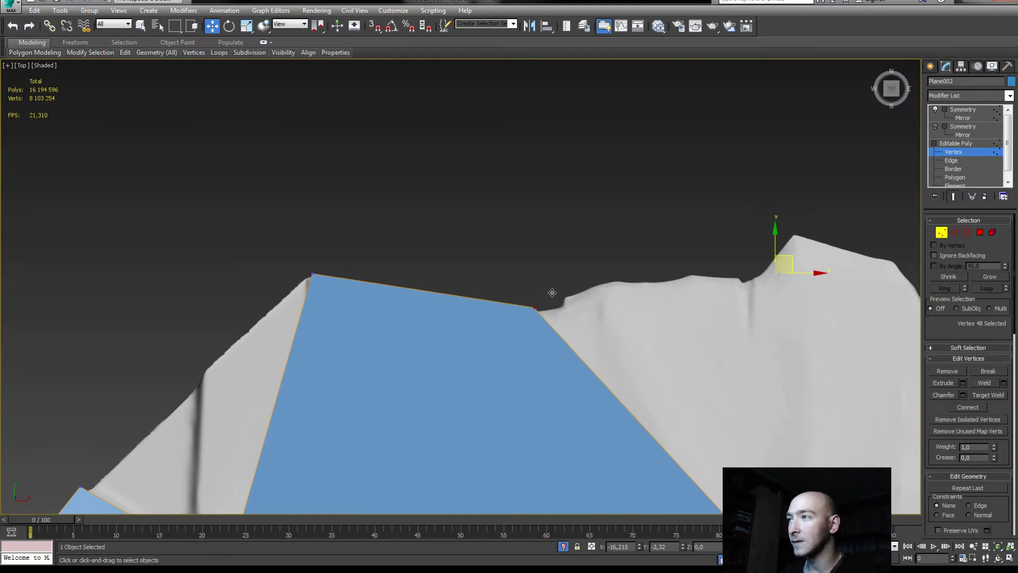
scroll(562, 349, down, 3)
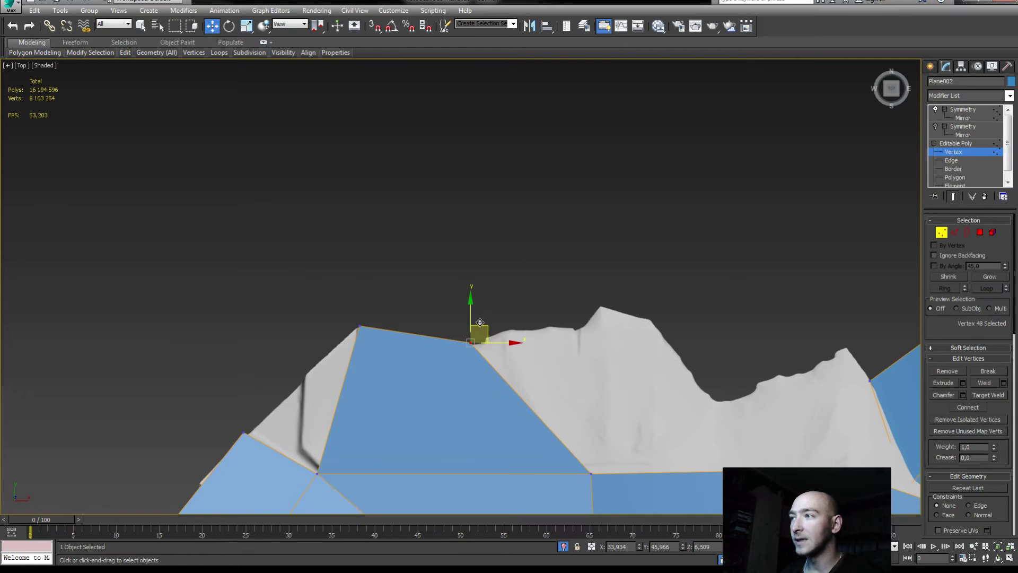
drag(488, 323, 615, 286)
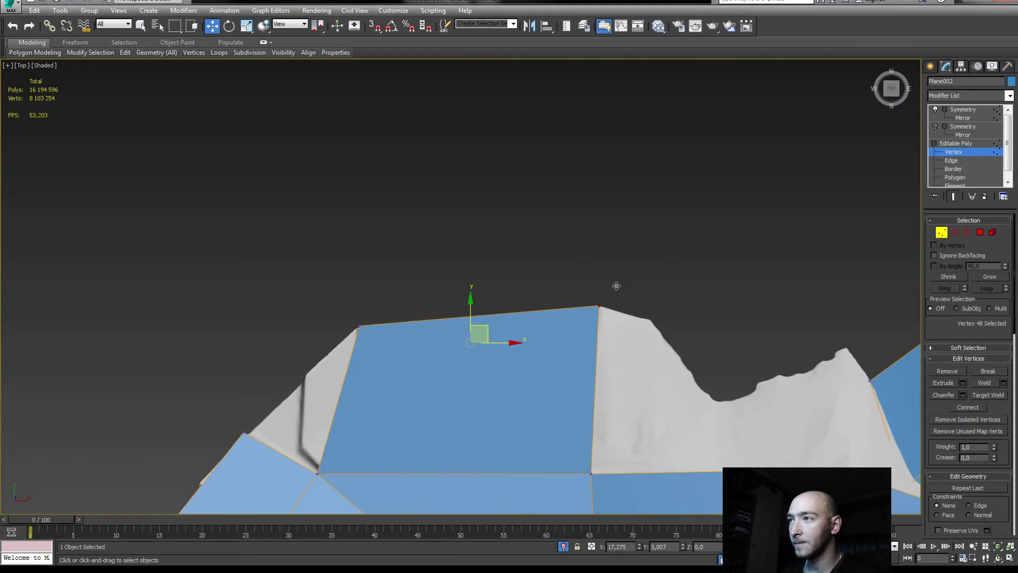
- Connect the strip's edges with 3 new segments and make the low-poly mesh see-through with Alt+X
key(2)
scroll(508, 215, down, 3)
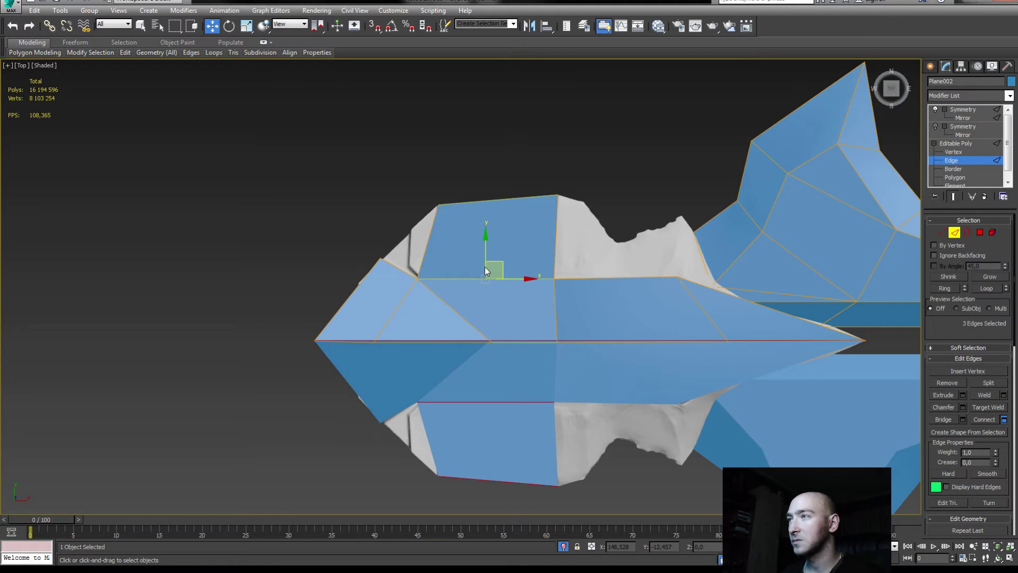
key(ctrl+shift+e)
drag(466, 292, 469, 315)
click(467, 339)
scroll(446, 176, up, 3)
scroll(447, 179, up, 3)
key(1)
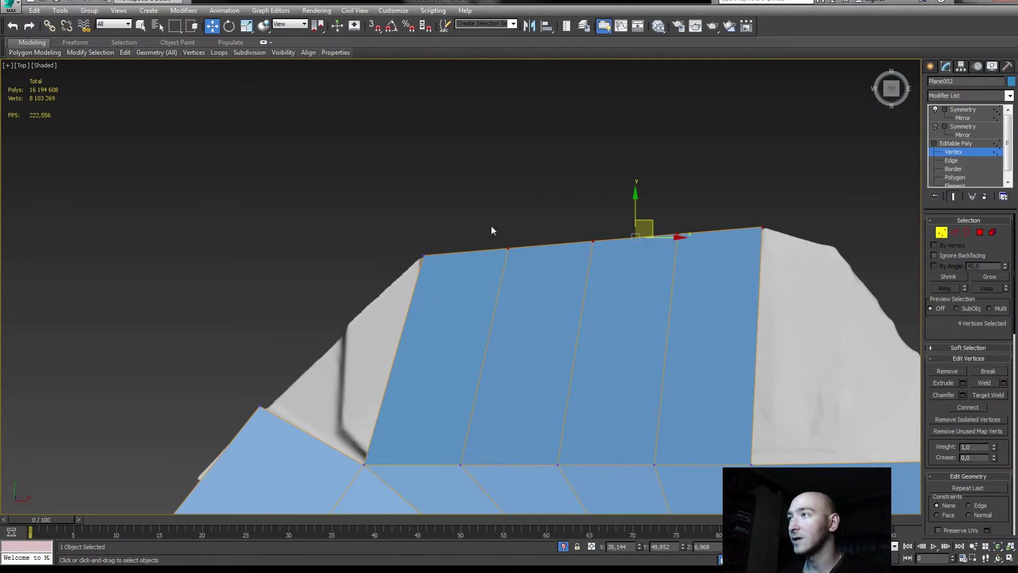
key(alt+x)
- Move the strip's four top vertices down onto the high-poly guard's upper silhouette
click(509, 247)
mouse_move(520, 230)
mouse_down()
mouse_move(576, 260)
mouse_move(530, 256)
mouse_up()
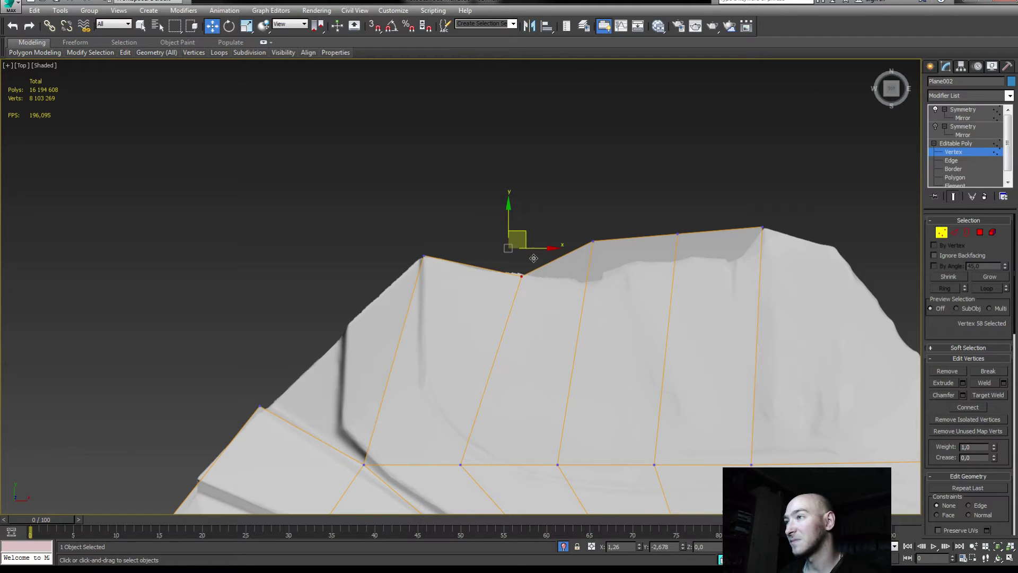
click(594, 239)
drag(611, 223, 607, 261)
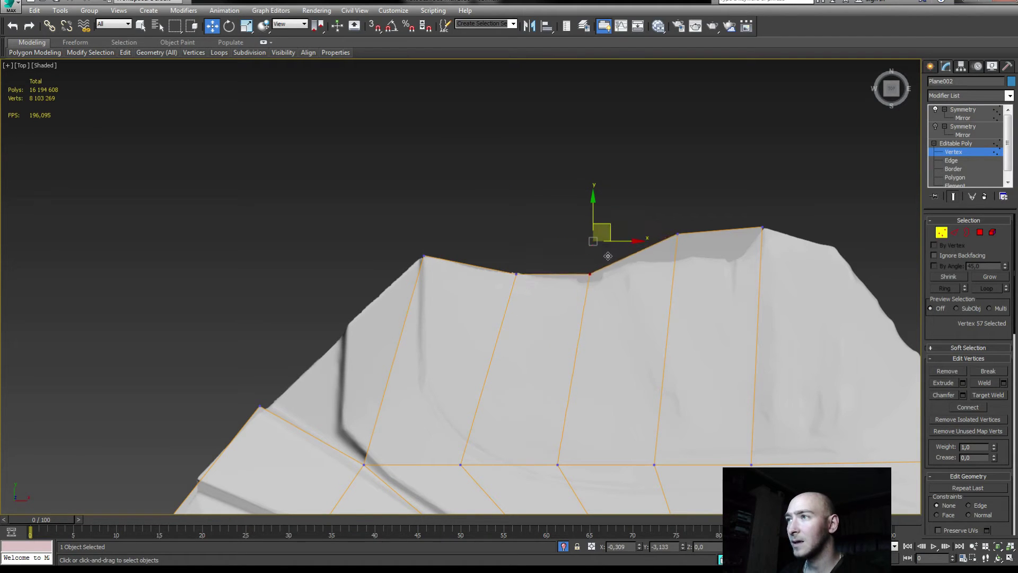
click(678, 234)
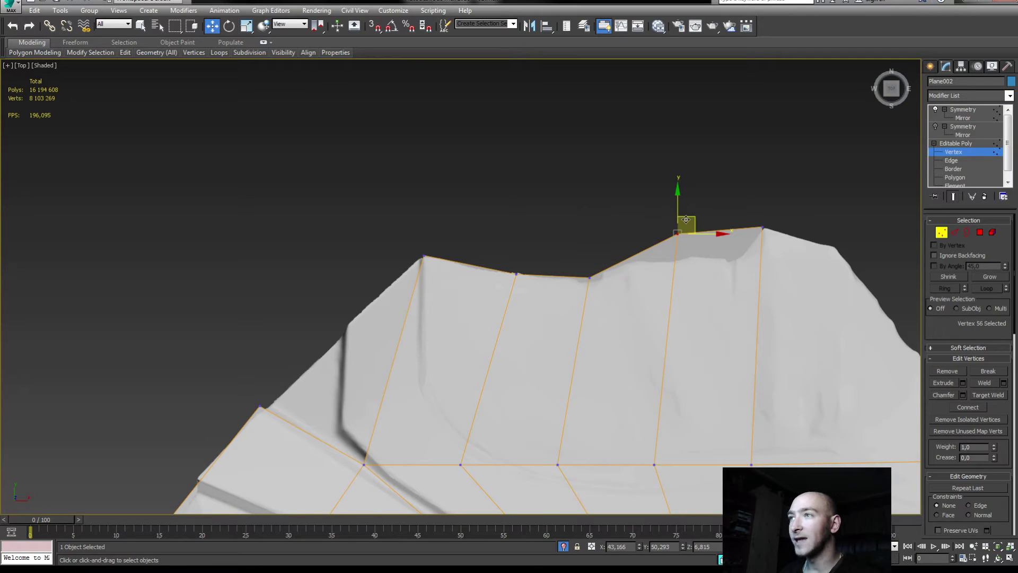
drag(687, 223, 649, 246)
click(764, 229)
drag(773, 219, 715, 238)
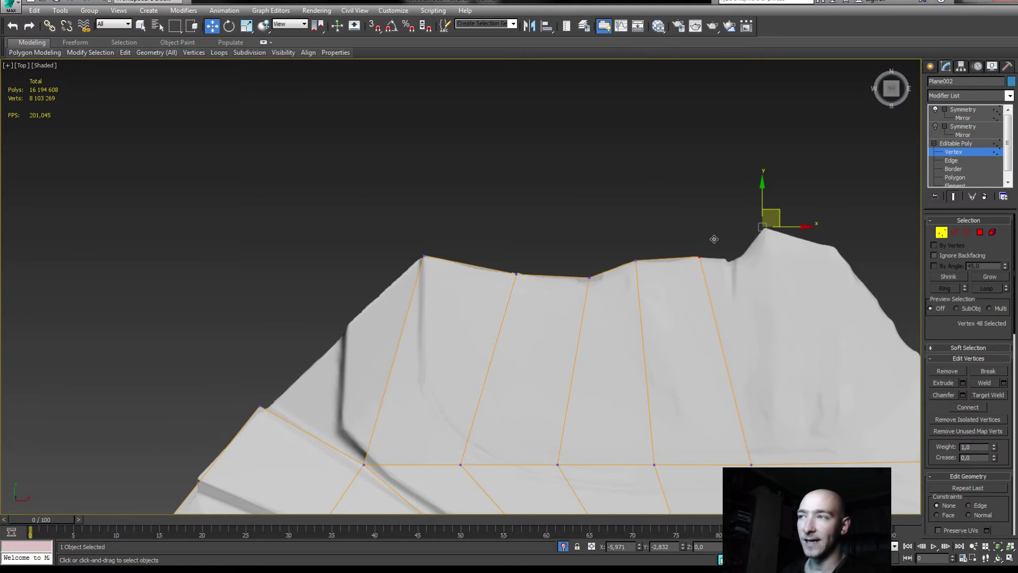
middle_drag(673, 370, 564, 346)
scroll(468, 416, down, 2)
mouse_move(468, 416)
middle_down()
mouse_move(429, 345)
mouse_move(496, 319)
middle_up()
scroll(429, 346, down, 2)
- Target Weld the extra vertex on the guard strip's lower edge into its neighbouring vertex
scroll(510, 340, up, 1)
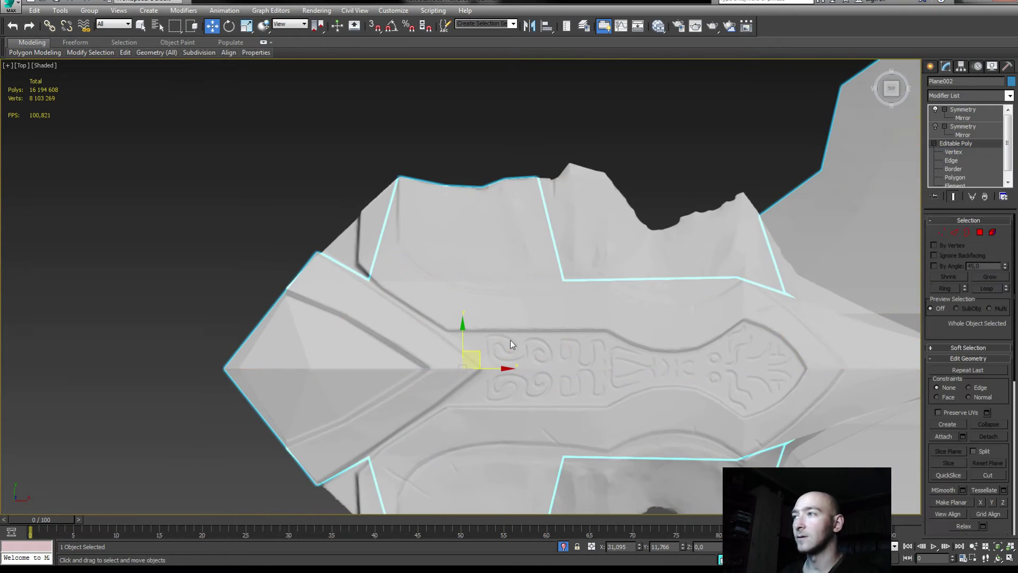
click(602, 319)
scroll(568, 368, up, 2)
scroll(568, 368, up, 2)
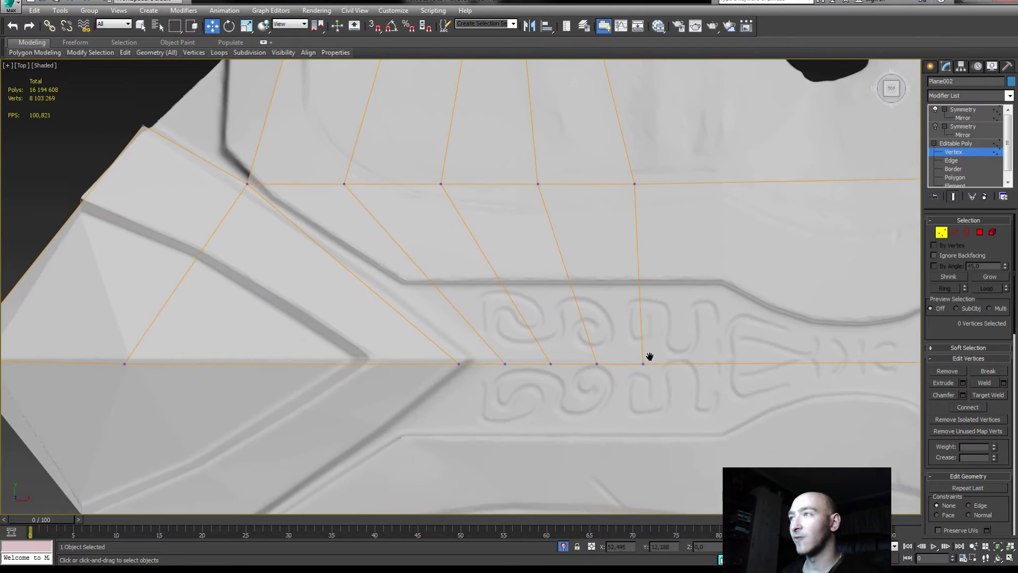
right_click(479, 306)
click(456, 367)
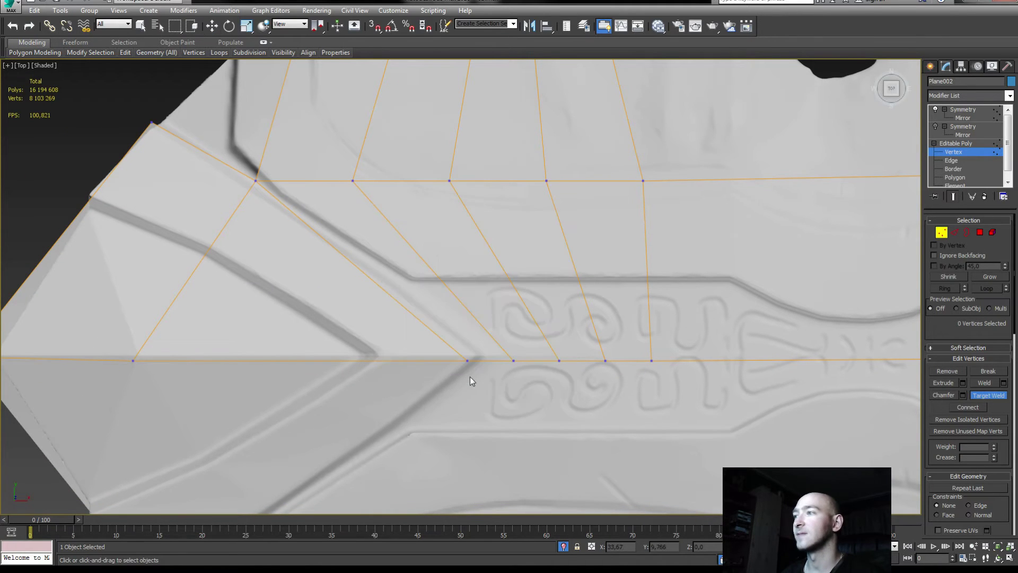
middle_drag(406, 236, 409, 345)
click(259, 291)
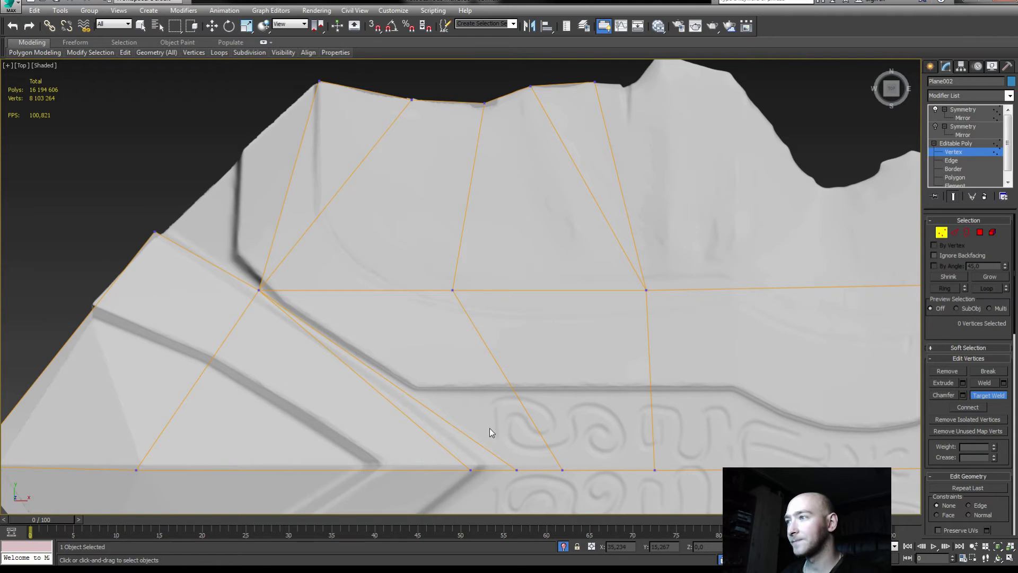
mouse_move(496, 451)
alt+middle_down()
mouse_move(403, 418)
mouse_move(455, 354)
mouse_move(506, 378)
alt+middle_up()
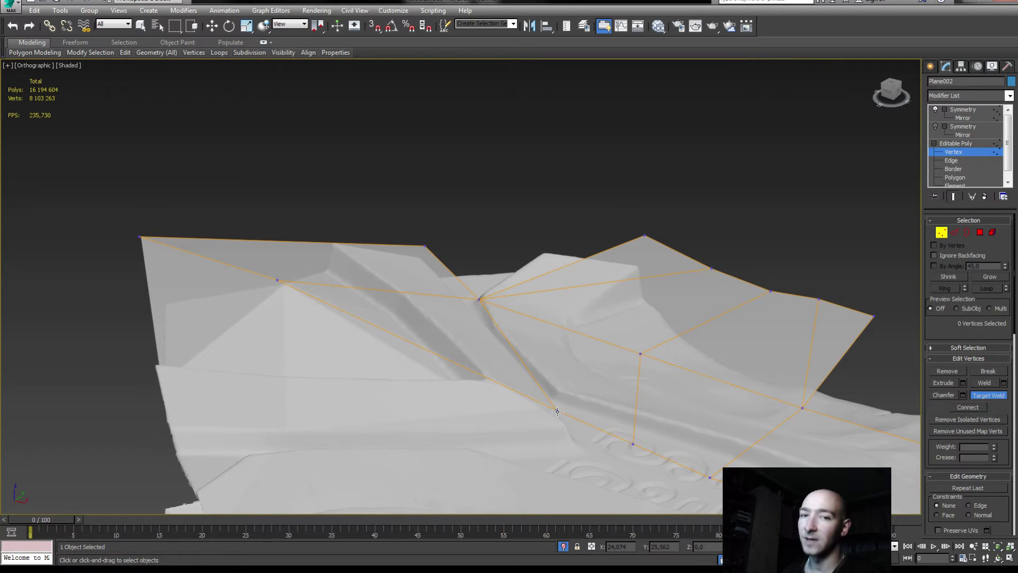
mouse_move(557, 411)
alt+middle_down()
mouse_move(502, 374)
mouse_move(523, 345)
alt+middle_up()
- Select five vertices along the guard's edge and lower them onto the guard's surface
mouse_move(451, 310)
alt+middle_down()
mouse_move(470, 301)
mouse_move(441, 249)
alt+middle_up()
key(t)
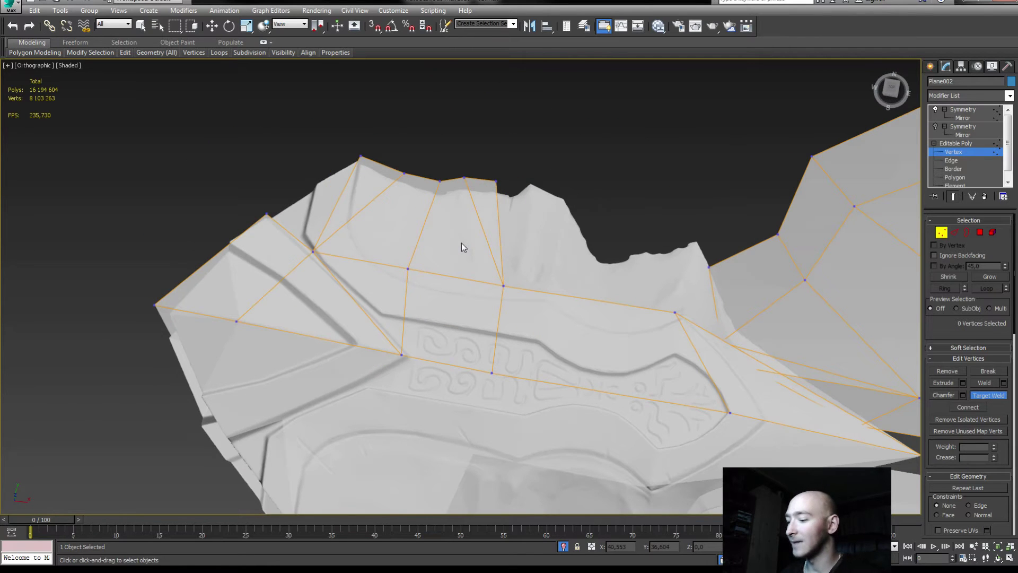
key(w)
drag(257, 256, 154, 300)
mouse_move(154, 300)
alt+middle_down()
mouse_move(148, 238)
mouse_move(207, 254)
alt+middle_up()
scroll(269, 269, up, 3)
scroll(286, 286, up, 1)
alt+middle_drag(286, 289, 249, 281)
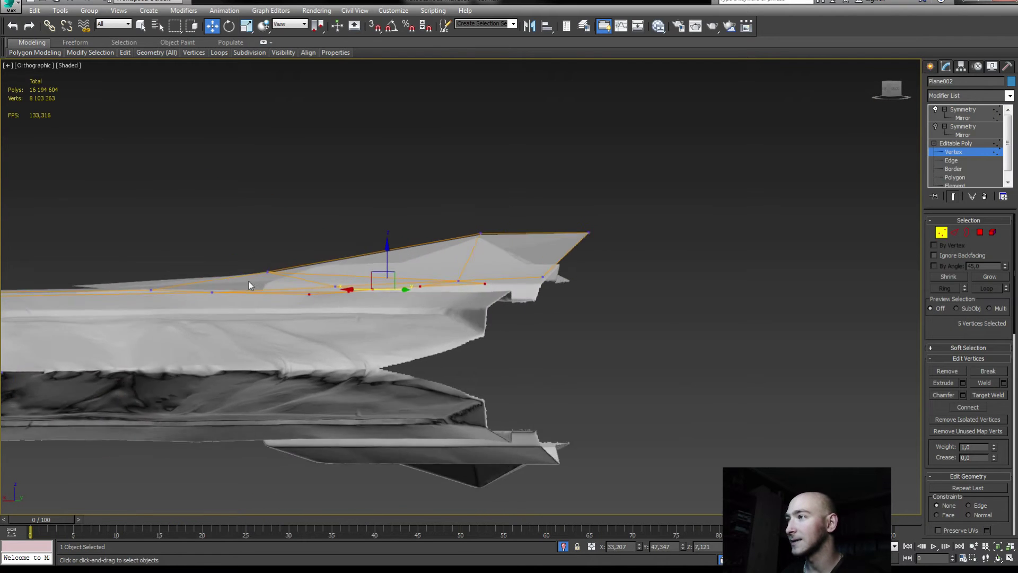
scroll(374, 268, up, 1)
scroll(447, 254, up, 2)
drag(505, 257, 481, 358)
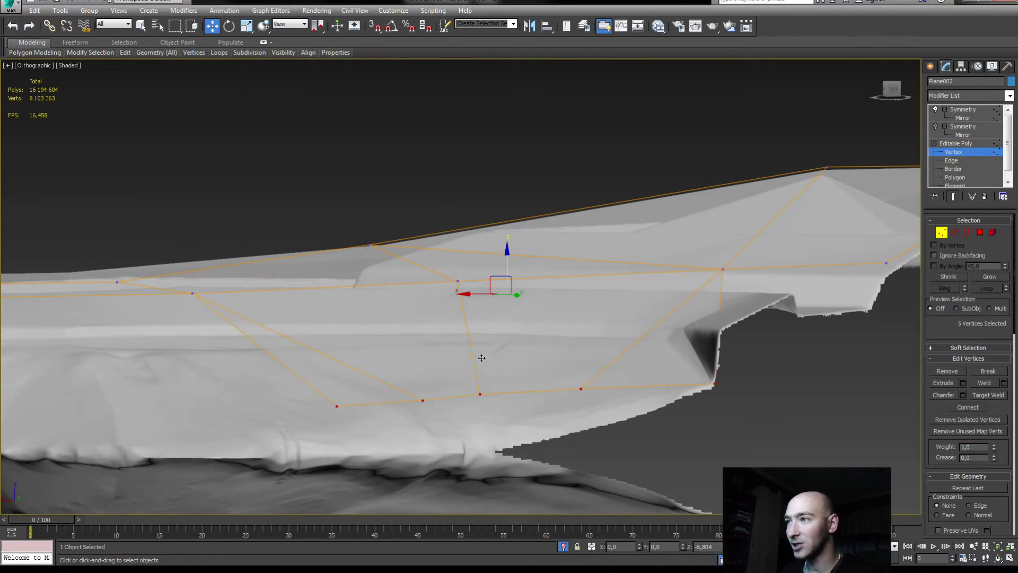
- Pull individual lower-edge vertices down one by one onto the high-poly guard silhouette
click(582, 387)
drag(576, 366, 577, 392)
click(480, 395)
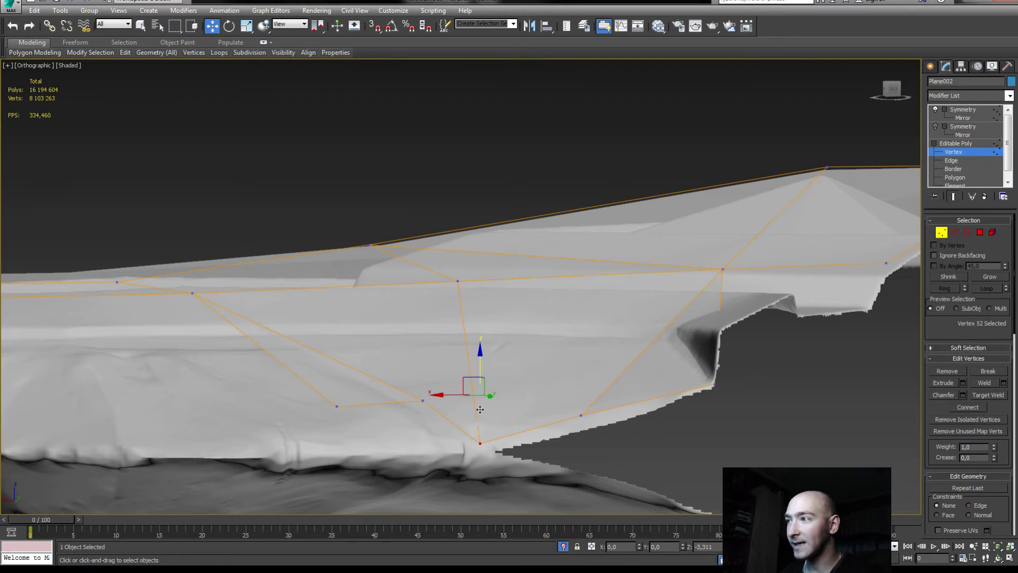
click(423, 400)
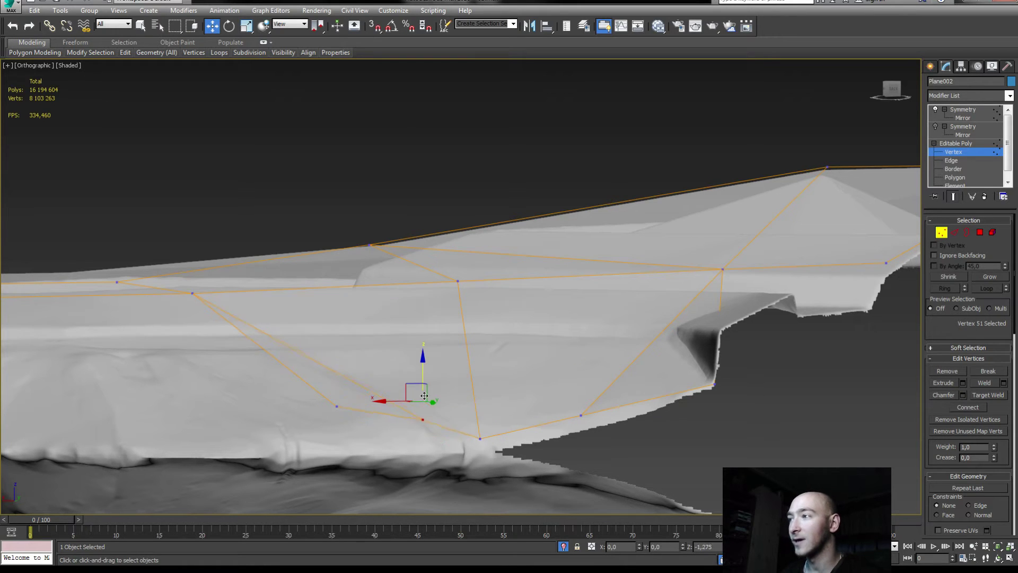
click(336, 406)
drag(330, 377, 329, 401)
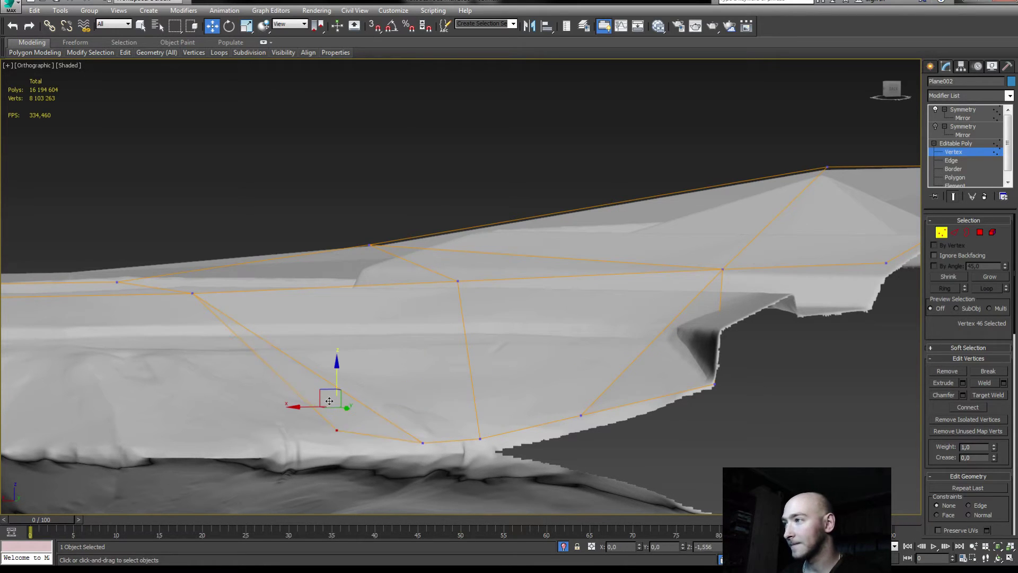
mouse_move(345, 373)
alt+middle_down()
mouse_move(345, 382)
mouse_move(461, 375)
alt+middle_up()
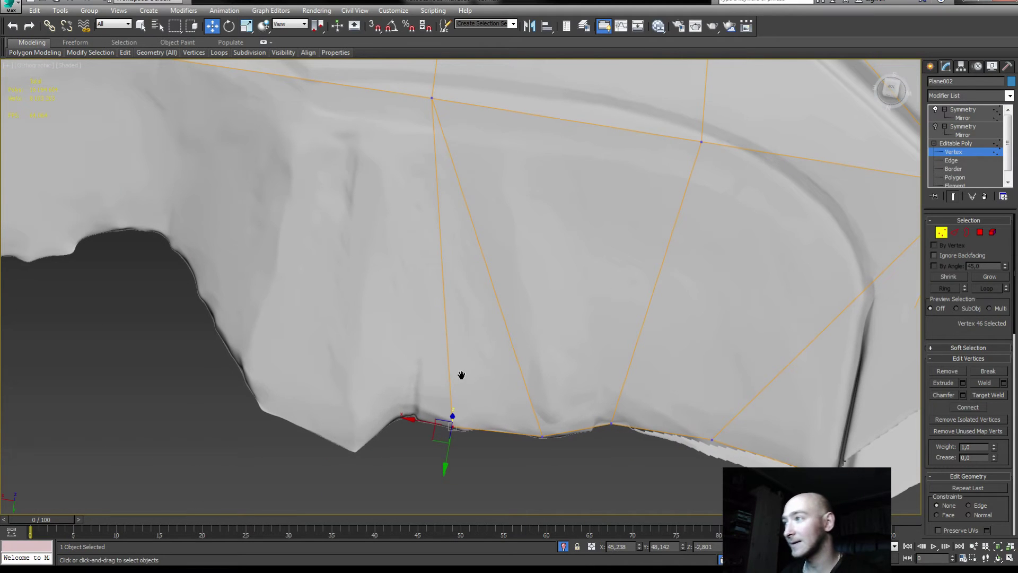
- Shift a vertex sideways and raise another so both sit on the guard outline
drag(423, 421, 390, 420)
mouse_move(385, 322)
alt+middle_down()
mouse_move(387, 355)
mouse_move(452, 383)
alt+middle_up()
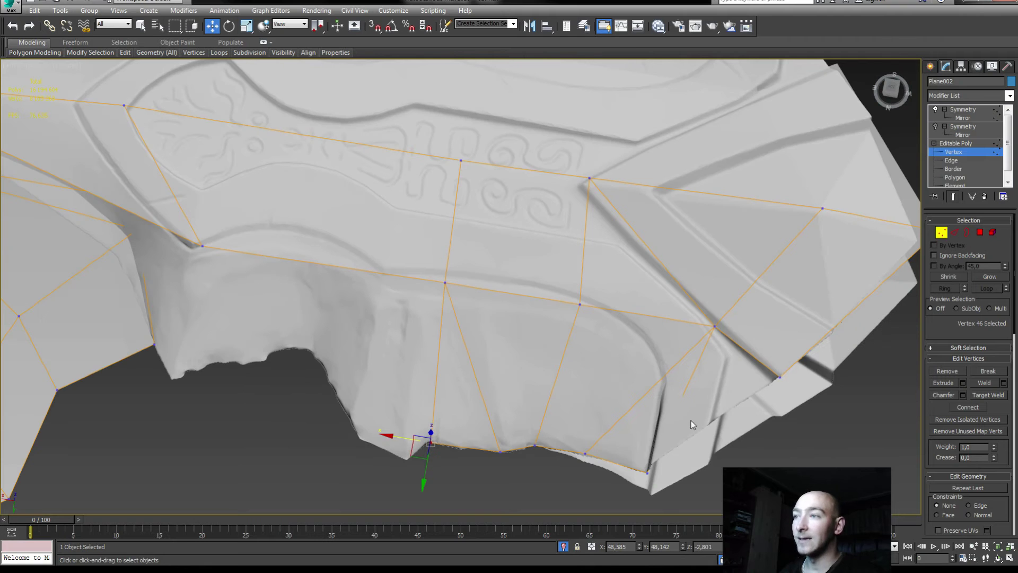
alt+middle_drag(692, 425, 663, 416)
drag(645, 451, 641, 428)
mouse_move(640, 424)
alt+middle_down()
mouse_move(638, 459)
mouse_move(619, 421)
alt+middle_up()
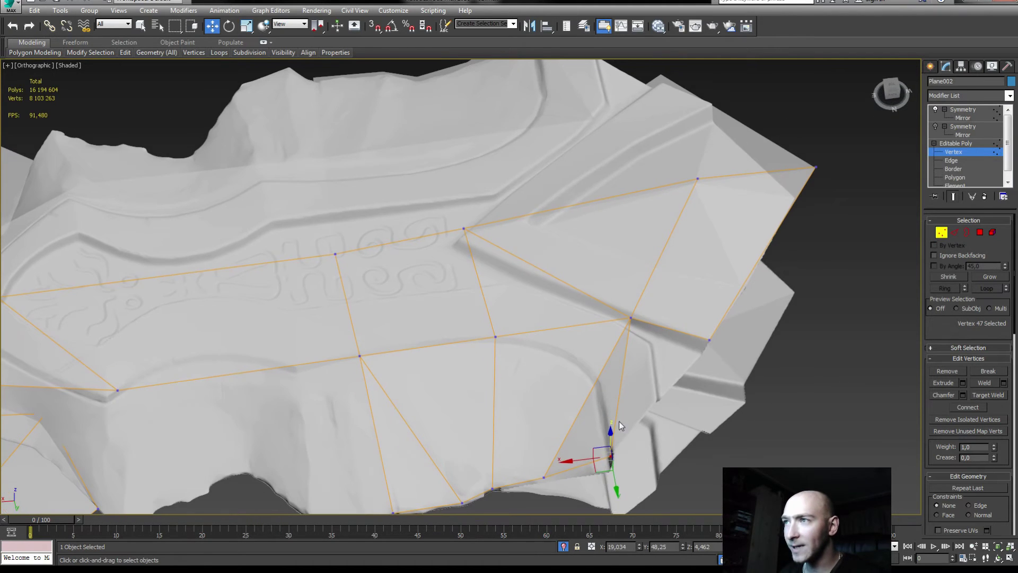
- Extrude an edge outward into new faces and Target Weld the stray vertex onto its neighbour
key(2)
shift+drag(588, 392, 619, 392)
key(1)
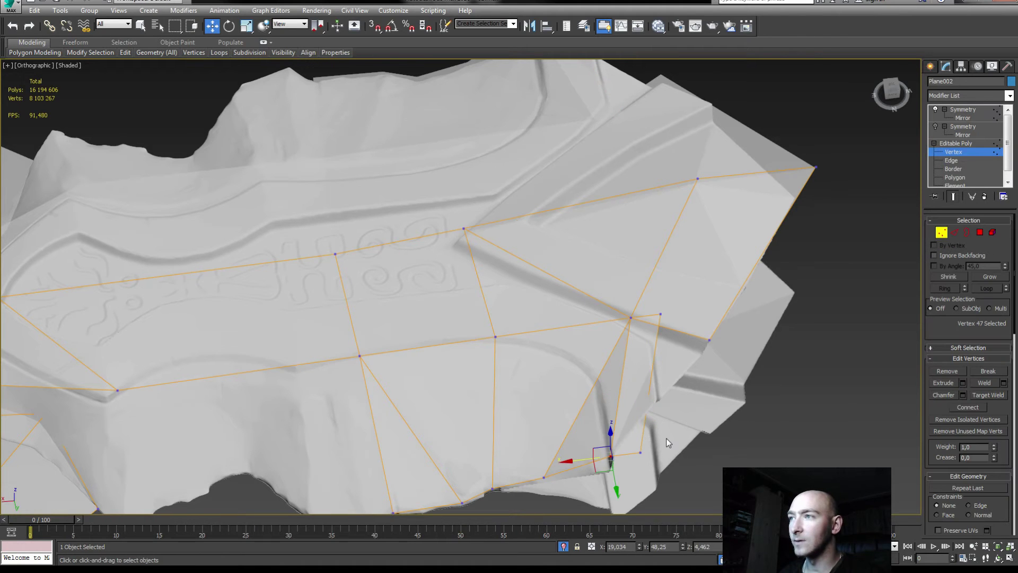
right_click(663, 430)
click(619, 489)
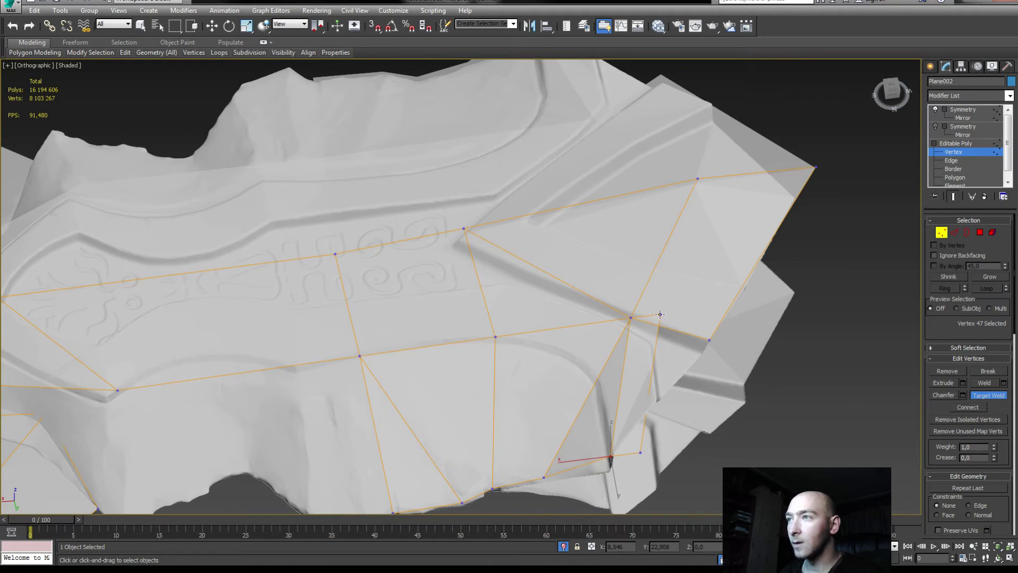
click(709, 341)
right_click(659, 438)
click(629, 468)
- Move an edge on the guard's lower part left to match the high-poly outline
mouse_move(597, 417)
alt+middle_down()
mouse_move(571, 354)
mouse_move(584, 409)
mouse_move(634, 384)
mouse_move(619, 414)
mouse_move(571, 344)
alt+middle_up()
scroll(631, 392, up, 3)
key(2)
click(613, 425)
scroll(572, 344, up, 2)
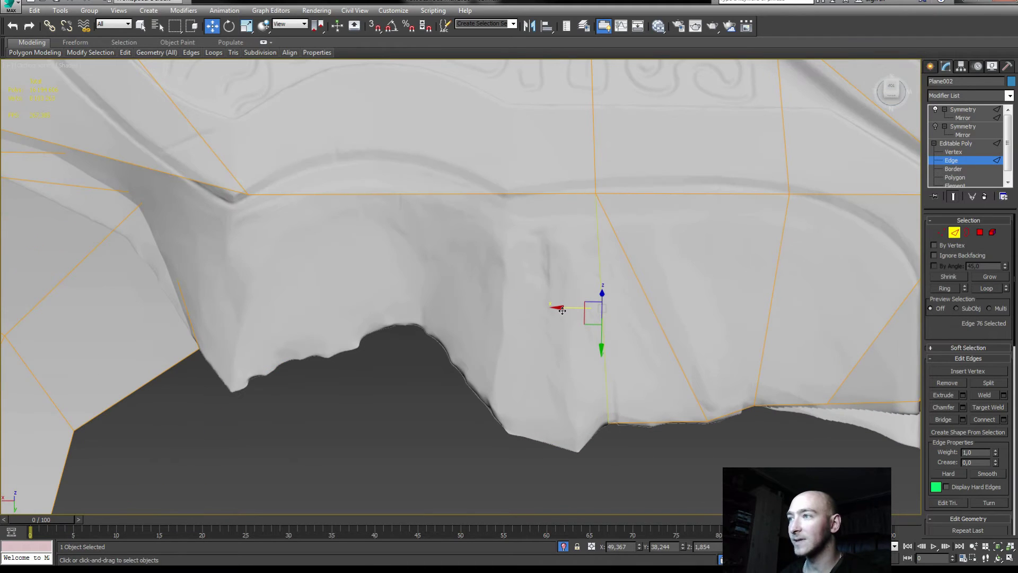
drag(572, 308, 520, 309)
key(1)
click(550, 422)
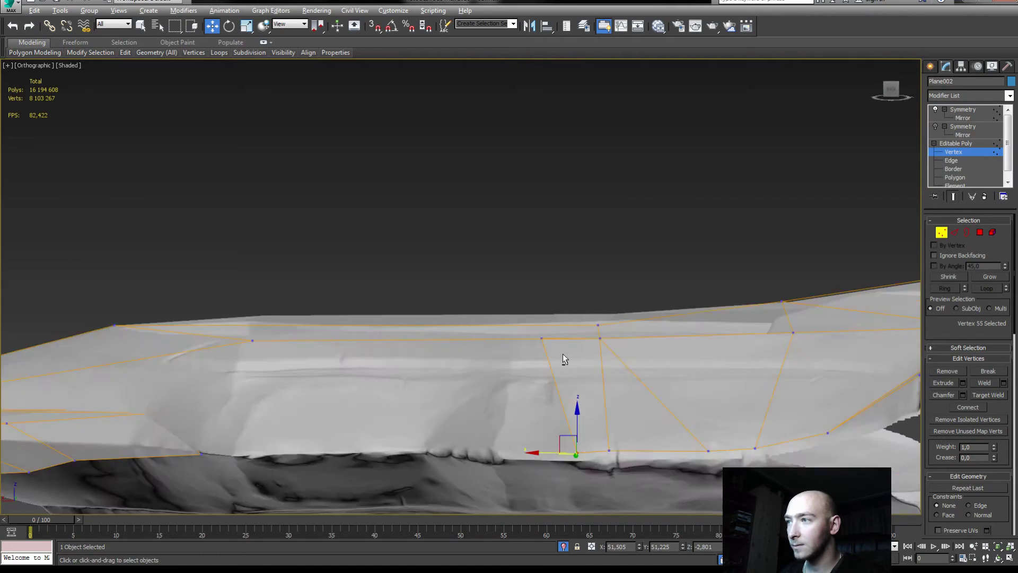
- Target Weld a bottom-edge vertex onto its right-hand neighbour
mouse_move(547, 435)
alt+middle_down()
mouse_move(562, 354)
mouse_move(559, 413)
mouse_move(607, 333)
alt+middle_up()
right_click(603, 352)
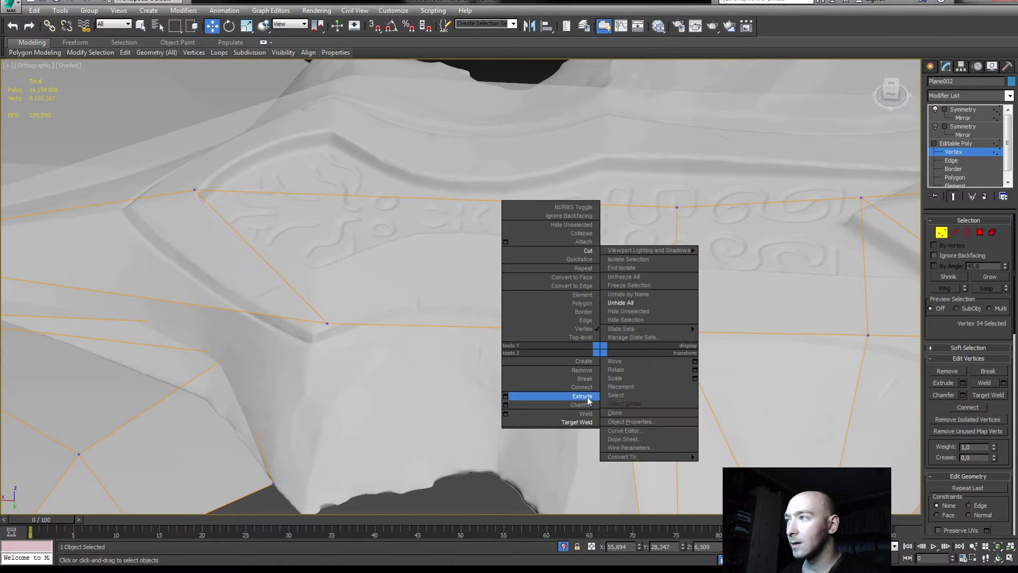
click(564, 423)
right_click(608, 239)
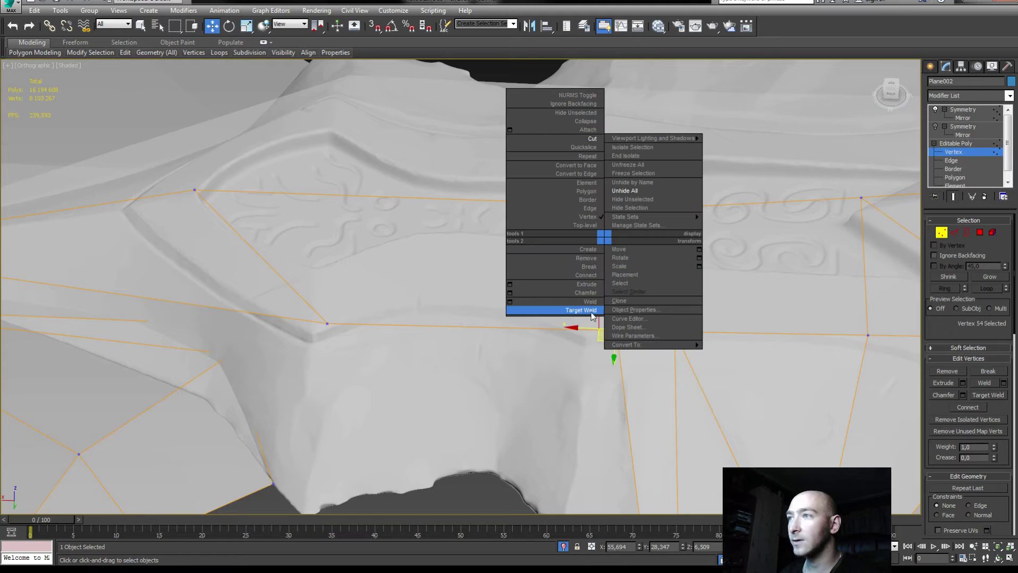
right_click(589, 320)
click(563, 391)
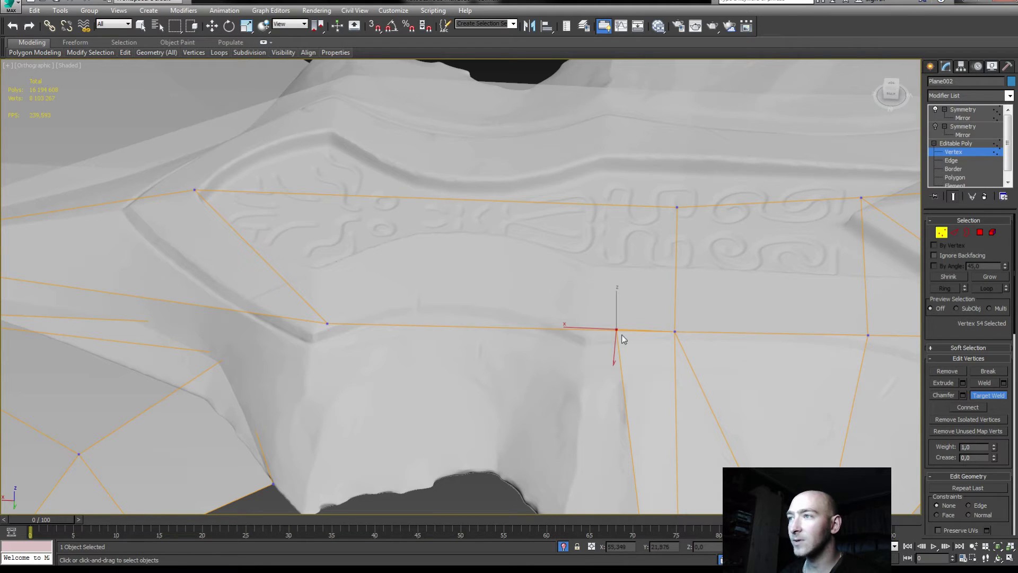
drag(616, 329, 674, 331)
- Extend another edge on the guard's lower part into a new face
alt+middle_drag(674, 331, 592, 238)
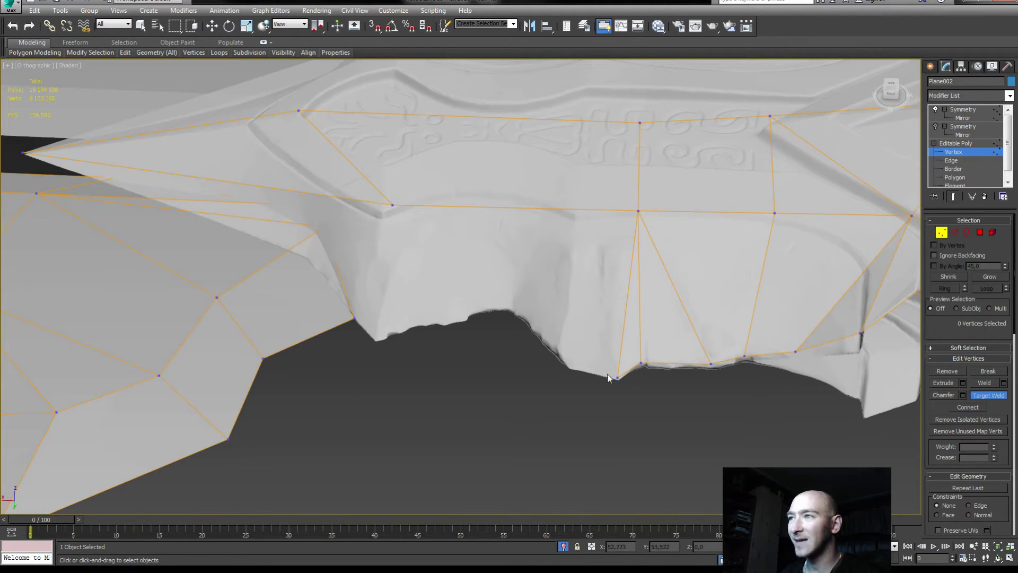
middle_drag(655, 303, 574, 342)
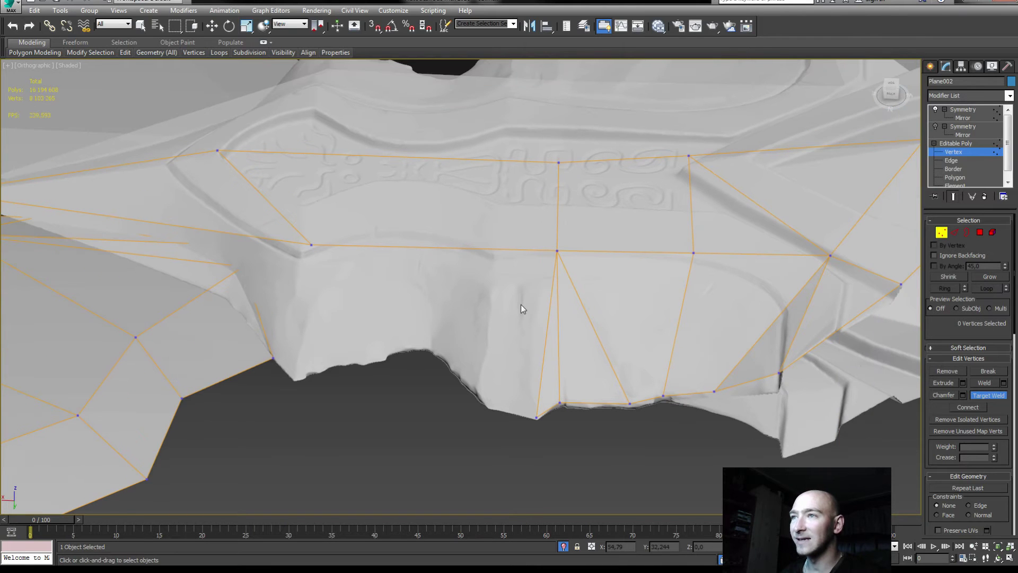
middle_drag(521, 304, 567, 294)
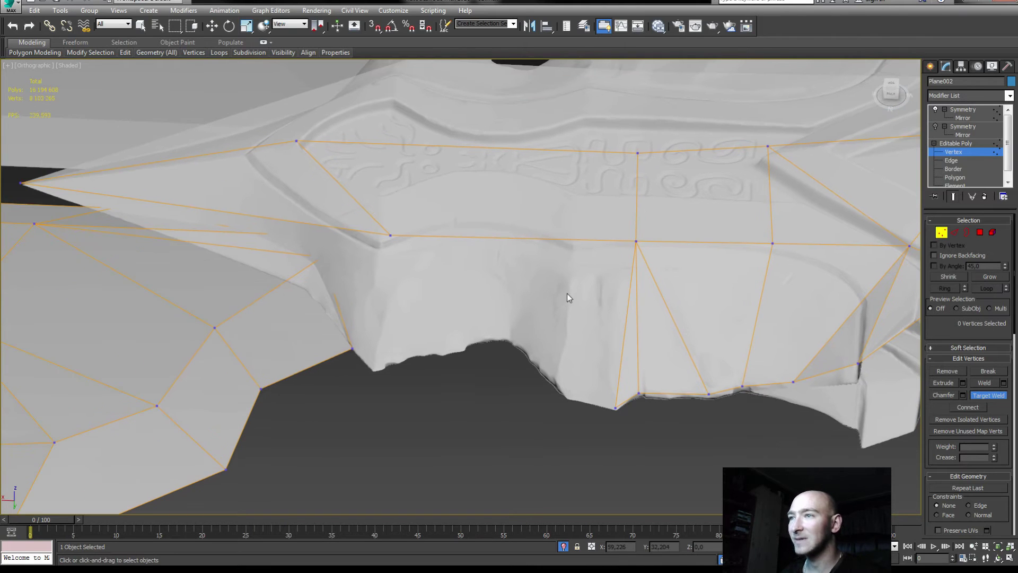
click(951, 160)
mouse_move(595, 295)
middle_down()
mouse_move(641, 347)
mouse_move(644, 276)
middle_up()
shift+drag(636, 375, 589, 353)
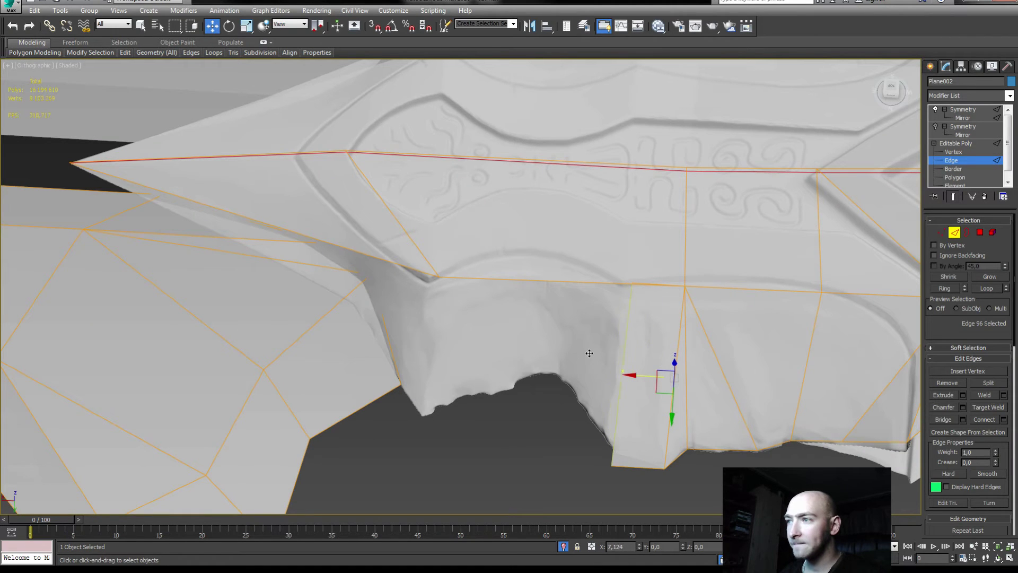
- Raise the newly extended edge slightly and Target Weld a stray vertex
drag(605, 388, 606, 375)
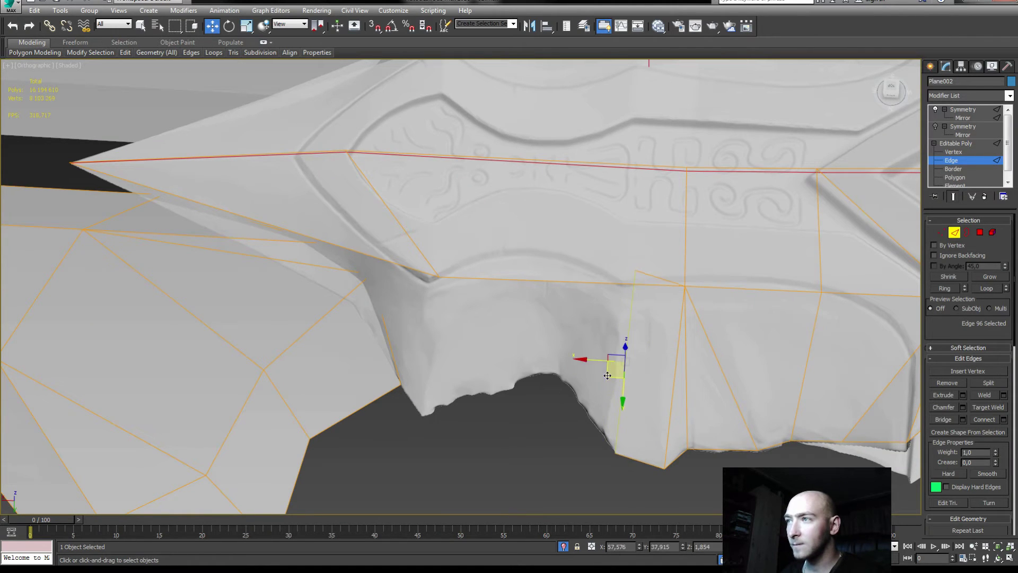
key(1)
right_click(643, 317)
click(617, 388)
click(635, 271)
- Extend the diagonal edge leftward into a new strip of faces
key(w)
key(2)
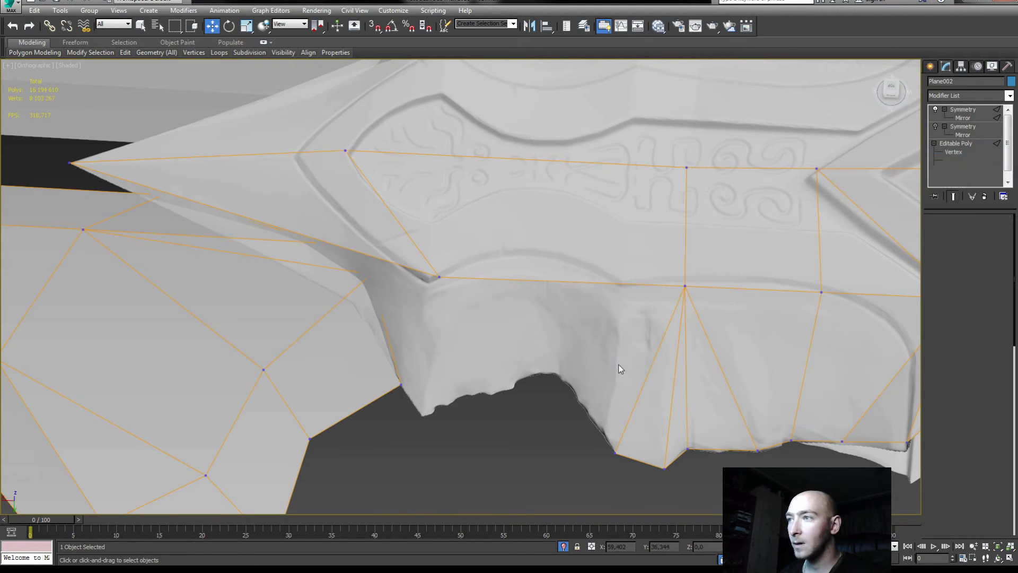
click(638, 395)
shift+drag(608, 367, 524, 360)
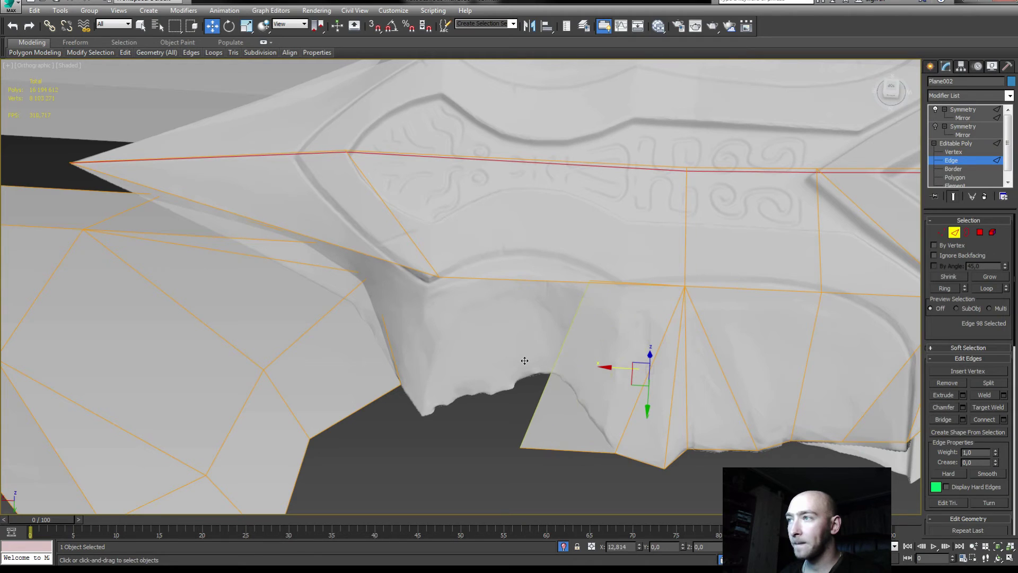
key(1)
- Weld the new strip's lower vertex onto the top edge and merge two overlapping vertices
mouse_move(548, 426)
mouse_down()
mouse_move(528, 456)
mouse_move(556, 373)
mouse_up()
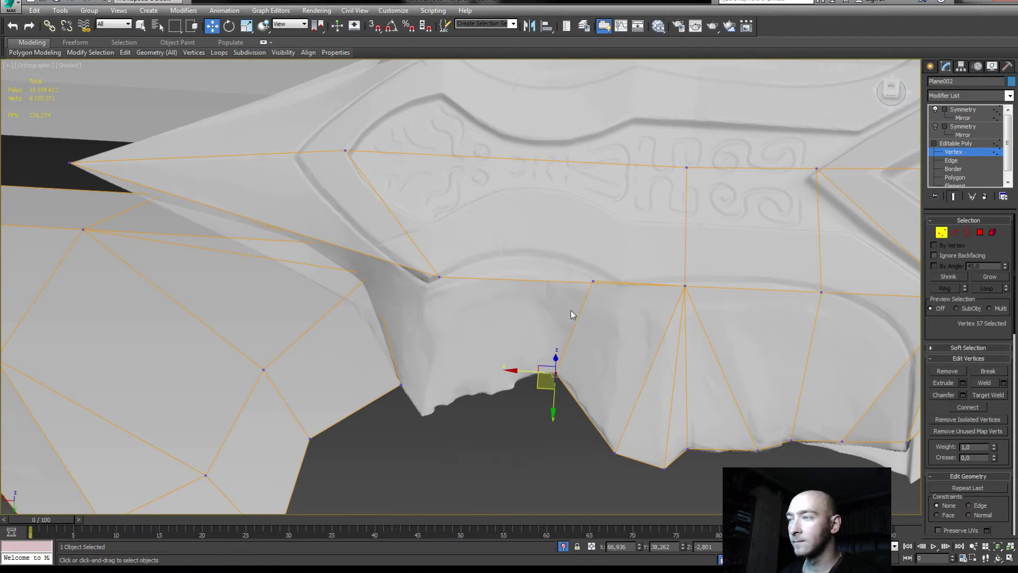
right_click(573, 137)
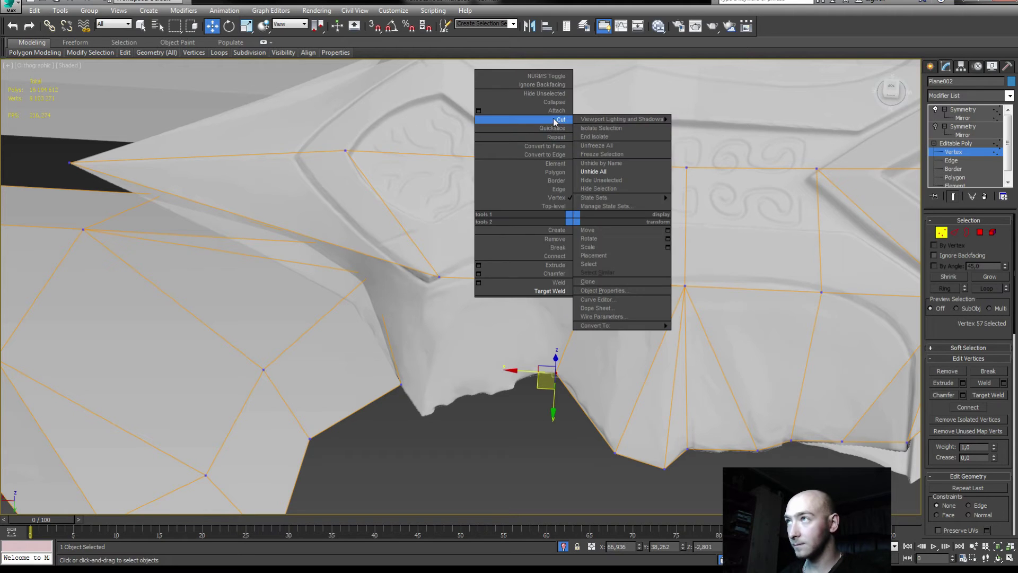
click(553, 119)
drag(581, 189, 585, 163)
key(w)
drag(621, 234, 575, 307)
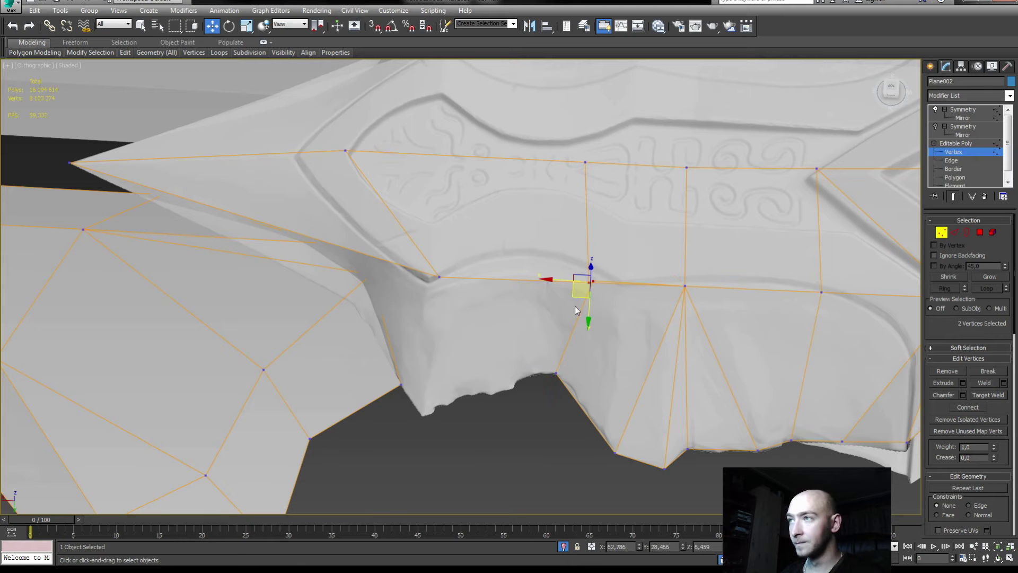
click(983, 384)
click(517, 325)
- View the guard from below near the carved ornament and select edges at its inner corner
middle_drag(550, 284, 558, 298)
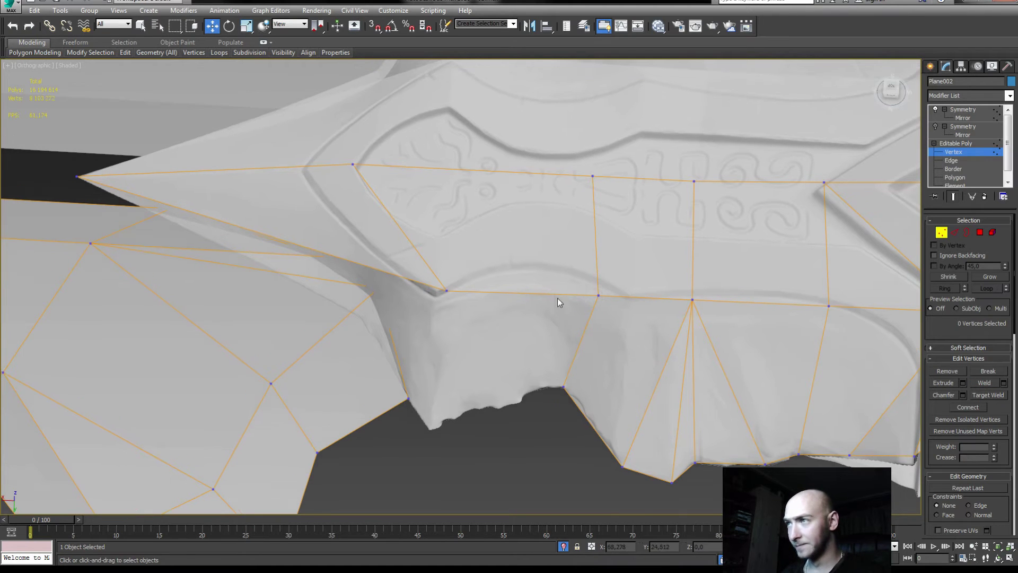
mouse_move(661, 306)
alt+middle_down()
mouse_move(626, 412)
mouse_move(568, 345)
mouse_move(566, 318)
mouse_move(615, 326)
mouse_move(545, 368)
alt+middle_up()
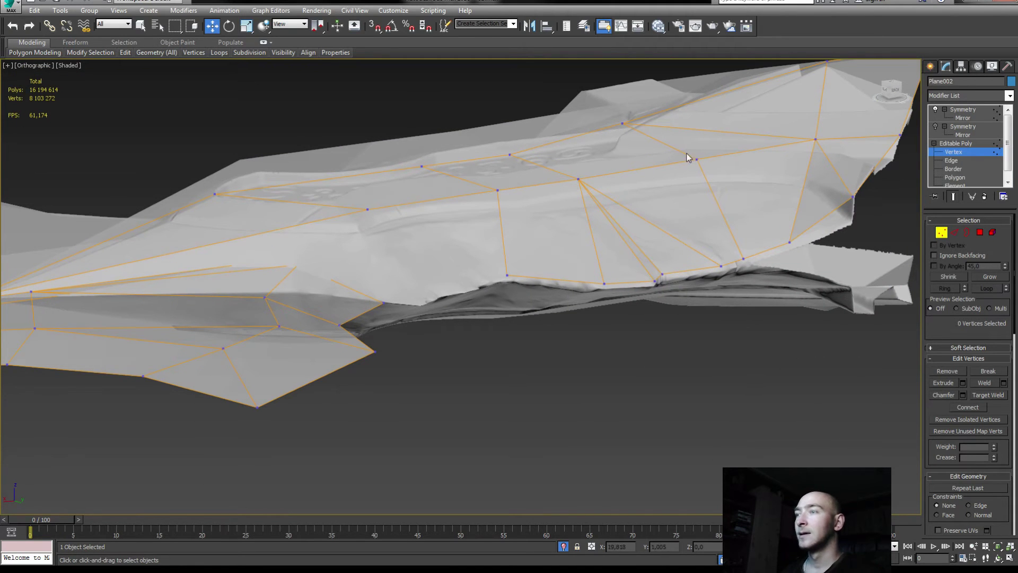
alt+middle_drag(686, 154, 539, 256)
scroll(635, 211, up, 3)
scroll(568, 326, up, 3)
key(2)
click(586, 419)
middle_drag(586, 419, 602, 368)
click(541, 319)
- Weld a vertex onto its neighbour and lower the next vertex onto the guard's silhouette
key(1)
right_click(555, 364)
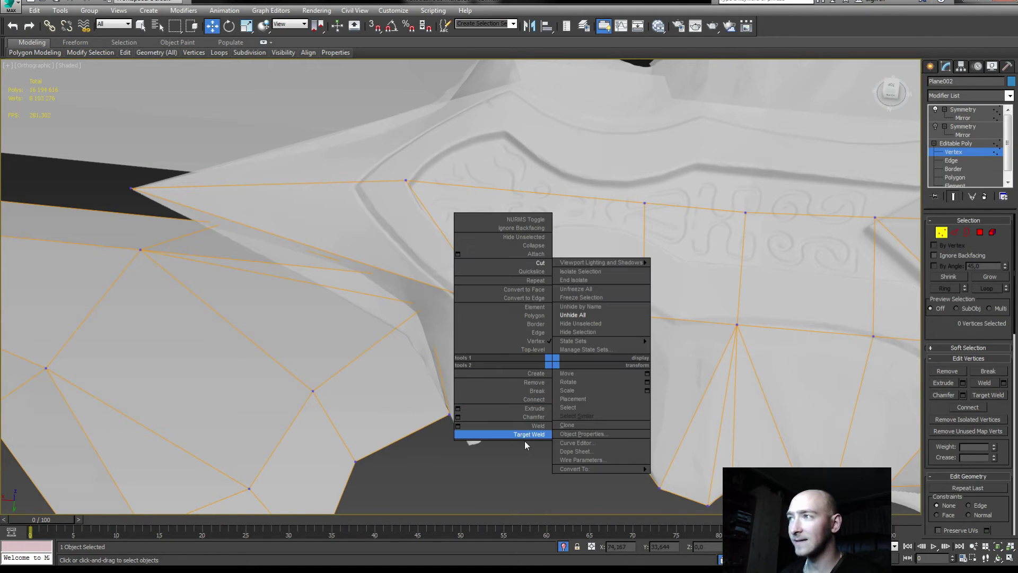
click(526, 436)
click(604, 409)
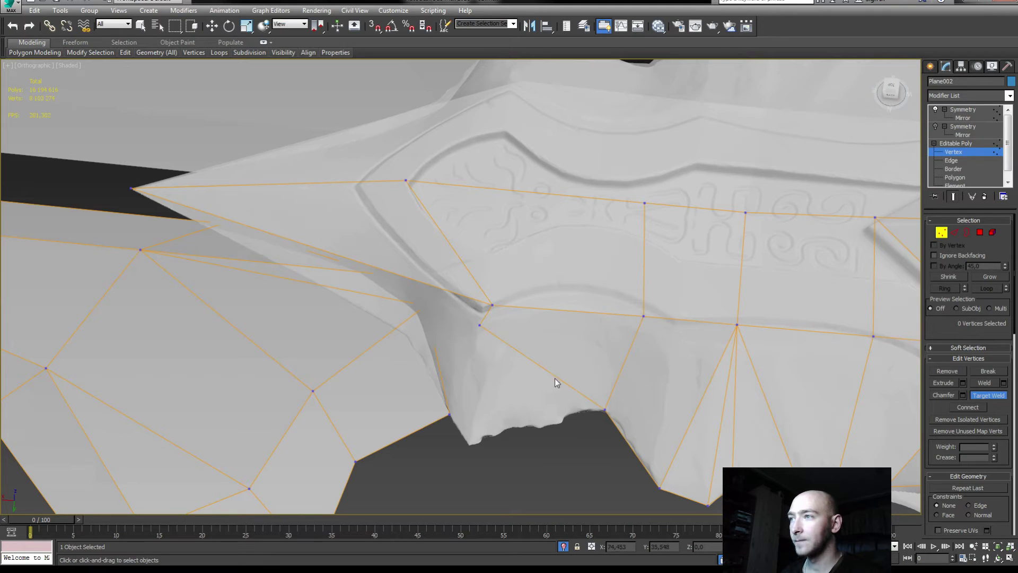
key(w)
drag(481, 309, 459, 457)
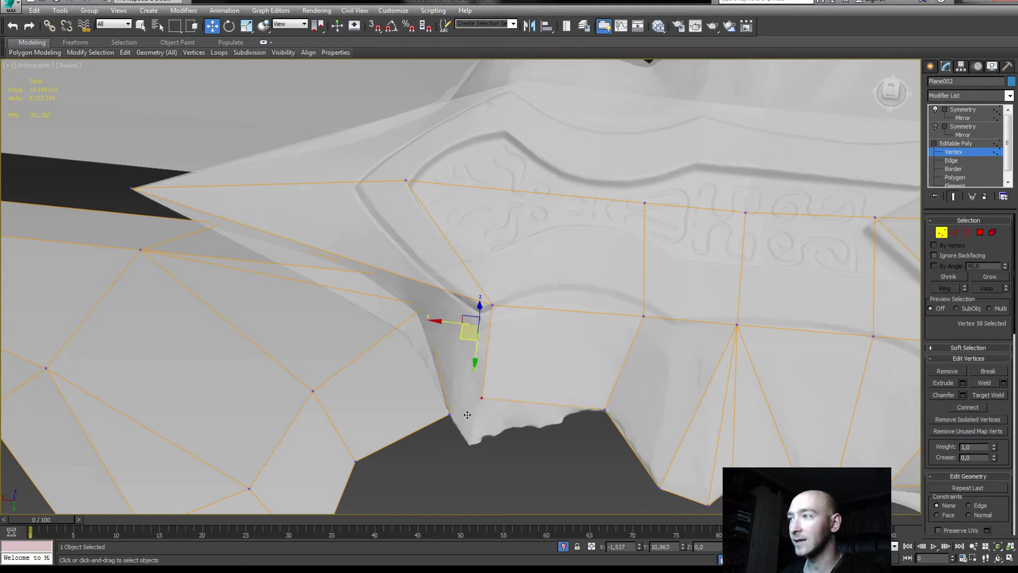
alt+middle_drag(459, 458, 485, 332)
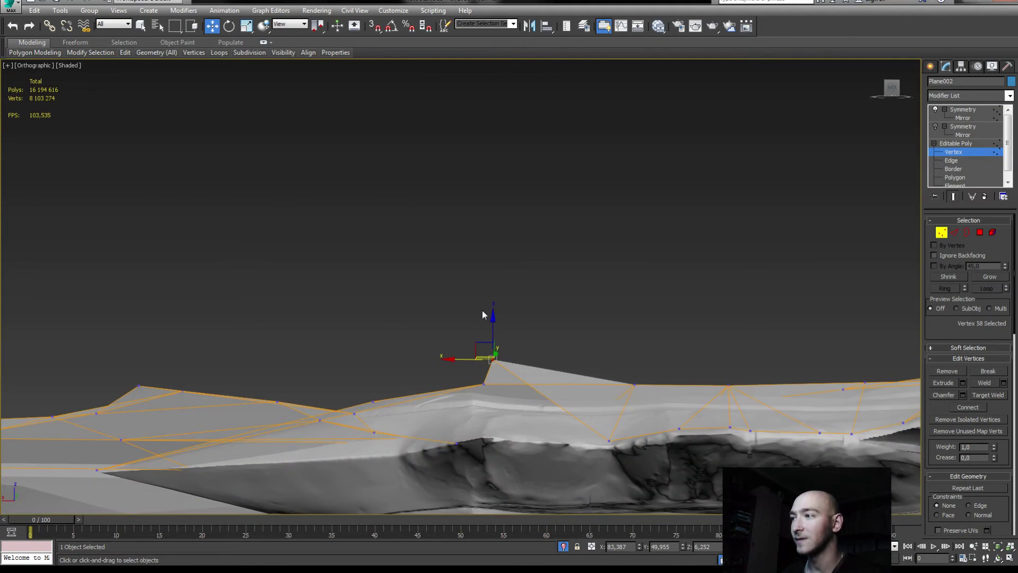
drag(491, 339, 480, 398)
alt+middle_drag(484, 394, 467, 472)
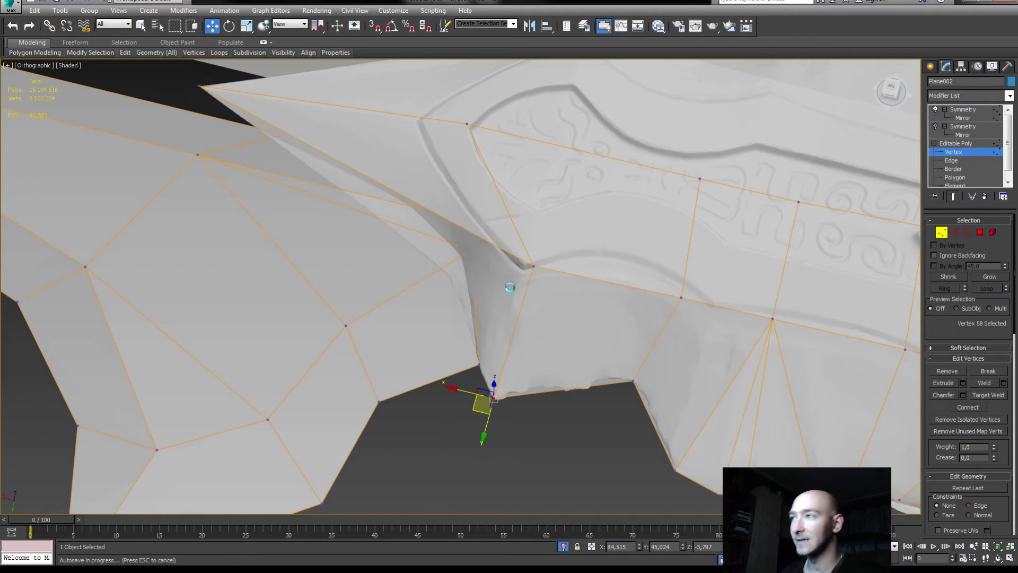
alt+middle_drag(515, 297, 537, 313)
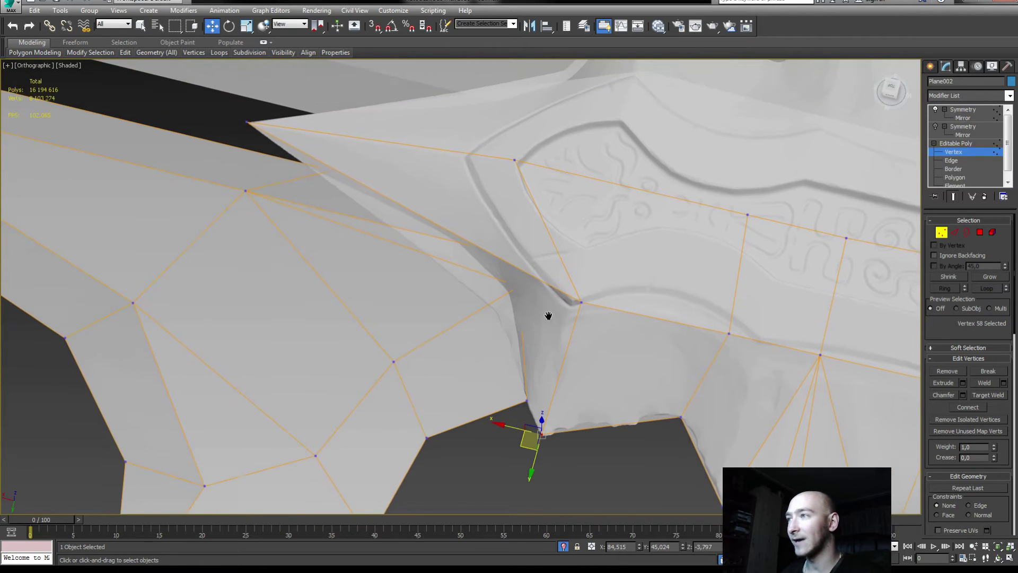
- Extend the lower-tip vertical edge into two polygons and weld both new vertices into the tip
key(2)
click(540, 345)
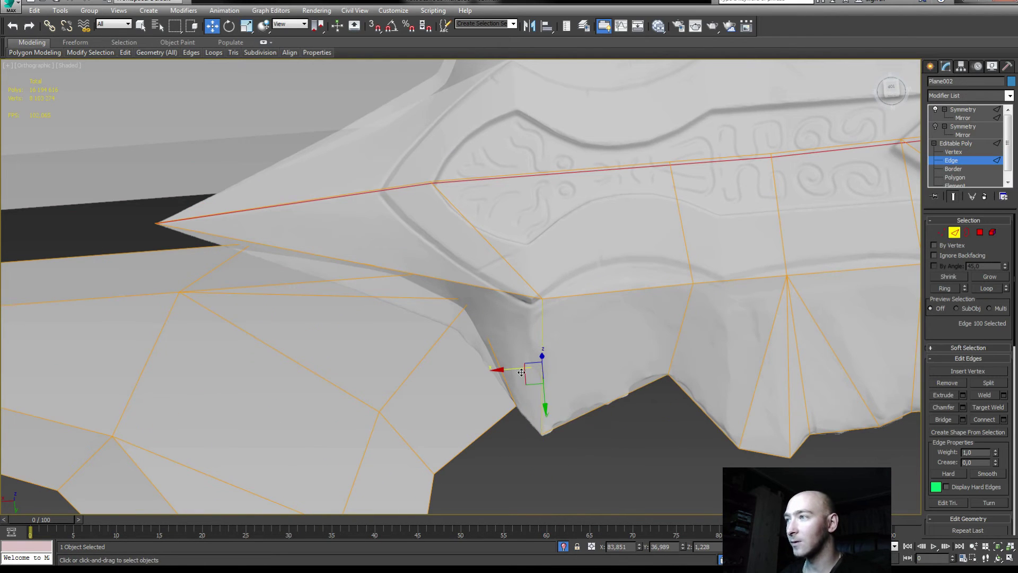
shift+drag(520, 371, 460, 360)
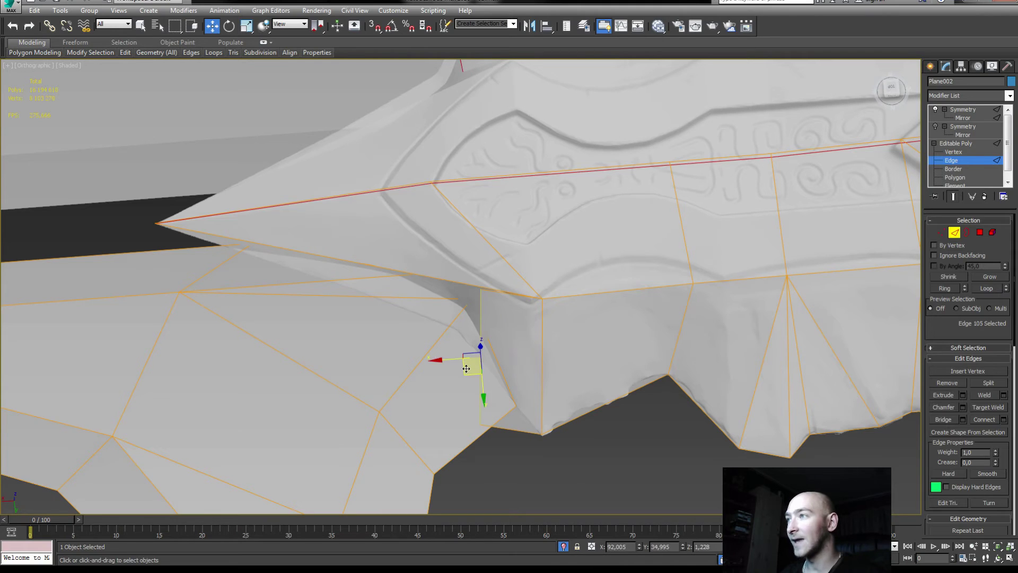
key(1)
key(e)
click(473, 470)
right_click(443, 383)
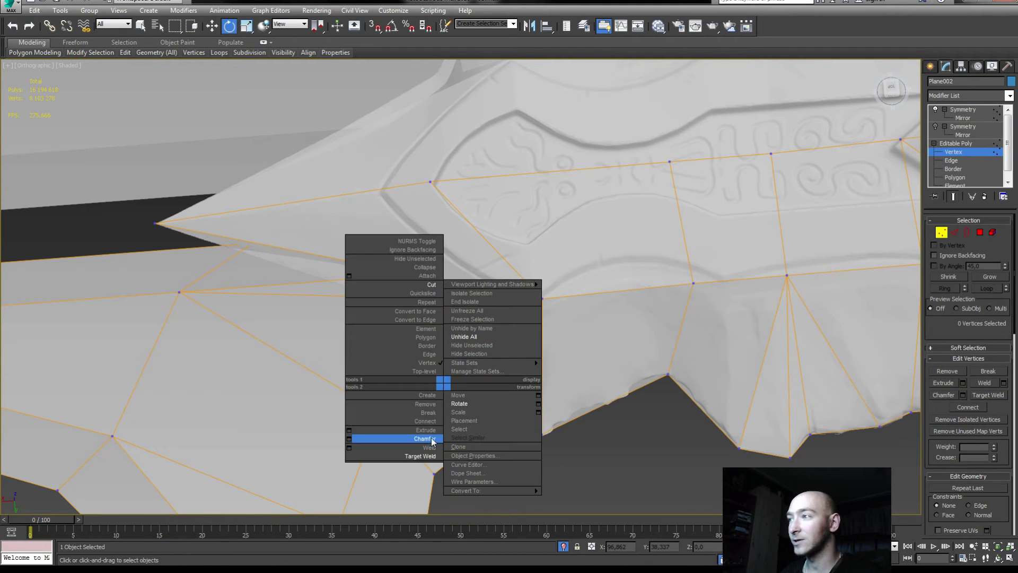
click(421, 456)
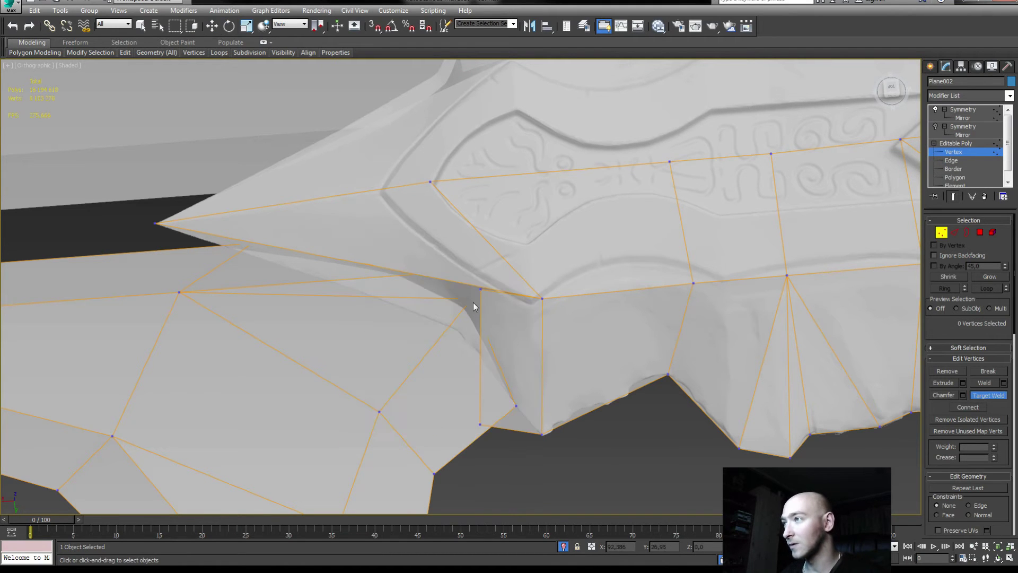
click(159, 226)
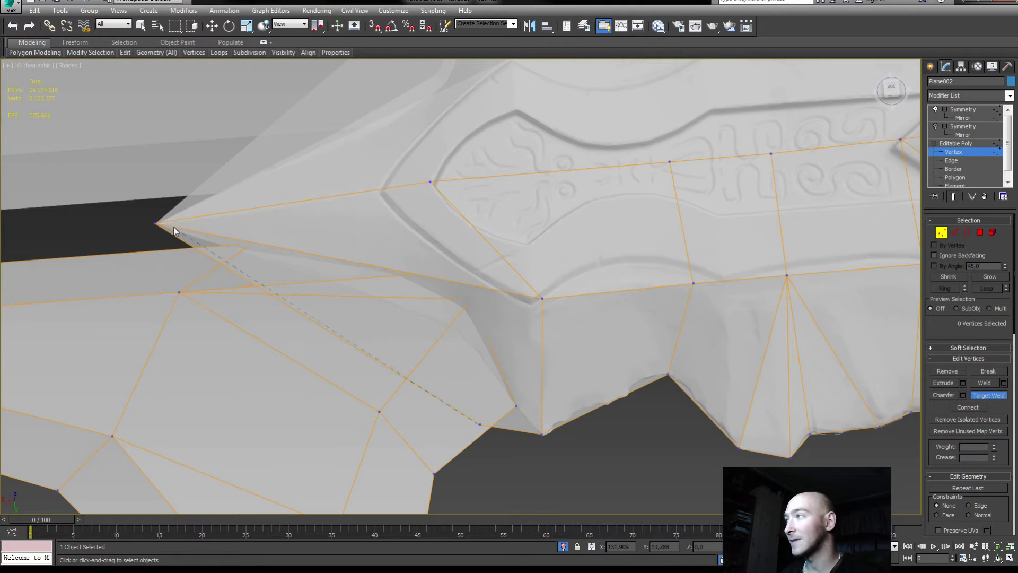
click(156, 225)
- Orbit and zoom around the whole blade and hilt to check the guard's lower edge
key(e)
click(542, 434)
mouse_move(541, 433)
alt+middle_down()
mouse_move(518, 318)
mouse_move(440, 353)
mouse_move(486, 381)
mouse_move(475, 355)
mouse_move(364, 292)
alt+middle_up()
scroll(326, 266, up, 4)
scroll(326, 266, down, 4)
mouse_move(643, 425)
alt+middle_down()
mouse_move(663, 491)
mouse_move(665, 456)
mouse_move(536, 365)
mouse_move(603, 334)
mouse_move(622, 282)
mouse_move(643, 264)
mouse_move(713, 229)
mouse_move(660, 246)
mouse_move(630, 307)
mouse_move(639, 348)
mouse_move(568, 354)
mouse_move(559, 339)
mouse_move(519, 349)
mouse_move(529, 344)
alt+middle_up()
scroll(537, 365, up, 3)
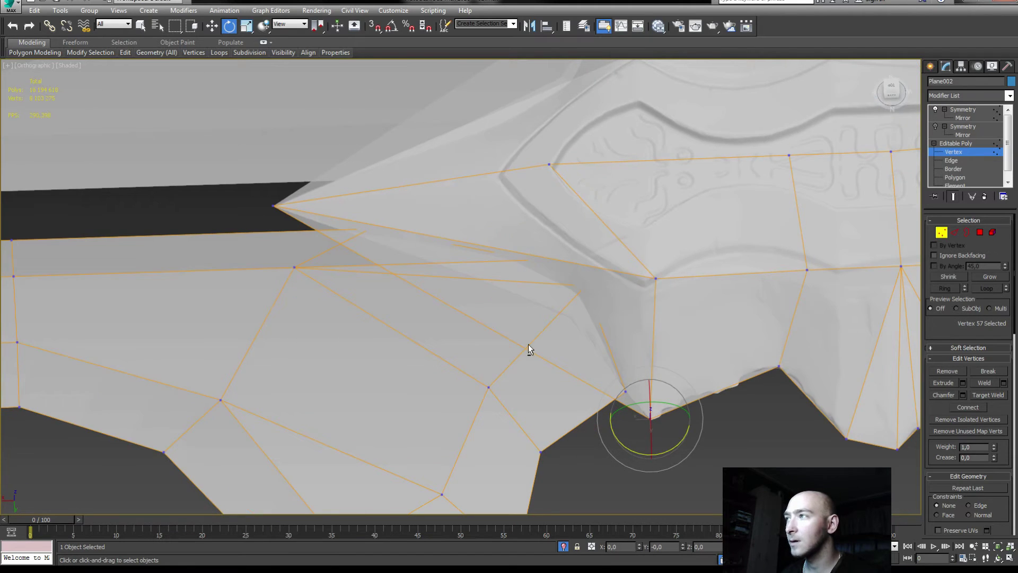
scroll(530, 321, down, 5)
alt+middle_drag(562, 298, 577, 345)
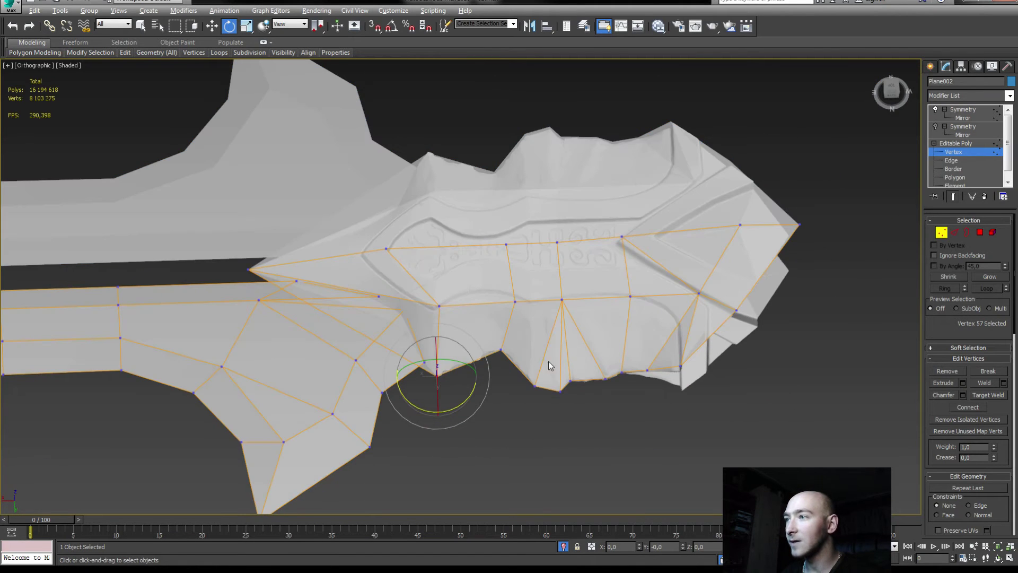
scroll(481, 357, up, 3)
scroll(466, 387, up, 4)
- Cut edges from the upper corner and top vertices down to several points along the lower edge
scroll(484, 322, up, 2)
right_click(465, 334)
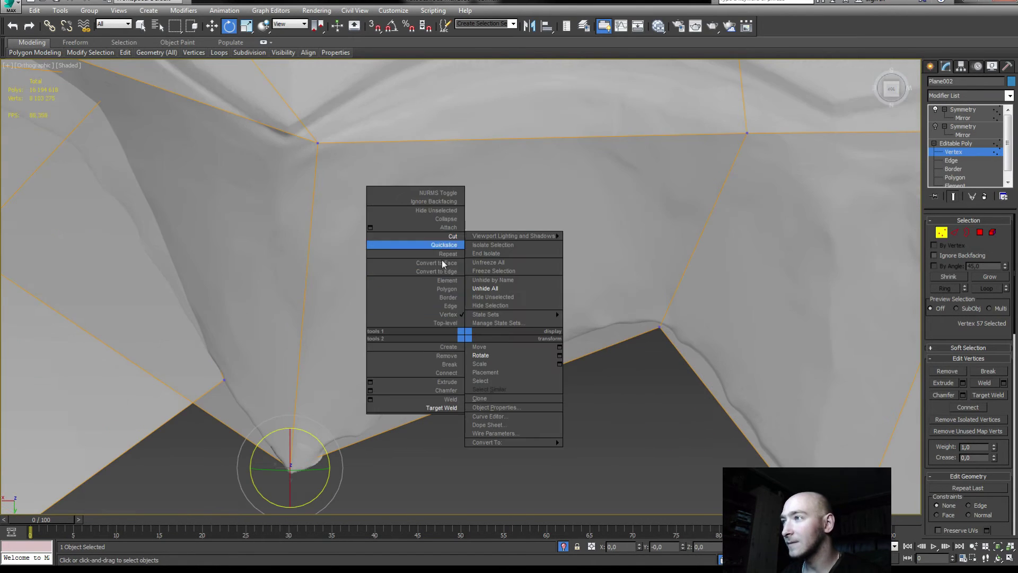
click(443, 244)
click(371, 291)
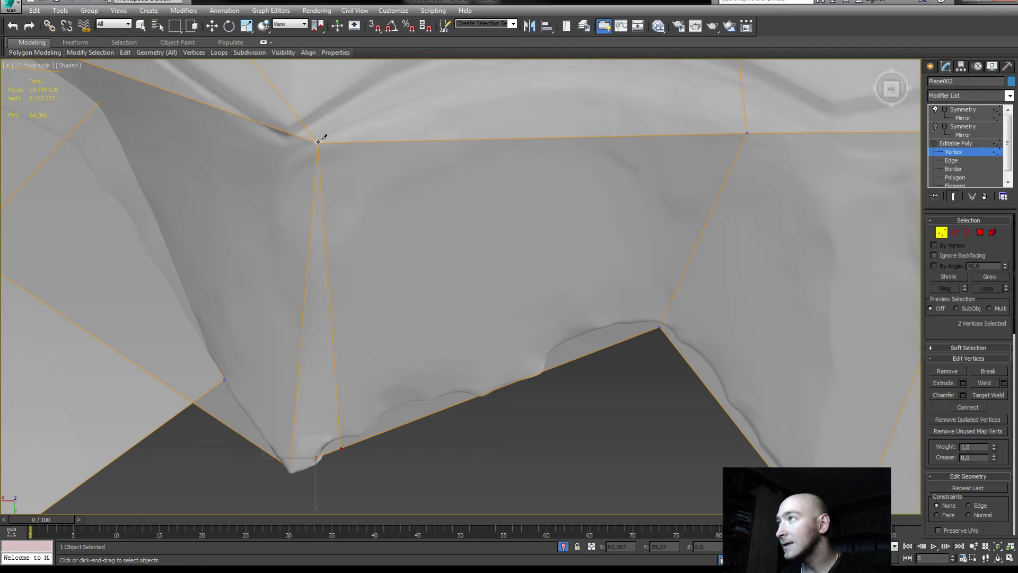
ctrl+click(367, 437)
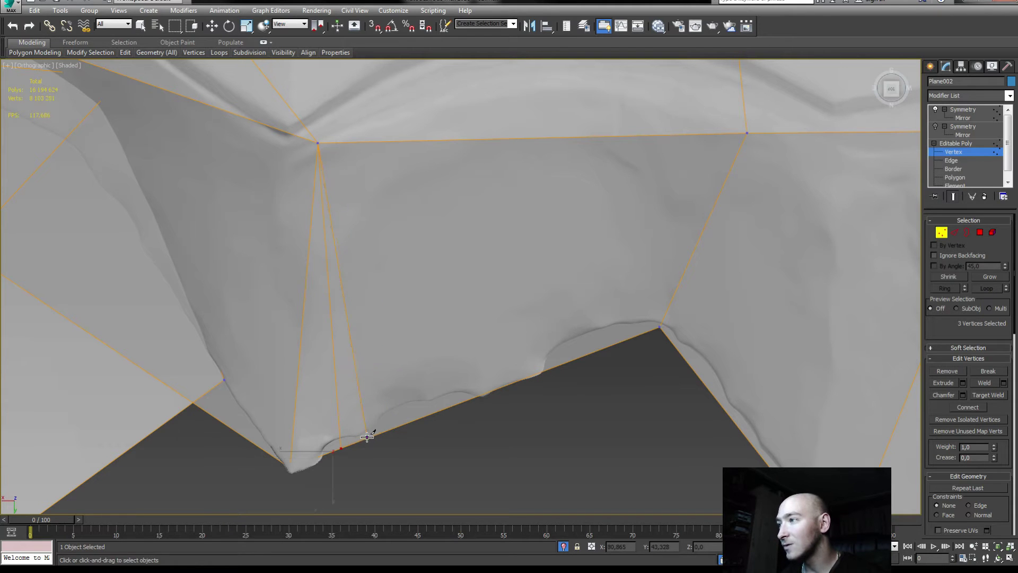
click(434, 411)
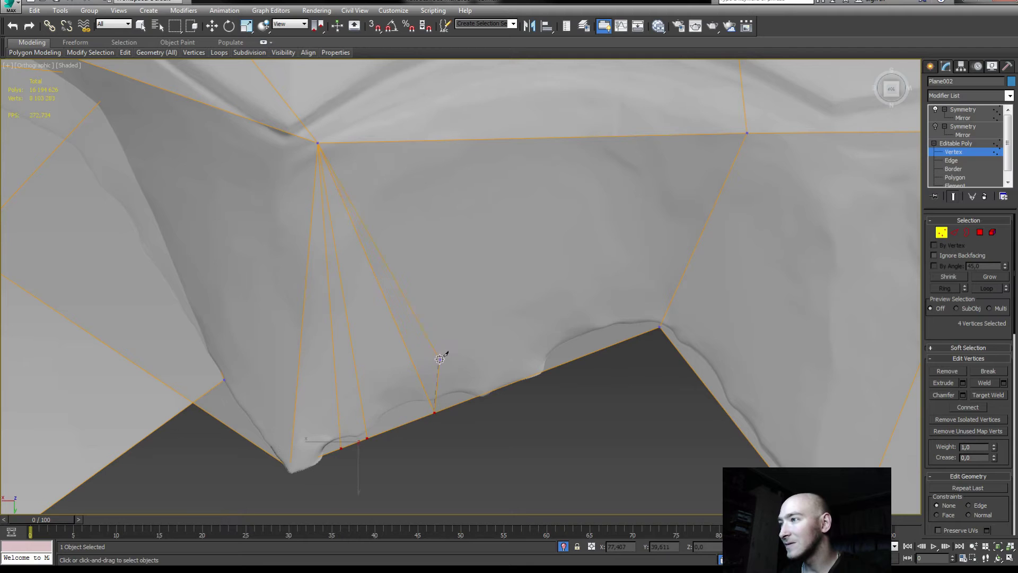
click(317, 142)
click(482, 393)
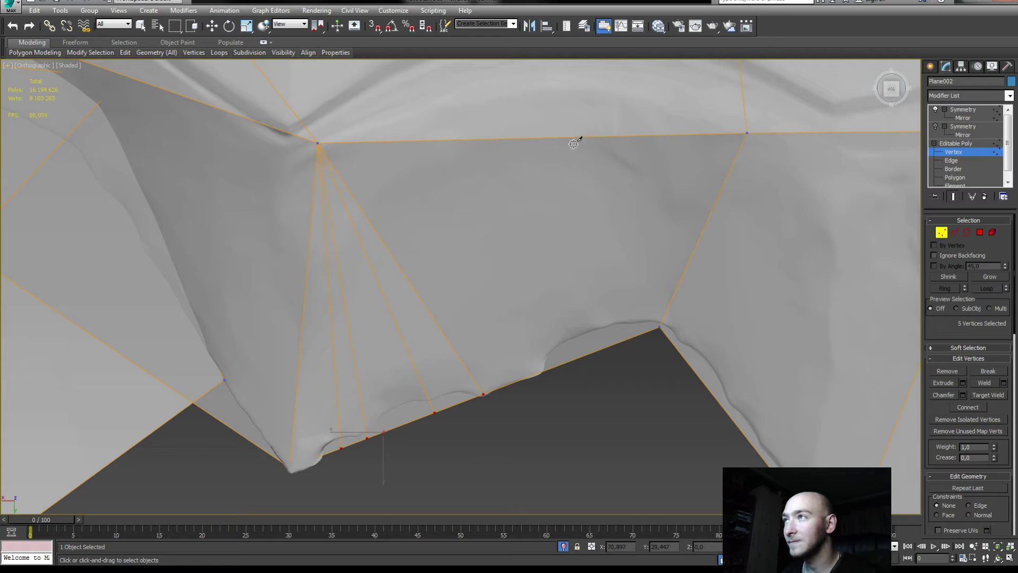
click(540, 371)
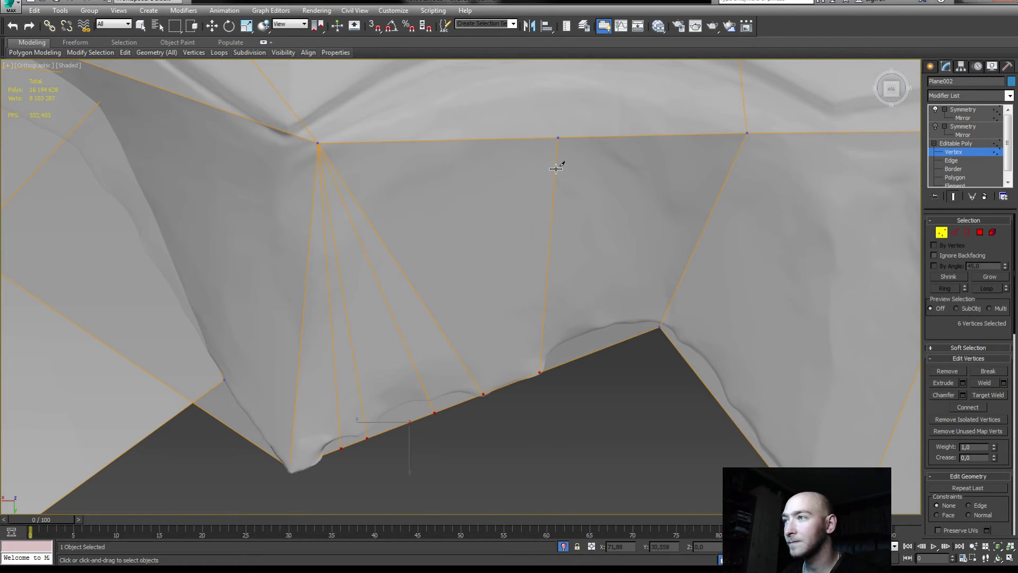
middle_drag(556, 168, 532, 375)
scroll(530, 338, down, 2)
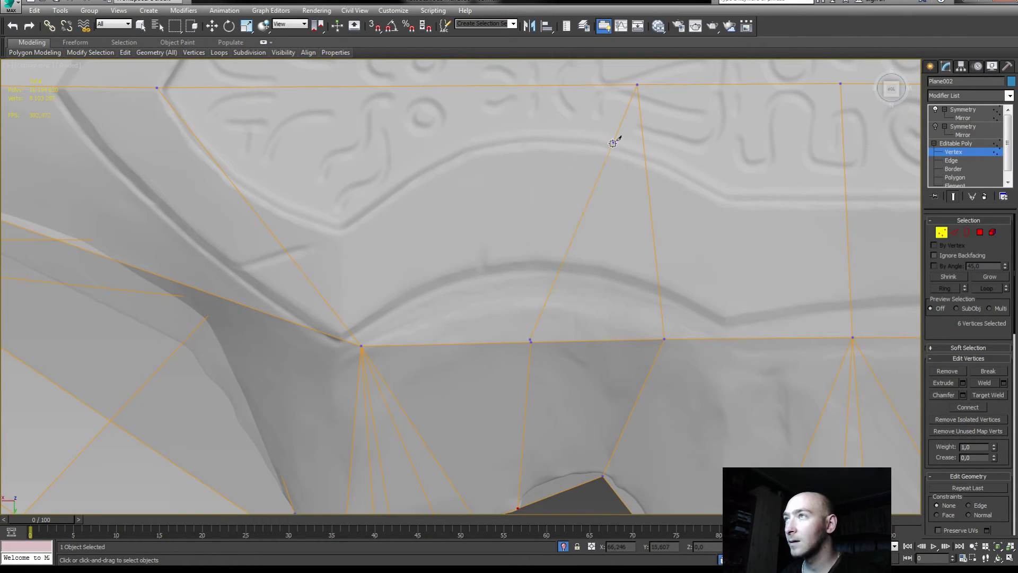
- Weld the two overlapping vertices on the guard's lower edge into one
middle_drag(571, 262, 605, 142)
key(e)
click(565, 219)
click(981, 379)
- Move two lower-edge vertices up onto the high-poly guard's outline
scroll(498, 416, up, 2)
click(471, 414)
key(w)
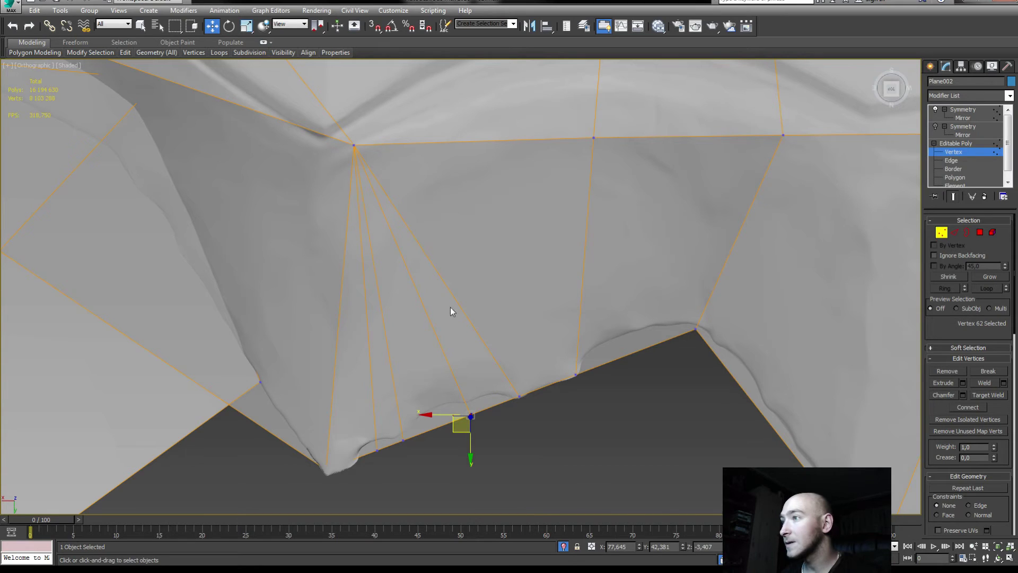
drag(451, 424, 452, 418)
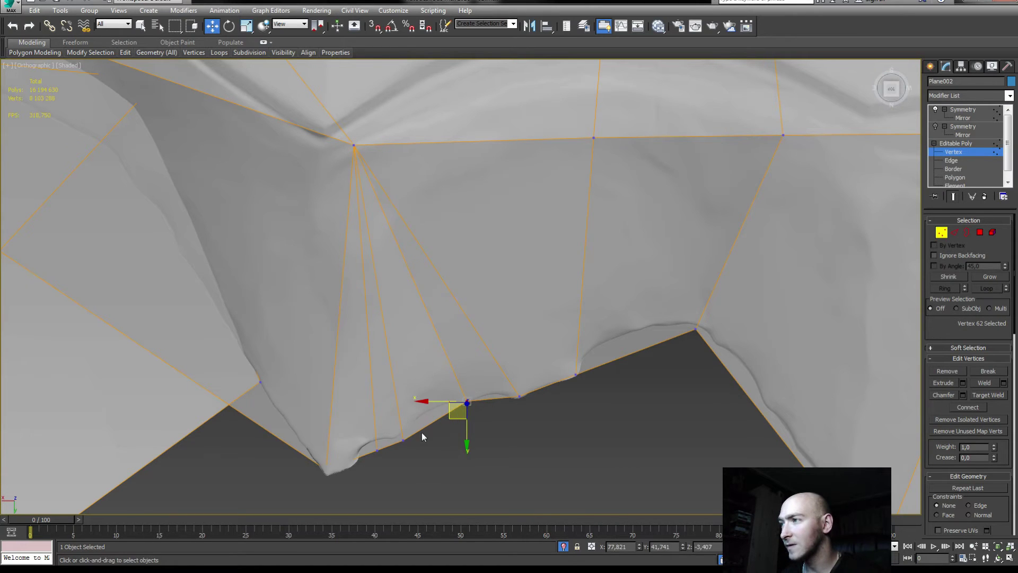
click(402, 443)
drag(402, 449, 411, 419)
- Try raising the vertex at the guard's low point, then undo that move
click(377, 451)
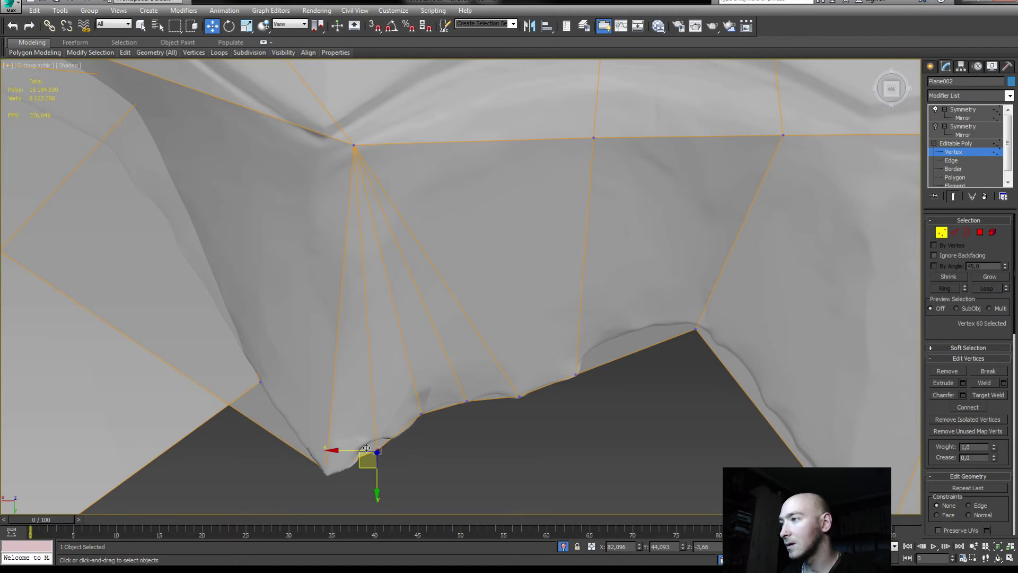
mouse_move(329, 484)
mouse_down()
mouse_move(384, 451)
mouse_move(332, 476)
mouse_up()
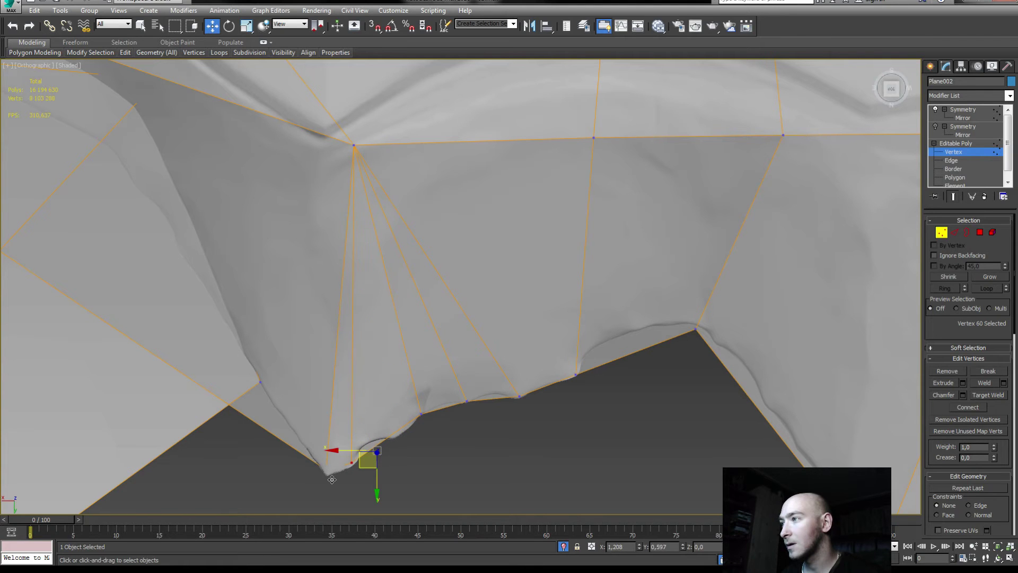
key(ctrl+z)
key(ctrl+z)
key(ctrl+z)
key(ctrl+z)
click(362, 385)
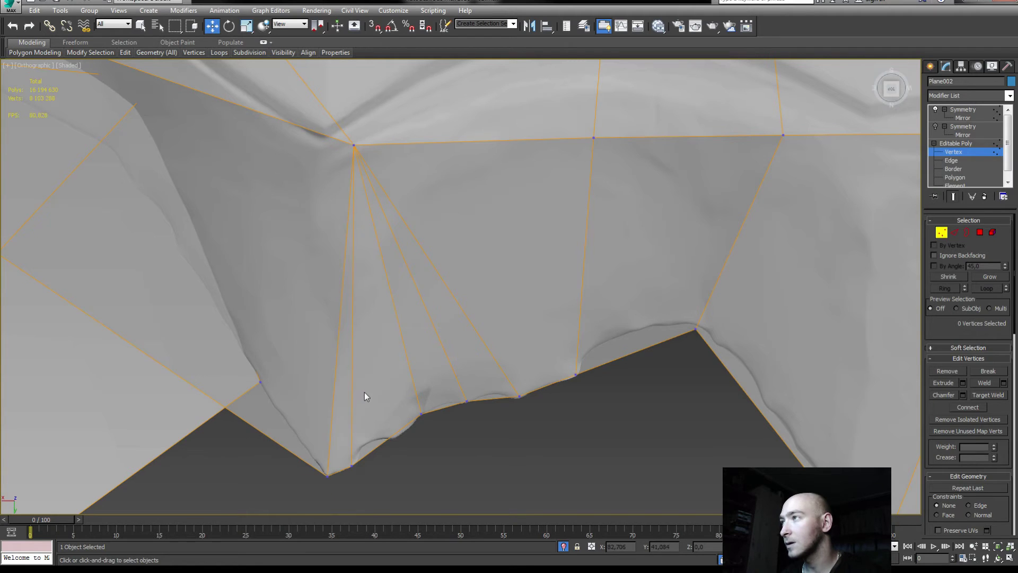
- Cut a new edge from a top vertex down to the guard's lower edge
right_click(363, 384)
click(339, 286)
click(354, 146)
click(395, 435)
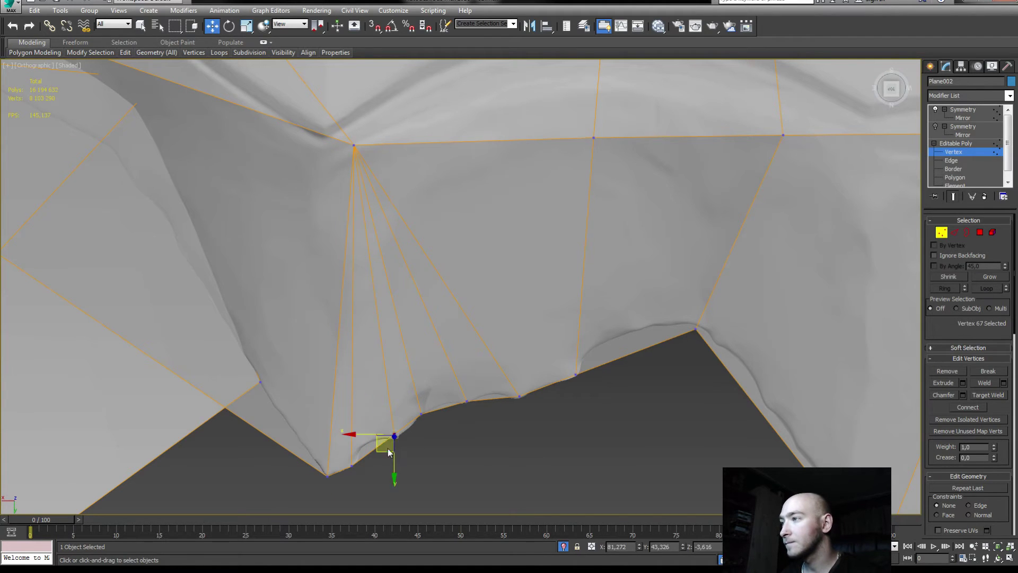
click(457, 438)
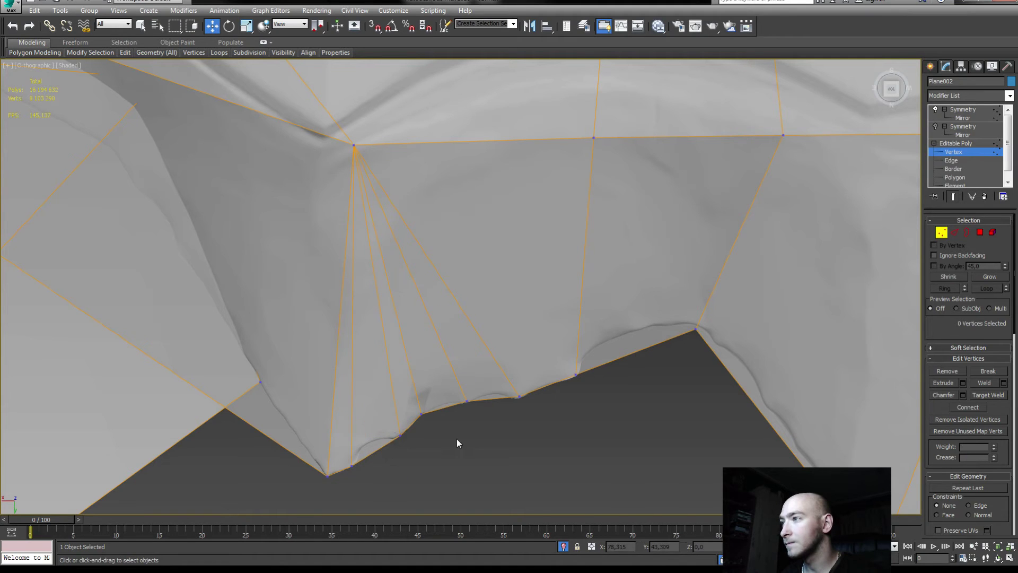
right_click(446, 413)
click(413, 320)
- Select the new lower-edge vertex and adjust the view around it
key(w)
click(371, 454)
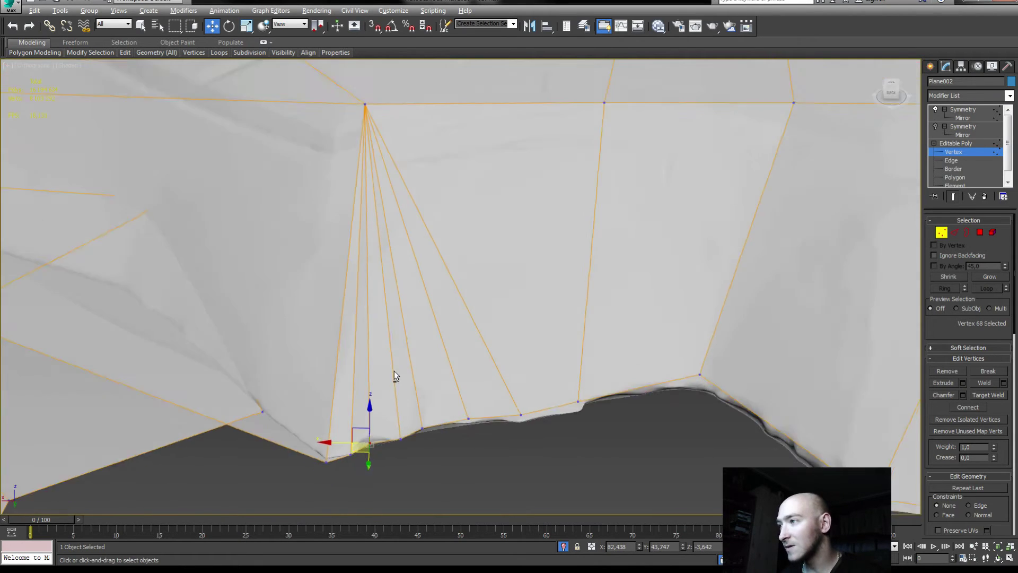
alt+middle_drag(352, 461, 462, 411)
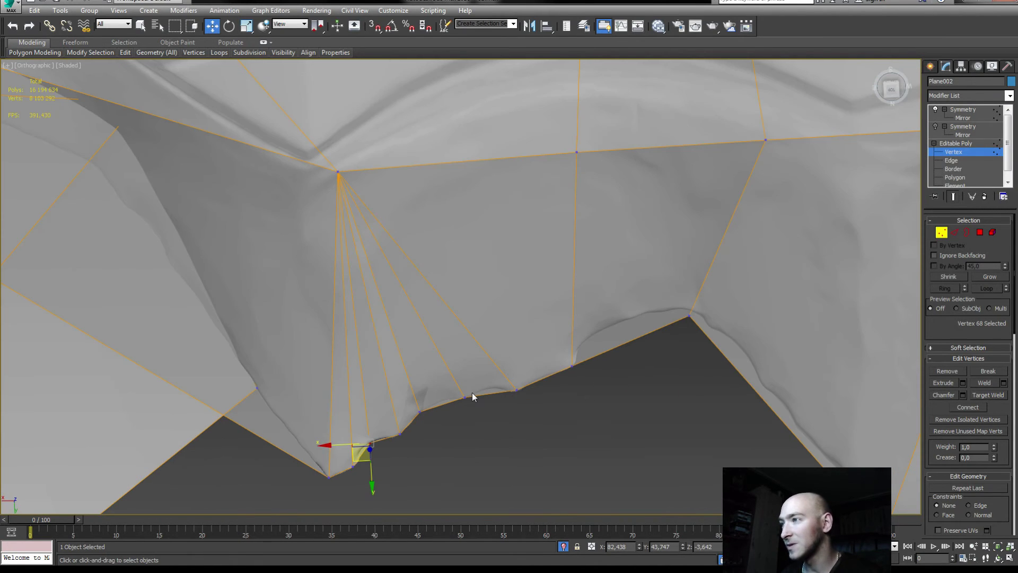
click(475, 392)
- Cut further edges and slide the two new vertices up along the curve
right_click(585, 291)
click(517, 202)
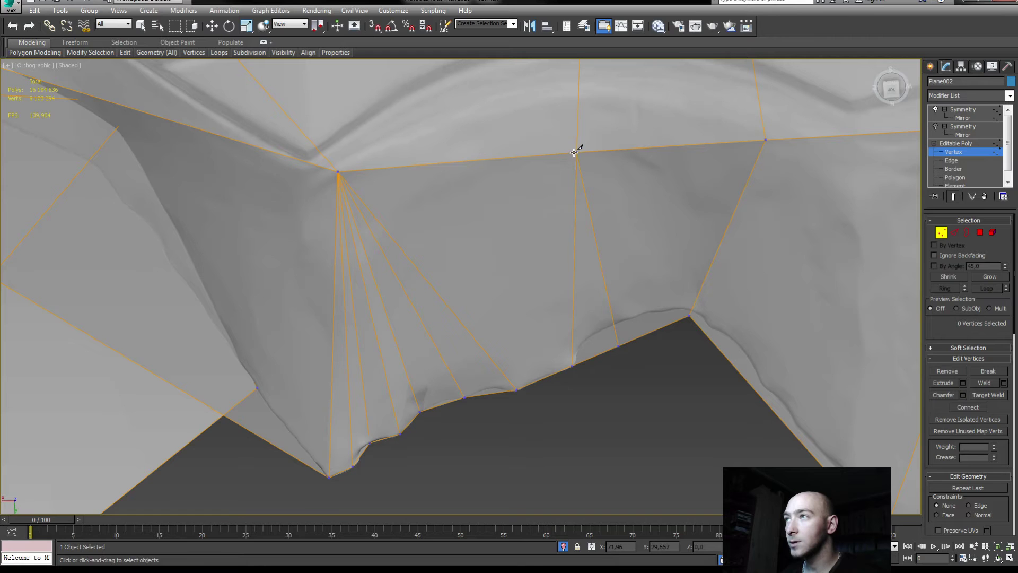
key(w)
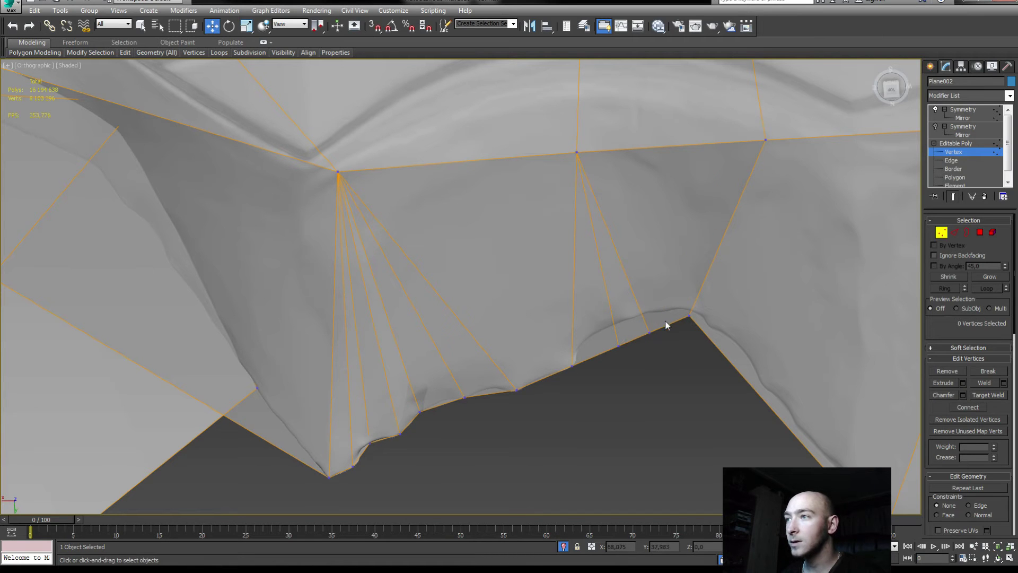
drag(628, 344, 610, 326)
click(590, 390)
middle_drag(590, 390, 364, 331)
- Cut a new edge from a top vertex toward the guard's lower edge
right_click(459, 364)
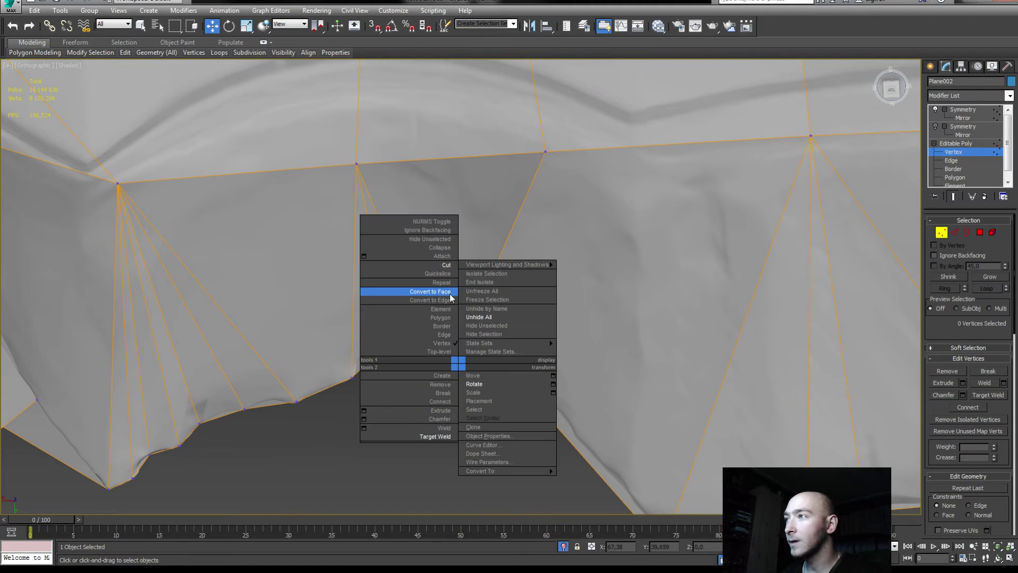
click(444, 266)
middle_drag(520, 272, 475, 266)
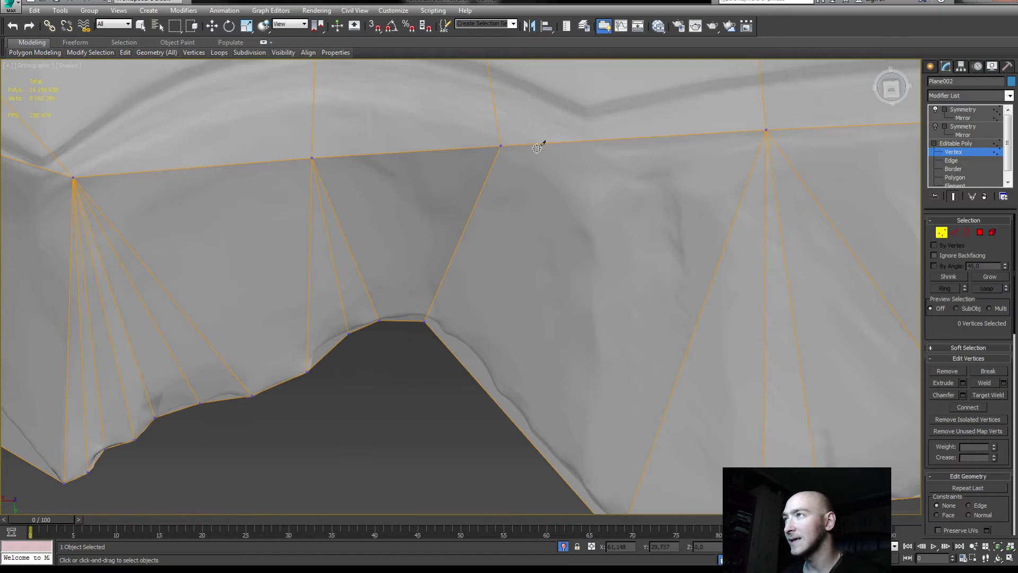
click(768, 128)
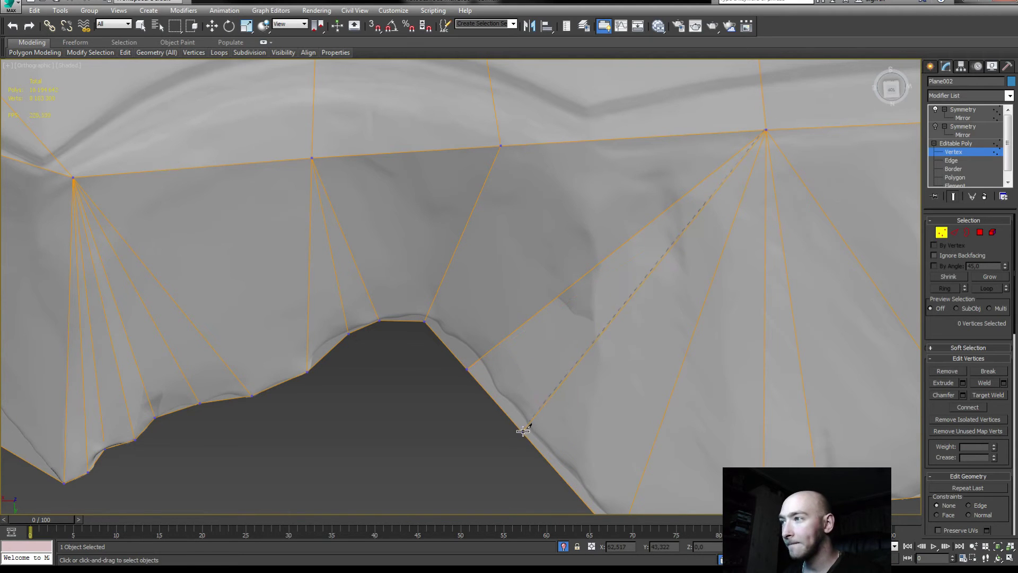
middle_drag(572, 367, 540, 321)
- Move the new cut's lower vertex and two more lower-edge vertices onto the silhouette
key(w)
click(492, 391)
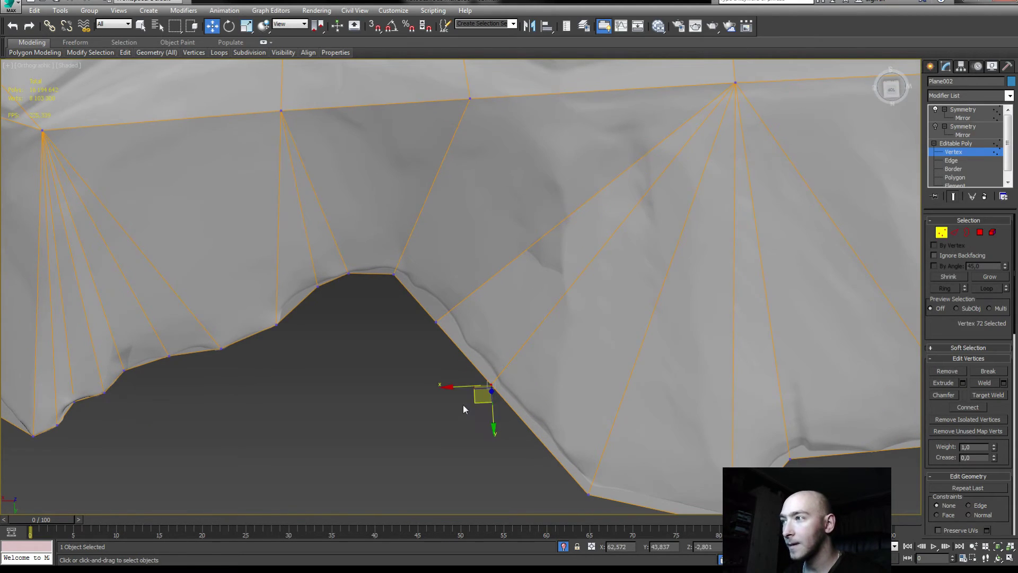
mouse_move(478, 399)
mouse_down()
mouse_move(416, 332)
mouse_move(432, 312)
mouse_up()
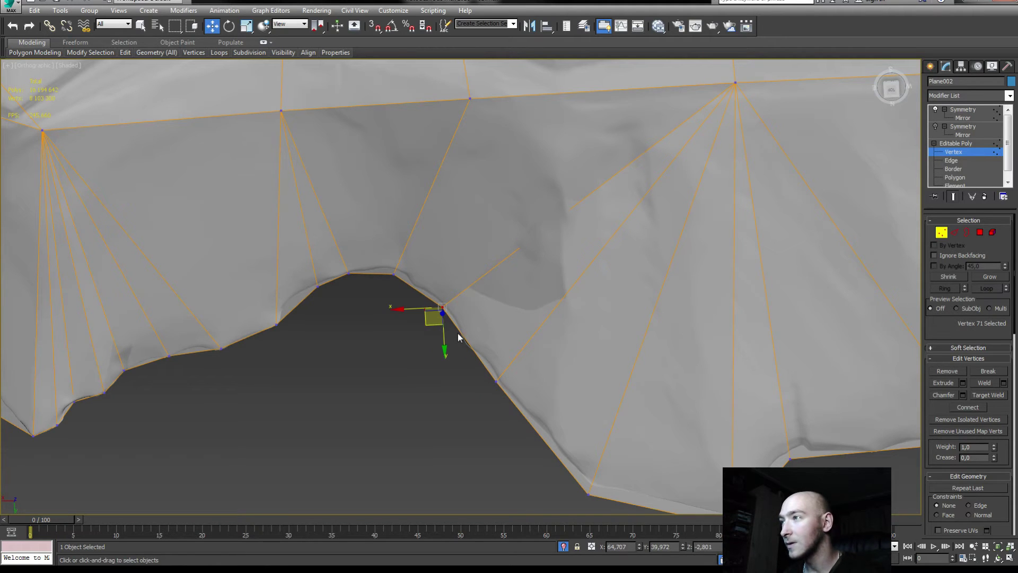
scroll(454, 359, up, 3)
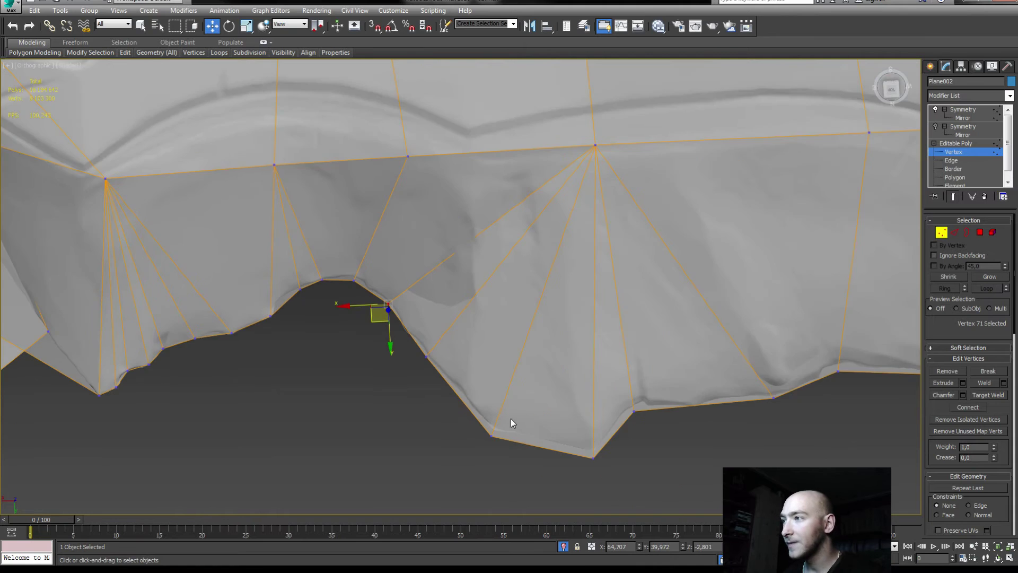
click(472, 457)
drag(454, 473, 454, 463)
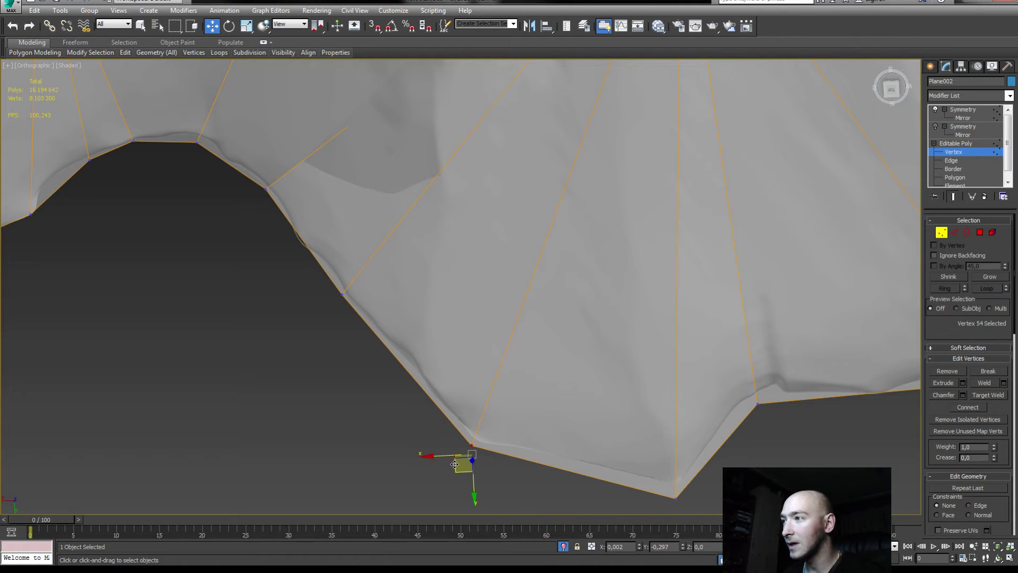
click(675, 498)
drag(659, 510, 661, 504)
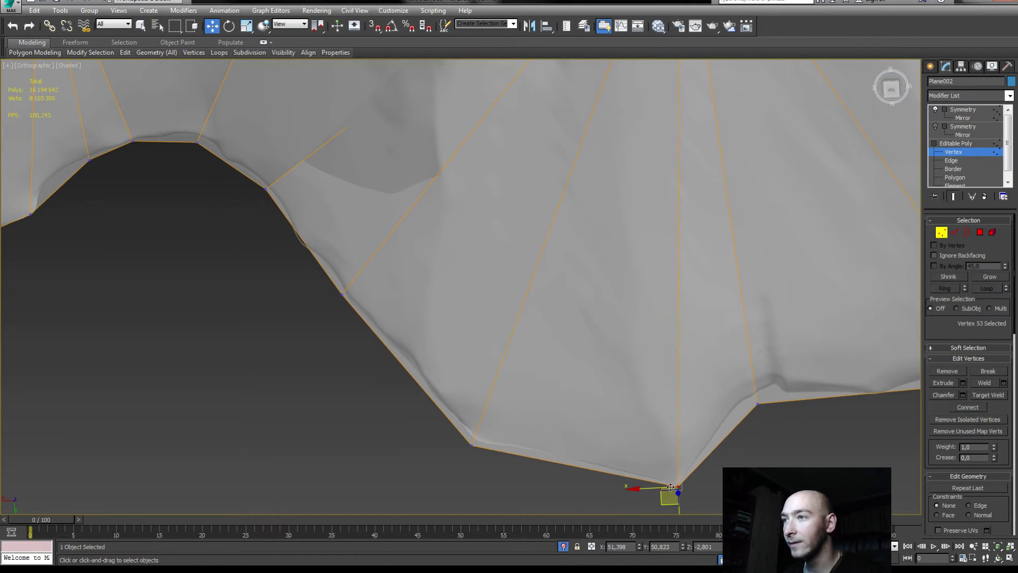
scroll(504, 390, down, 2)
middle_drag(504, 391, 486, 382)
scroll(486, 382, down, 2)
- Cut another edge and slide its new lower vertex left onto the silhouette
right_click(485, 383)
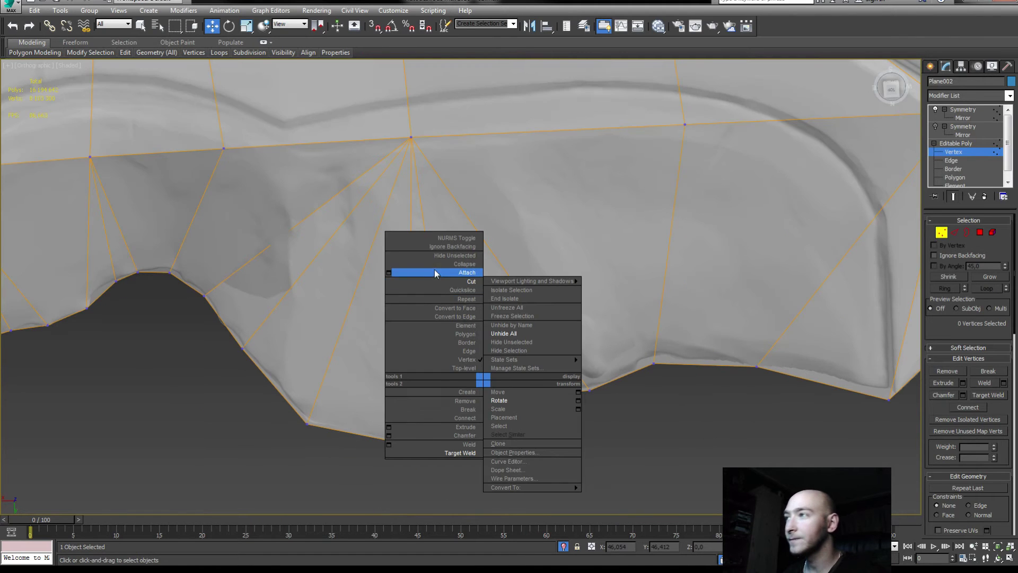
click(448, 276)
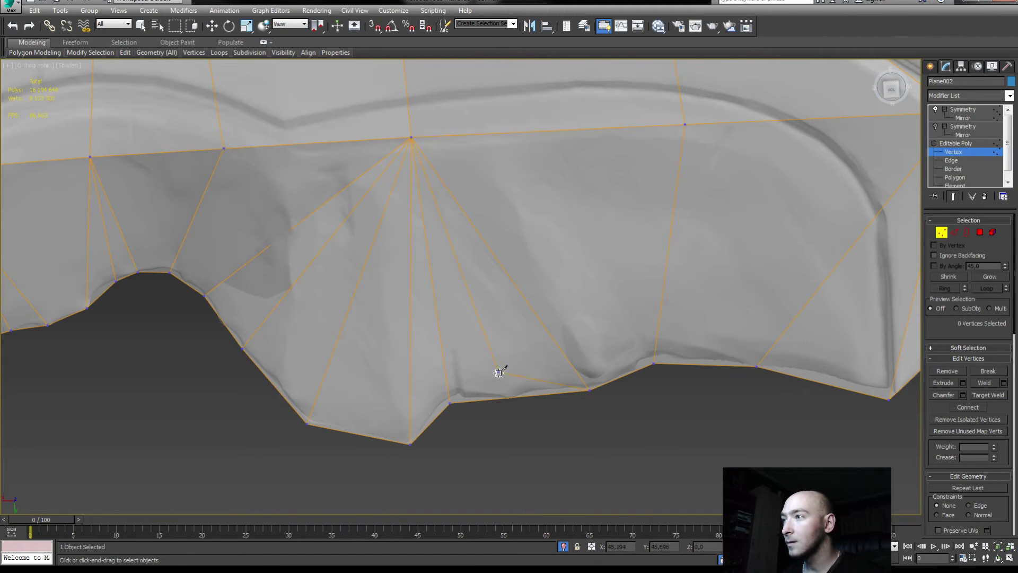
key(w)
click(533, 395)
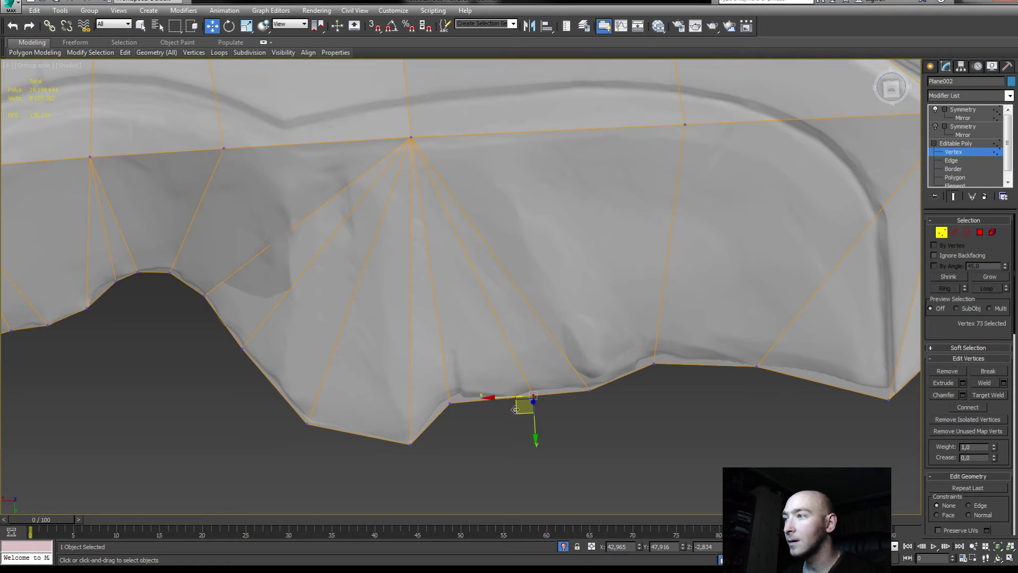
scroll(532, 417, up, 3)
drag(539, 395, 480, 395)
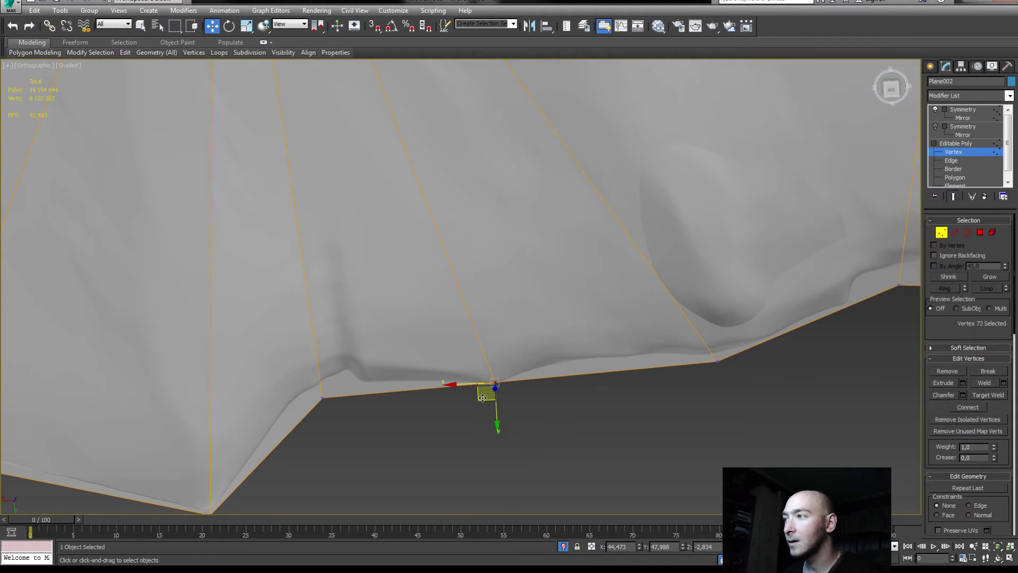
click(530, 302)
scroll(531, 302, down, 2)
- Orbit around the mesh and select the top Symmetry modifier to view the mirrored guard
mouse_move(530, 302)
middle_down()
mouse_move(384, 318)
mouse_move(631, 390)
middle_up()
mouse_move(480, 354)
alt+middle_down()
mouse_move(581, 250)
mouse_move(556, 262)
alt+middle_up()
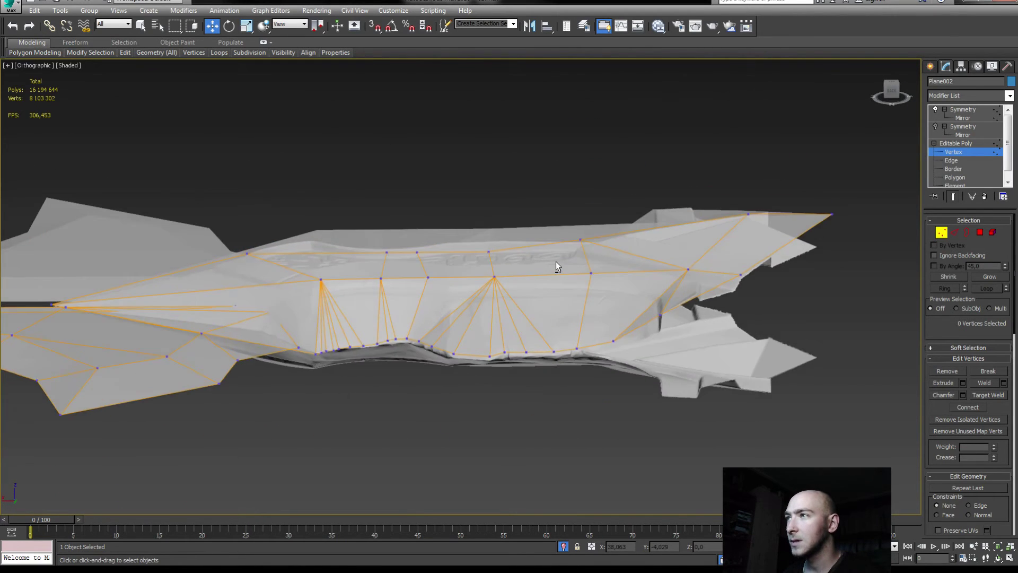
scroll(533, 301, up, 5)
alt+middle_drag(533, 302, 823, 198)
click(954, 126)
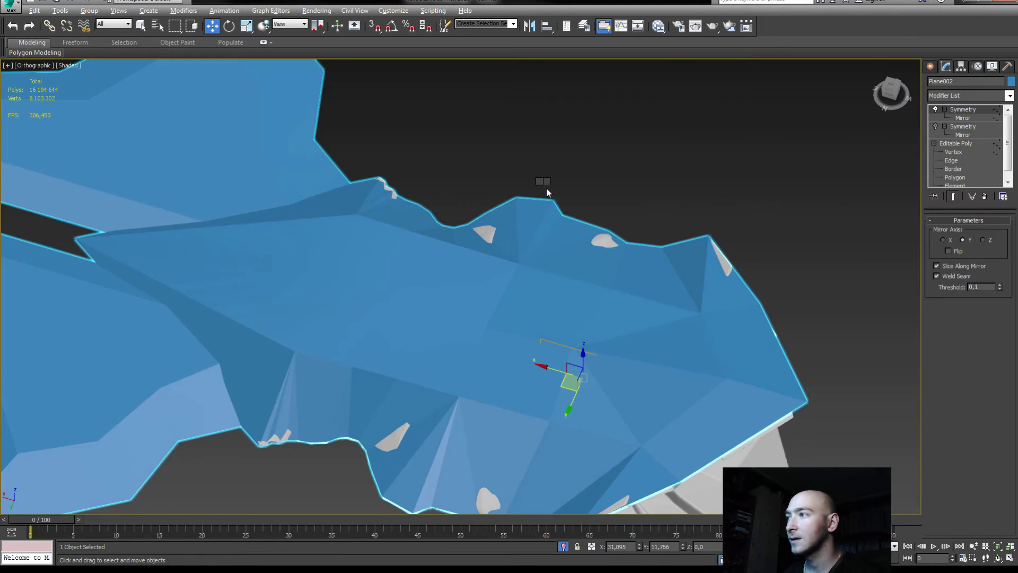
- Unhide all objects and Shift-move the blade's end polygon toward the guard to clone it
right_click(546, 188)
click(557, 139)
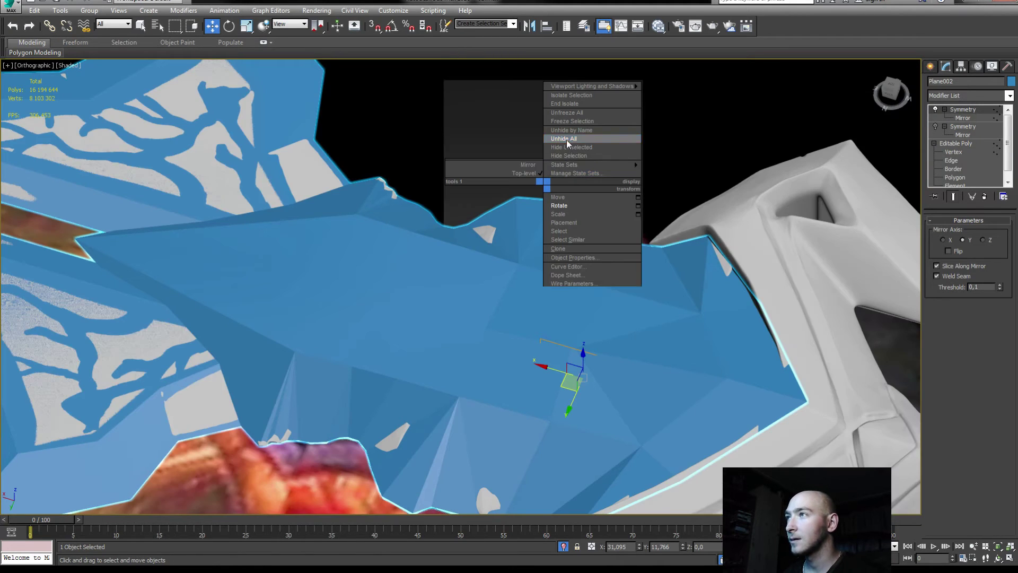
mouse_move(531, 175)
alt+middle_down()
mouse_move(438, 228)
mouse_move(593, 216)
alt+middle_up()
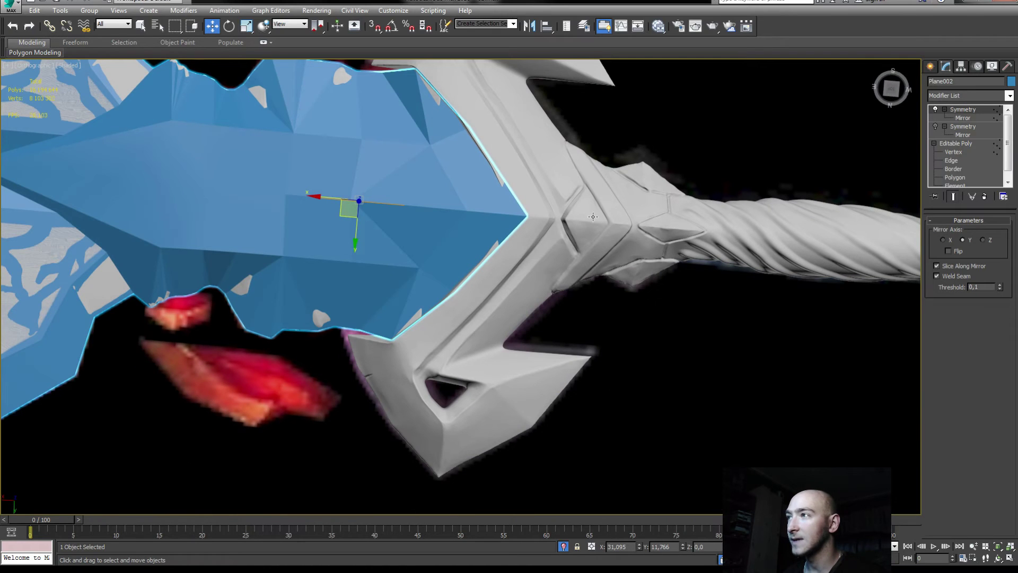
click(947, 177)
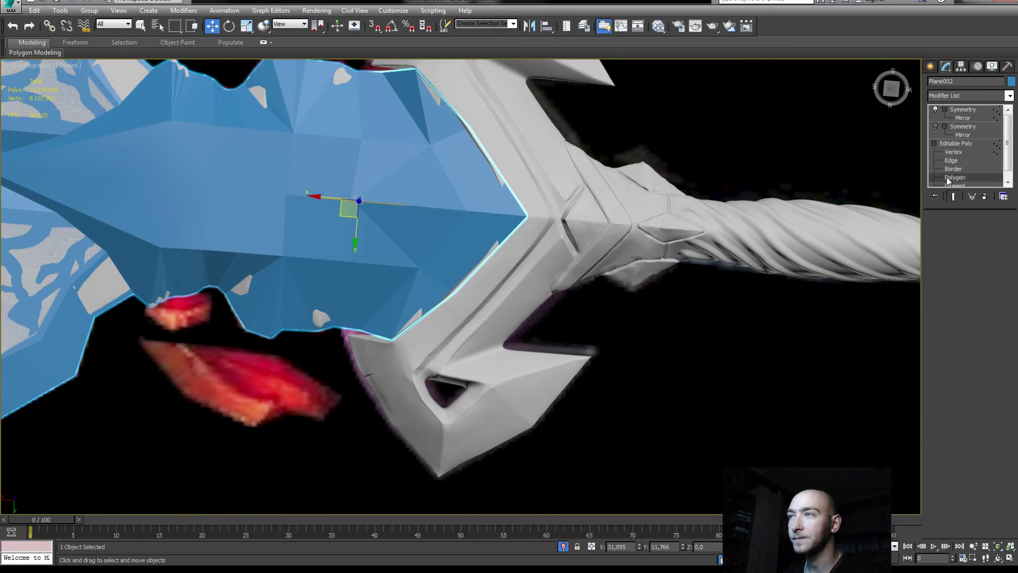
click(500, 237)
drag(443, 243, 525, 249)
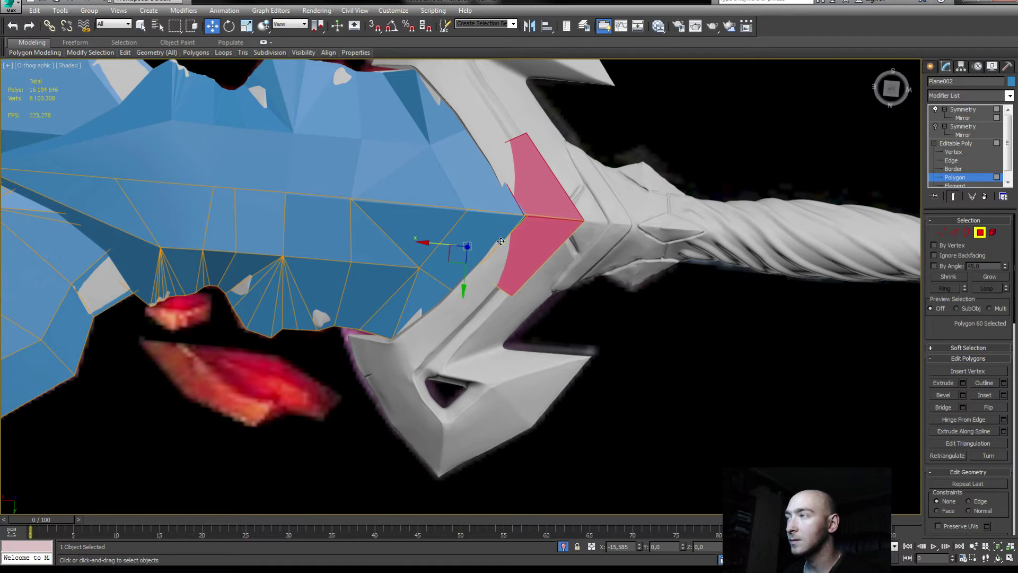
click(555, 291)
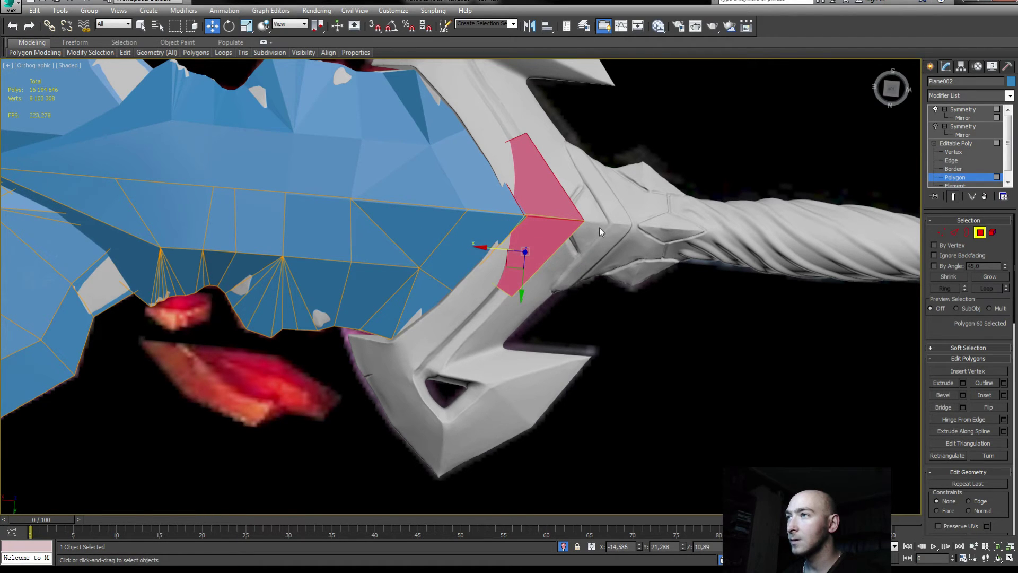
- Reselect the low-poly blade, turn off the edge overlay, and clear the edge selection
key(alt+q)
click(549, 291)
scroll(589, 272, up, 5)
click(946, 67)
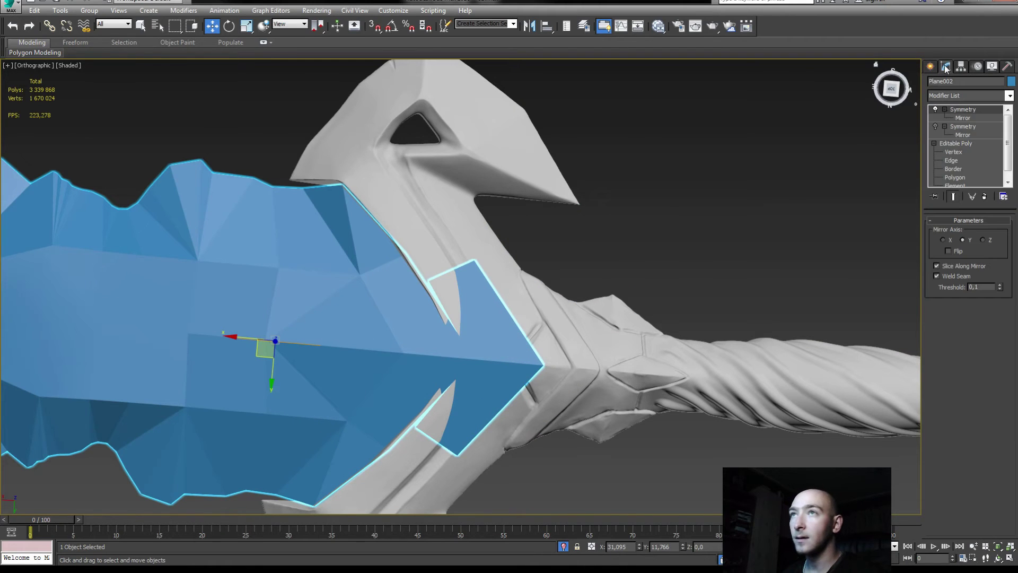
click(955, 177)
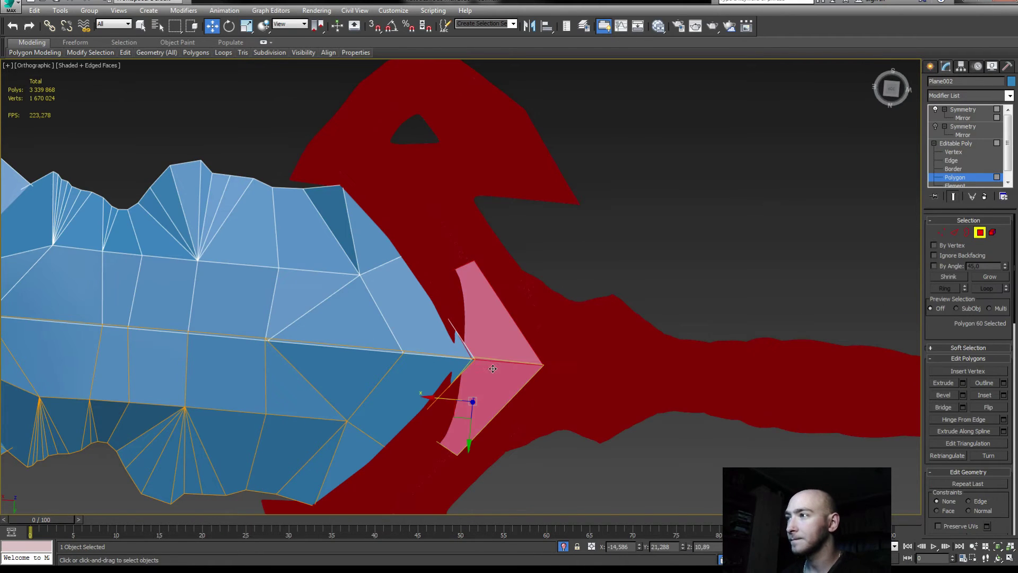
key(F4)
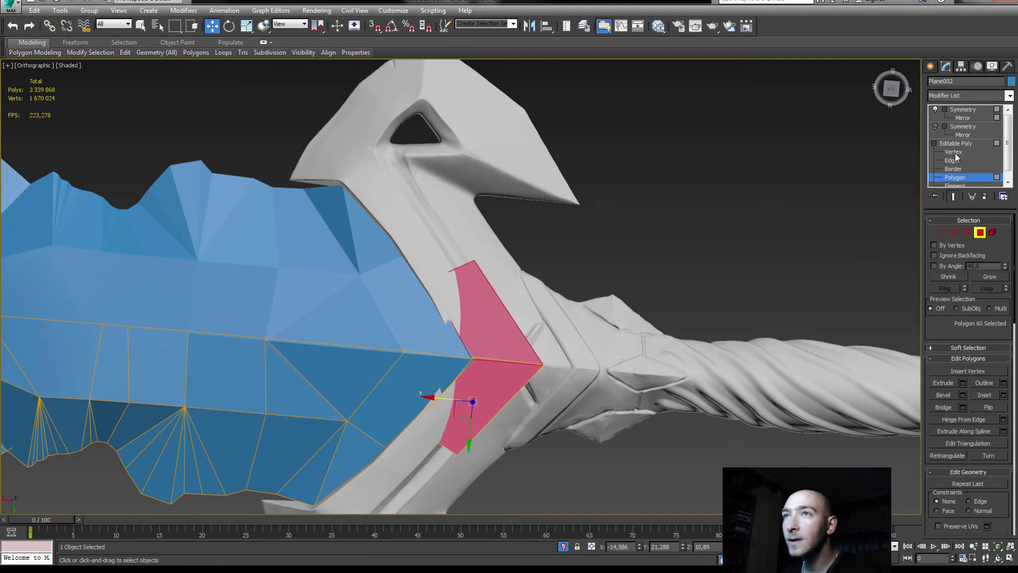
click(953, 160)
click(475, 285)
mouse_move(394, 284)
alt+middle_down()
mouse_move(436, 232)
mouse_move(421, 273)
mouse_move(414, 375)
mouse_move(318, 371)
alt+middle_up()
- Move the guard corner vertex along Z to meet the high-poly guard's inner curve
click(953, 151)
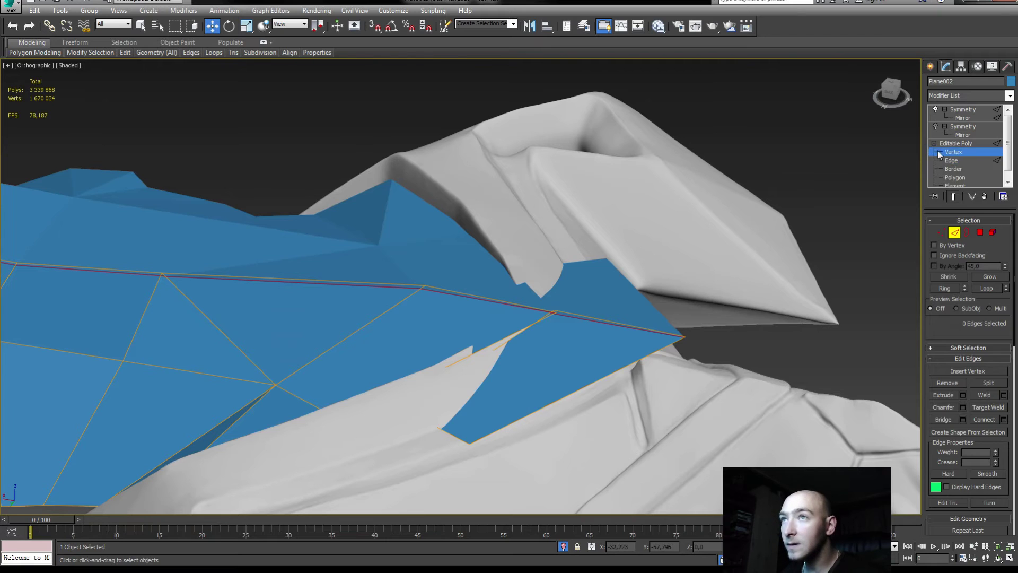
middle_drag(404, 361, 563, 306)
click(555, 310)
mouse_move(557, 307)
mouse_down()
mouse_move(561, 300)
mouse_move(500, 374)
mouse_up()
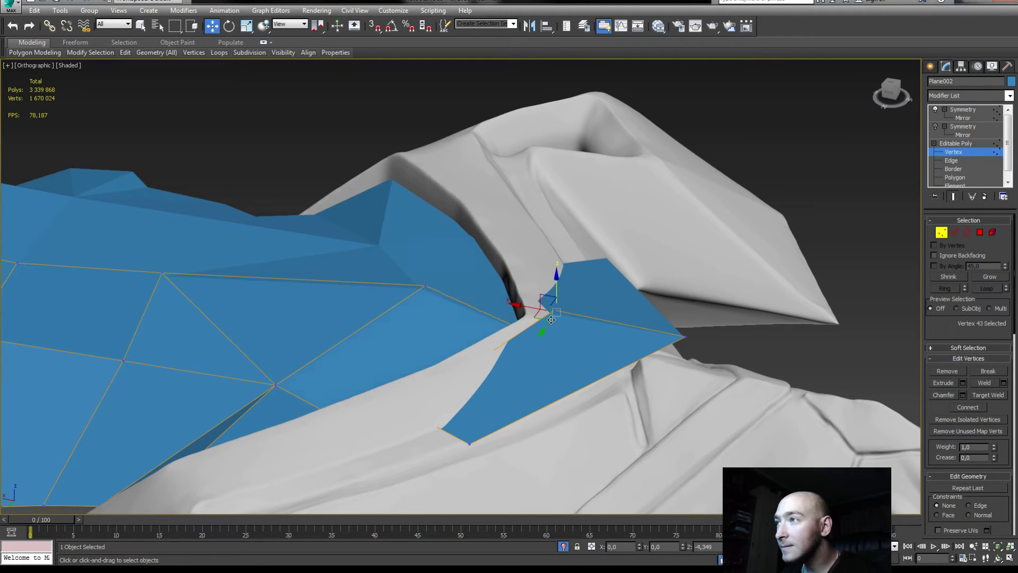
mouse_move(499, 374)
alt+middle_down()
mouse_move(583, 388)
mouse_move(567, 392)
alt+middle_up()
mouse_move(556, 383)
mouse_down()
mouse_move(563, 376)
mouse_move(552, 394)
mouse_up()
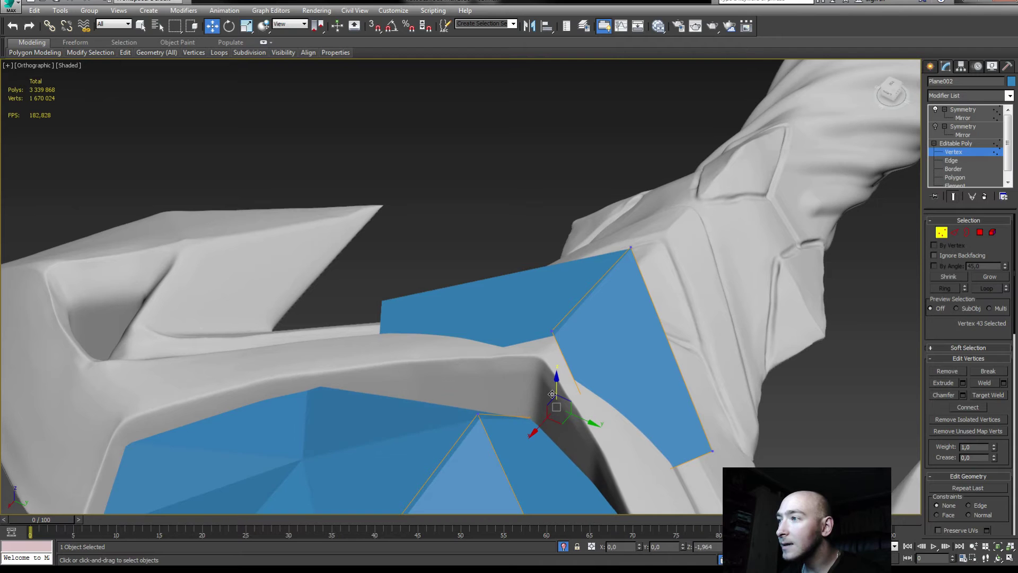
mouse_move(553, 395)
alt+middle_down()
mouse_move(451, 325)
mouse_move(518, 341)
mouse_move(584, 328)
alt+middle_up()
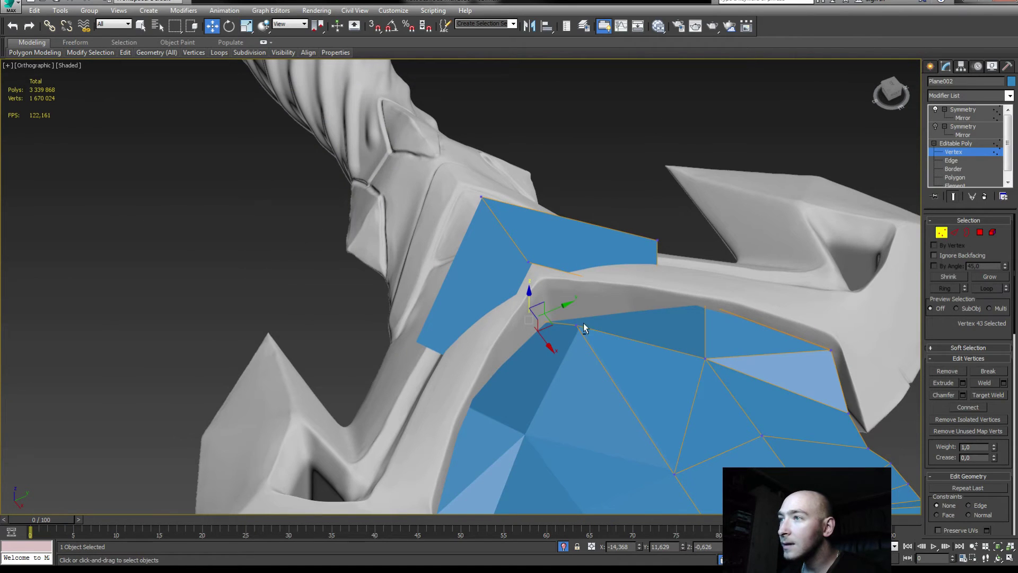
- Reveal the hidden high-poly geometry and lift the corner vertex slightly onto the guard
right_click(648, 257)
click(659, 222)
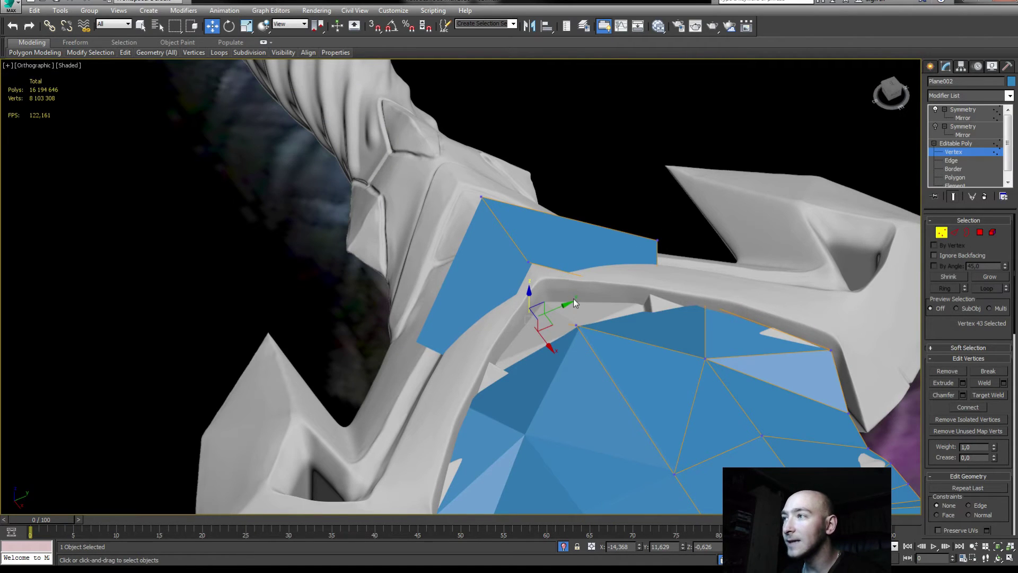
key(alt+q)
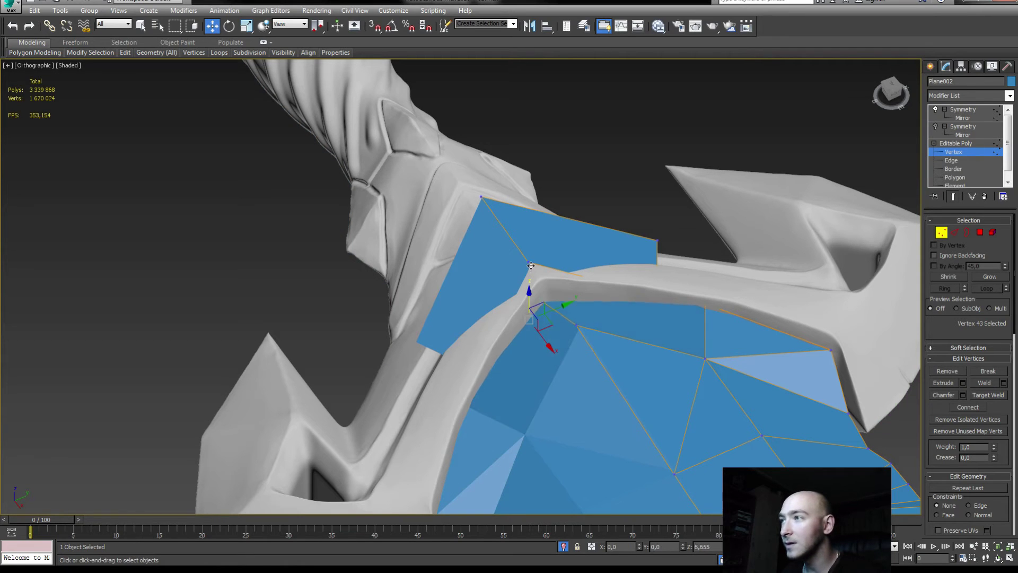
right_click(528, 242)
click(539, 208)
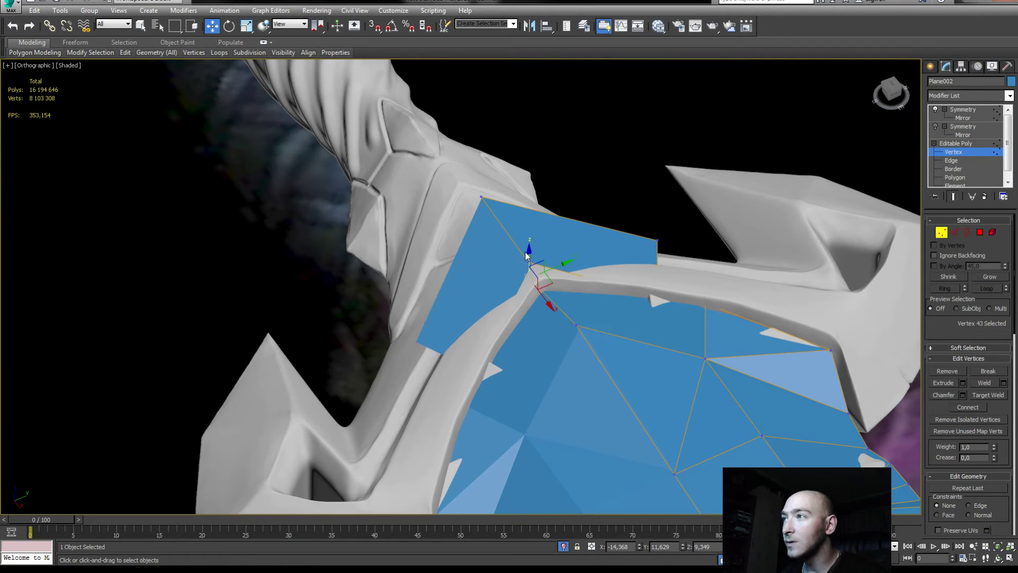
drag(530, 259, 529, 253)
scroll(684, 346, down, 3)
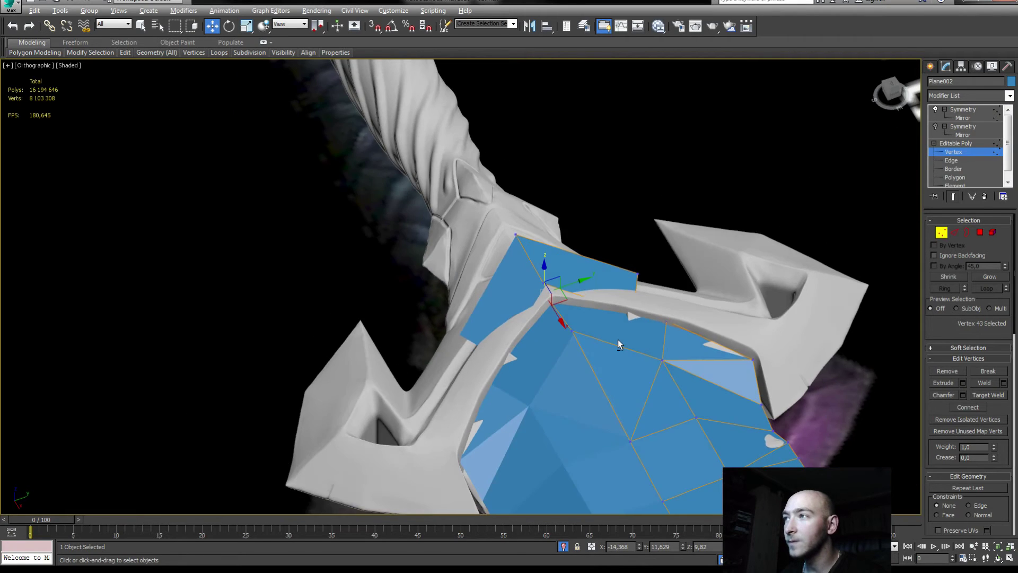
alt+middle_drag(618, 339, 759, 217)
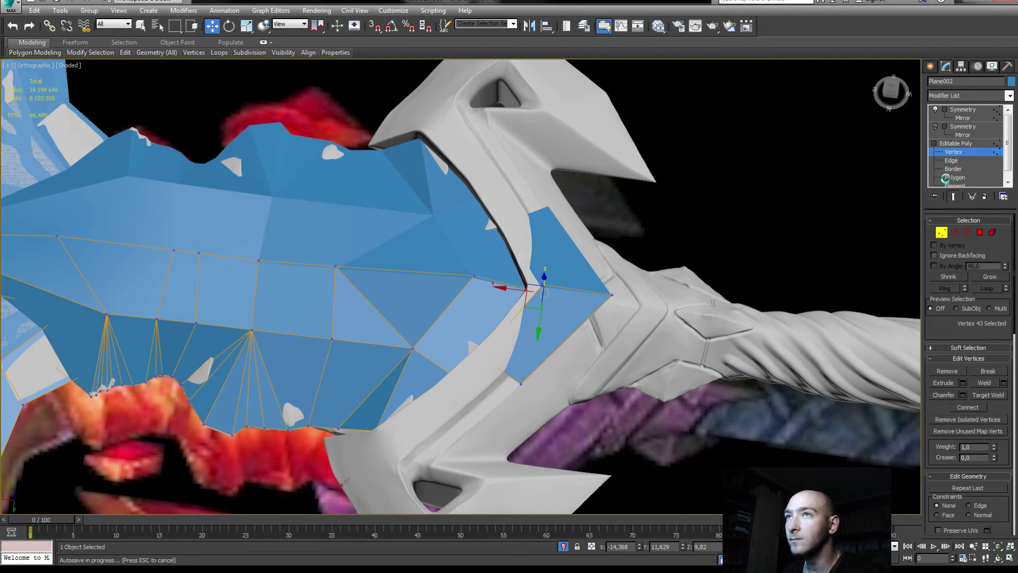
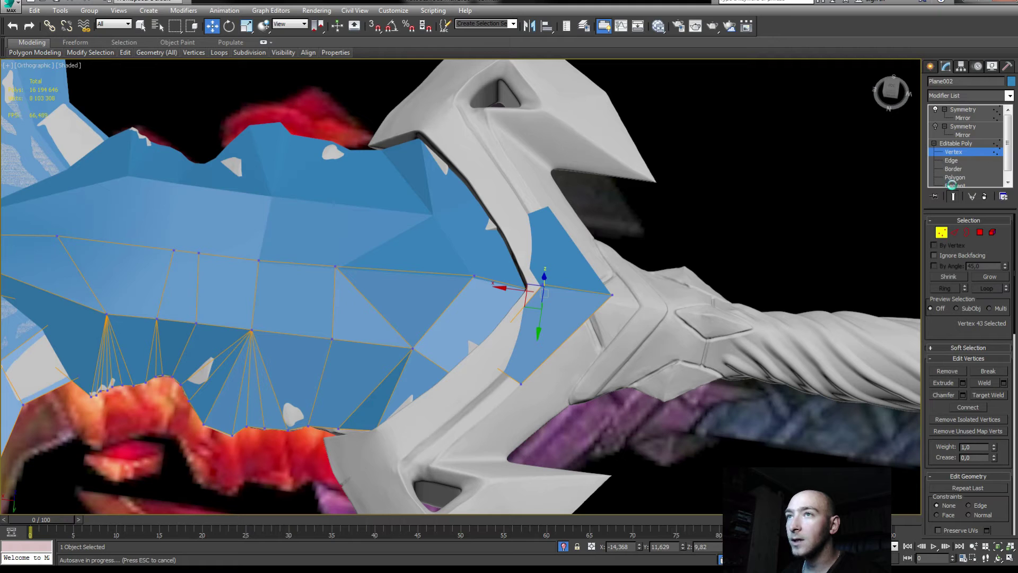
- Isolate the sculpted sword and the blue blade mesh together, hiding the reference image
click(954, 186)
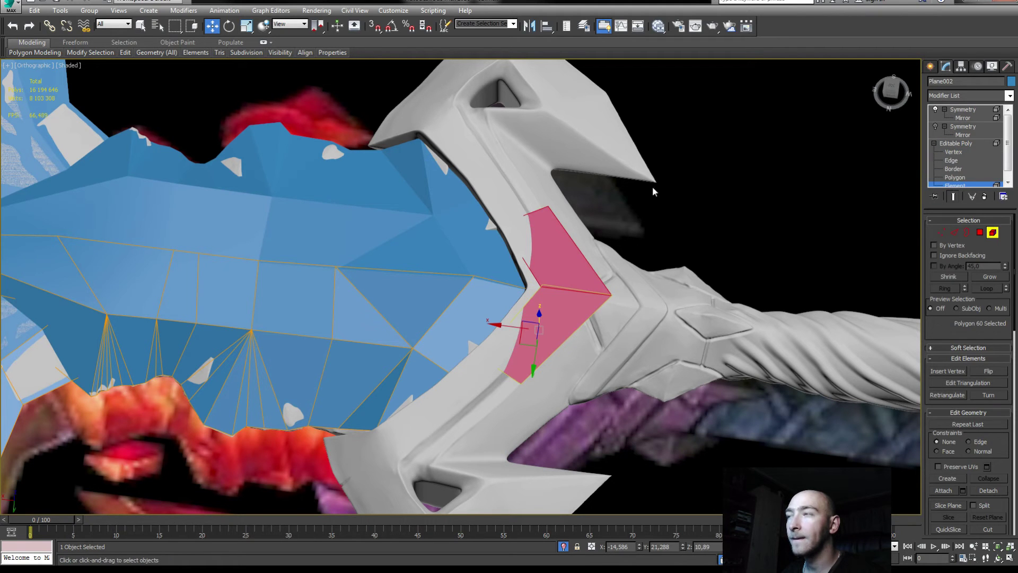
click(800, 107)
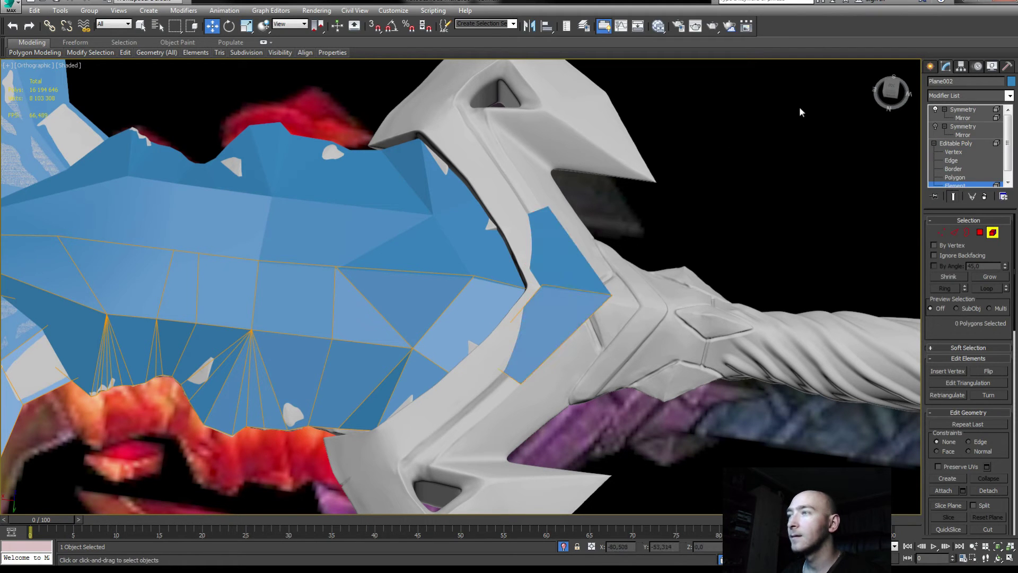
click(931, 66)
click(478, 181)
key(alt+q)
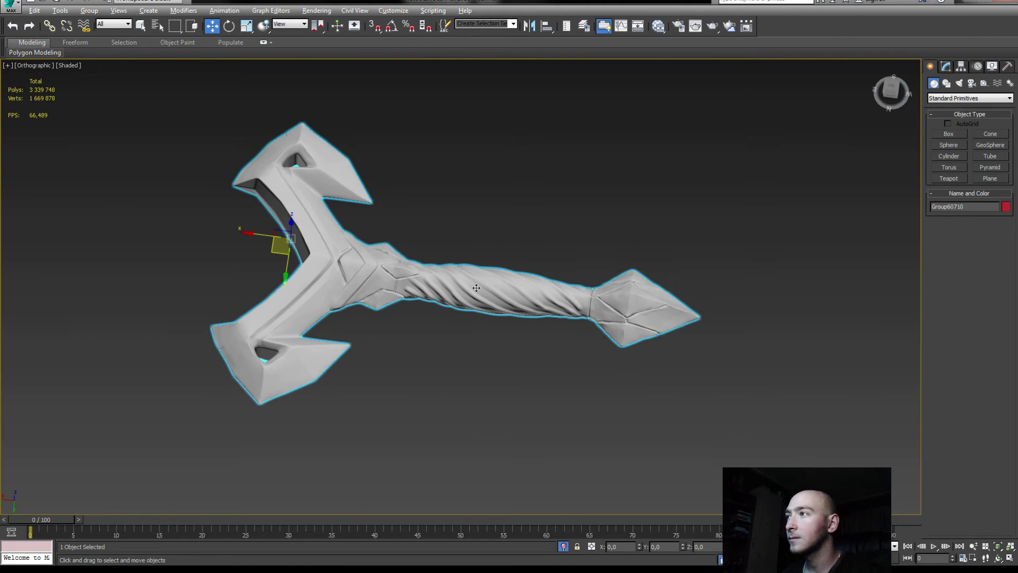
right_click(424, 314)
click(446, 268)
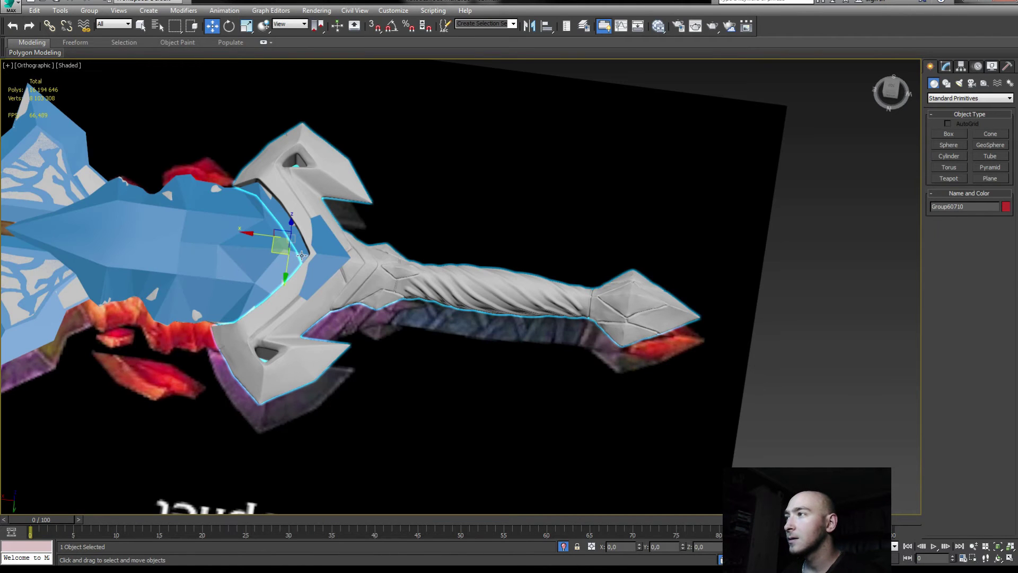
ctrl+click(323, 254)
key(alt+q)
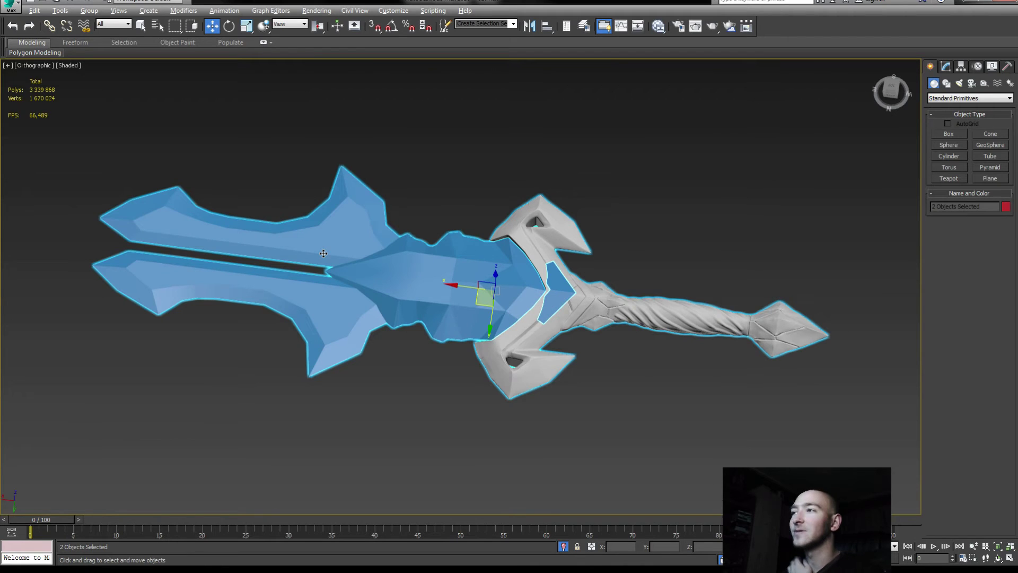
- Select the blue retopology mesh and enter its Editable Poly element level
click(574, 291)
scroll(574, 291, up, 3)
scroll(561, 288, up, 6)
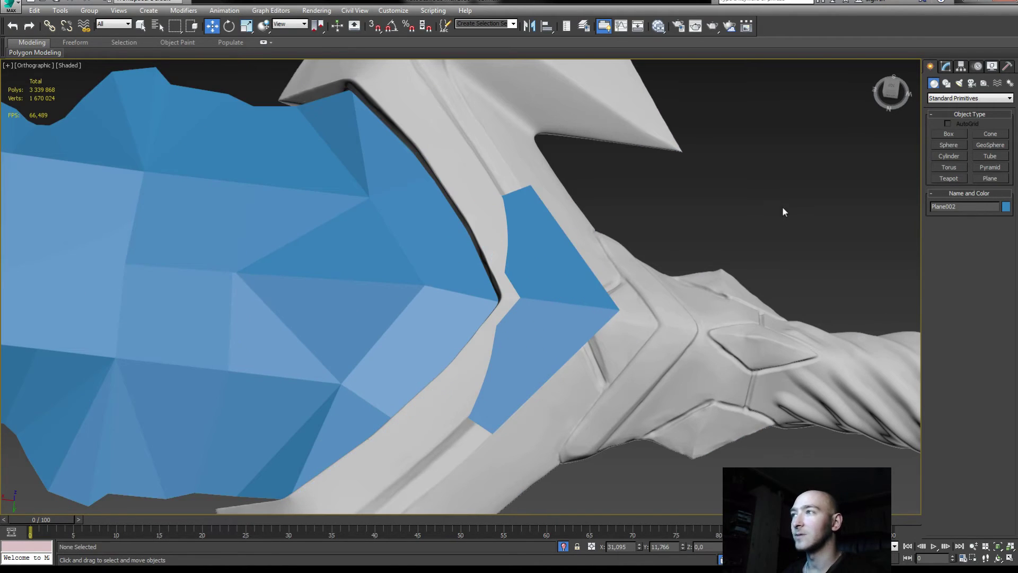
click(947, 66)
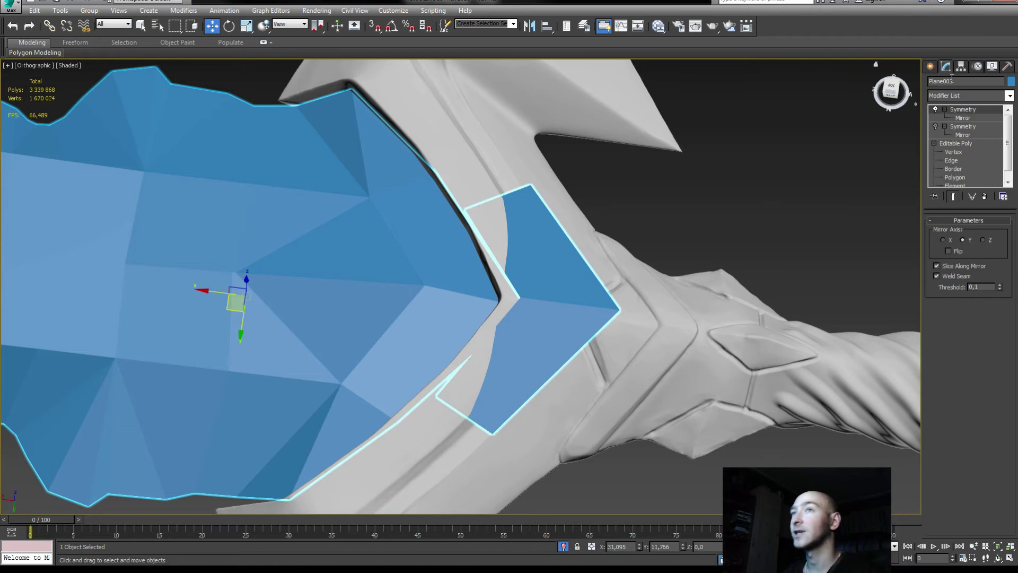
click(946, 186)
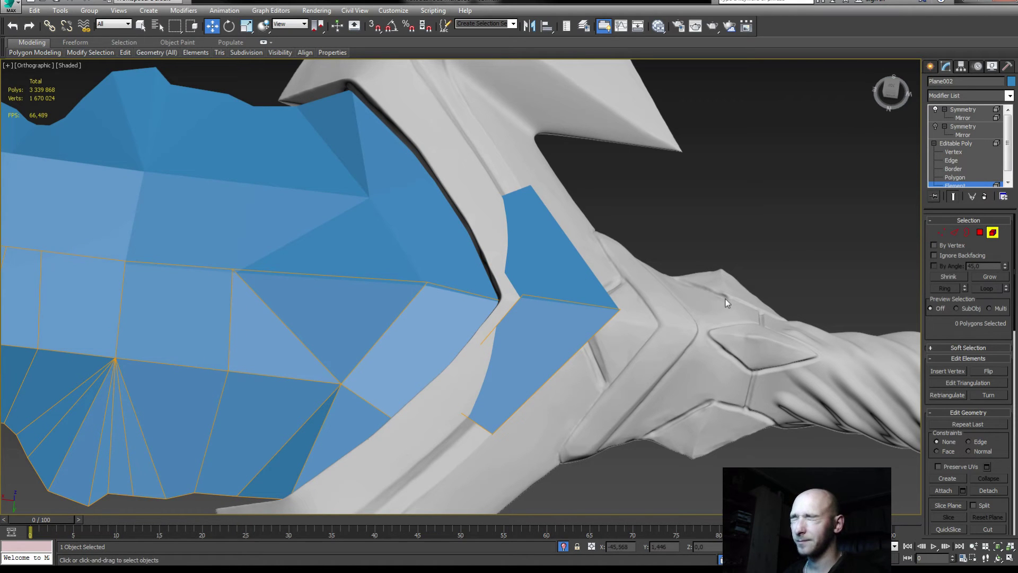
- Select the small blue patch by the guard and frame it in view
click(568, 293)
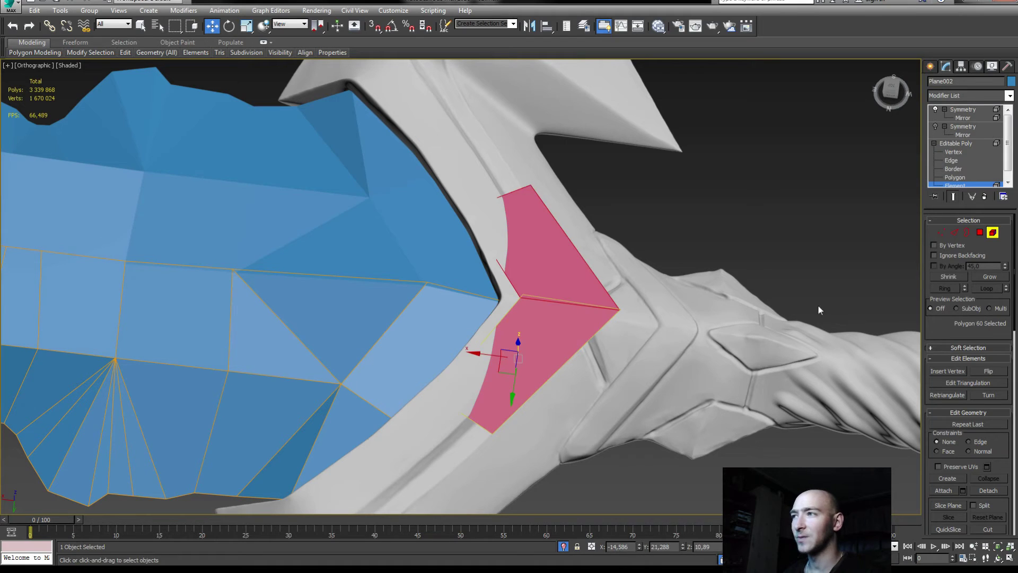
drag(934, 337, 941, 274)
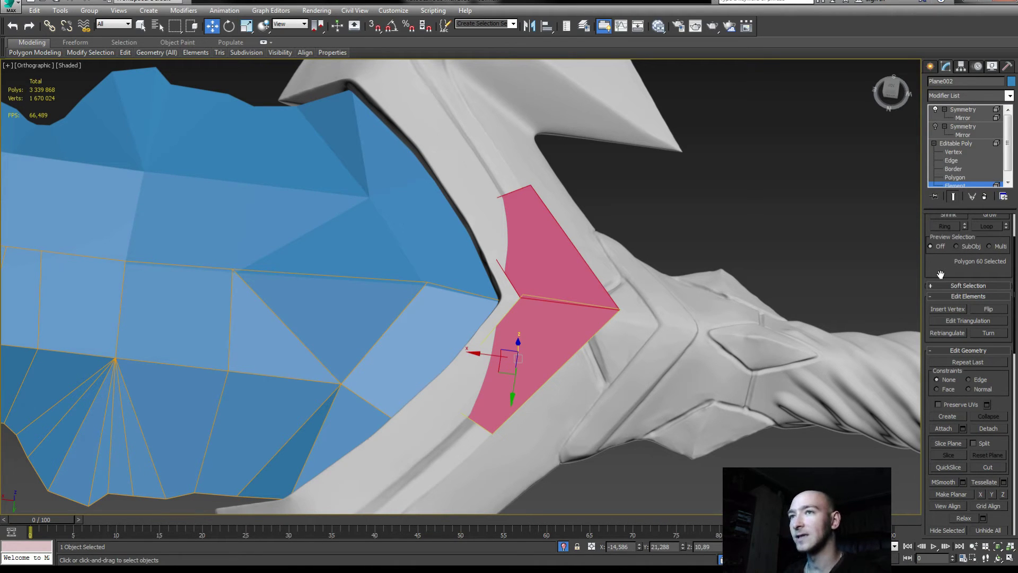
scroll(940, 274, down, 2)
scroll(943, 266, down, 2)
scroll(945, 259, down, 1)
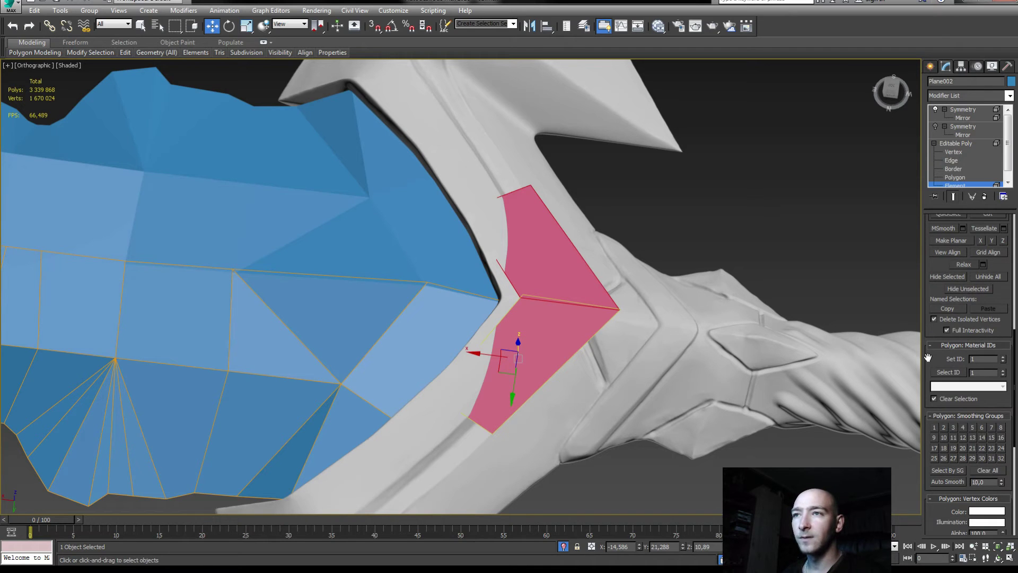
drag(929, 358, 903, 201)
scroll(927, 308, up, 2)
scroll(926, 308, up, 2)
scroll(926, 308, up, 2)
drag(926, 308, 934, 492)
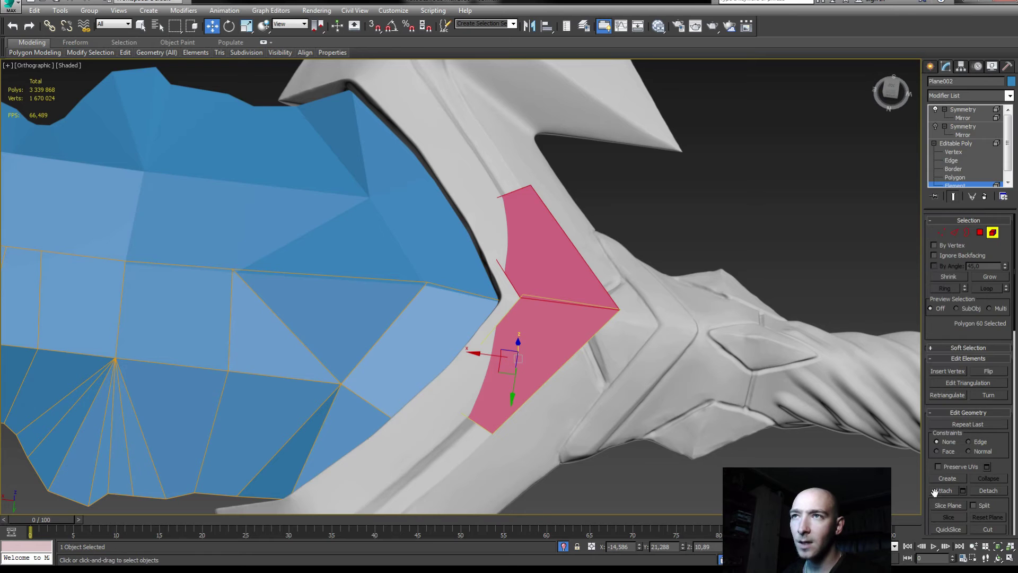
middle_drag(862, 444, 885, 418)
- Extend the small strip's edge down the guard and nudge its upper corner vertex left
click(950, 161)
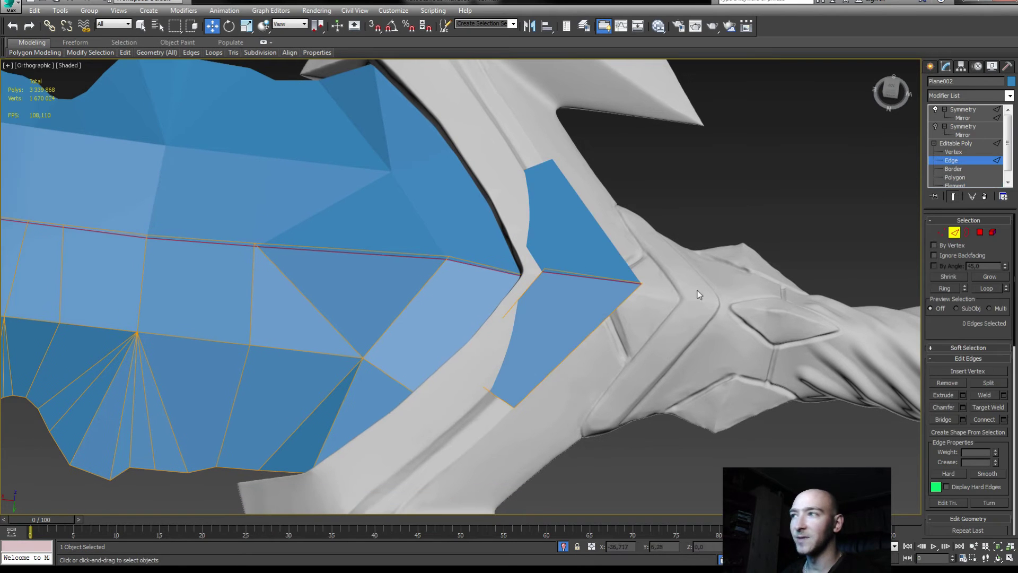
middle_drag(482, 397, 539, 337)
shift+drag(539, 336, 376, 462)
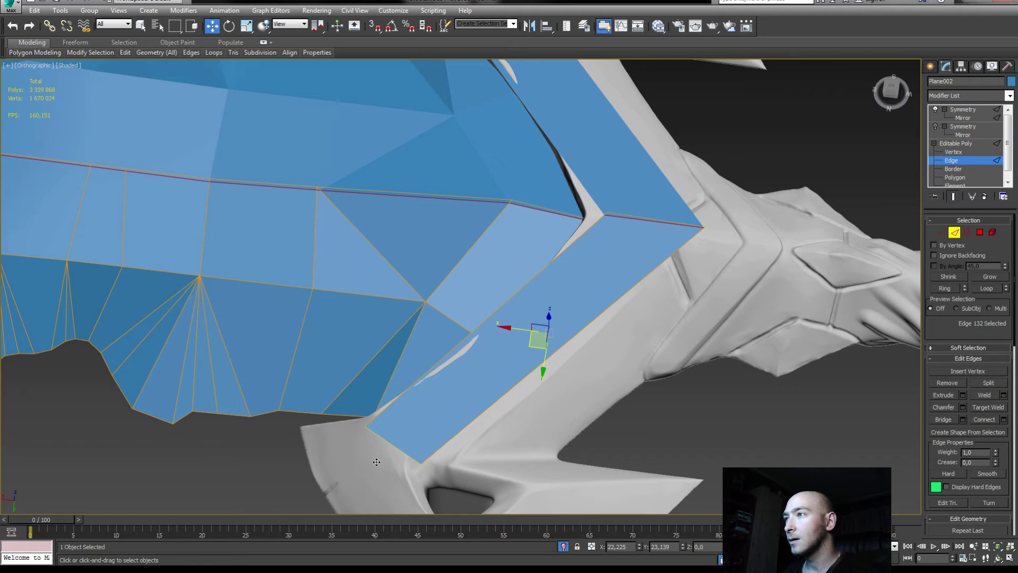
alt+middle_drag(403, 435, 472, 283)
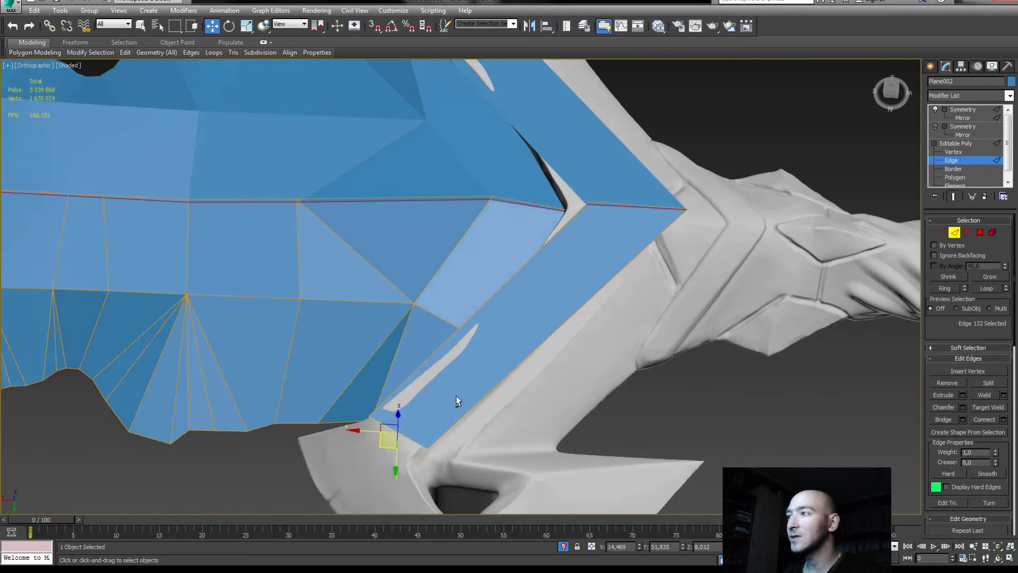
key(1)
click(489, 158)
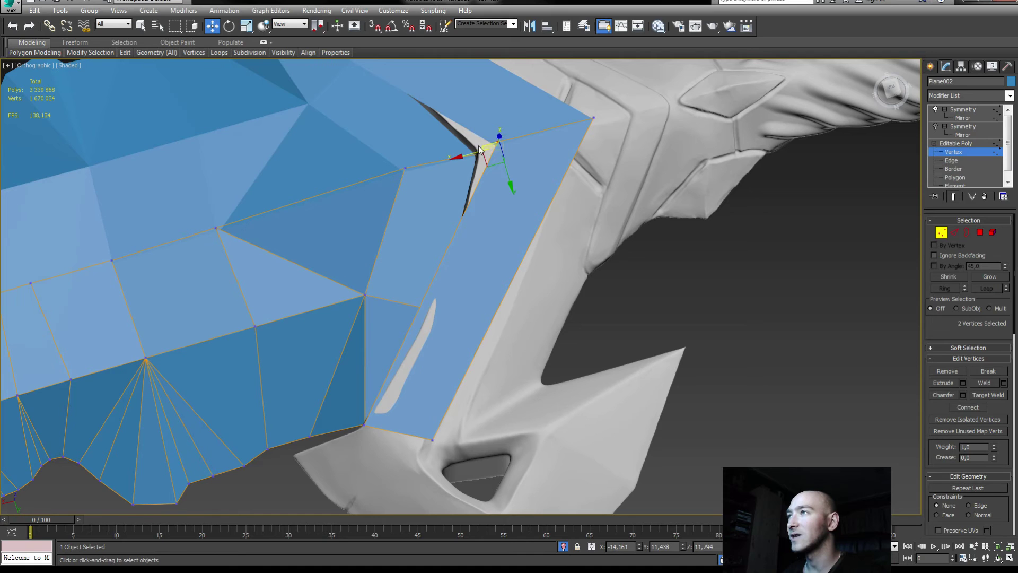
mouse_move(459, 156)
mouse_down()
mouse_move(510, 129)
mouse_move(448, 158)
mouse_up()
- Connect the strip's edges with one new edge and shift it right along the sculpt
key(2)
click(419, 296)
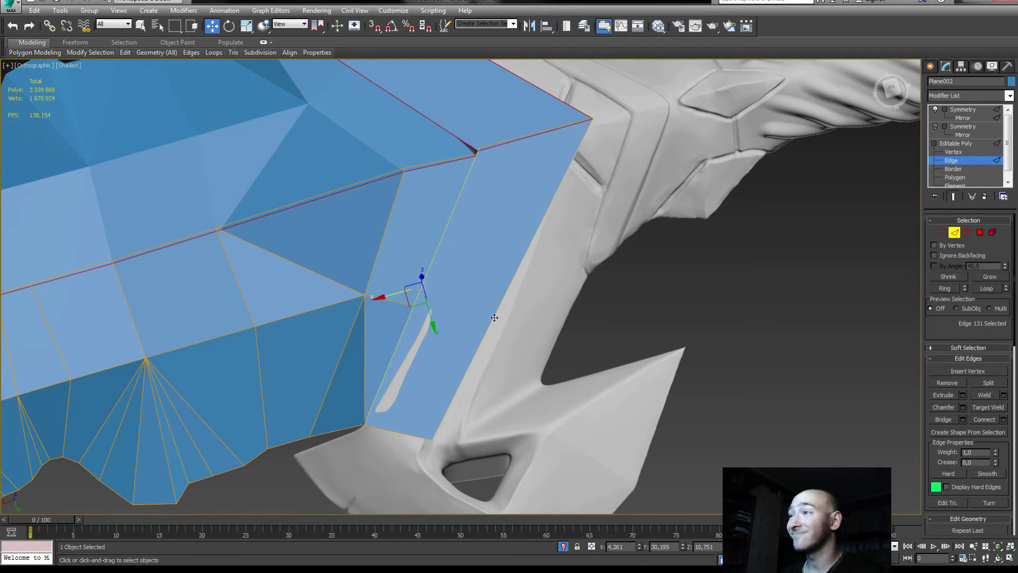
key(ctrl+shift+e)
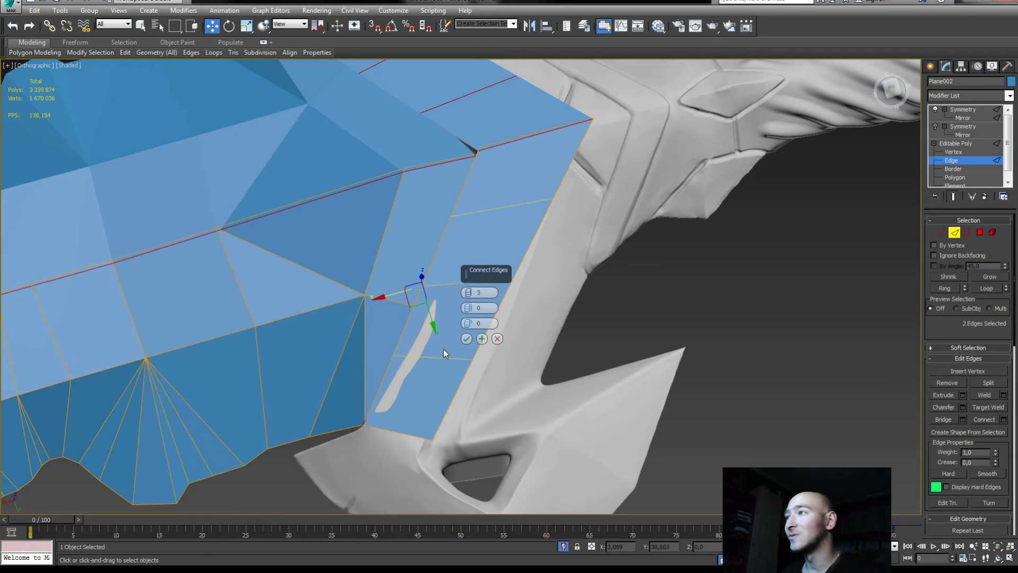
drag(465, 311, 472, 310)
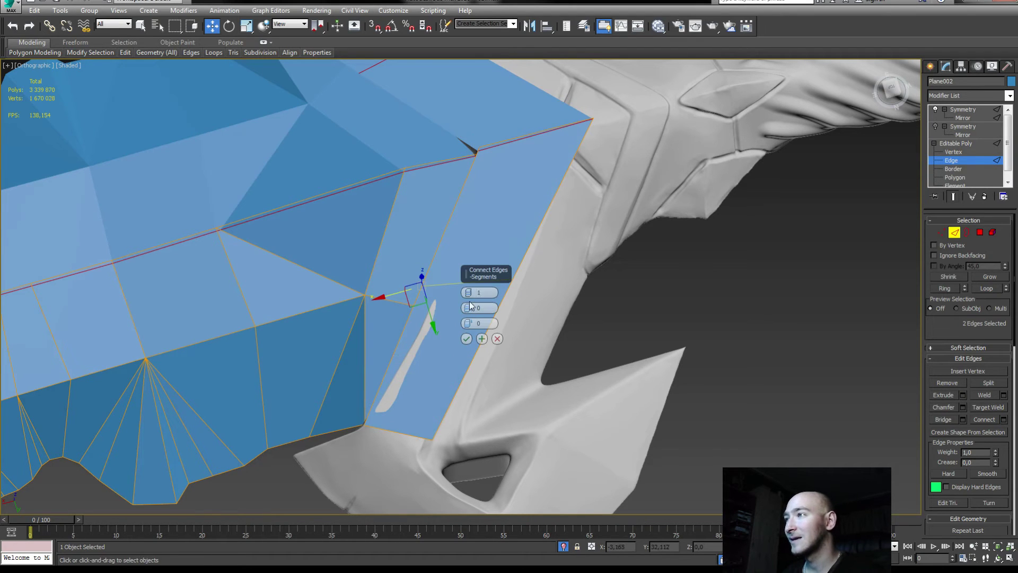
click(466, 339)
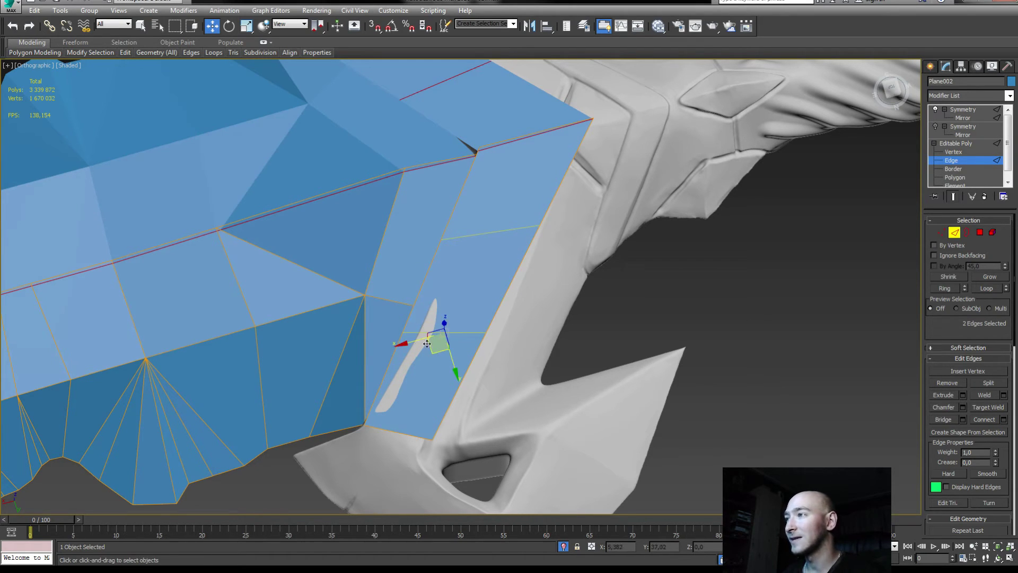
drag(427, 344, 449, 350)
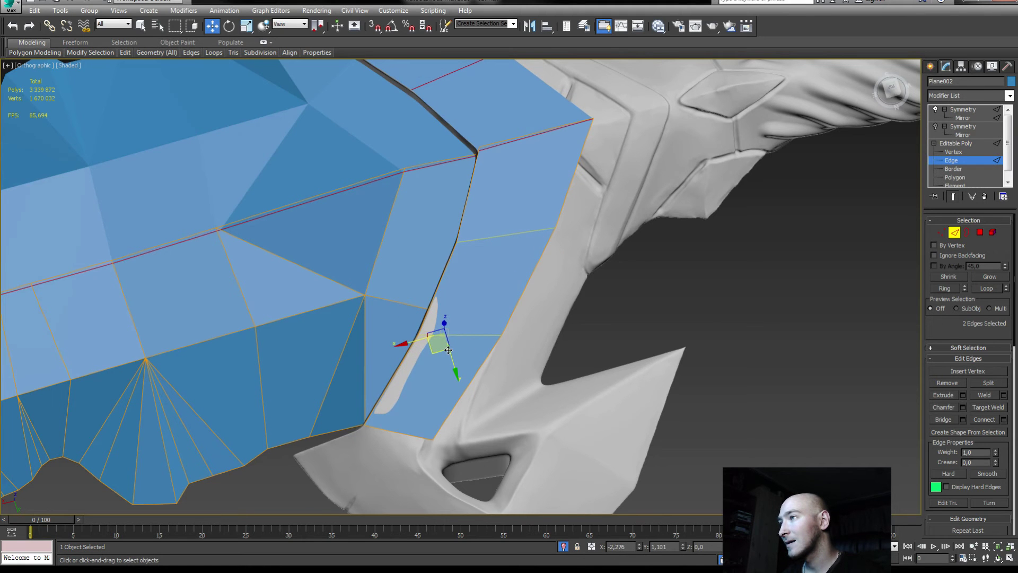
scroll(449, 350, down, 5)
alt+middle_drag(448, 350, 403, 211)
- Lower two top edges of the strip down onto the guard surface
click(368, 216)
drag(366, 195, 368, 202)
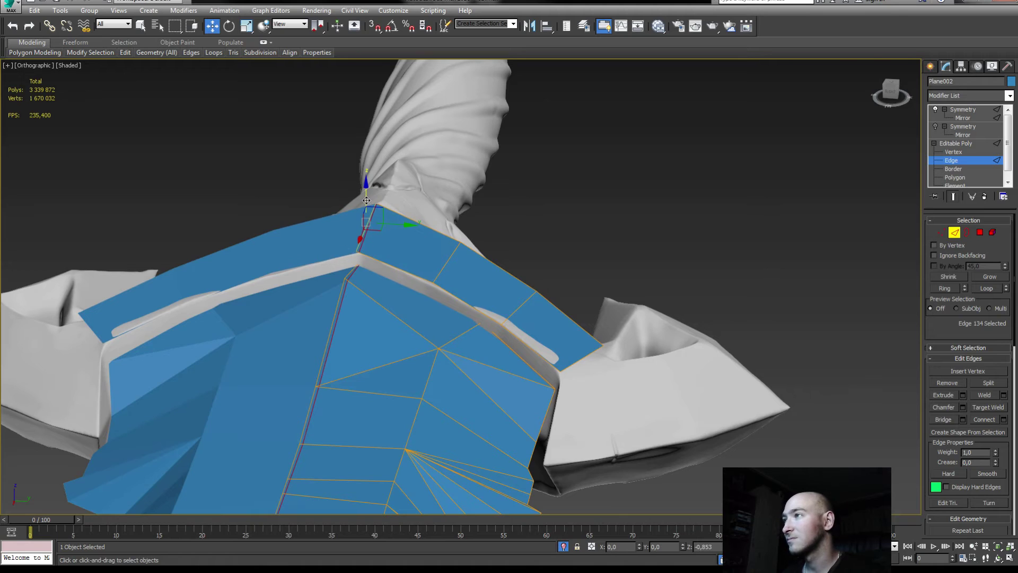
alt+middle_drag(477, 277, 389, 317)
click(398, 264)
mouse_move(398, 264)
alt+middle_down()
mouse_move(302, 225)
mouse_move(378, 240)
alt+middle_up()
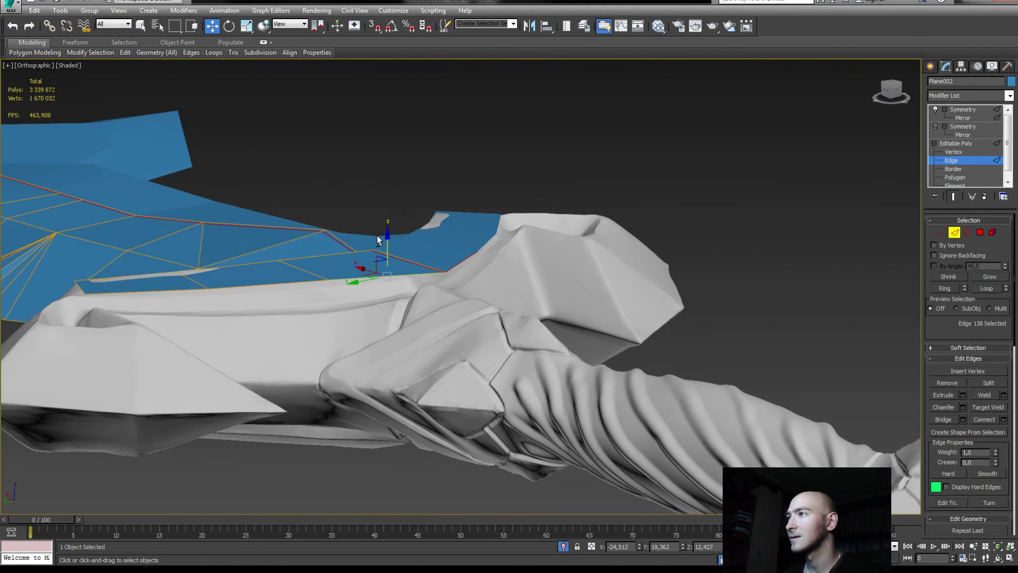
drag(390, 240, 380, 260)
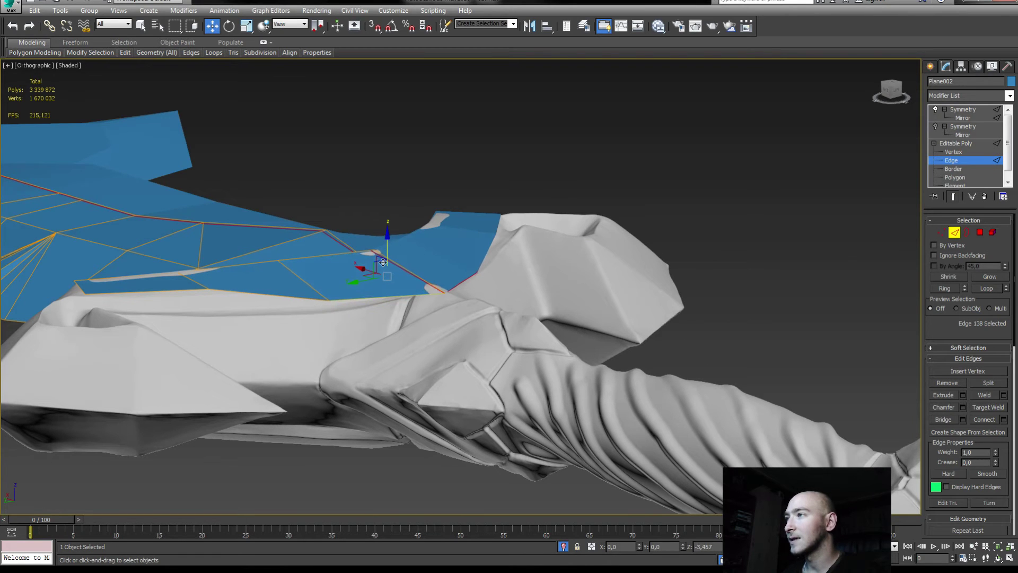
alt+middle_drag(381, 260, 284, 291)
scroll(284, 291, up, 2)
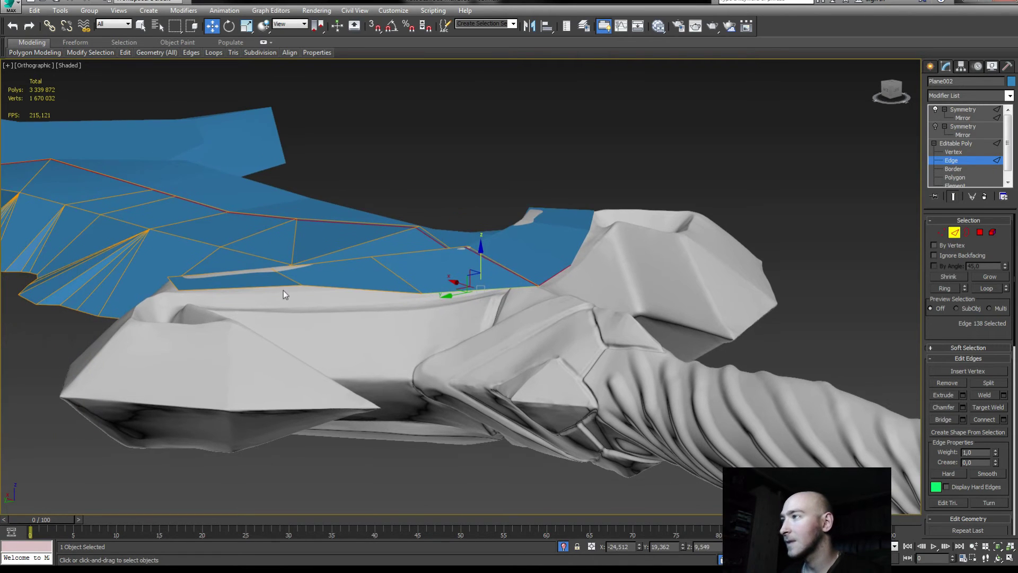
- Reselect the blue mesh at edge level and pick another of its edges
key(2)
click(275, 280)
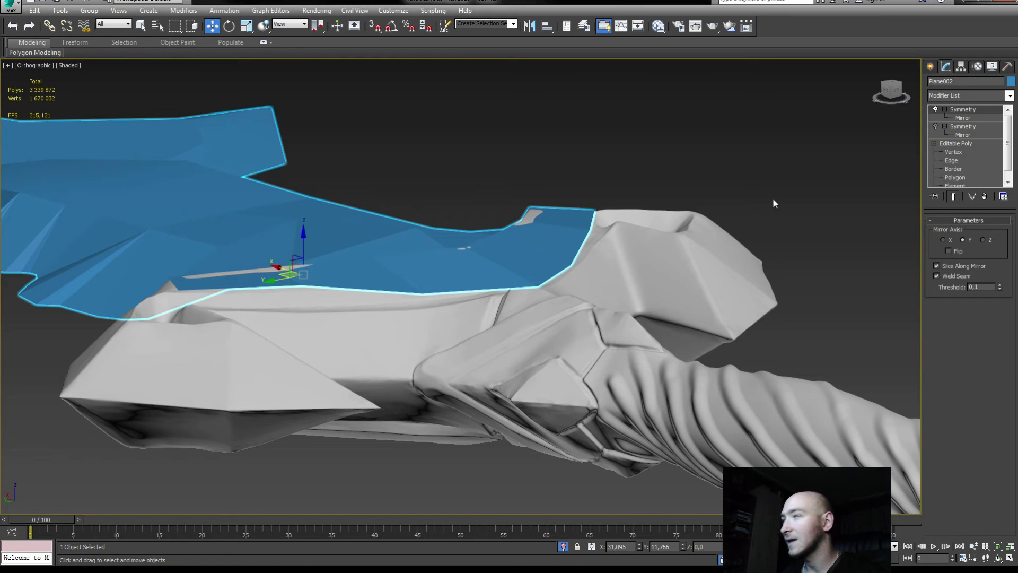
click(952, 161)
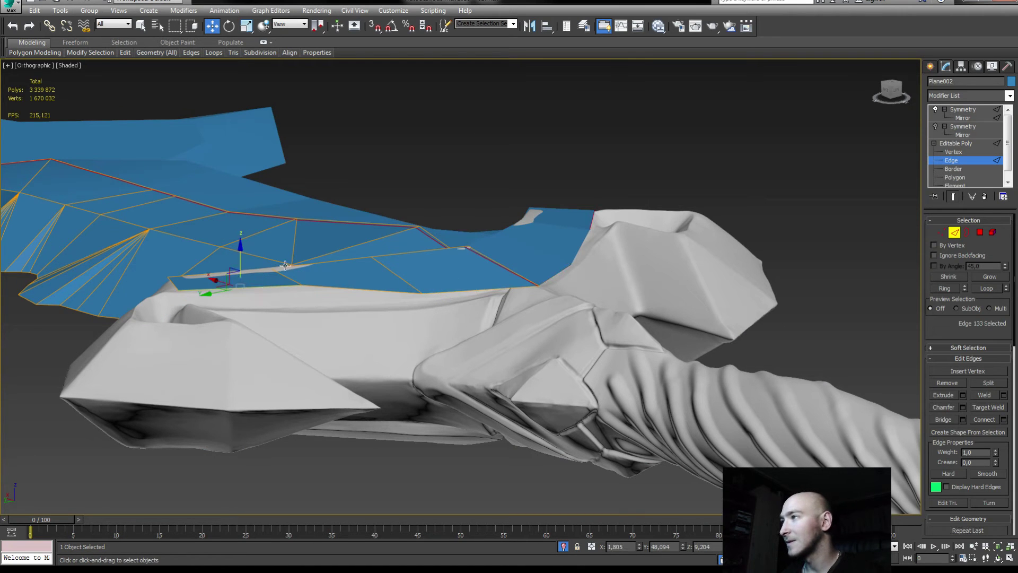
mouse_move(241, 265)
alt+middle_down()
mouse_move(265, 297)
mouse_move(336, 303)
mouse_move(360, 287)
mouse_move(398, 227)
mouse_move(332, 242)
mouse_move(466, 276)
mouse_move(377, 342)
alt+middle_up()
click(286, 290)
alt+middle_drag(286, 291, 289, 400)
- In Top view, pull the strip's tip and top-edge vertices down onto the sculpt
key(t)
scroll(289, 400, up, 3)
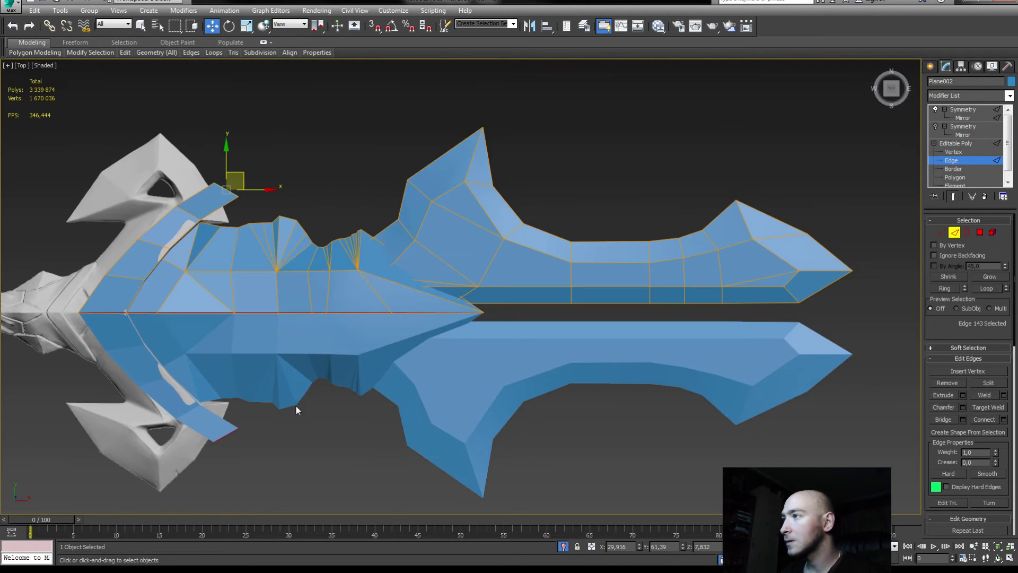
scroll(445, 255, up, 5)
key(1)
drag(533, 104, 487, 145)
middle_drag(486, 145, 533, 174)
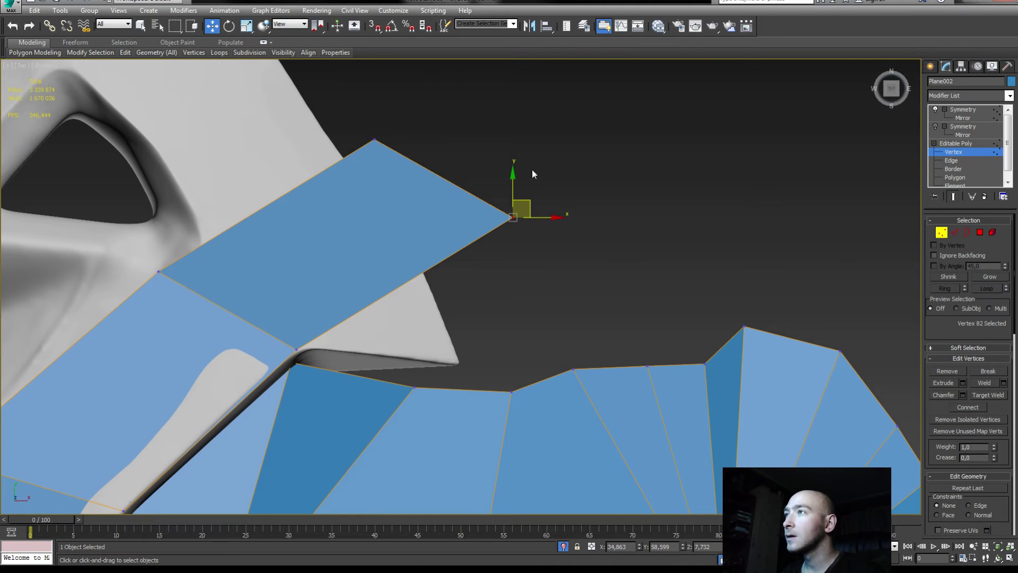
drag(531, 200, 480, 346)
drag(445, 137, 371, 194)
drag(393, 129, 416, 200)
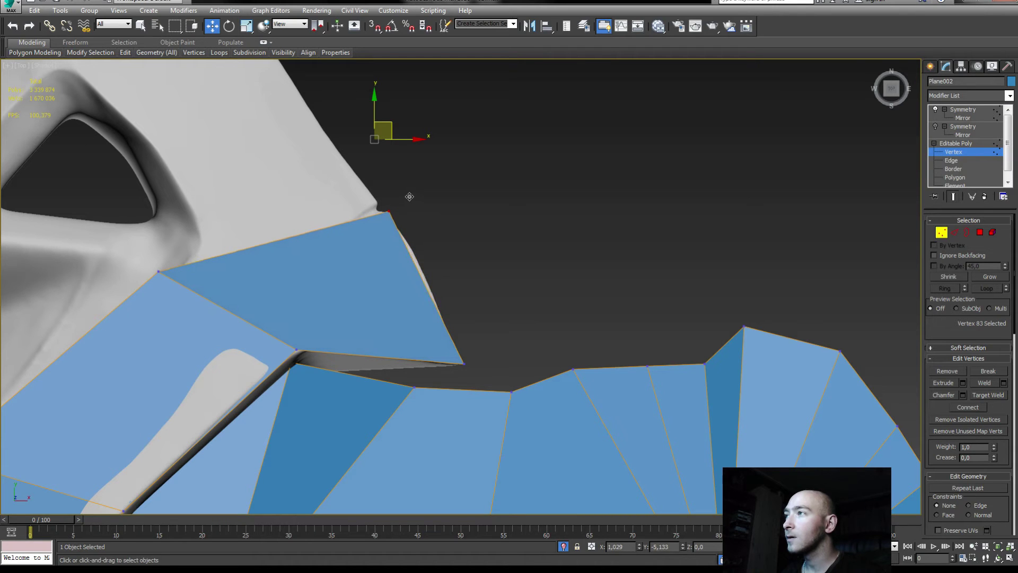
drag(415, 200, 409, 198)
- Lower the pair of edge vertices onto the grey surface and nudge one left
middle_drag(395, 201, 449, 250)
scroll(448, 251, up, 4)
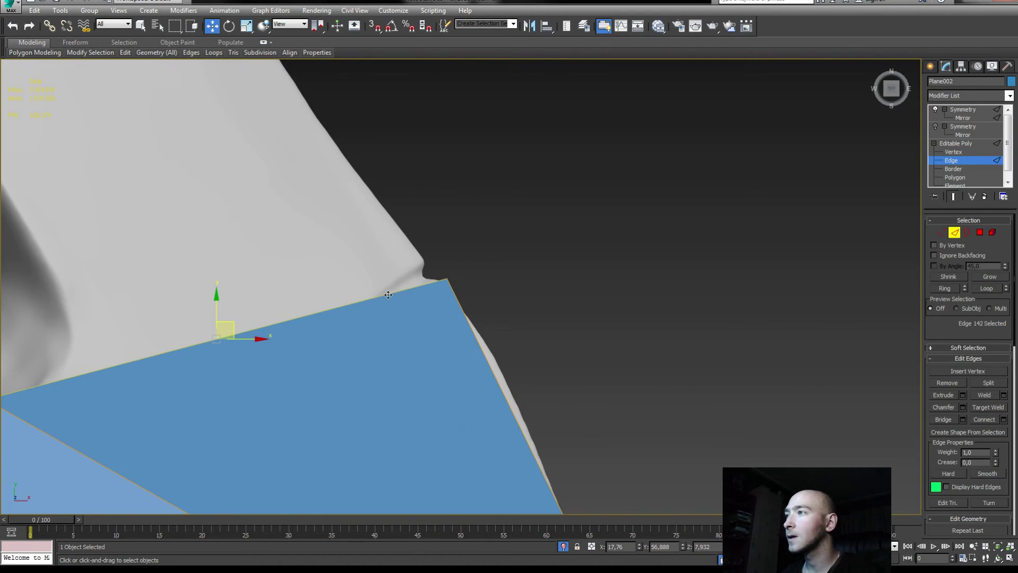
scroll(485, 286, down, 6)
drag(535, 255, 439, 389)
mouse_move(458, 372)
alt+middle_down()
mouse_move(398, 262)
mouse_move(463, 301)
alt+middle_up()
drag(481, 306, 475, 416)
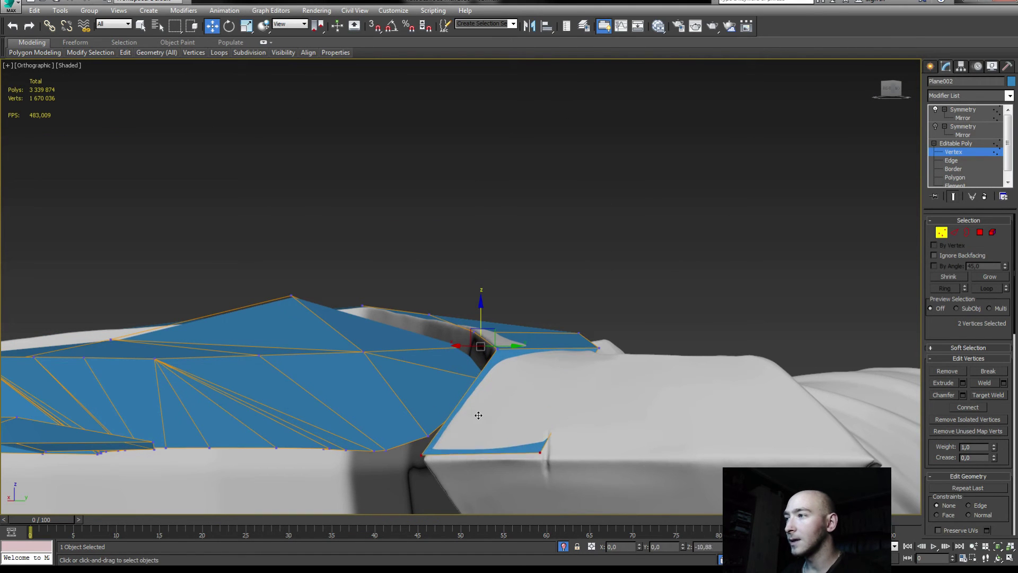
mouse_move(476, 415)
alt+middle_down()
mouse_move(516, 417)
mouse_move(443, 444)
mouse_move(582, 362)
alt+middle_up()
drag(571, 366, 524, 378)
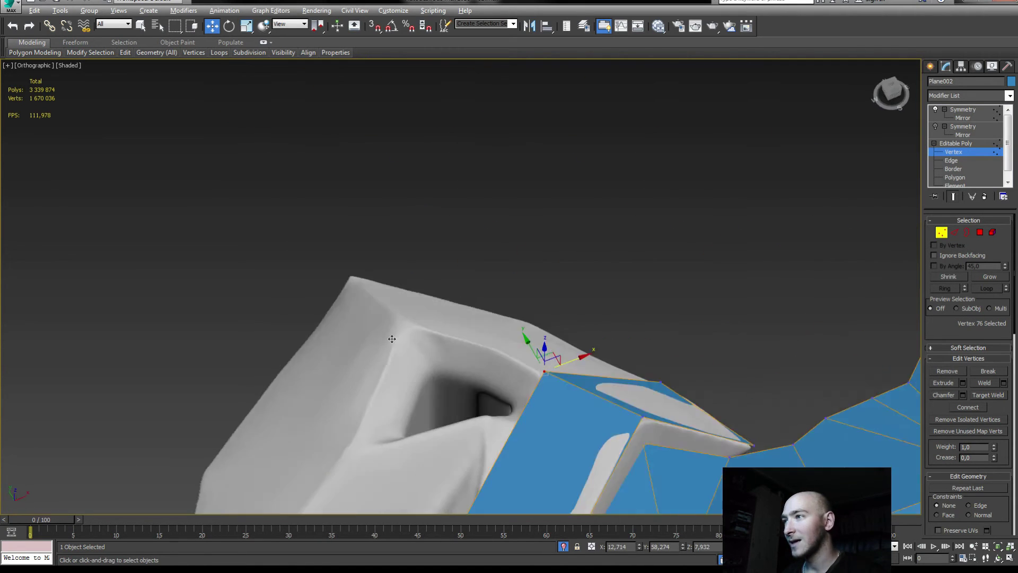
- Extrude new faces from the top border edge across the block and fit the corner vertex
alt+middle_drag(523, 378, 423, 373)
key(2)
click(587, 320)
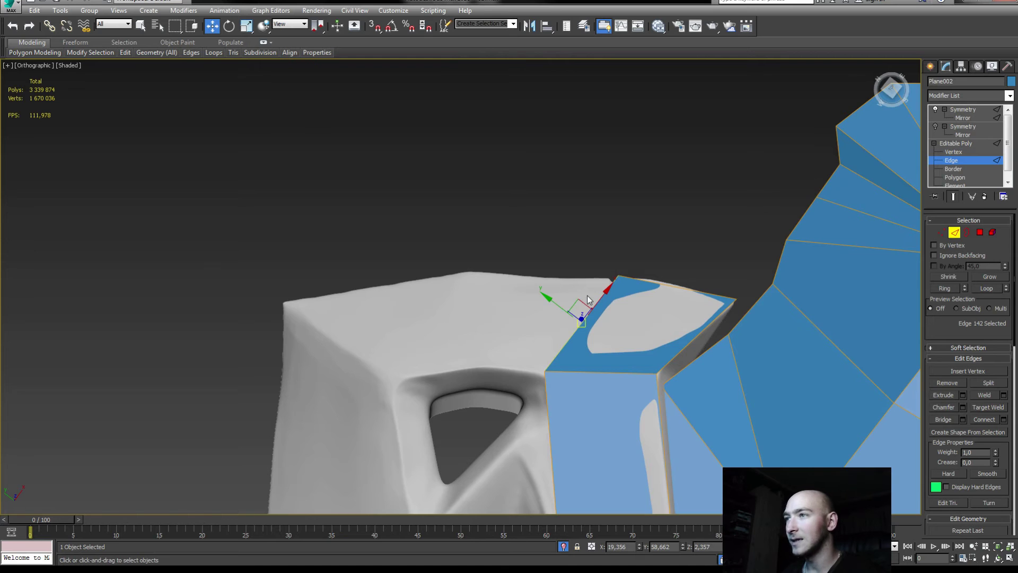
alt+middle_drag(587, 295, 582, 307)
shift+drag(582, 307, 429, 290)
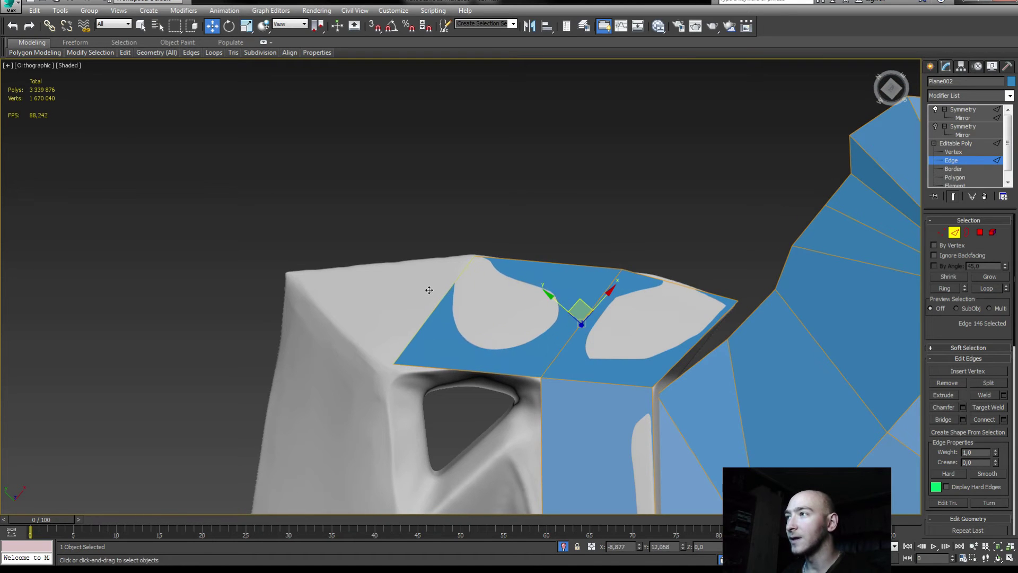
key(1)
drag(394, 357, 470, 269)
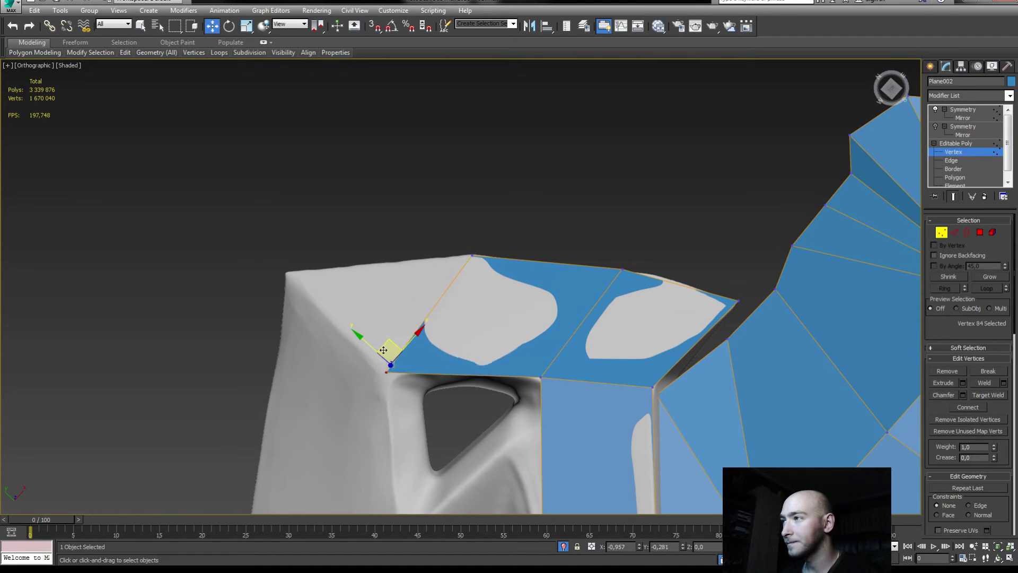
- Extend another strip of faces leftward and remove its extra corner vertex
key(2)
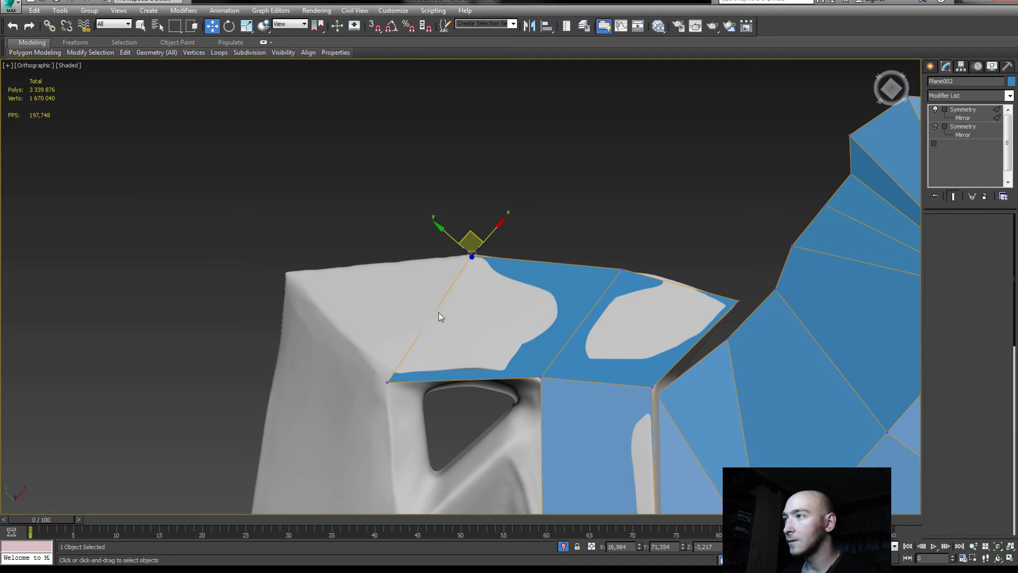
mouse_move(428, 293)
shift+mouse_down()
mouse_move(261, 295)
mouse_move(243, 309)
shift+mouse_up()
key(1)
drag(206, 374, 169, 409)
key(BackSpace)
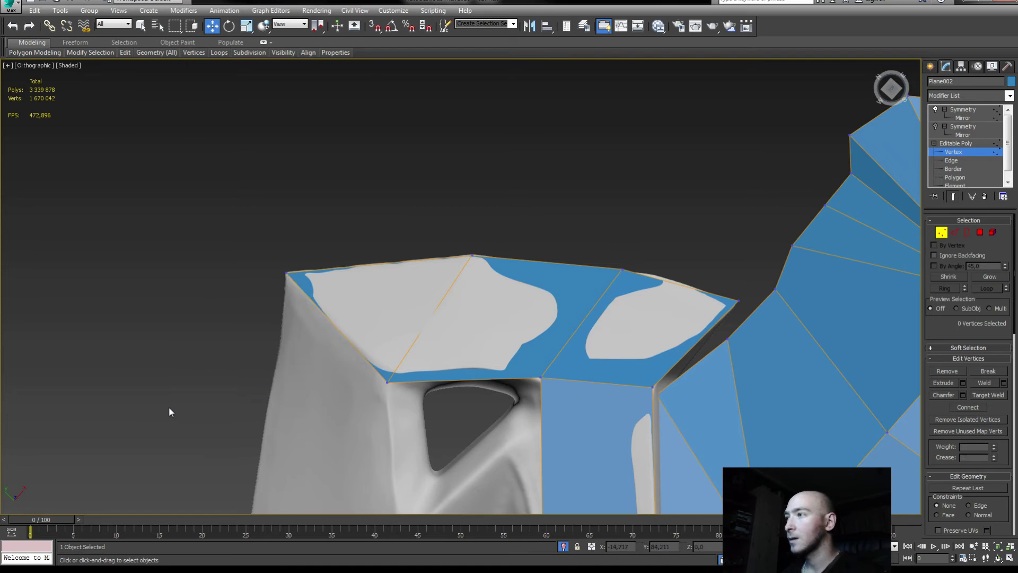
- Extend a strip of faces from the slanted edge down the side and fit its vertex
mouse_move(272, 364)
middle_down()
mouse_move(311, 274)
mouse_move(406, 258)
middle_up()
key(2)
click(370, 232)
shift+drag(409, 174, 410, 334)
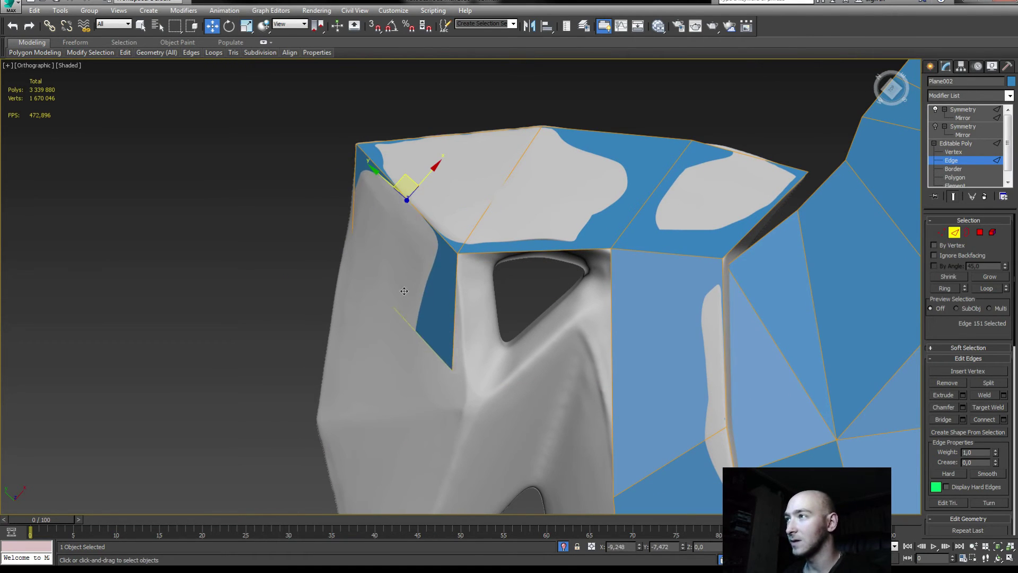
key(1)
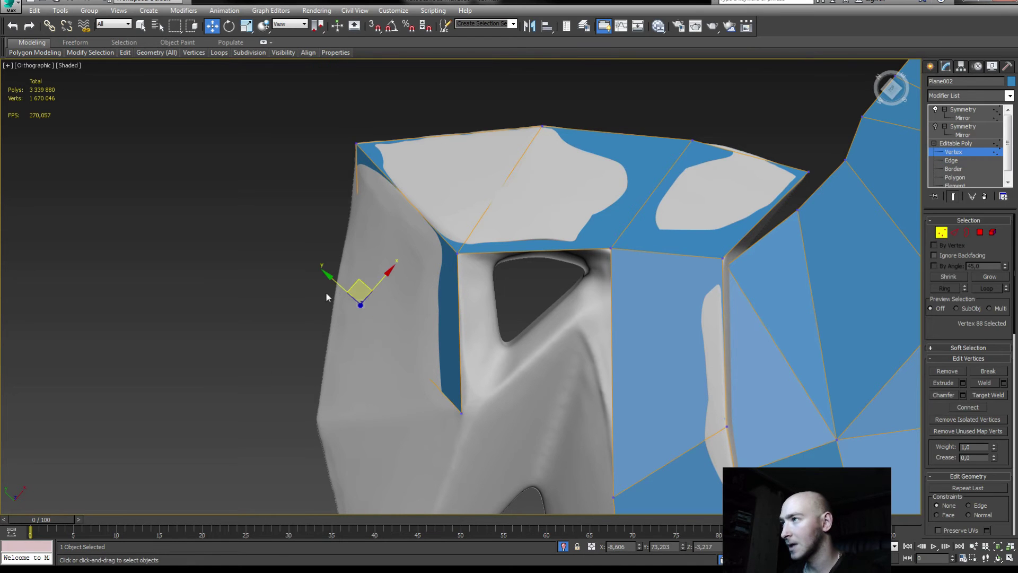
drag(359, 279, 313, 409)
mouse_move(314, 409)
alt+middle_down()
mouse_move(384, 390)
mouse_move(405, 311)
mouse_move(370, 317)
mouse_move(354, 383)
mouse_move(416, 406)
mouse_move(376, 304)
alt+middle_up()
- Extrude a new face downward and pull its lower corner vertex further down
key(1)
key(2)
mouse_move(359, 304)
shift+mouse_down()
mouse_move(360, 377)
mouse_move(409, 471)
shift+mouse_up()
alt+middle_drag(409, 471, 398, 337)
key(1)
click(342, 432)
drag(342, 413, 355, 453)
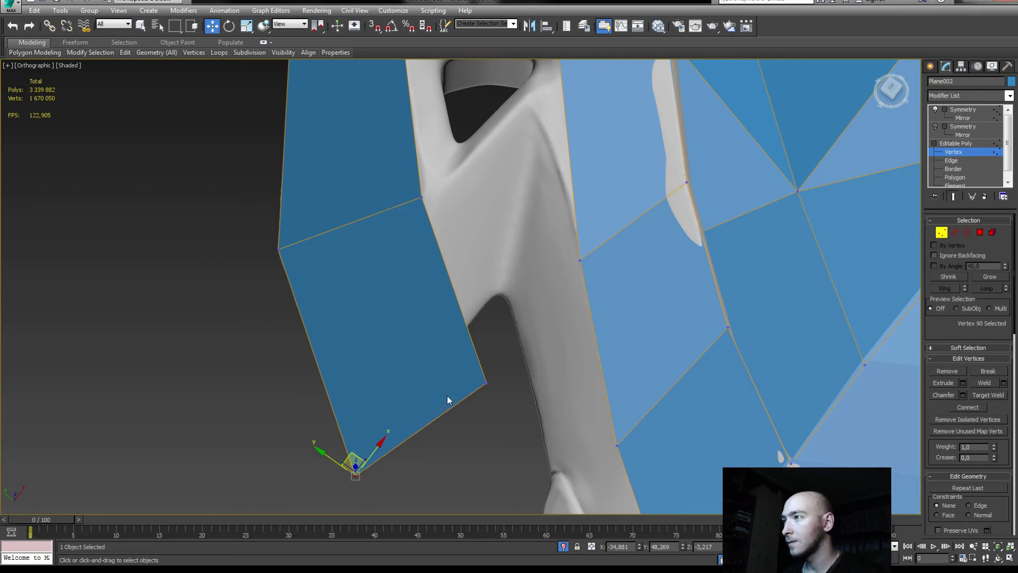
key(1)
key(1)
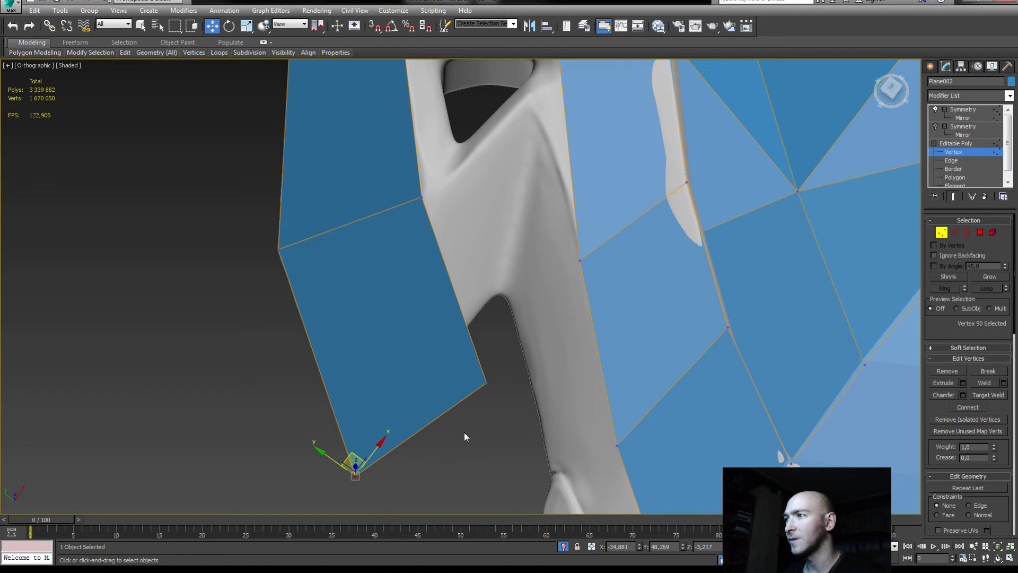
- Target Weld the loose vertex onto the upper vertex
click(379, 360)
right_click(379, 360)
click(351, 429)
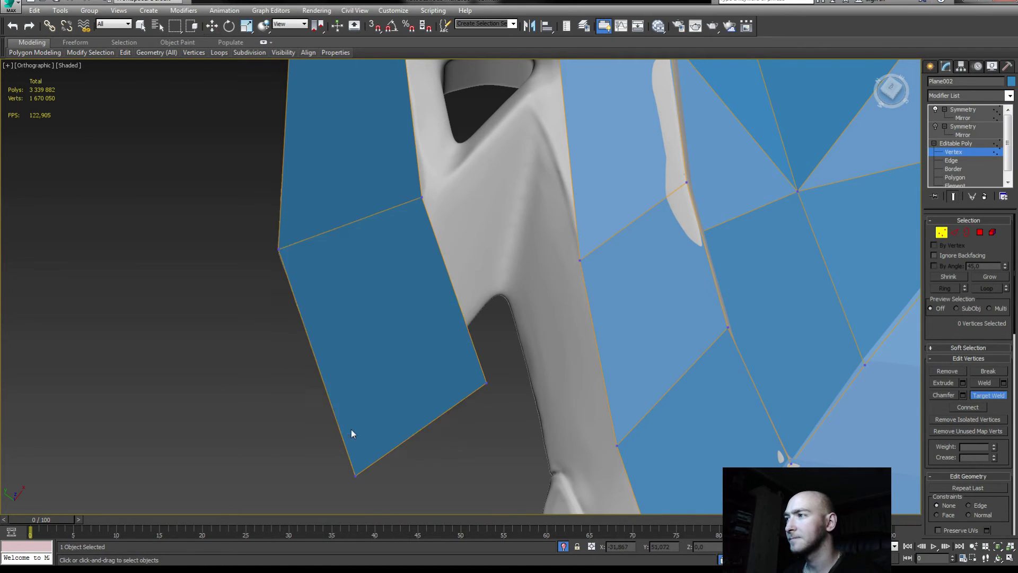
click(486, 382)
click(422, 198)
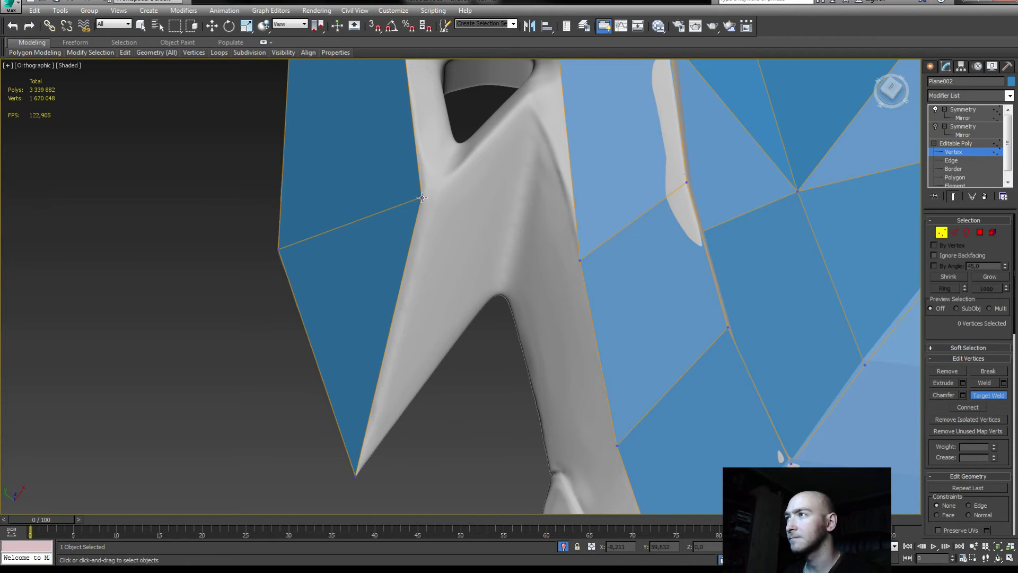
key(2)
- Extend a new face toward the upper right and fit its lower-right vertex onto the surface
key(w)
click(384, 332)
shift+drag(387, 323, 499, 212)
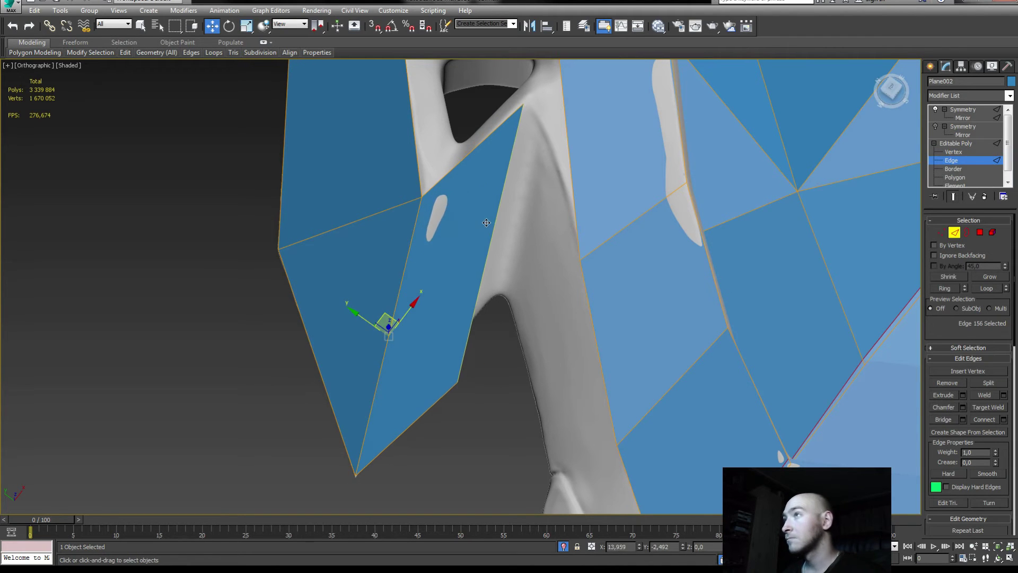
key(1)
click(470, 366)
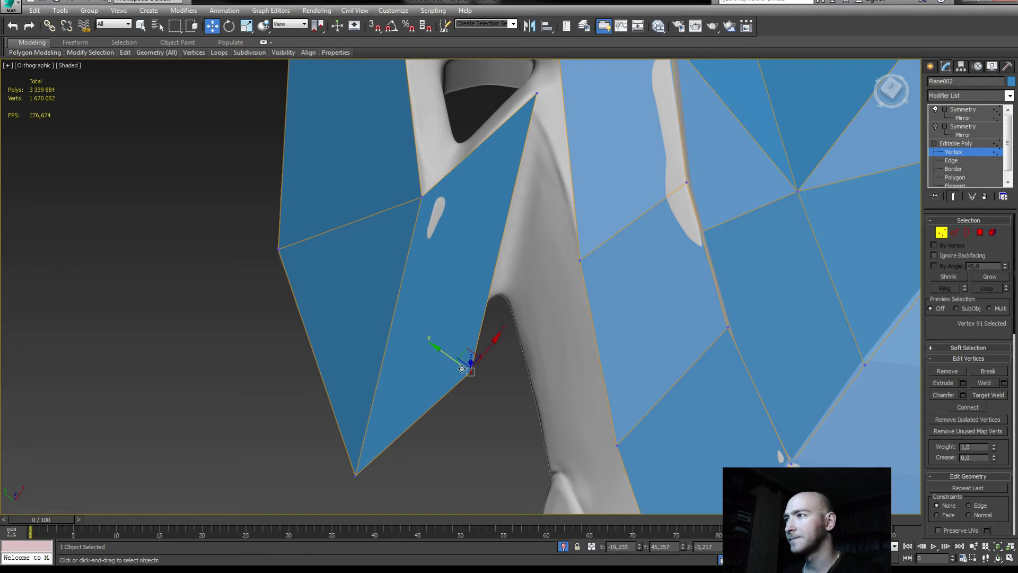
drag(467, 357, 500, 267)
mouse_move(501, 267)
alt+middle_down()
mouse_move(398, 257)
mouse_move(434, 319)
mouse_move(428, 225)
alt+middle_up()
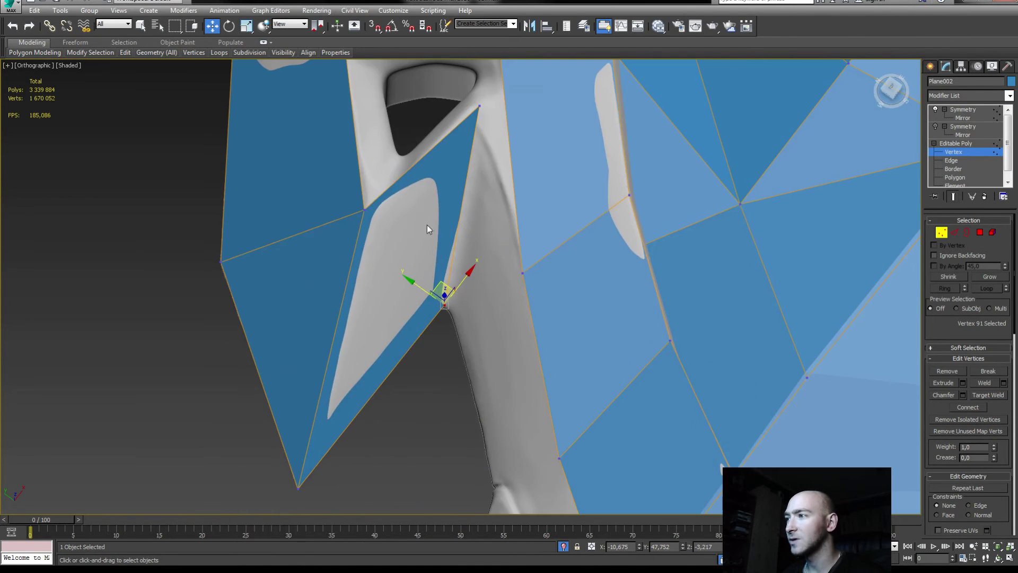
- Extend thin faces down into the opening and reshape them with a vertex move
scroll(438, 327, down, 3)
key(2)
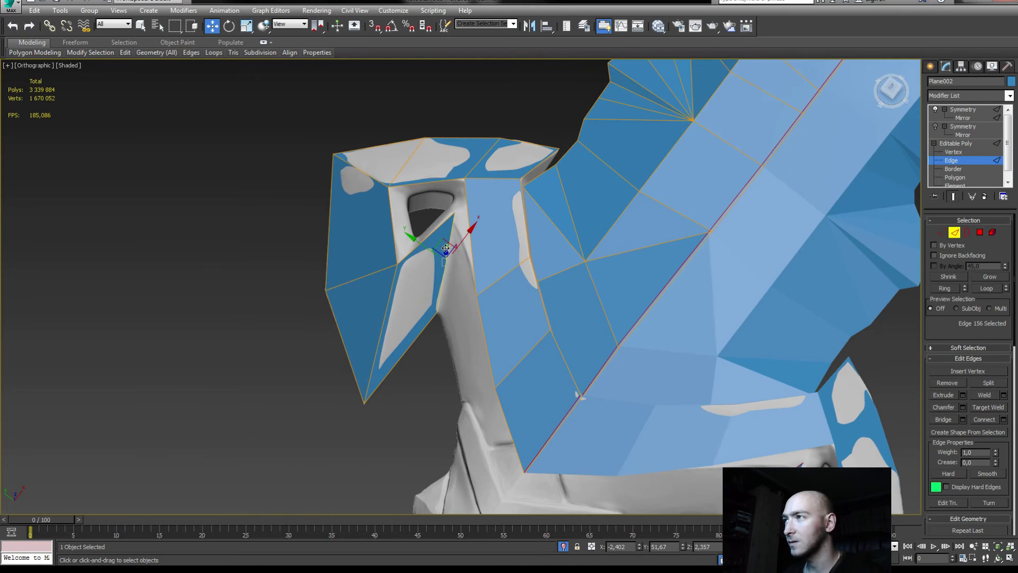
drag(444, 246, 459, 333)
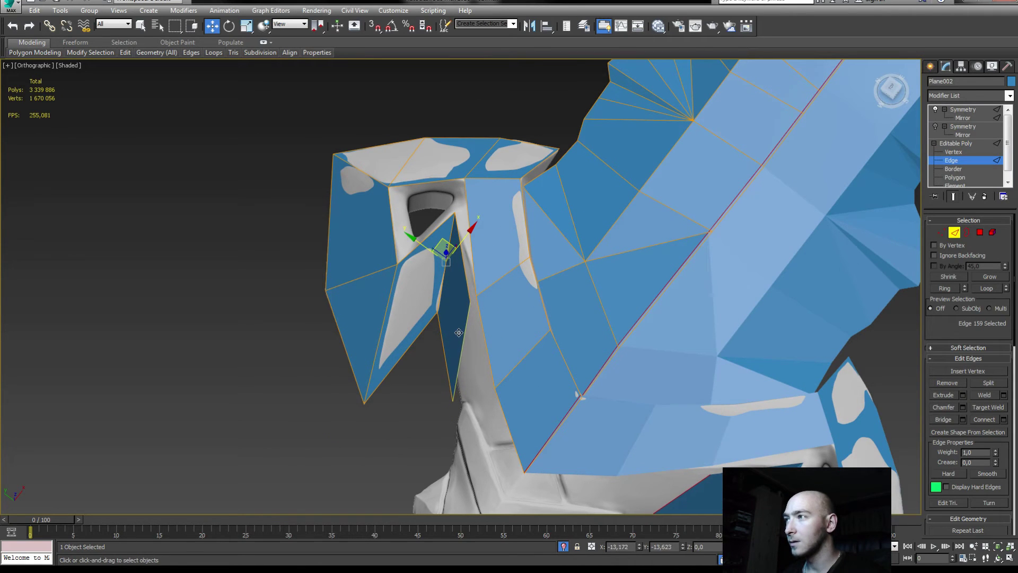
click(461, 328)
shift+drag(460, 329, 475, 418)
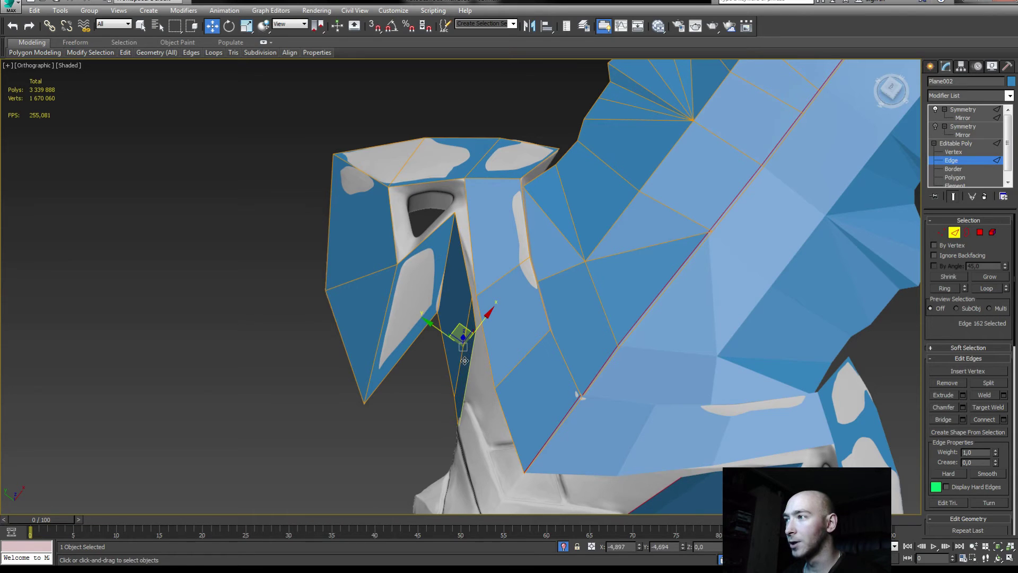
middle_drag(474, 418, 472, 348)
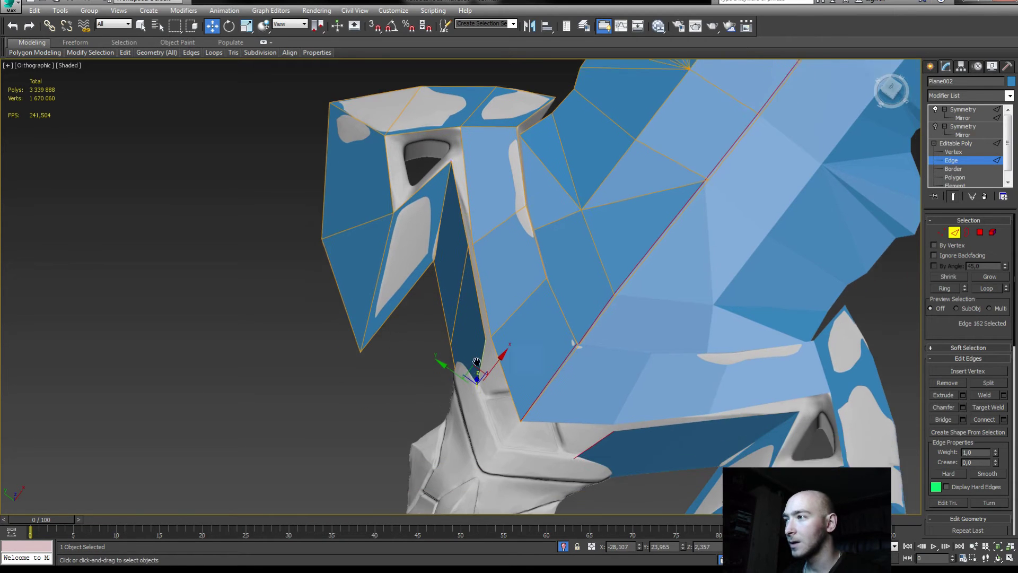
key(1)
drag(462, 395, 453, 377)
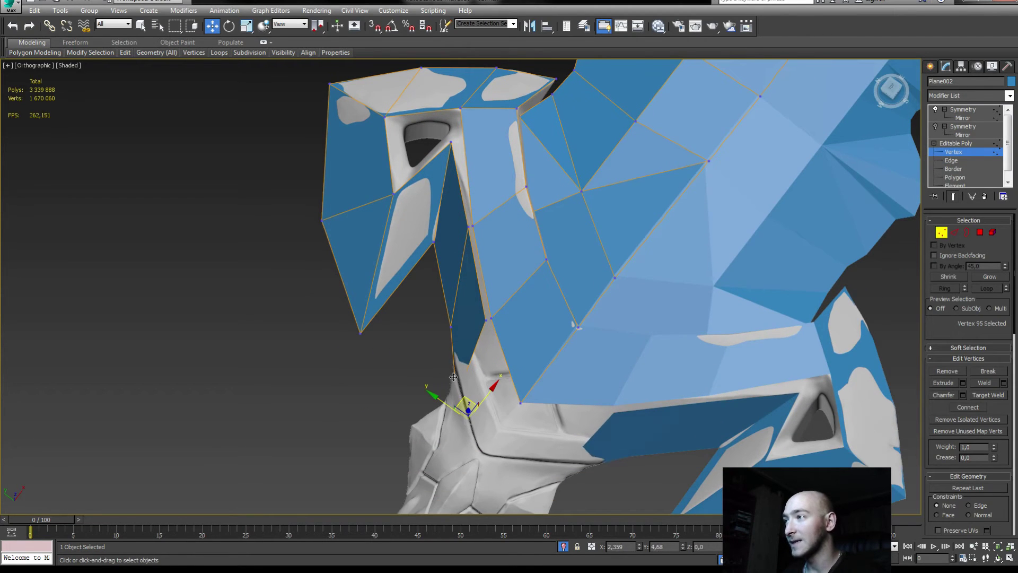
mouse_move(448, 362)
alt+middle_down()
mouse_move(481, 349)
mouse_move(436, 411)
alt+middle_up()
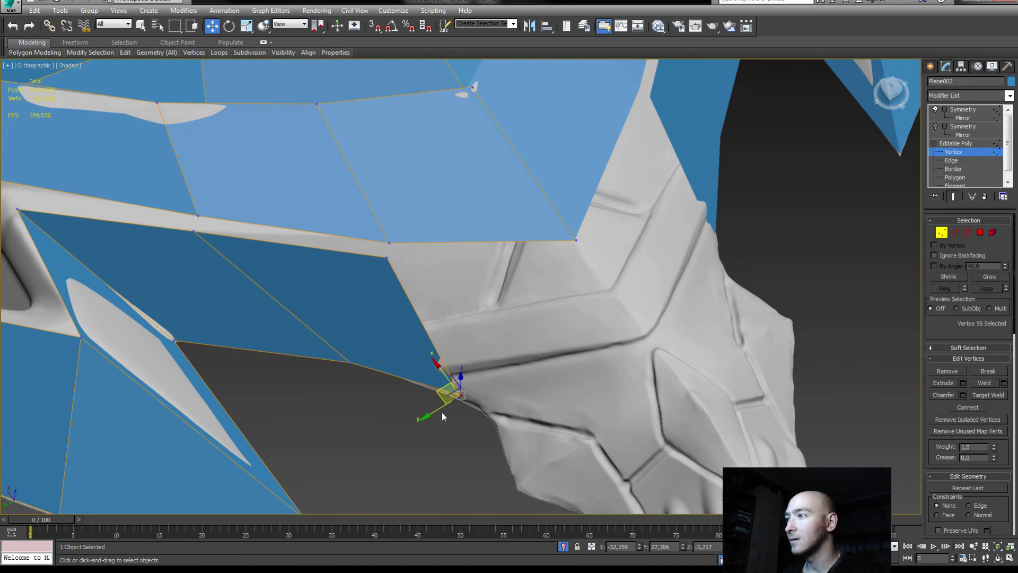
- Slide a vertex onto the surface and bridge two edges with new faces
mouse_move(403, 379)
alt+middle_down()
mouse_move(371, 345)
mouse_move(384, 311)
alt+middle_up()
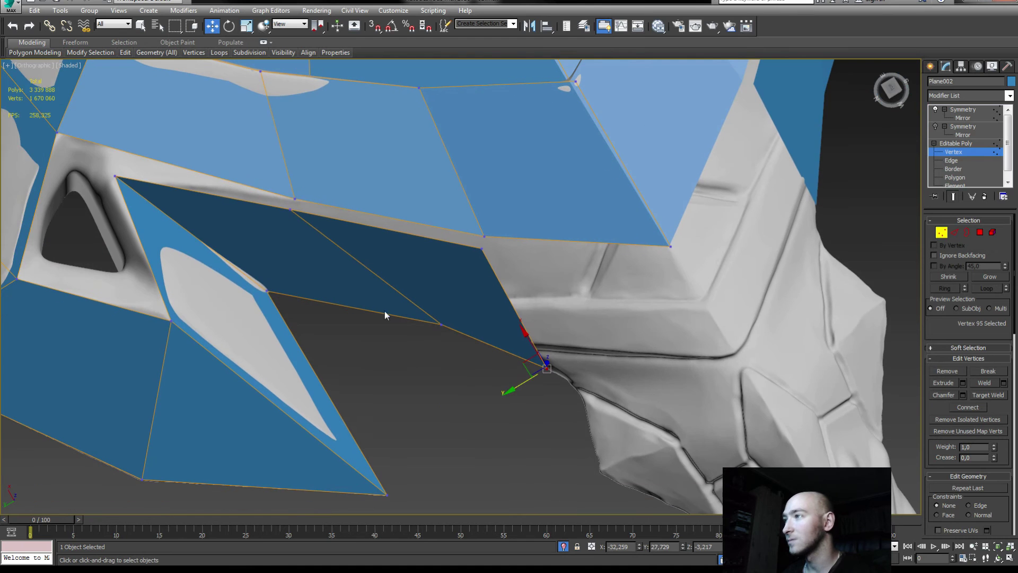
drag(425, 333, 348, 295)
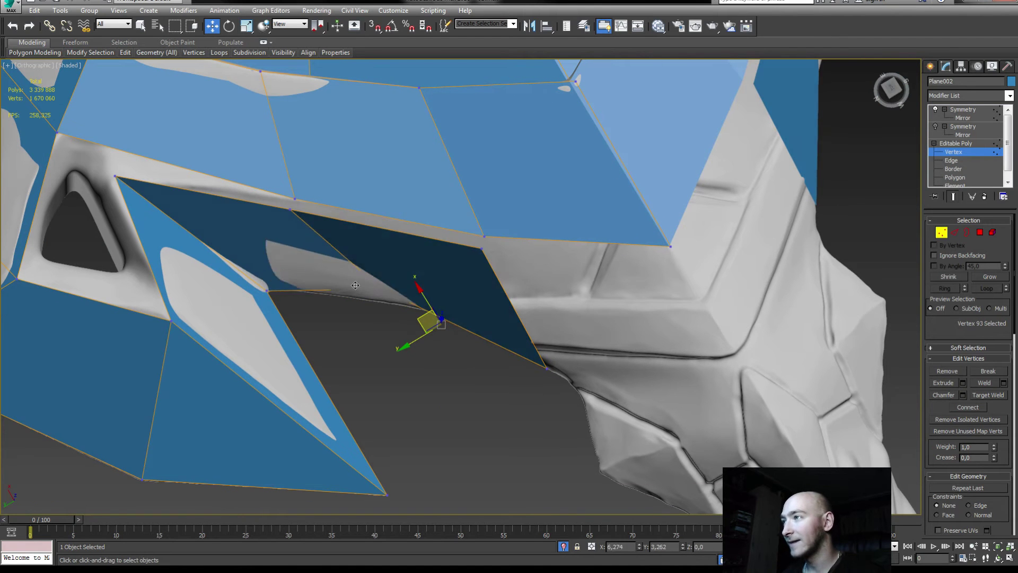
alt+middle_drag(350, 296, 307, 250)
key(2)
click(305, 241)
ctrl+click(300, 216)
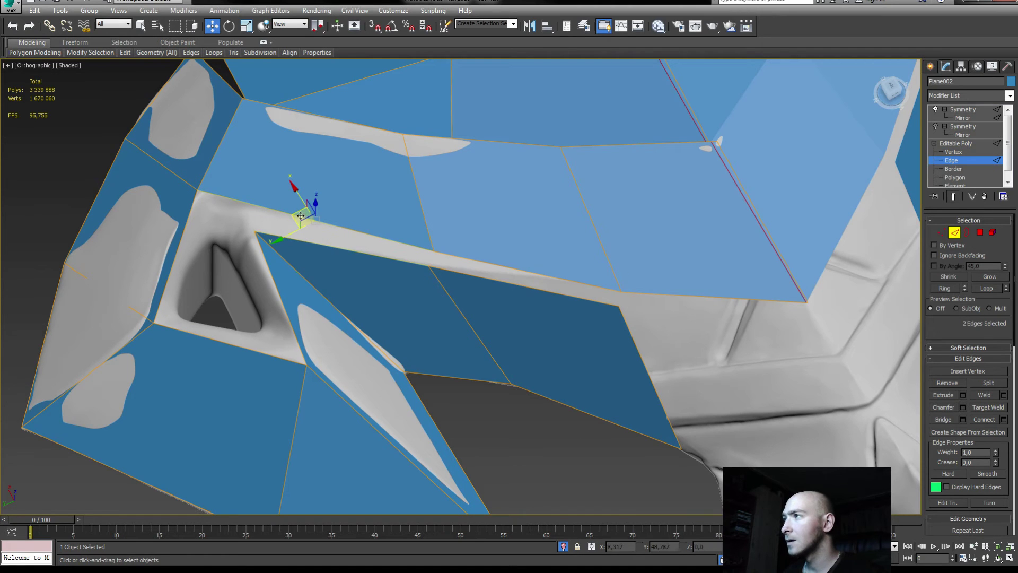
click(943, 419)
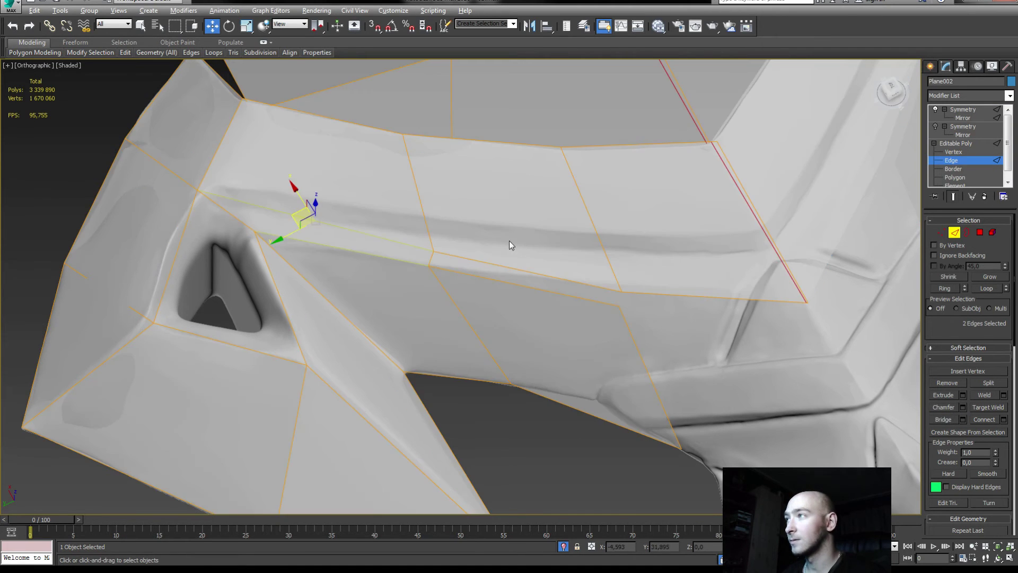
- Check the grey mesh at face level, then reselect Plane002 at Edge level
alt+middle_drag(682, 282, 483, 320)
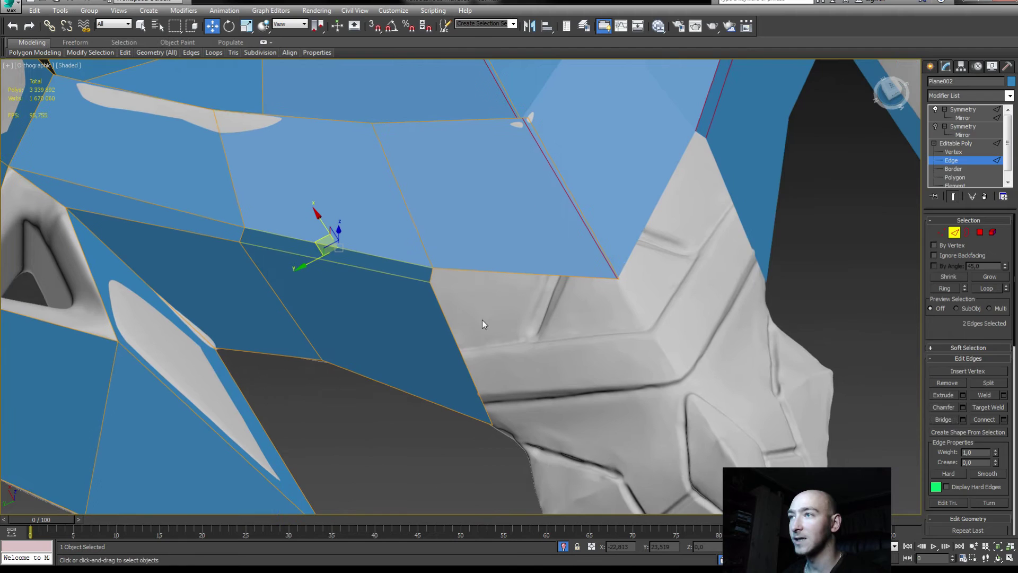
click(461, 346)
key(3)
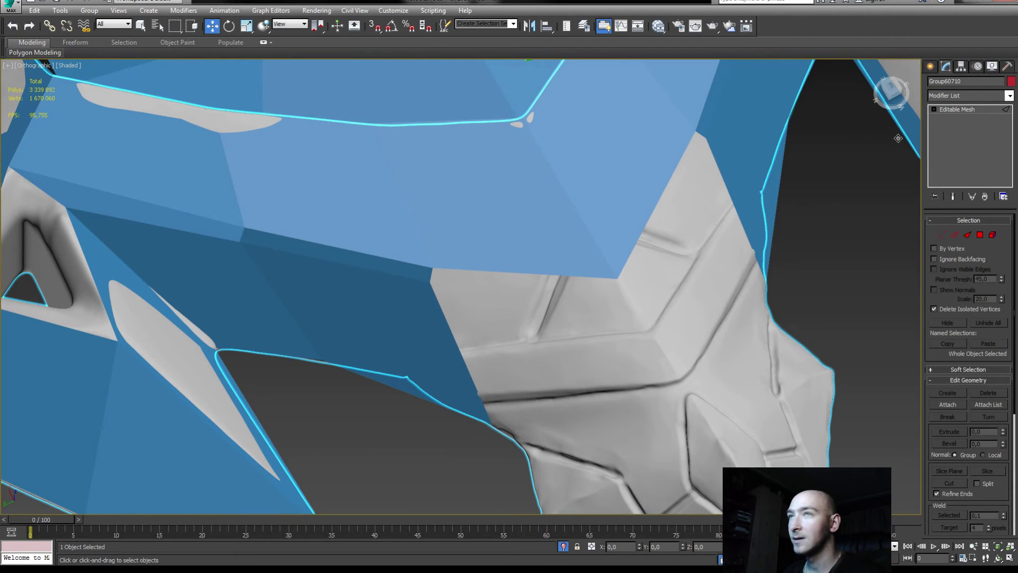
click(401, 305)
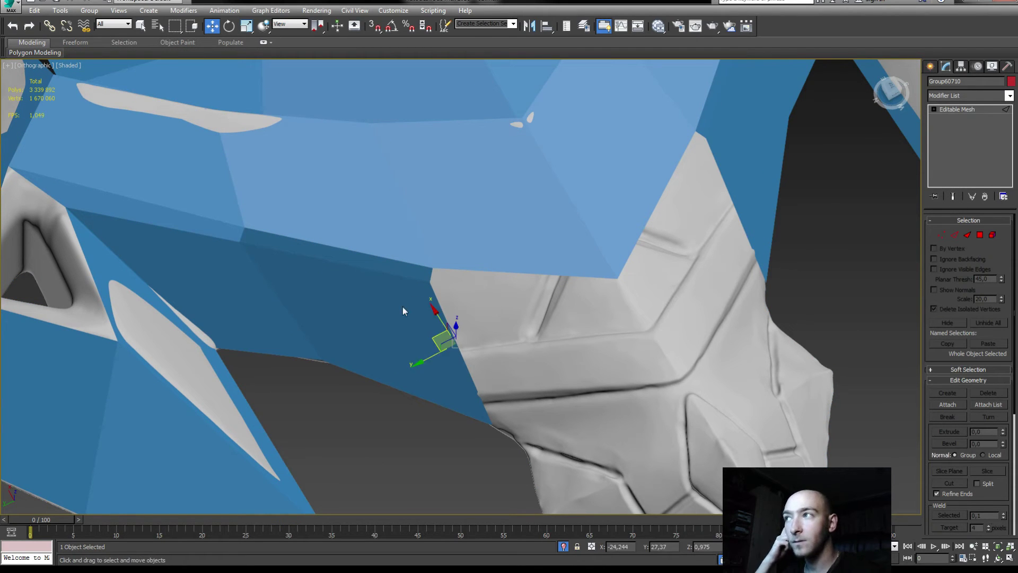
click(947, 66)
click(952, 160)
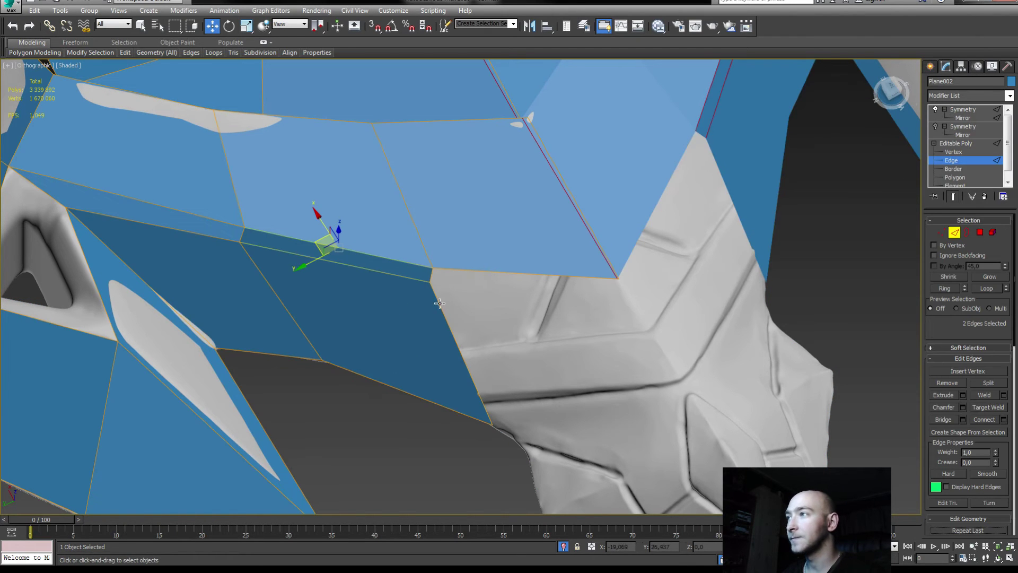
- Pull a Plane002 edge outward to widen the polygon and weld two overlapping vertices
click(439, 304)
middle_drag(440, 303, 377, 244)
drag(358, 288, 544, 306)
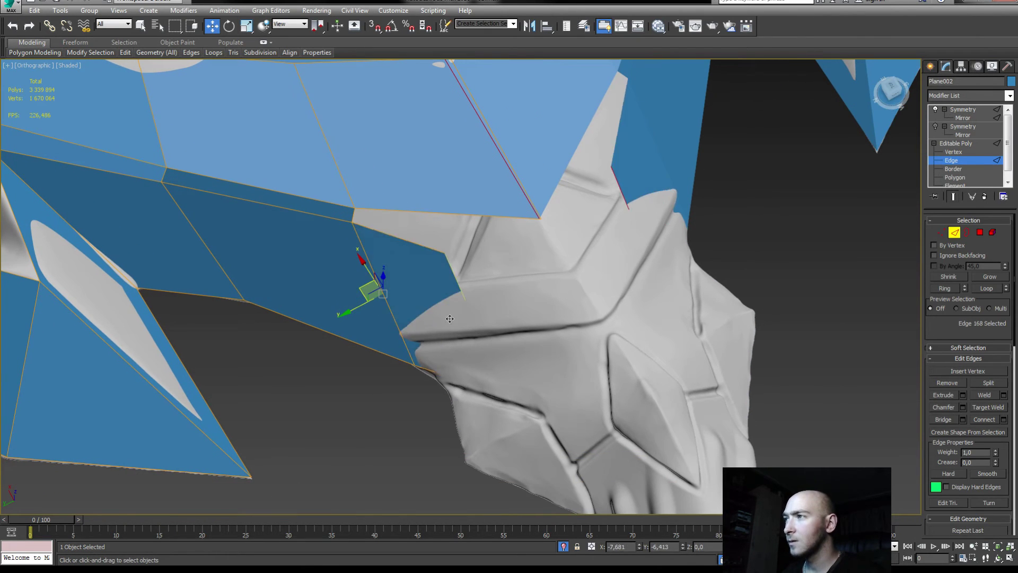
key(1)
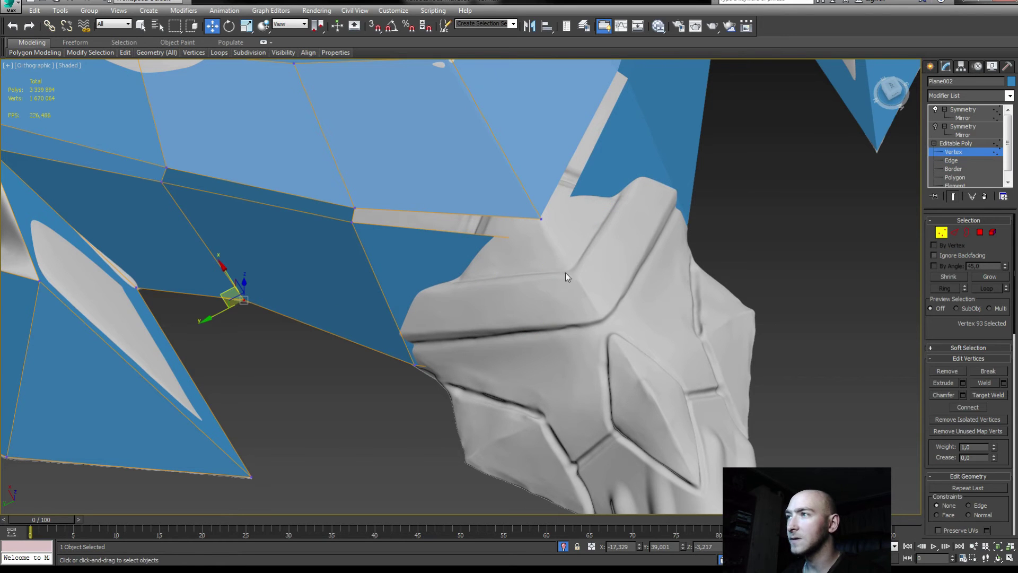
drag(378, 218, 344, 199)
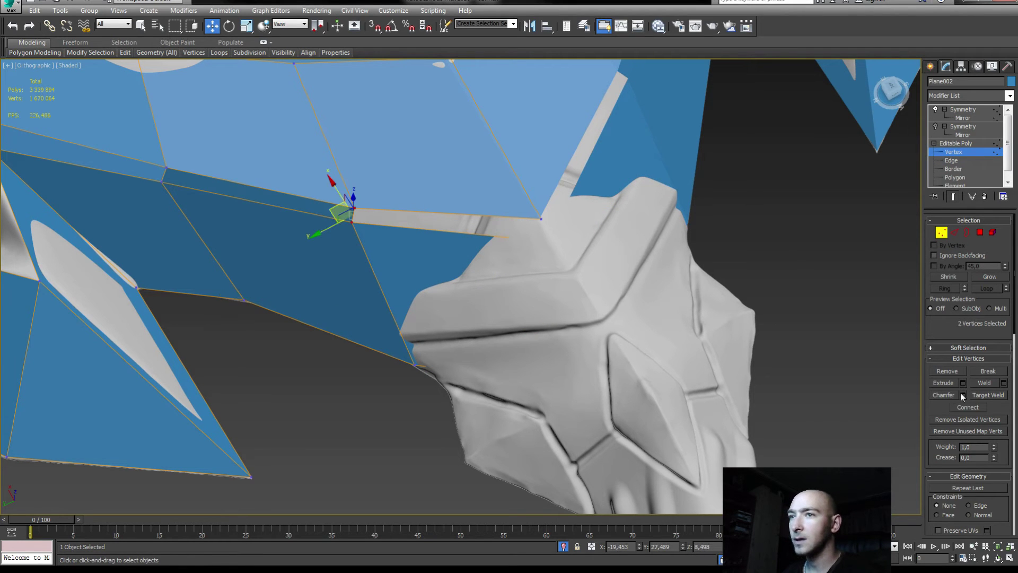
click(984, 382)
- Undo the vertex weld and raise corner vertex 96 onto the guard's top surface
alt+middle_drag(511, 279, 433, 192)
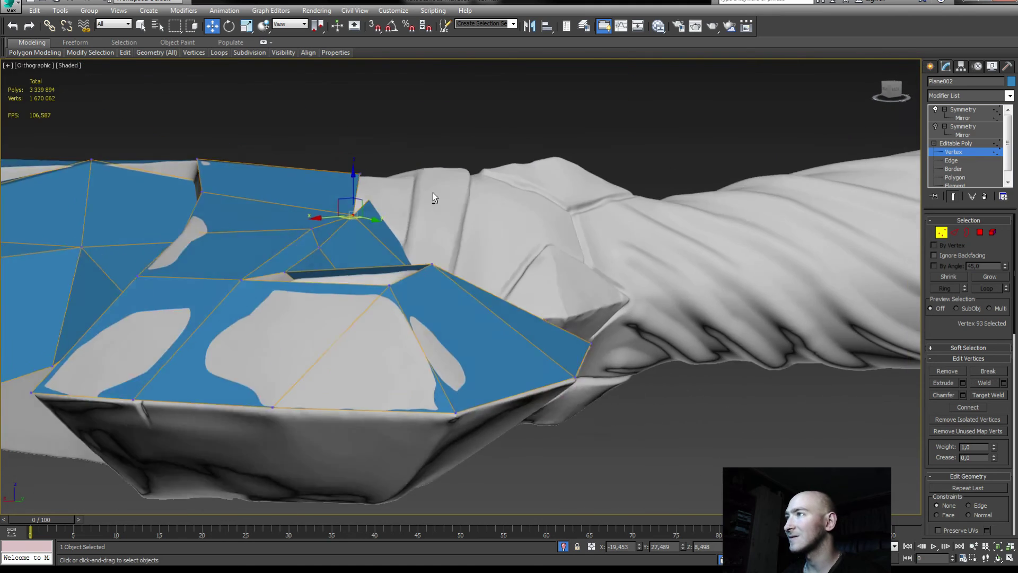
key(ctrl+z)
alt+middle_drag(313, 249, 504, 192)
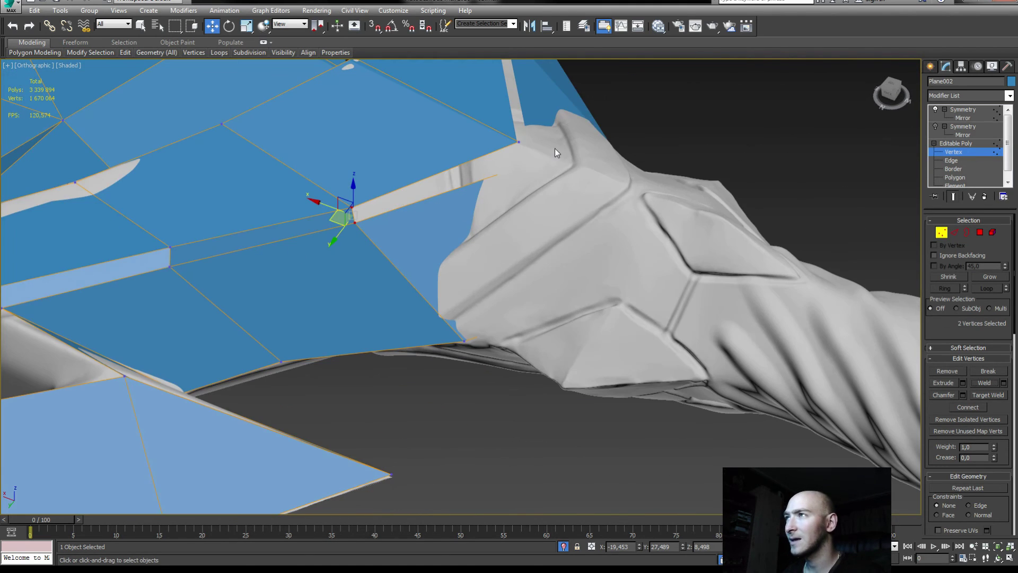
click(521, 152)
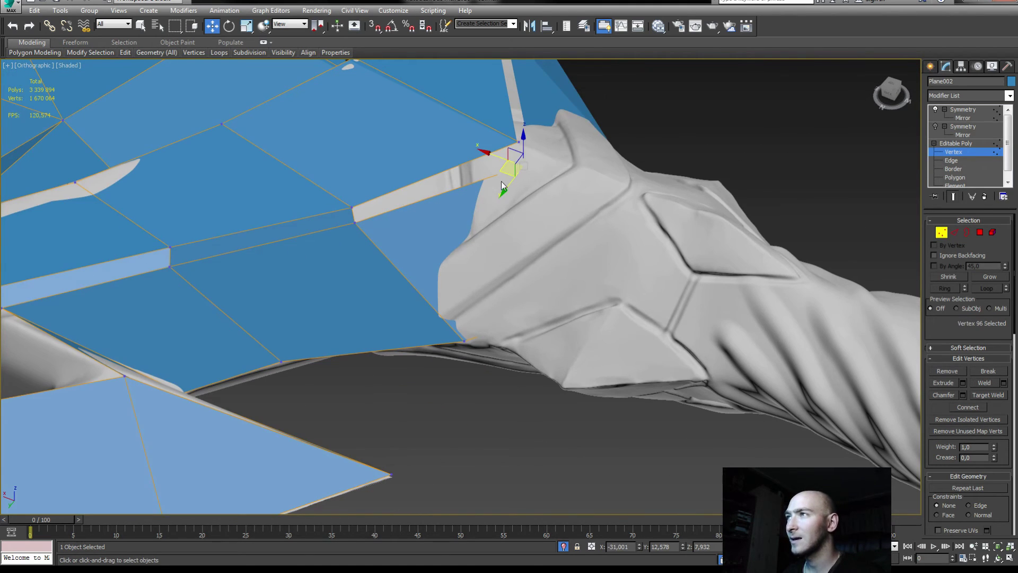
drag(496, 183, 494, 172)
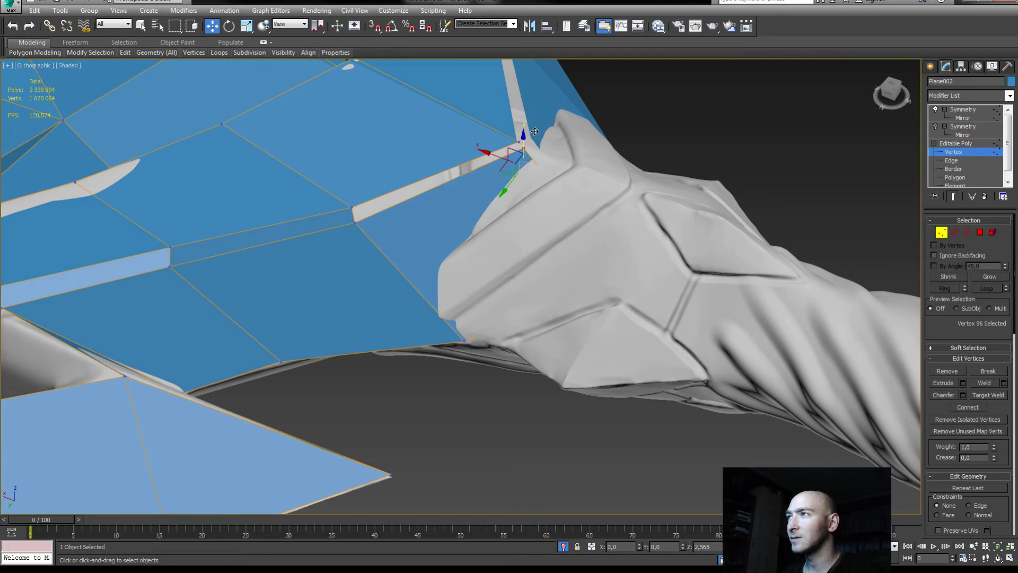
alt+middle_drag(493, 172, 476, 160)
drag(489, 159, 504, 159)
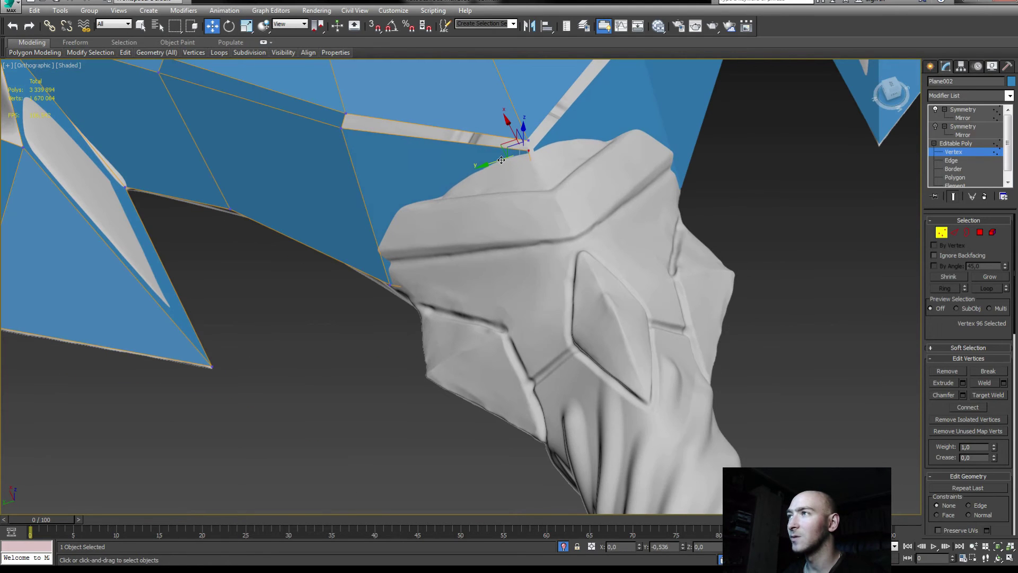
- Lift vertex 97 up over the guard top, then select two edges
click(568, 313)
drag(578, 300, 578, 261)
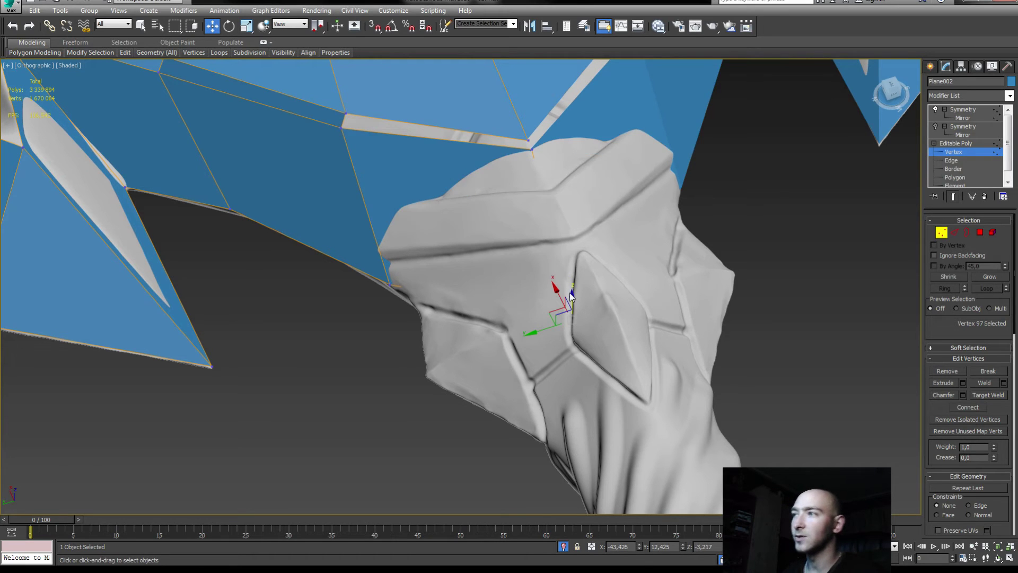
drag(570, 293, 579, 214)
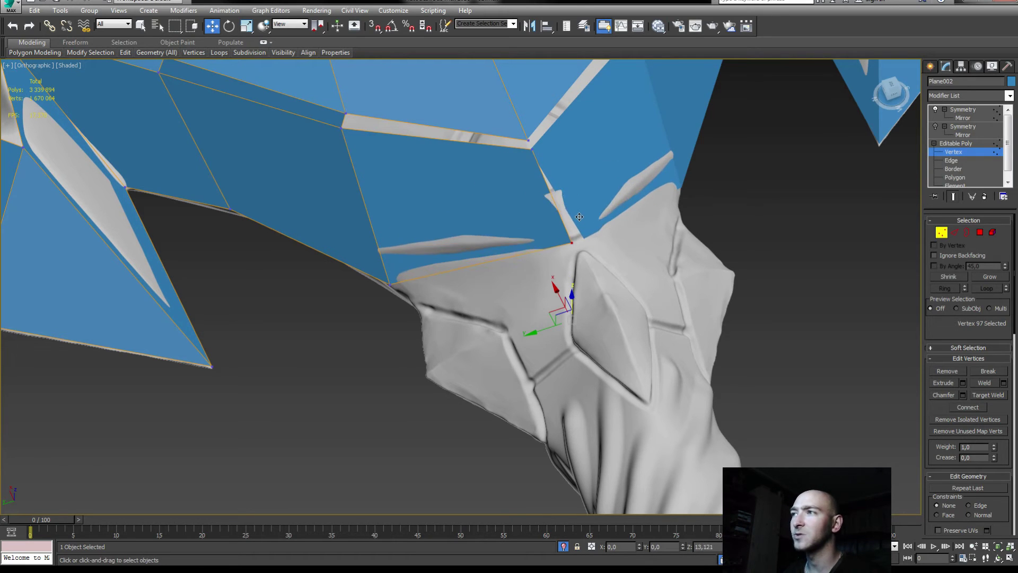
drag(555, 251, 554, 254)
mouse_move(472, 208)
alt+middle_down()
mouse_move(447, 204)
mouse_move(447, 266)
mouse_move(457, 193)
mouse_move(466, 263)
mouse_move(461, 203)
alt+middle_up()
scroll(451, 260, up, 3)
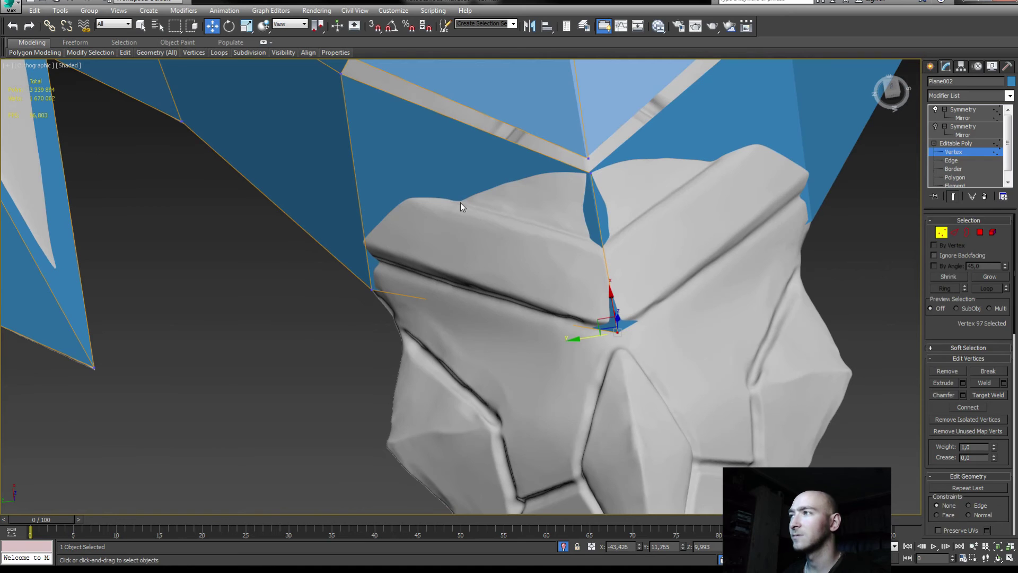
key(2)
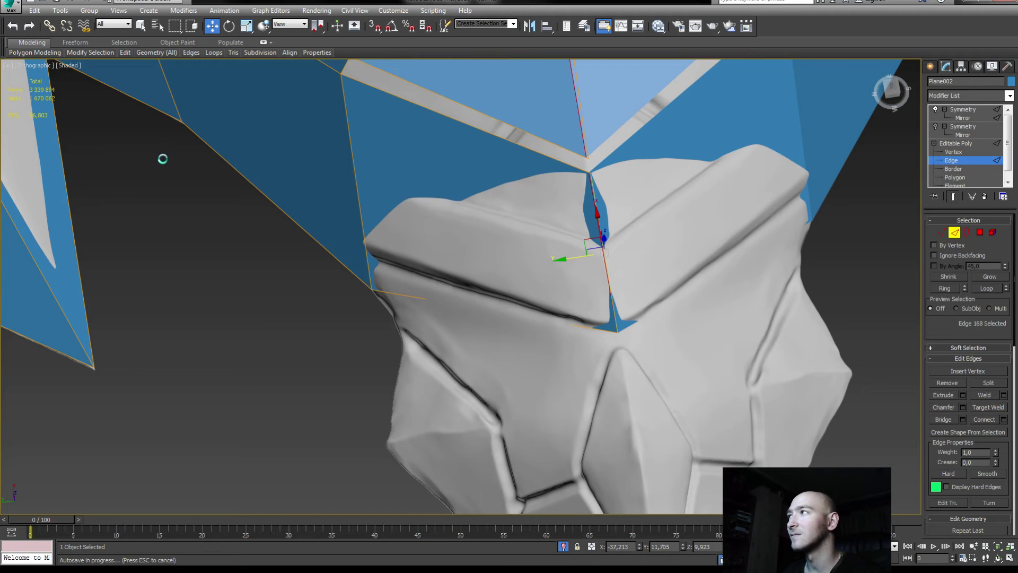
click(469, 117)
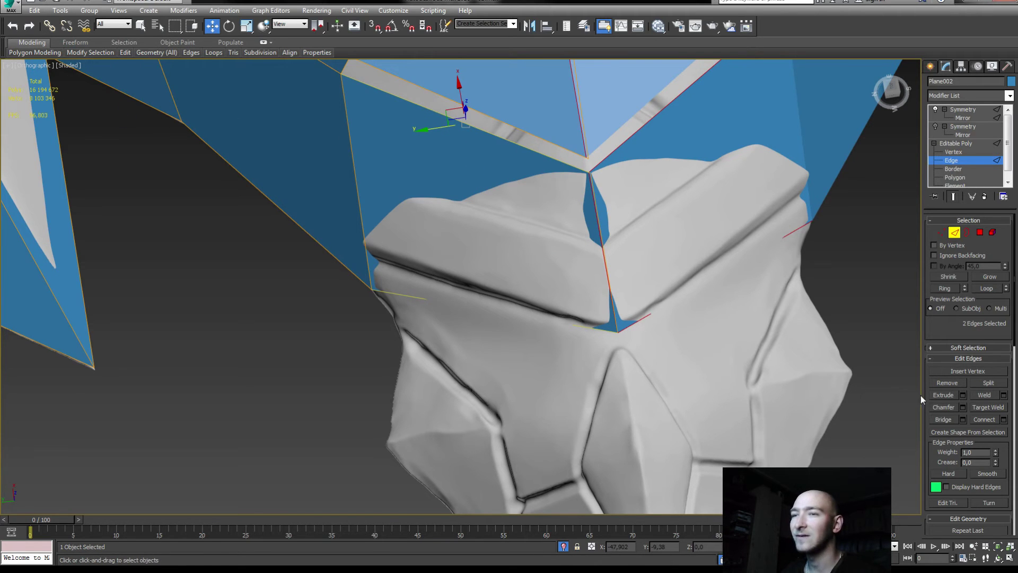
- Connect the two selected edges with a single new edge and raise it
click(1004, 419)
click(469, 338)
mouse_move(451, 257)
middle_down()
mouse_move(451, 327)
mouse_move(443, 268)
mouse_move(459, 264)
middle_up()
click(492, 252)
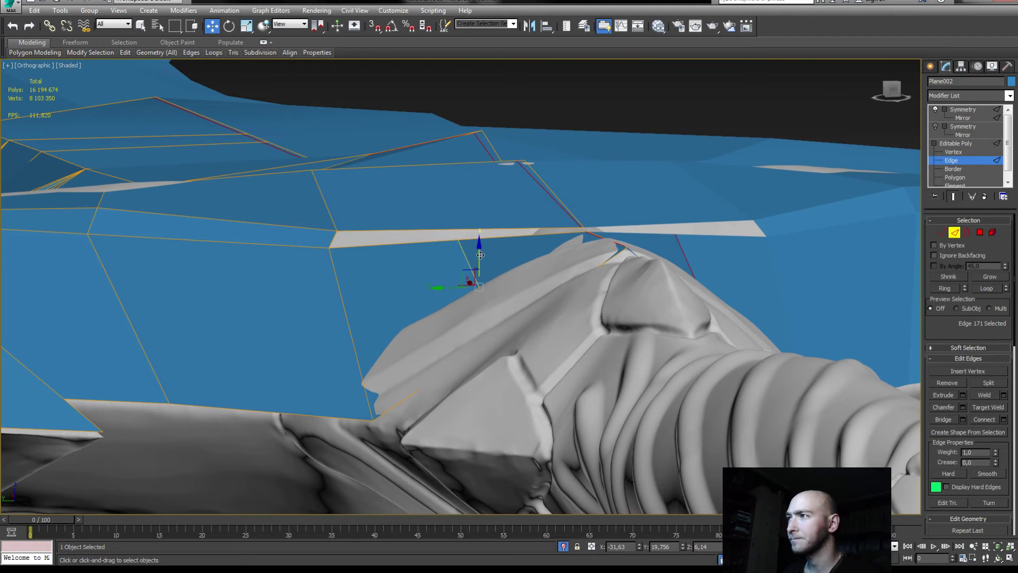
drag(480, 255, 480, 248)
mouse_move(480, 248)
alt+middle_down()
mouse_move(476, 283)
mouse_move(501, 287)
alt+middle_up()
- Target Weld the stray vertices onto their neighbouring vertices
key(1)
middle_drag(472, 191, 466, 329)
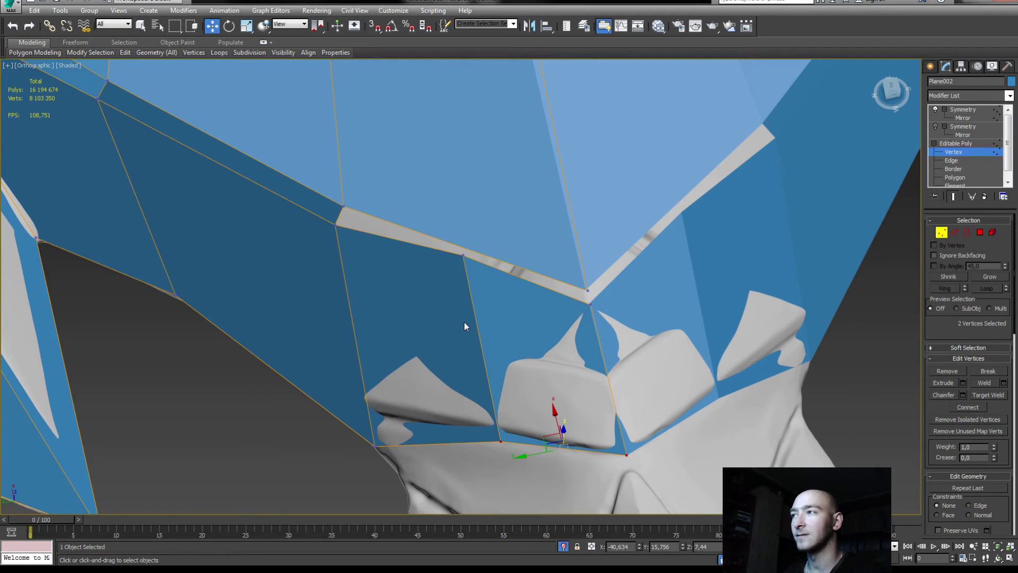
right_click(460, 318)
click(438, 390)
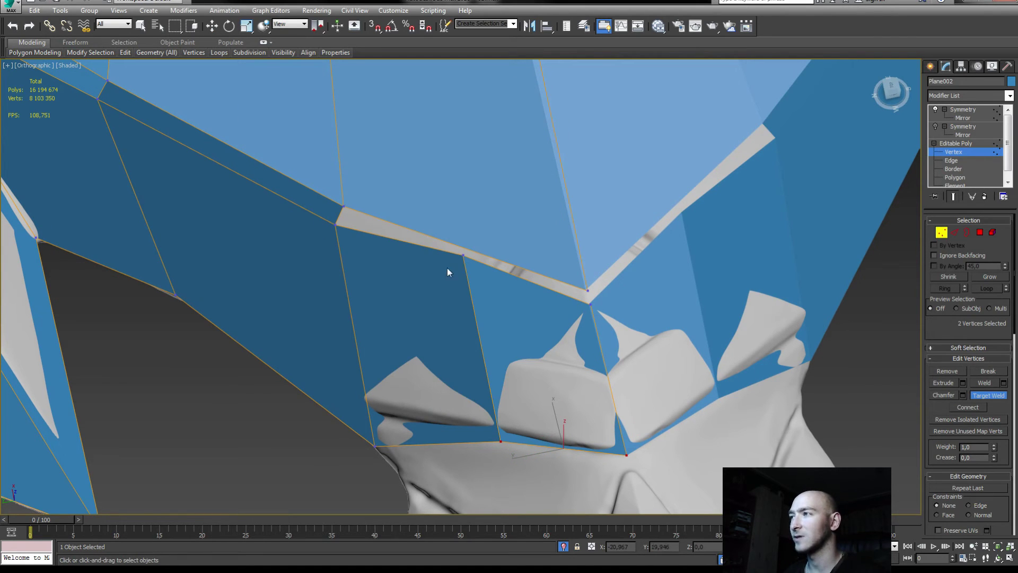
click(464, 256)
click(344, 207)
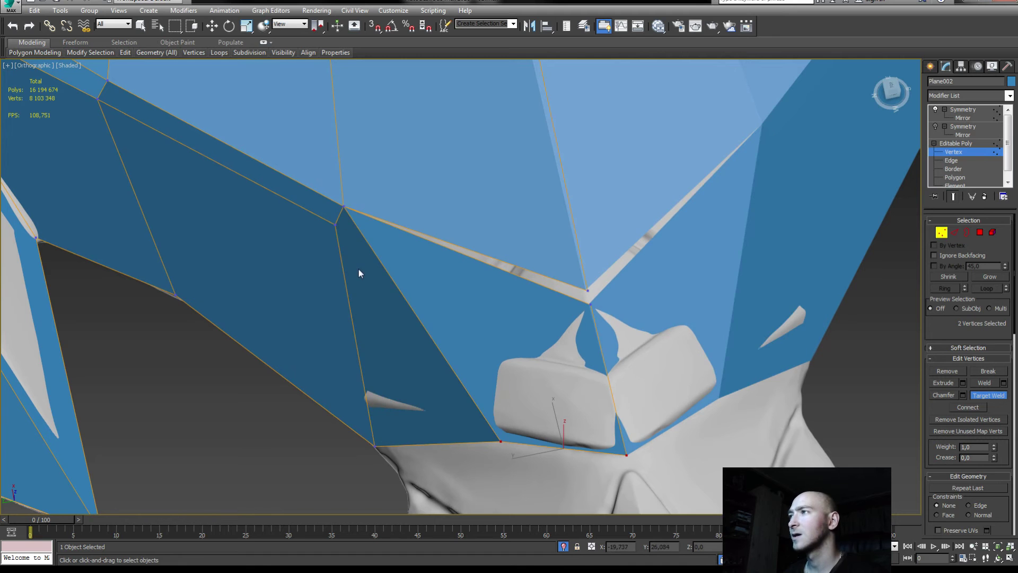
click(587, 291)
- Connect two edges across the guard centre with a new edge
alt+middle_drag(588, 291, 520, 354)
scroll(496, 377, up, 3)
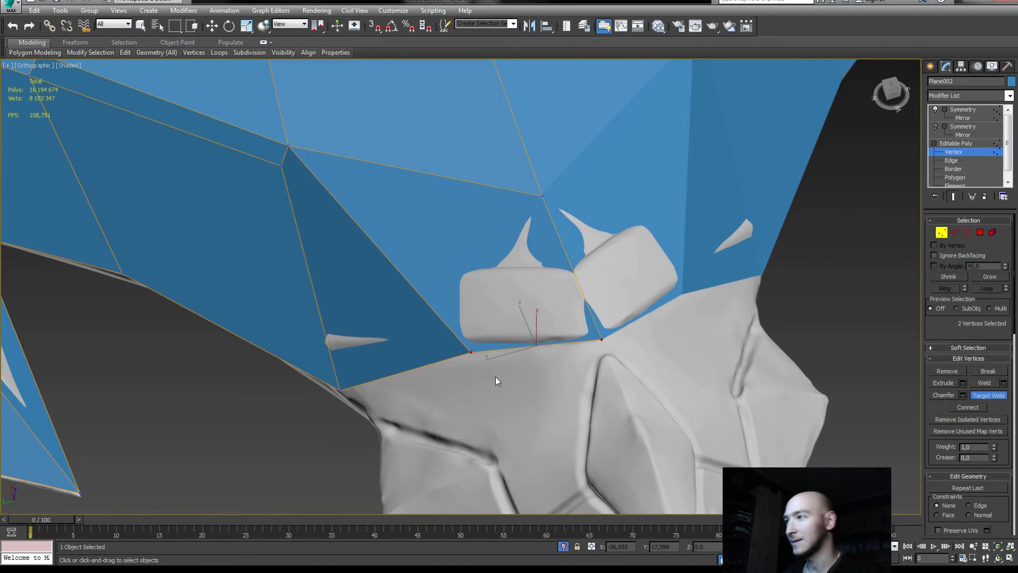
scroll(496, 377, down, 3)
alt+middle_drag(495, 377, 486, 307)
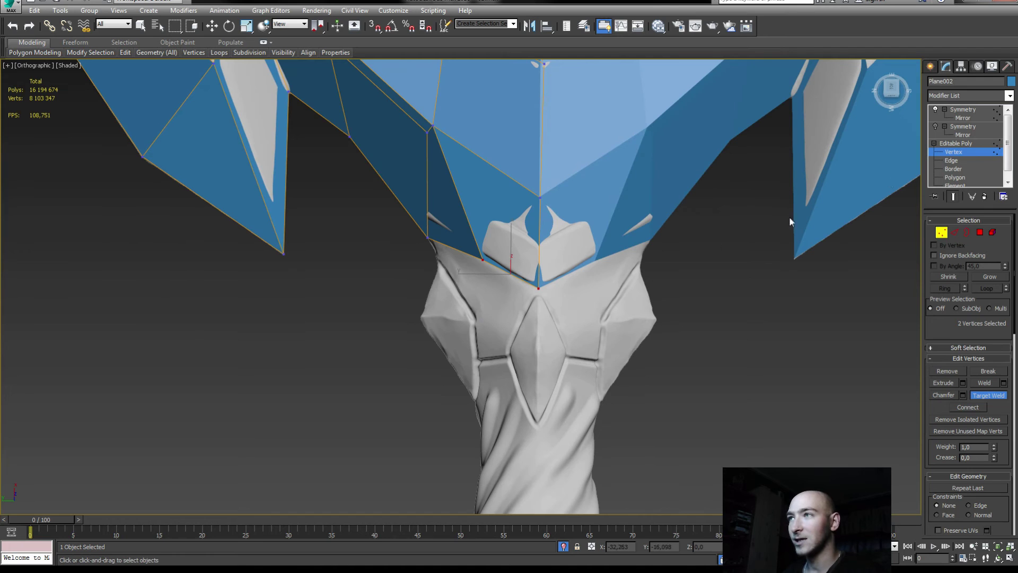
click(946, 163)
middle_drag(513, 272, 539, 247)
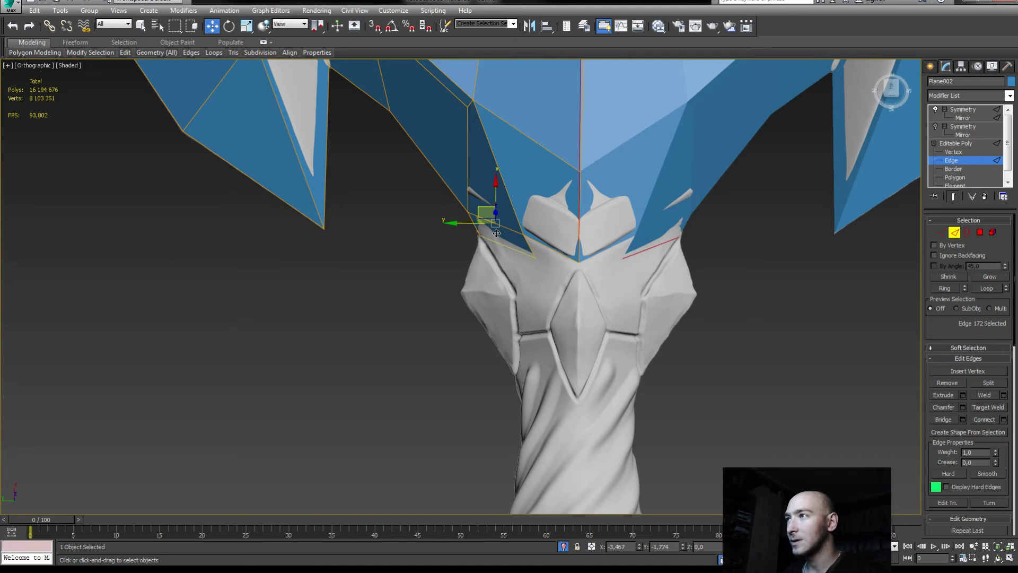
key(ctrl+shift+e)
key(1)
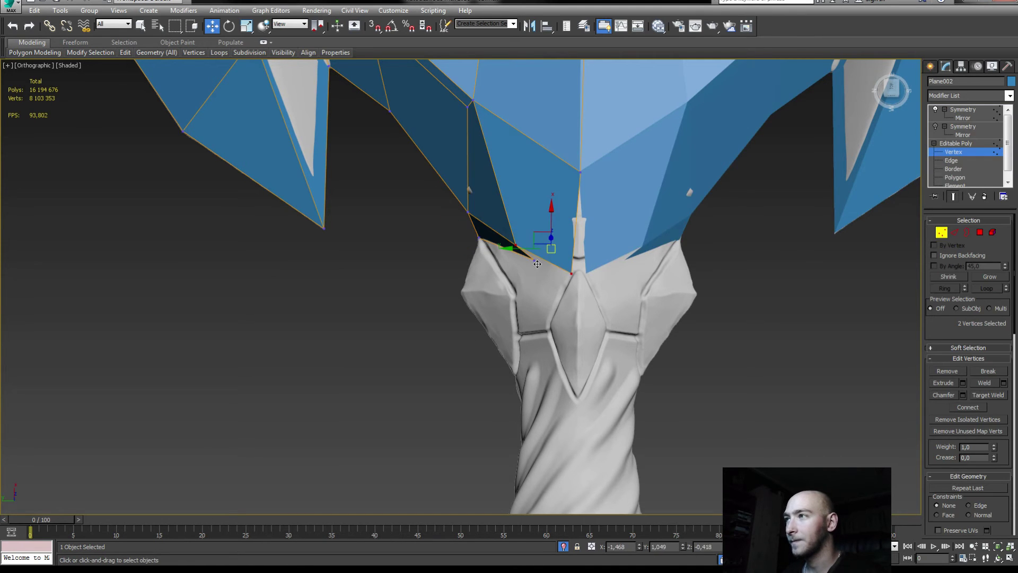
- Slide a vertex near the guard's top along X, undoing an accidental reference selection
click(531, 260)
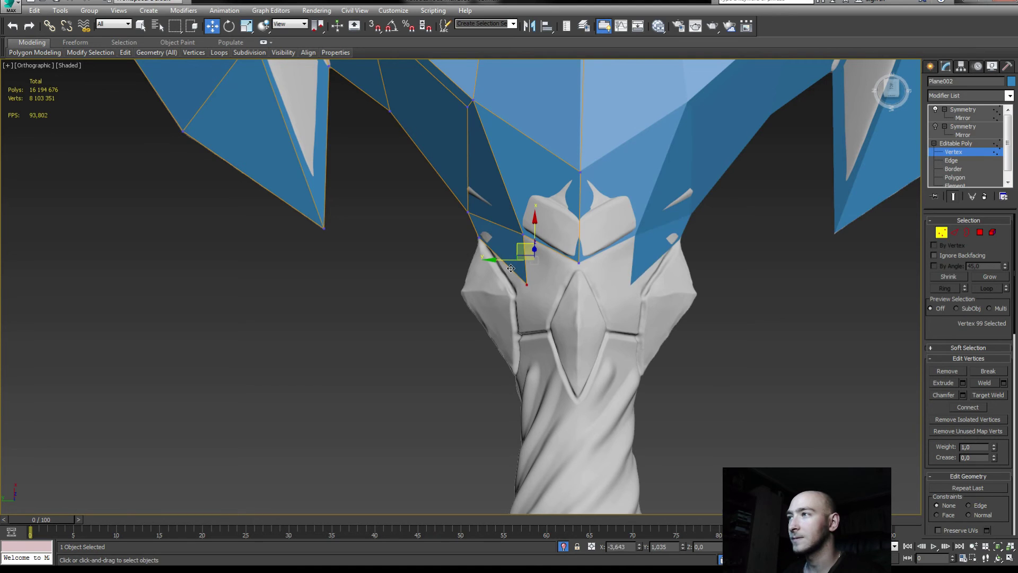
mouse_move(521, 247)
alt+middle_down()
mouse_move(614, 194)
mouse_move(594, 244)
mouse_move(537, 252)
alt+middle_up()
key(2)
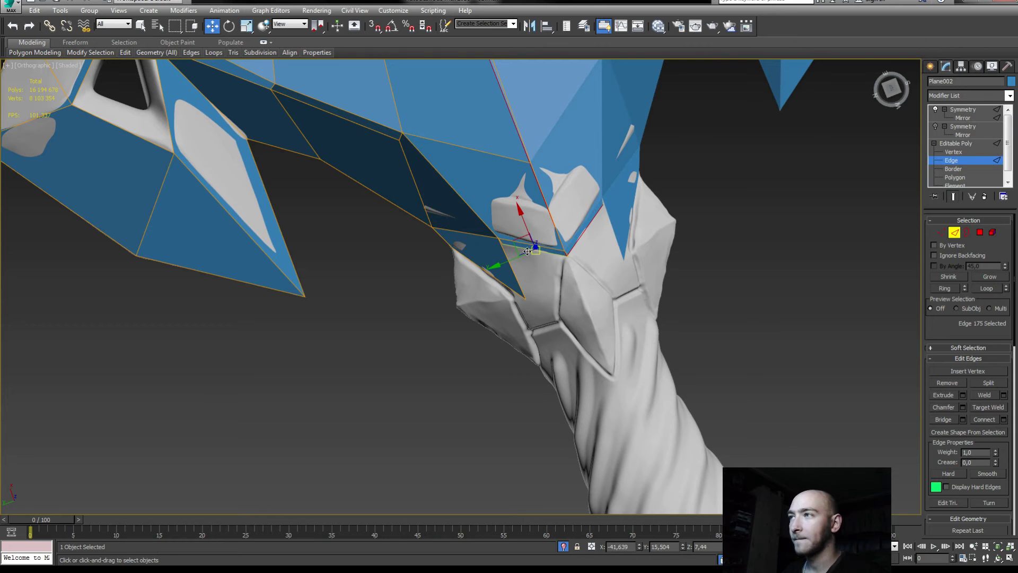
key(1)
click(563, 248)
drag(554, 239, 557, 227)
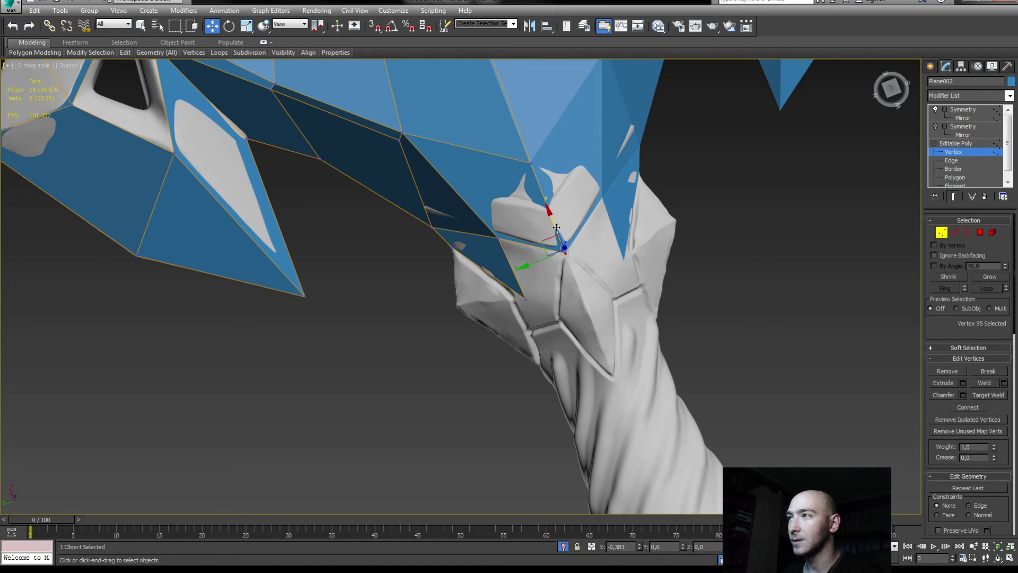
click(533, 291)
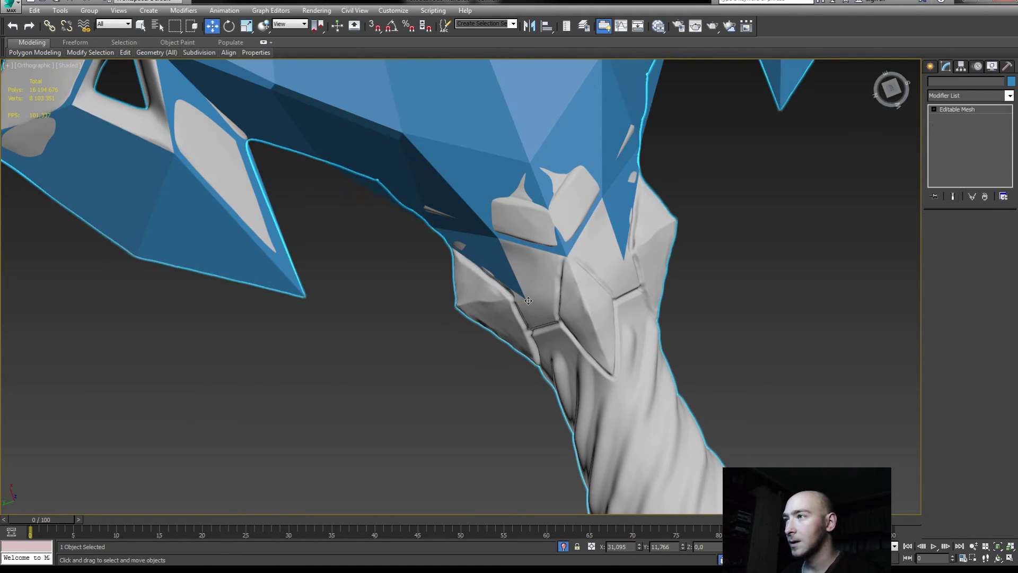
key(ctrl+z)
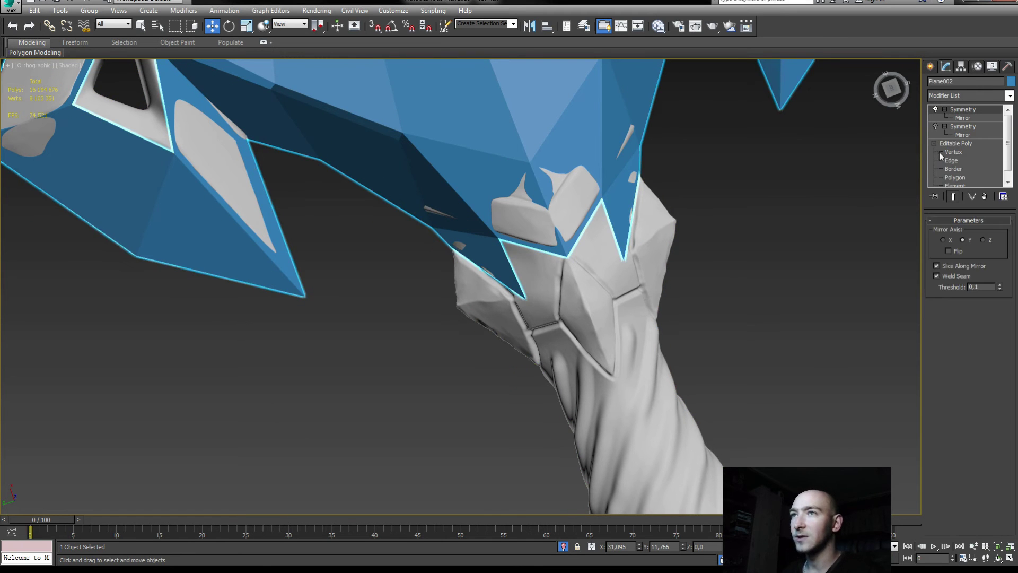
- Move a lower plane-edge vertex onto the reference surface and lower it slightly
click(517, 296)
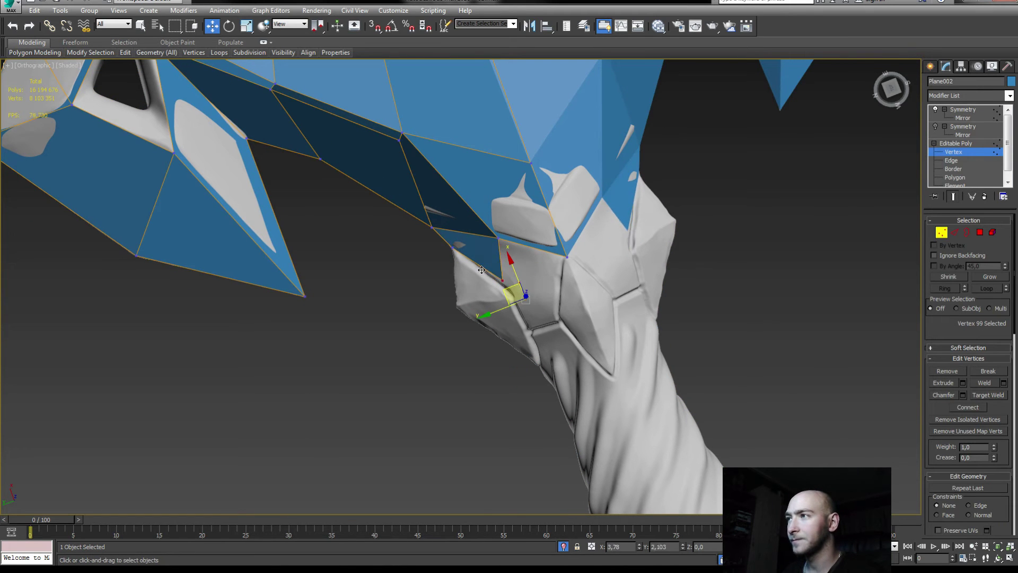
drag(504, 289, 489, 293)
alt+middle_drag(489, 294, 469, 229)
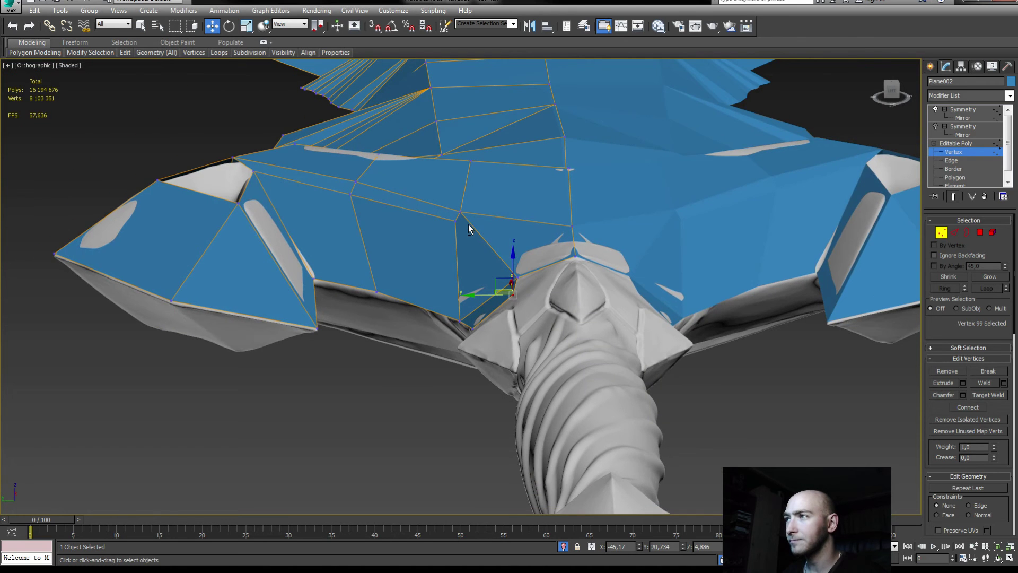
drag(513, 263, 512, 275)
alt+middle_drag(513, 275, 524, 307)
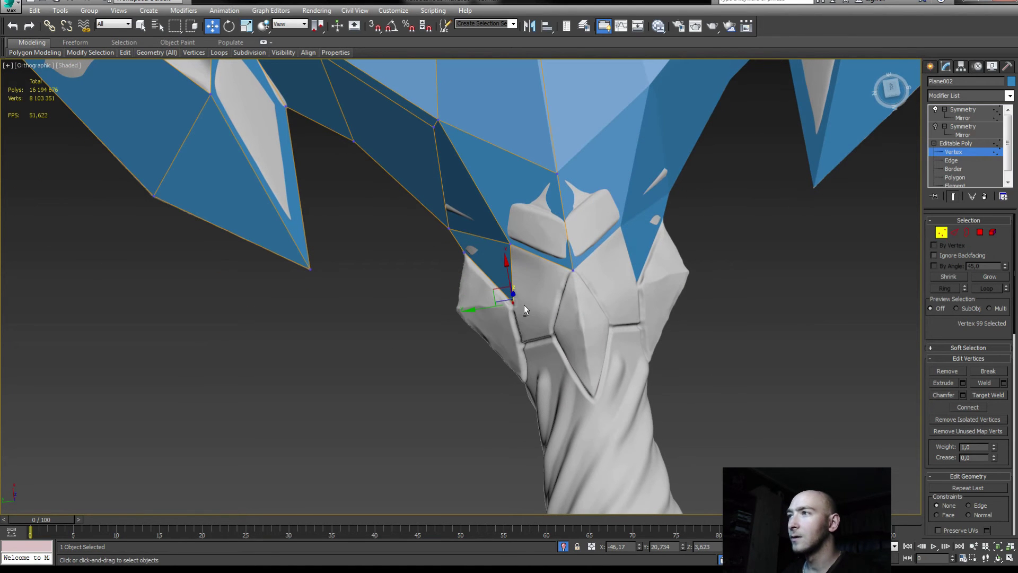
- Nudge the vertical edge beside that vertex upward
key(2)
click(513, 277)
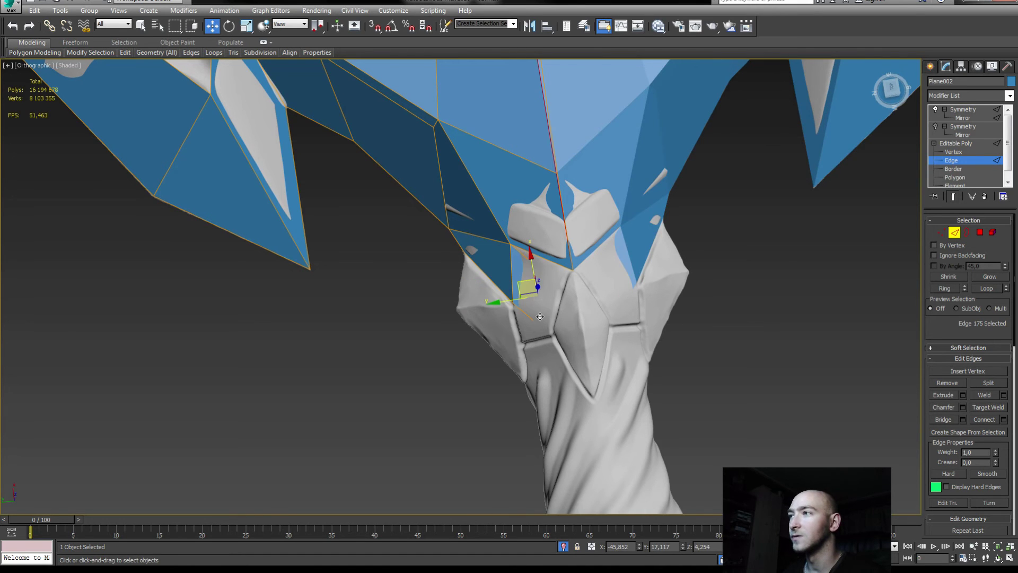
alt+middle_drag(530, 281, 539, 265)
drag(540, 273, 543, 253)
mouse_move(543, 252)
alt+middle_down()
mouse_move(540, 300)
mouse_move(535, 257)
alt+middle_up()
- Target Weld the loose vertex into its corner and fit the next vertex to the surface
key(1)
right_click(536, 257)
click(520, 328)
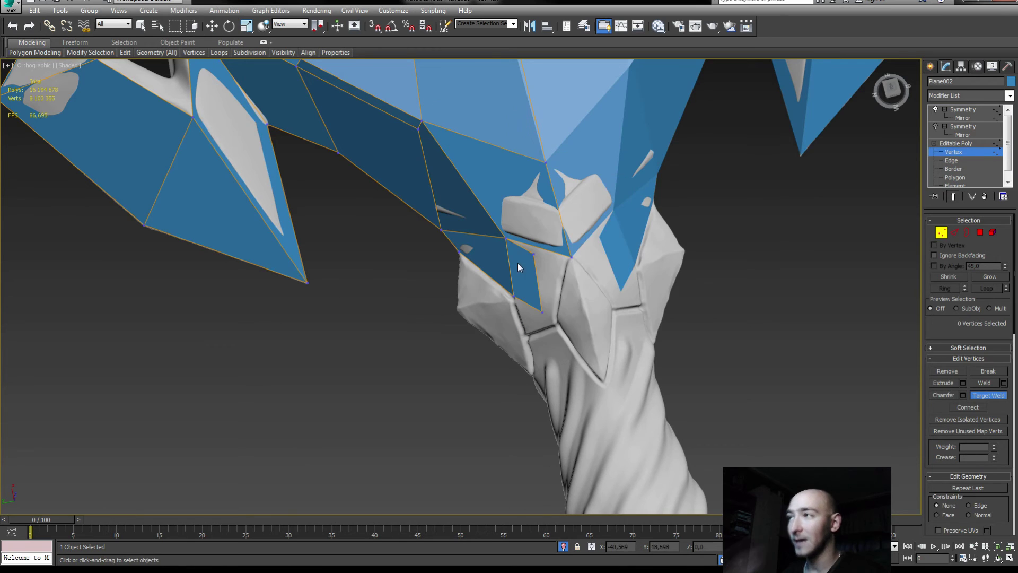
click(571, 256)
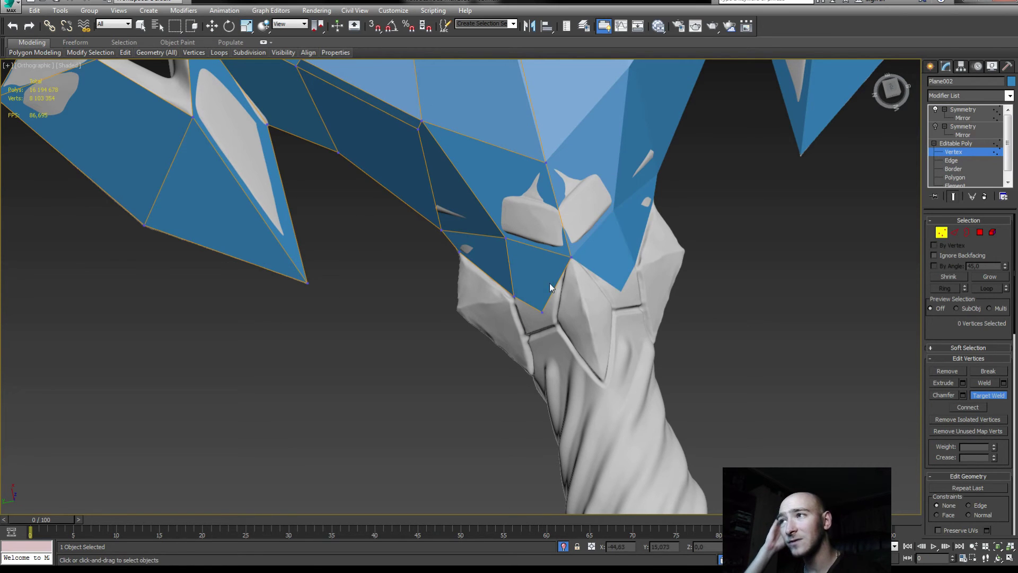
key(w)
click(542, 311)
drag(534, 298, 536, 311)
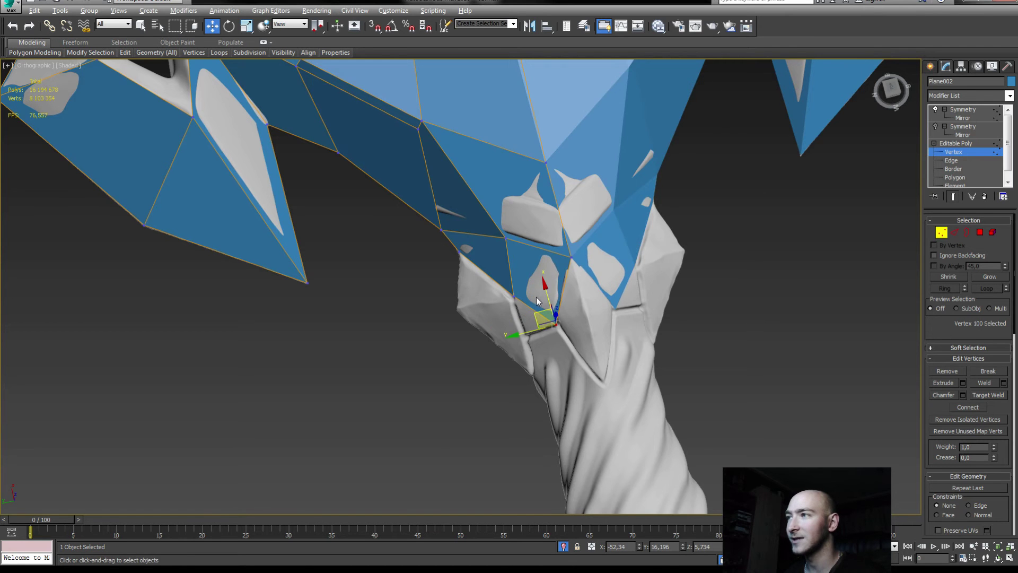
alt+middle_drag(537, 311, 593, 249)
- Shift-drag an edge to extend a new face down and reshape its corners onto the surface
key(2)
scroll(516, 331, up, 3)
shift+drag(515, 329, 573, 374)
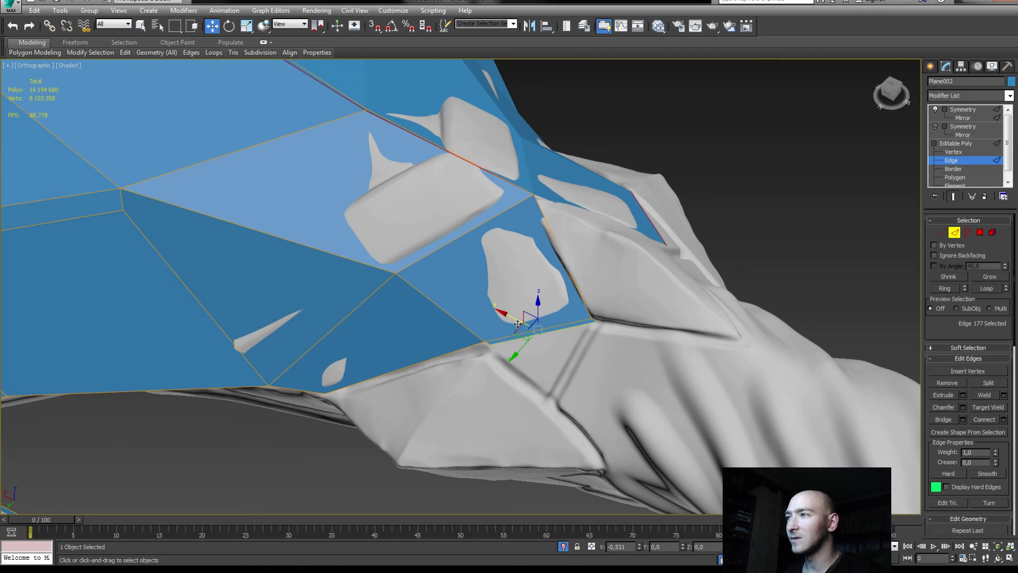
key(1)
click(557, 378)
drag(555, 374, 537, 380)
click(663, 354)
drag(651, 348, 574, 328)
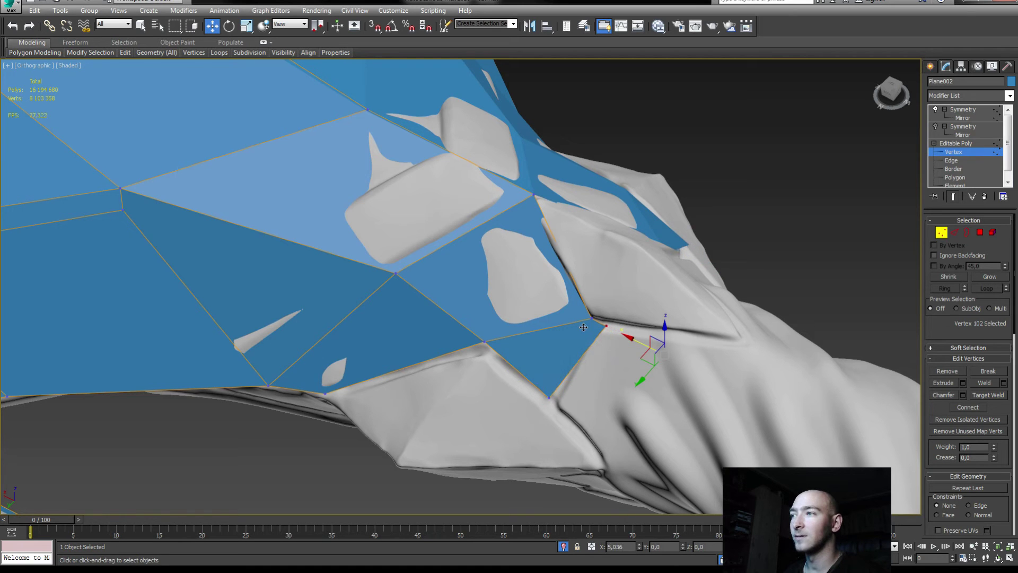
- Nudge the lower vertex down to the tip of the guard's V-shaped notch
mouse_move(572, 327)
alt+middle_down()
mouse_move(523, 282)
mouse_move(532, 265)
alt+middle_up()
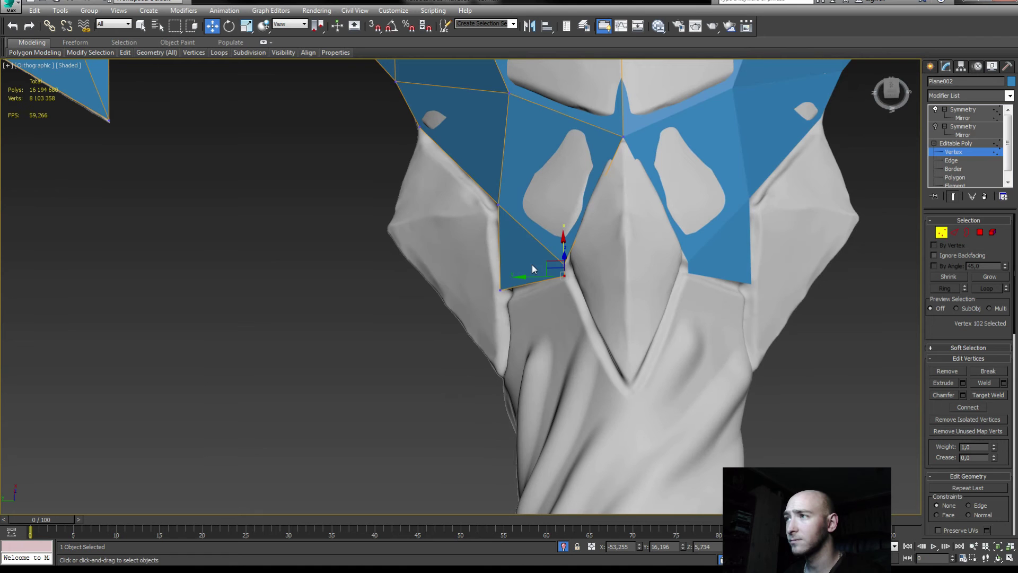
mouse_move(546, 261)
alt+middle_down()
mouse_move(646, 298)
mouse_move(648, 345)
mouse_move(582, 389)
alt+middle_up()
drag(584, 396, 588, 399)
mouse_move(447, 323)
alt+middle_down()
mouse_move(490, 247)
mouse_move(424, 331)
mouse_move(521, 319)
mouse_move(454, 314)
mouse_move(463, 275)
alt+middle_up()
scroll(424, 331, down, 5)
scroll(454, 314, up, 3)
scroll(463, 275, up, 3)
- Move two vertices near the stalk junction onto the reference surface
key(1)
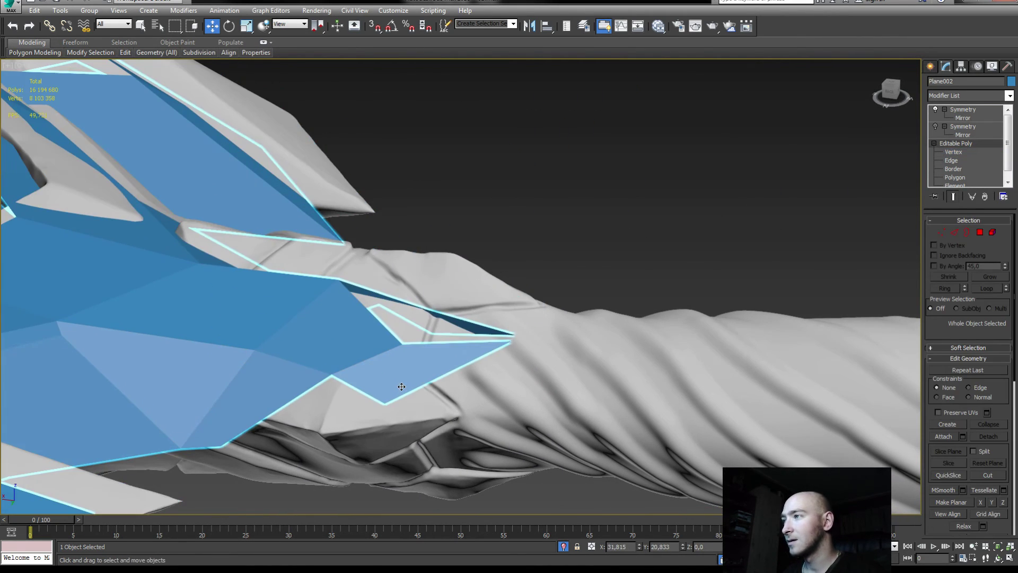
key(1)
click(415, 367)
drag(400, 356, 407, 365)
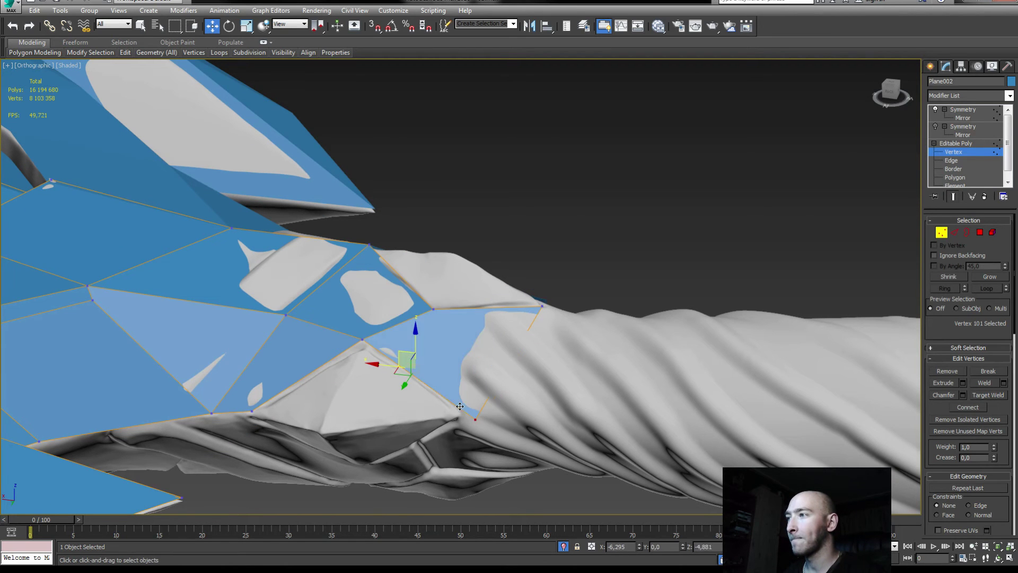
mouse_move(407, 365)
alt+middle_down()
mouse_move(382, 418)
mouse_move(561, 339)
mouse_move(513, 371)
alt+middle_up()
click(562, 339)
drag(523, 340, 534, 345)
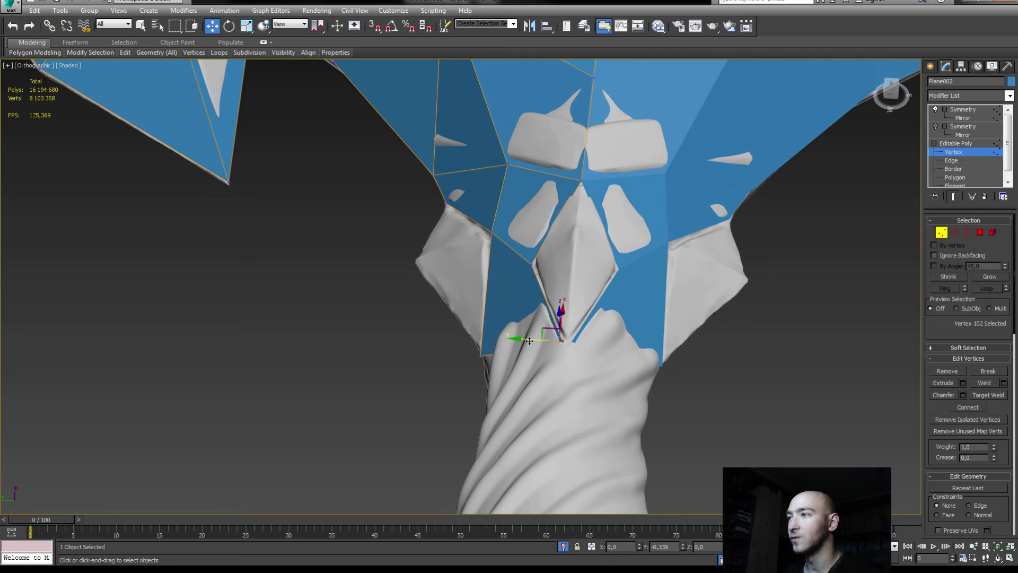
- Extrude a new face upward from two junction edges and reposition its vertex
key(2)
click(533, 281)
alt+middle_drag(533, 281, 530, 277)
ctrl+click(515, 264)
shift+drag(527, 241, 511, 215)
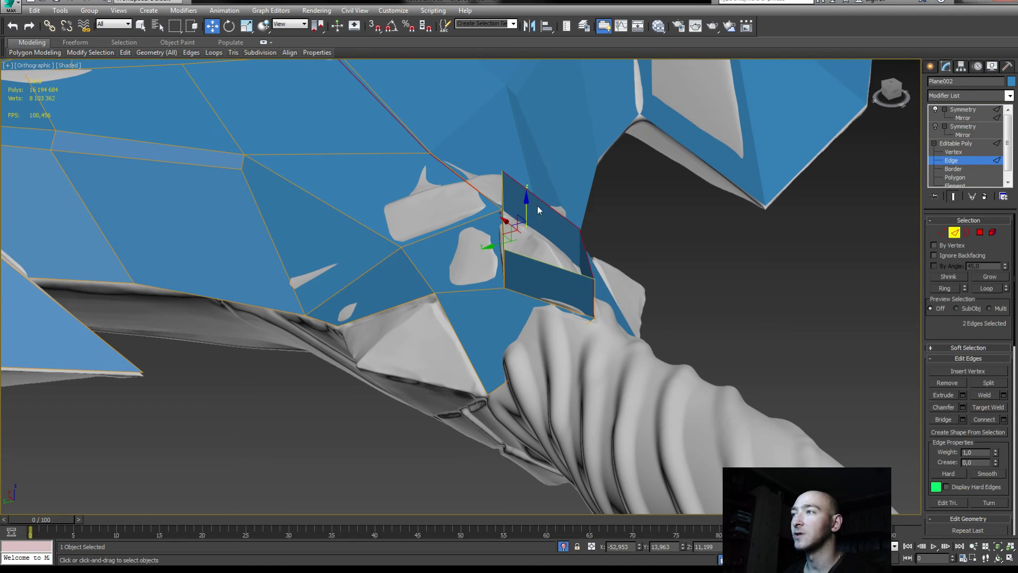
key(1)
click(595, 278)
alt+middle_drag(596, 279, 513, 258)
- Weld the three notch-flap vertices into one and place it flush with the guard
ctrl+click(484, 285)
ctrl+click(418, 229)
click(976, 383)
alt+middle_drag(652, 281, 531, 293)
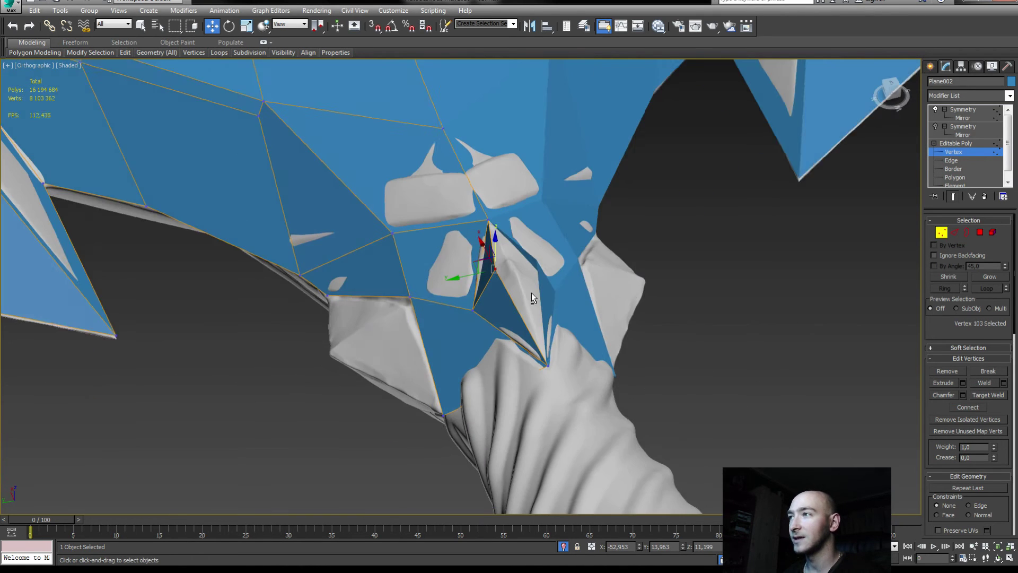
mouse_move(493, 273)
mouse_down()
mouse_move(484, 275)
mouse_move(496, 274)
mouse_up()
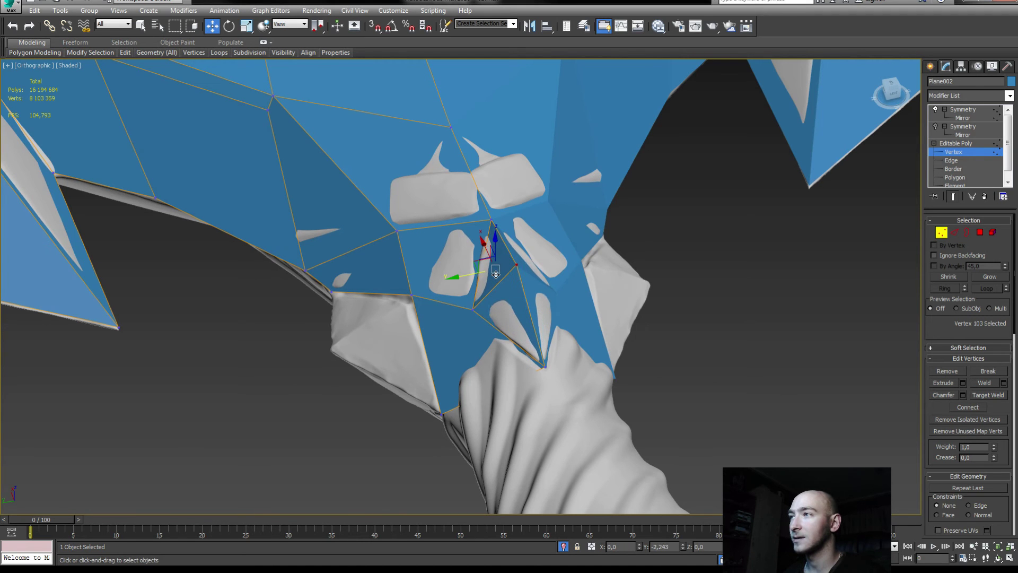
mouse_move(496, 274)
alt+middle_down()
mouse_move(534, 274)
mouse_move(479, 278)
mouse_move(504, 316)
mouse_move(498, 361)
alt+middle_up()
- Shift-drag an outline edge downward to extrude a new quad face
key(2)
click(529, 346)
shift+drag(498, 361, 472, 419)
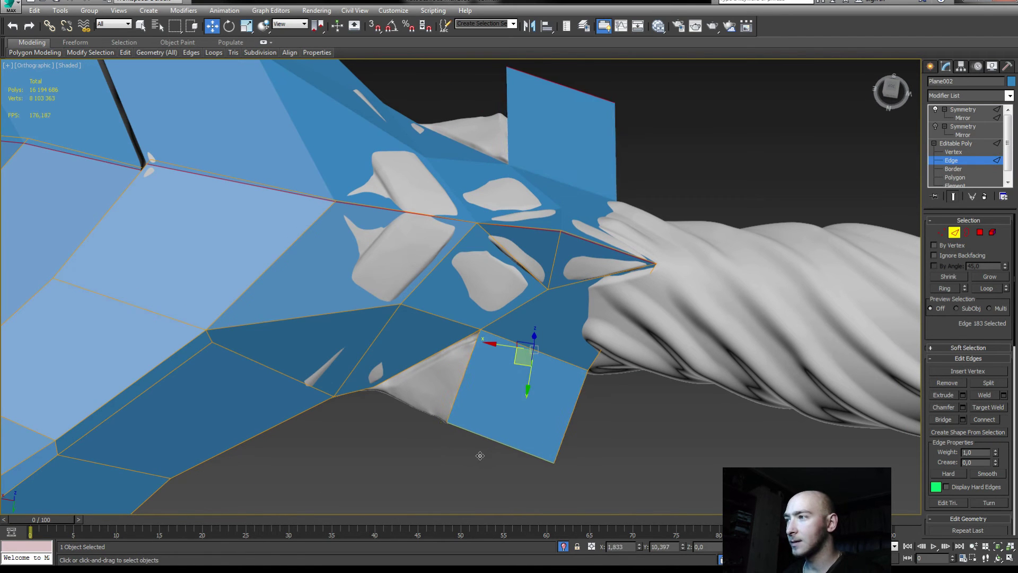
- In Top view, move the new quad down and to the right
key(t)
scroll(469, 439, down, 3)
middle_drag(468, 439, 262, 276)
scroll(262, 276, up, 10)
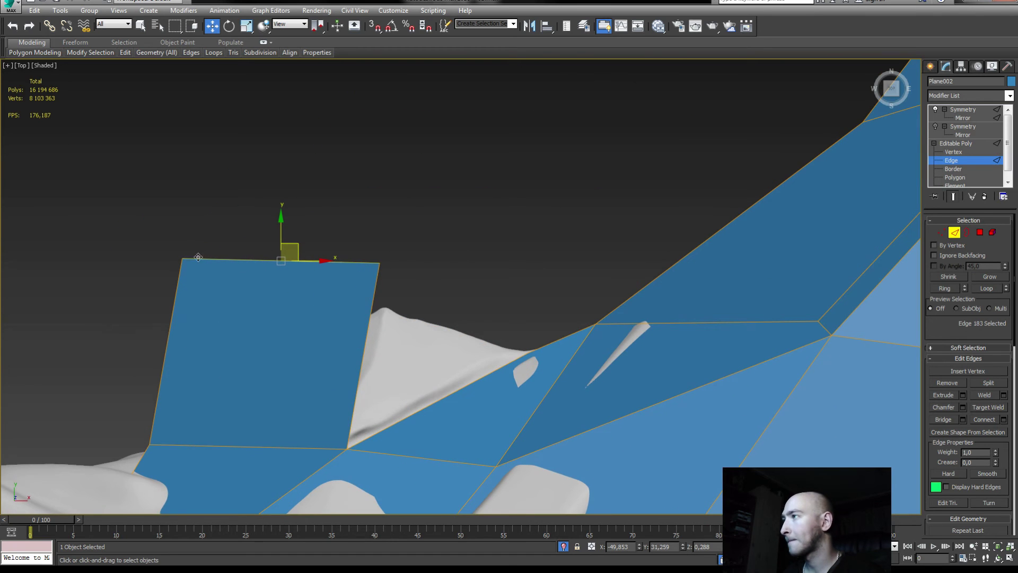
mouse_move(291, 246)
mouse_down()
mouse_move(375, 295)
mouse_move(330, 289)
mouse_move(448, 316)
mouse_move(300, 287)
mouse_up()
- Delete the quad's top-left vertex and extrude a new polygon from the triangle's left edge
key(1)
click(188, 304)
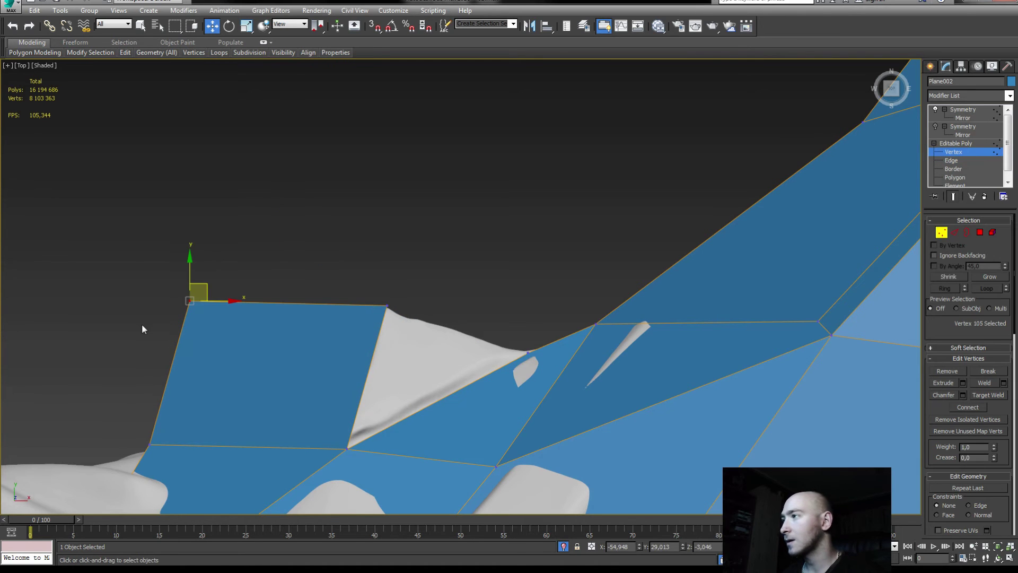
key(BackSpace)
key(2)
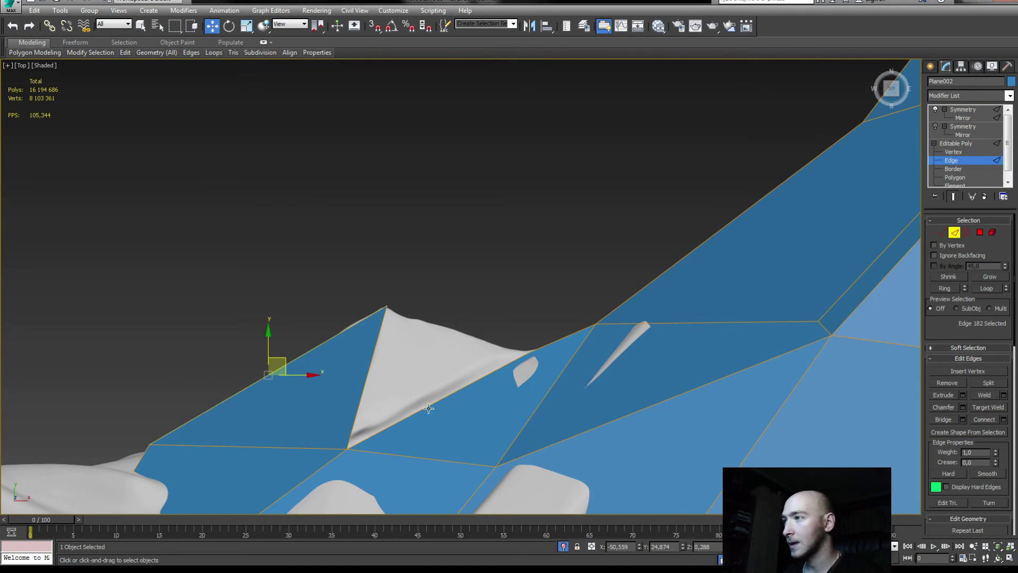
click(429, 409)
shift+drag(432, 372, 427, 350)
- Target Weld the new vertex onto the peak vertex and delete the leftover stray vertex
key(1)
right_click(387, 368)
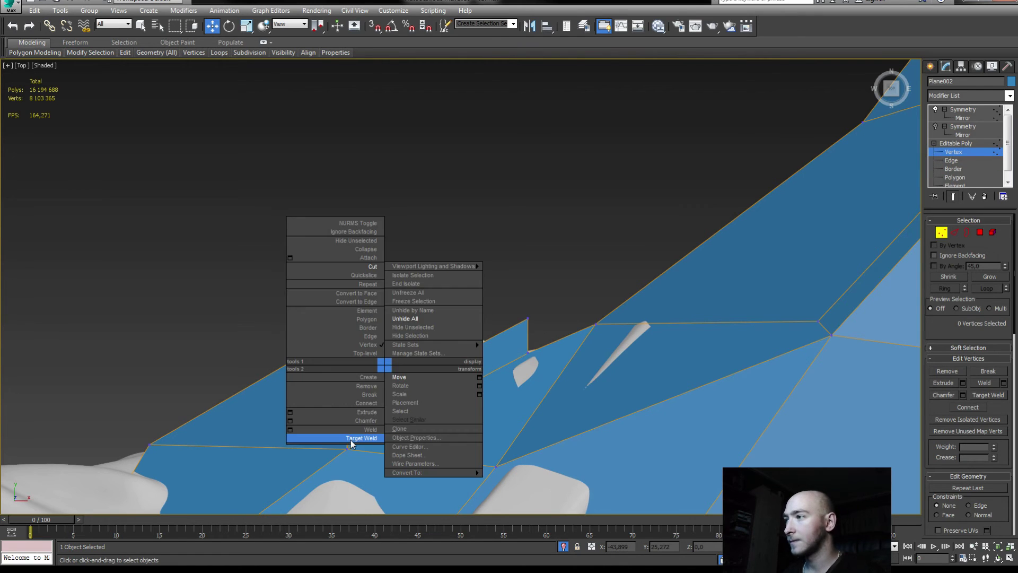
click(350, 439)
click(386, 305)
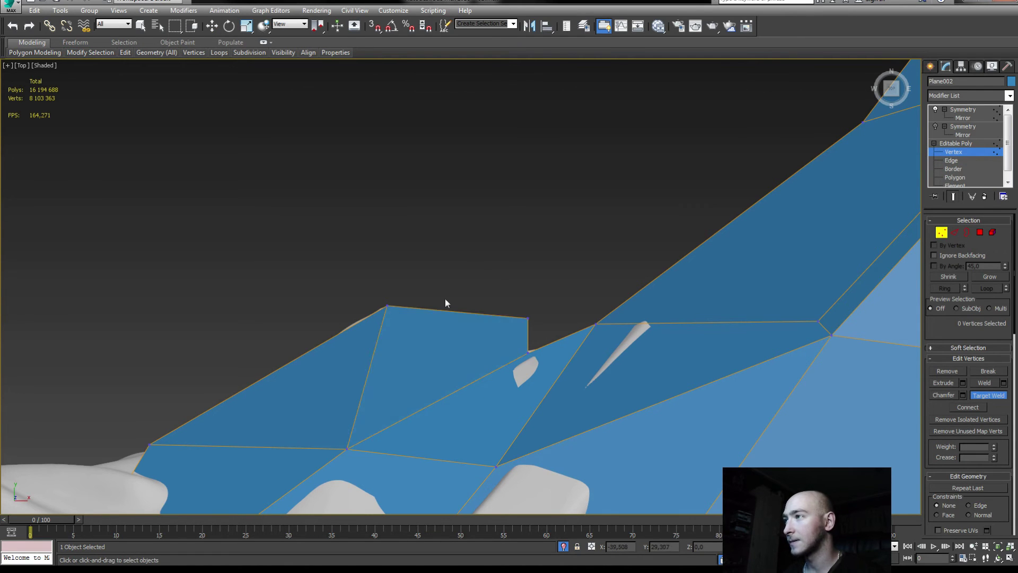
click(527, 321)
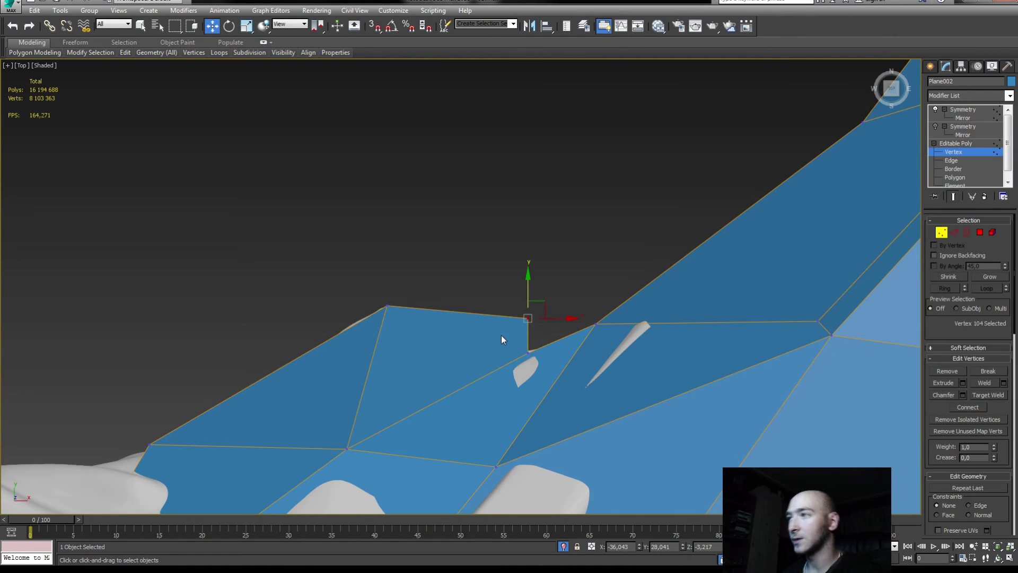
key(BackSpace)
mouse_move(501, 335)
alt+middle_down()
mouse_move(521, 257)
mouse_move(569, 332)
mouse_move(422, 306)
mouse_move(308, 403)
alt+middle_up()
scroll(569, 332, up, 5)
scroll(342, 332, up, 5)
- Select the four edges around the triangular opening
key(2)
click(277, 327)
ctrl+click(314, 401)
ctrl+click(374, 353)
ctrl+click(312, 285)
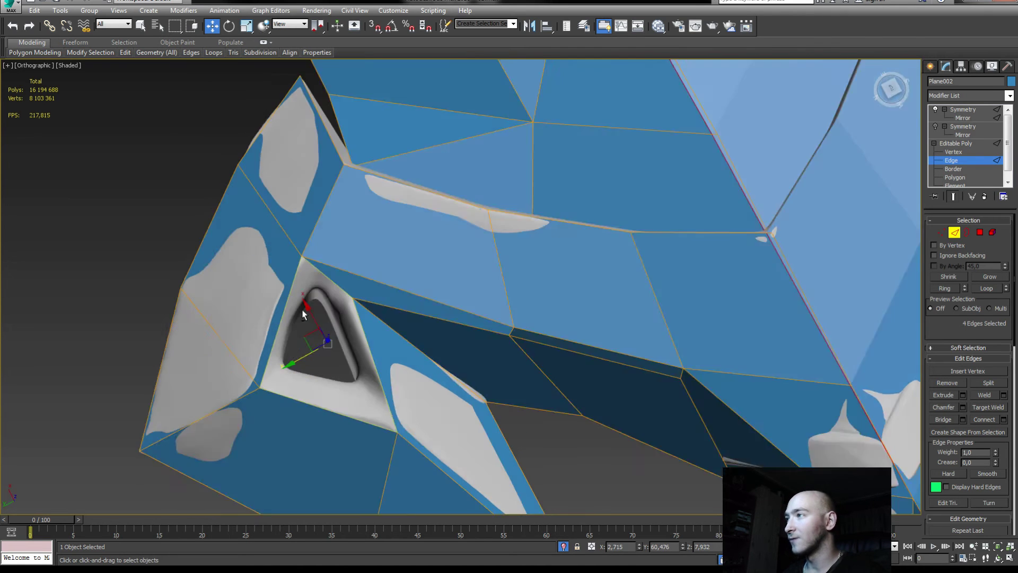
alt+middle_drag(312, 286, 296, 323)
- Shift-scale the triangle edges inward into a smaller inset ring and position it
click(246, 26)
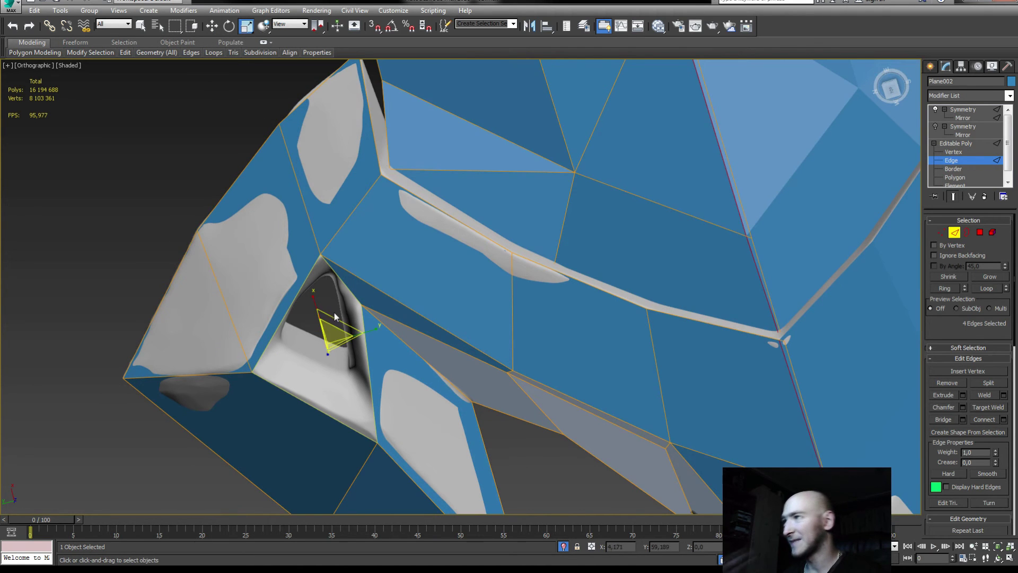
shift+drag(330, 331, 334, 361)
mouse_move(334, 361)
alt+middle_down()
mouse_move(319, 297)
mouse_move(310, 333)
alt+middle_up()
click(212, 26)
drag(312, 333, 324, 336)
- Shift-drag the inner rim downward to extrude the recessed triangular hole
click(246, 27)
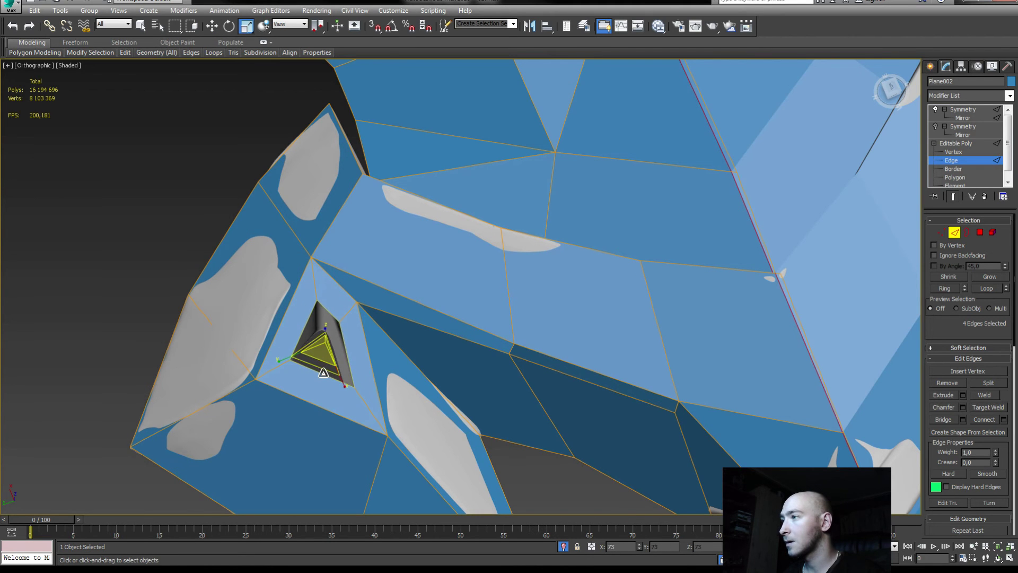
alt+middle_drag(322, 349, 315, 296)
click(211, 26)
shift+drag(323, 314, 324, 344)
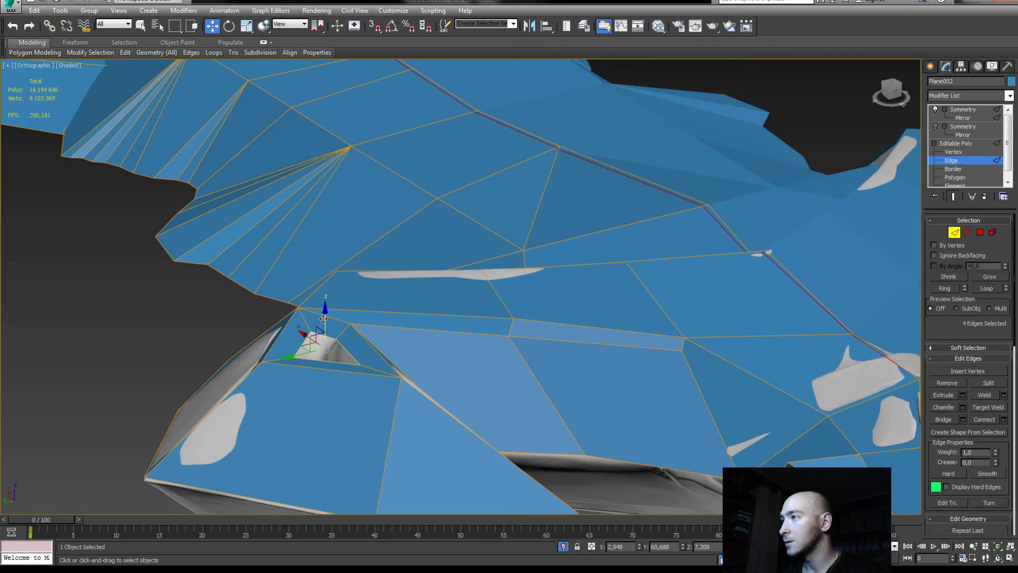
alt+middle_drag(324, 364, 321, 350)
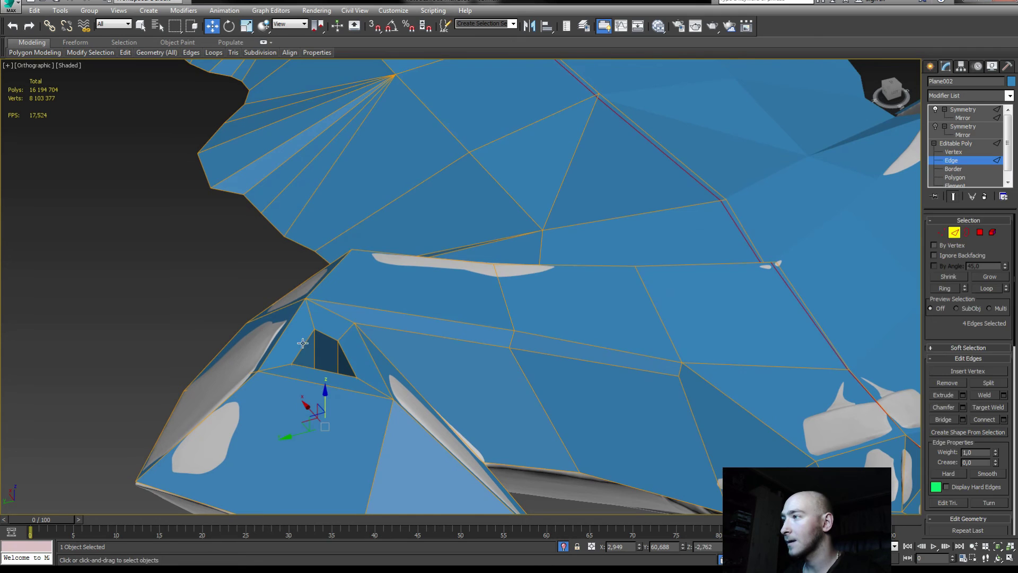
key(Page_Up)
click(305, 344)
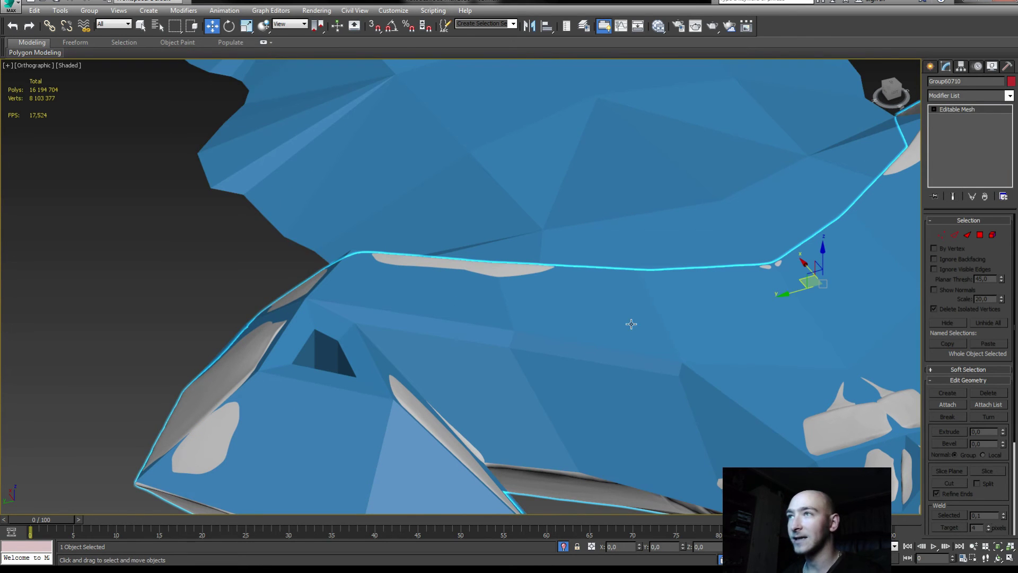
- Reselect the blue retopology mesh and select the four edges ringing its small triangular hole
key(2)
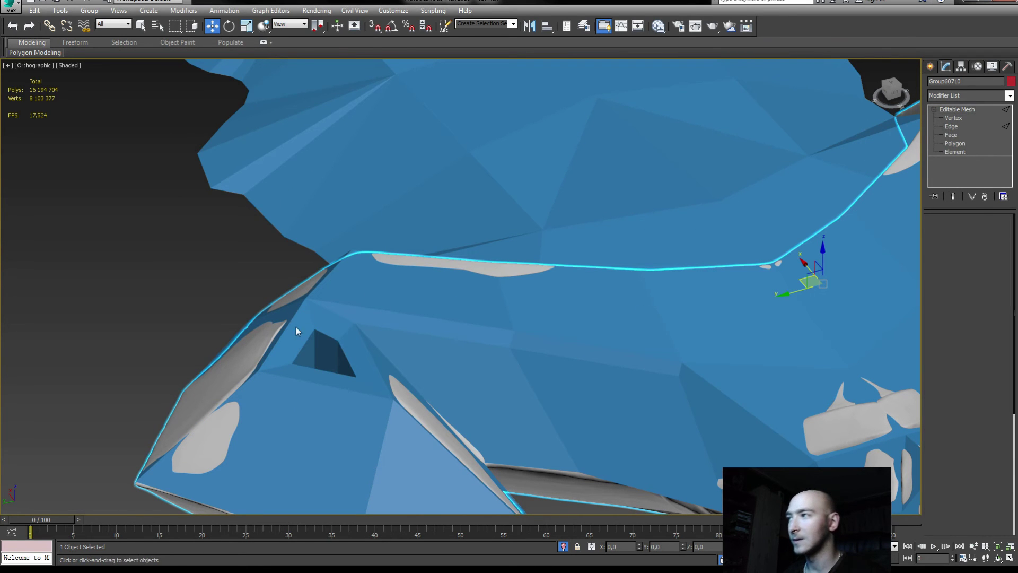
click(930, 66)
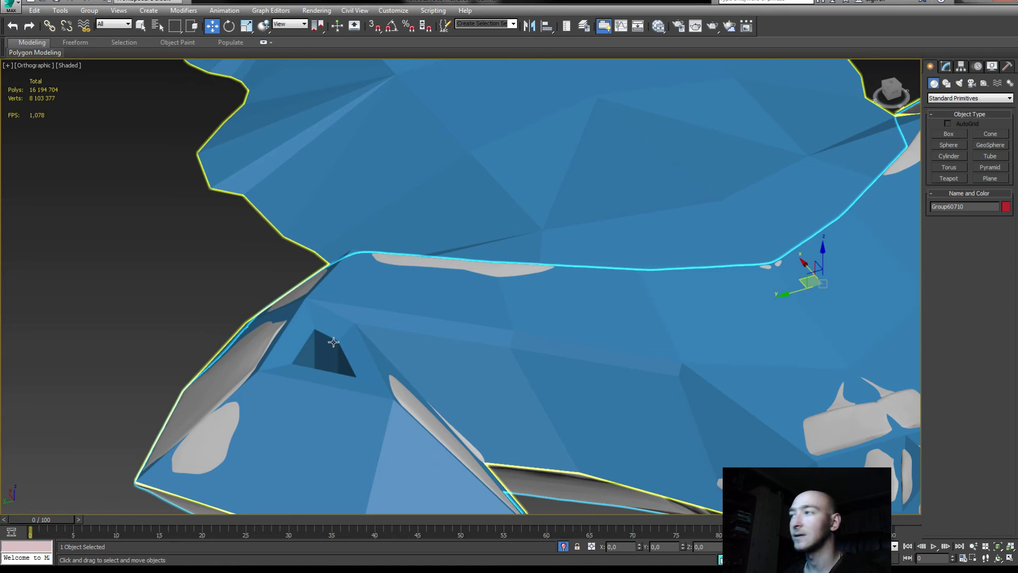
click(947, 67)
click(931, 67)
click(424, 342)
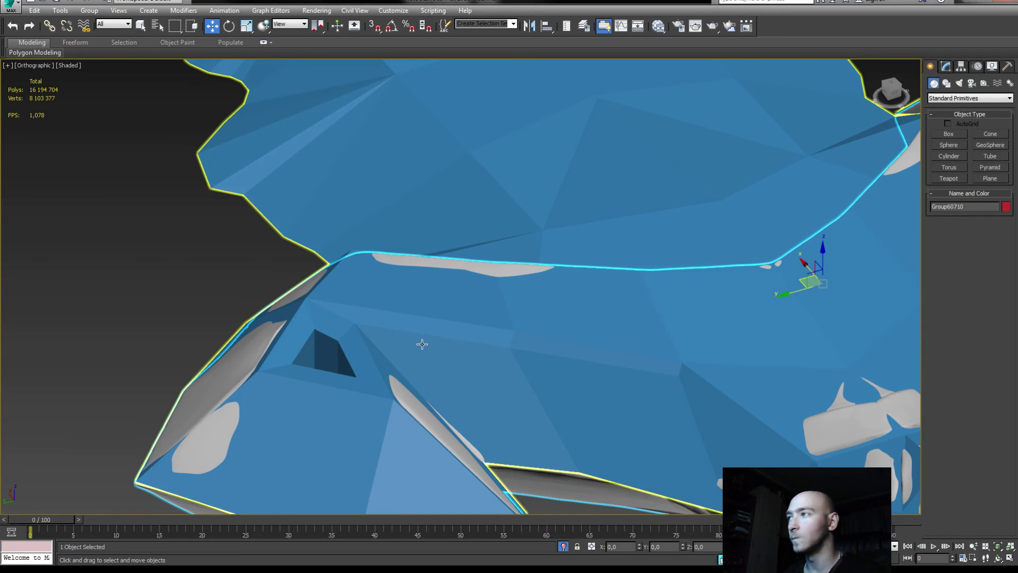
click(947, 66)
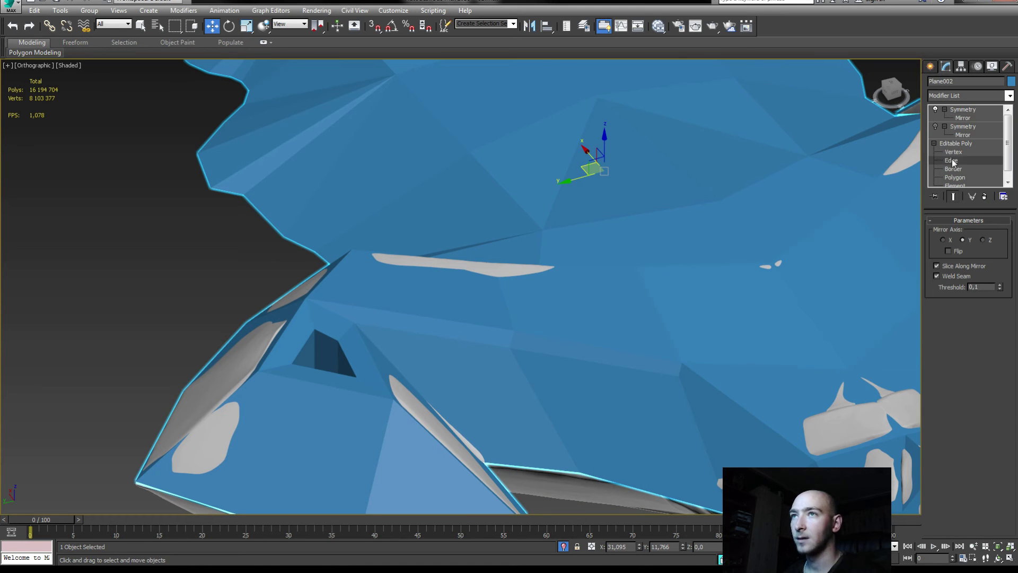
click(951, 160)
drag(305, 344, 375, 347)
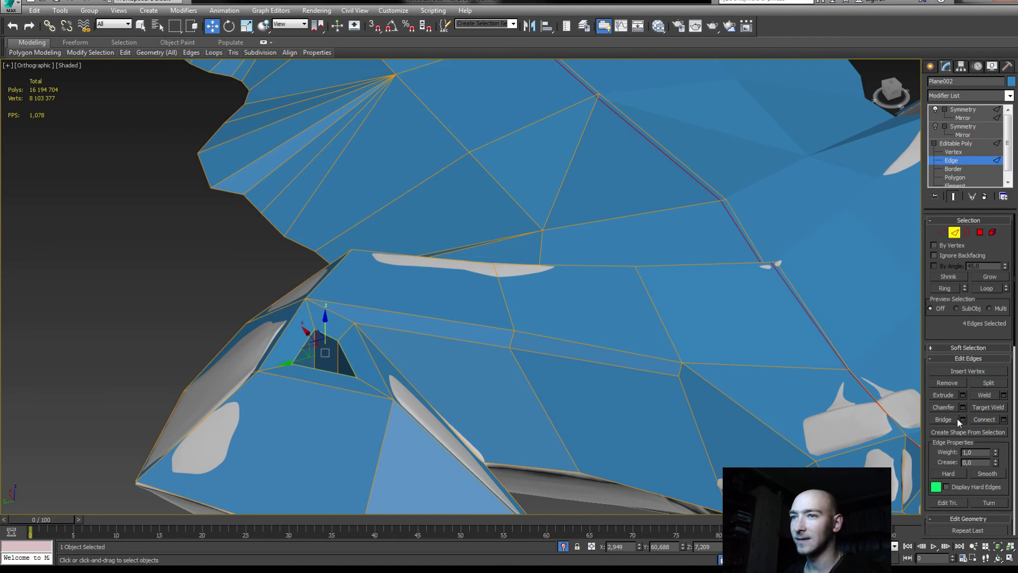
- Chamfer the four hole edges into doubled loops, then clear the selection and frame the stem
key(ctrl+shift+c)
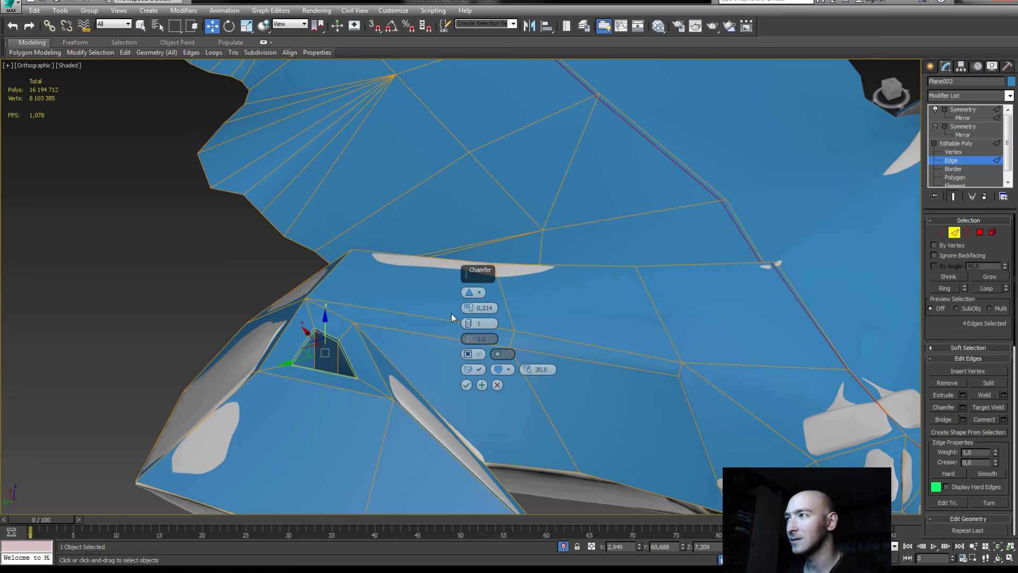
drag(469, 307, 468, 298)
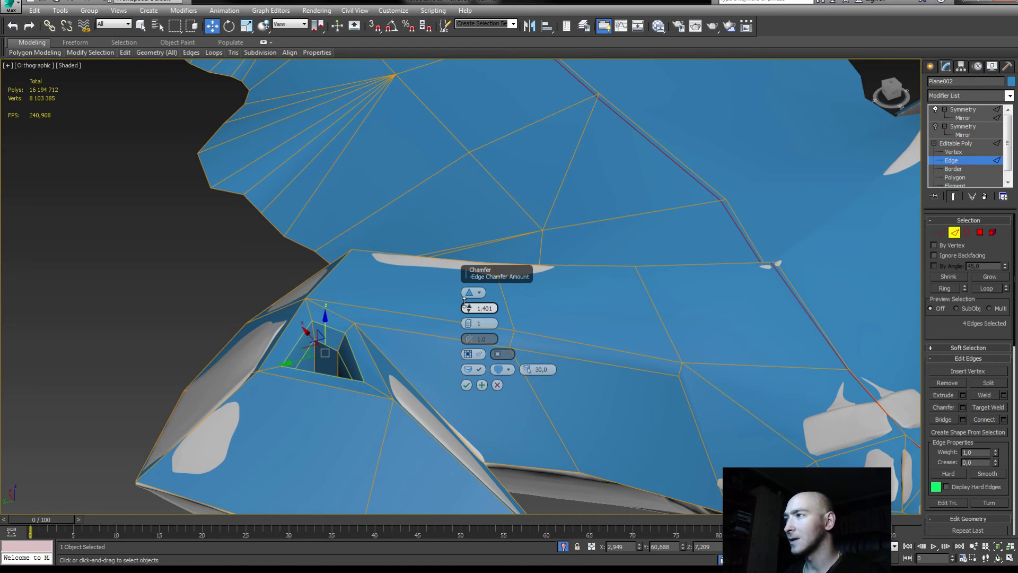
click(467, 385)
alt+middle_drag(476, 383, 442, 327)
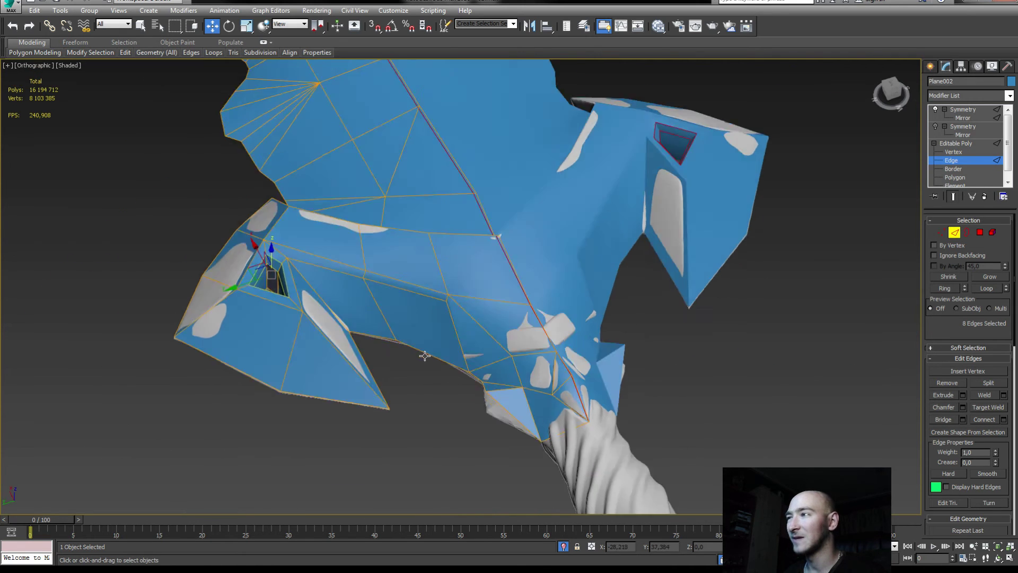
scroll(443, 327, up, 4)
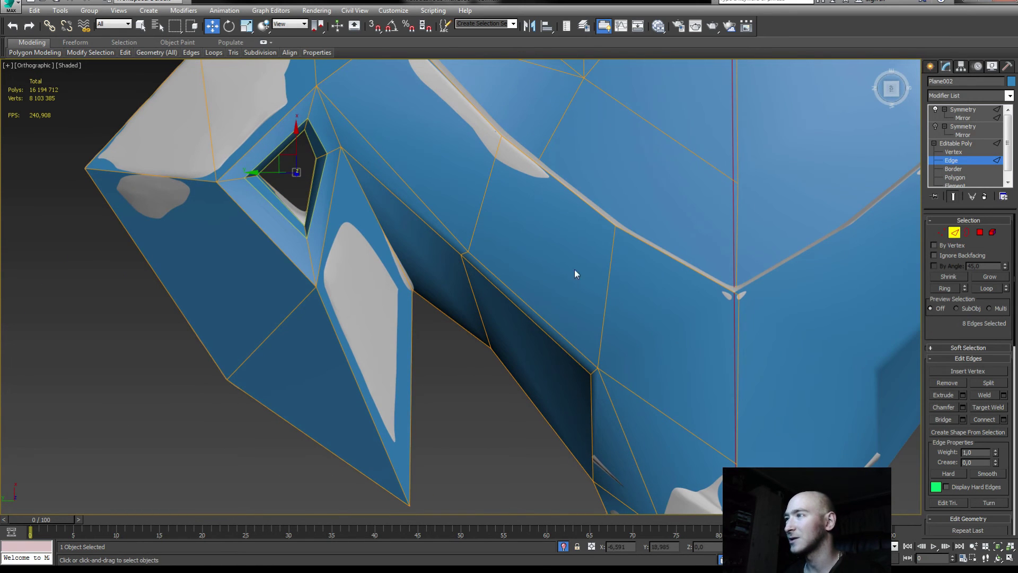
click(447, 396)
scroll(447, 395, down, 4)
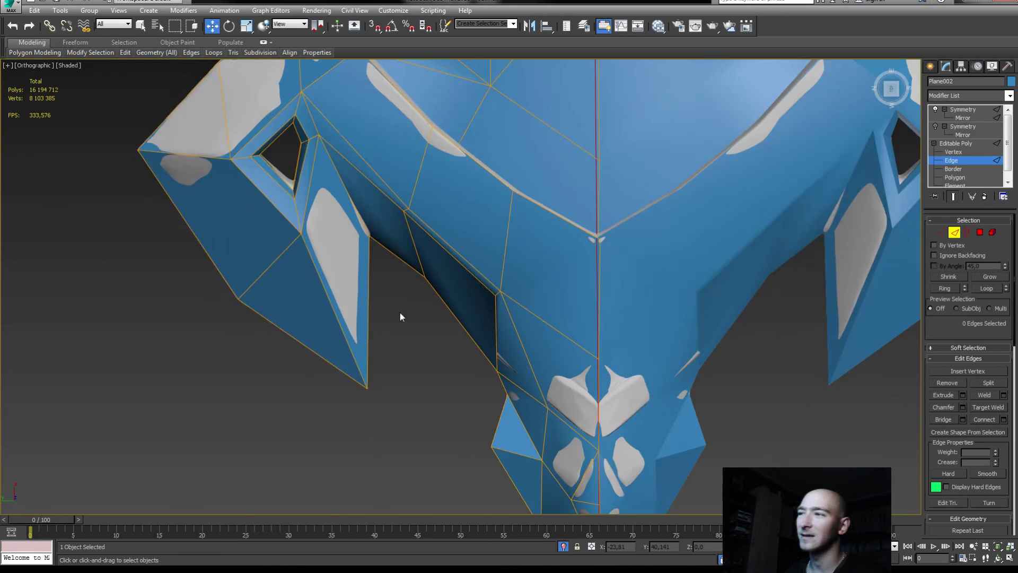
middle_drag(400, 313, 414, 170)
scroll(435, 347, up, 3)
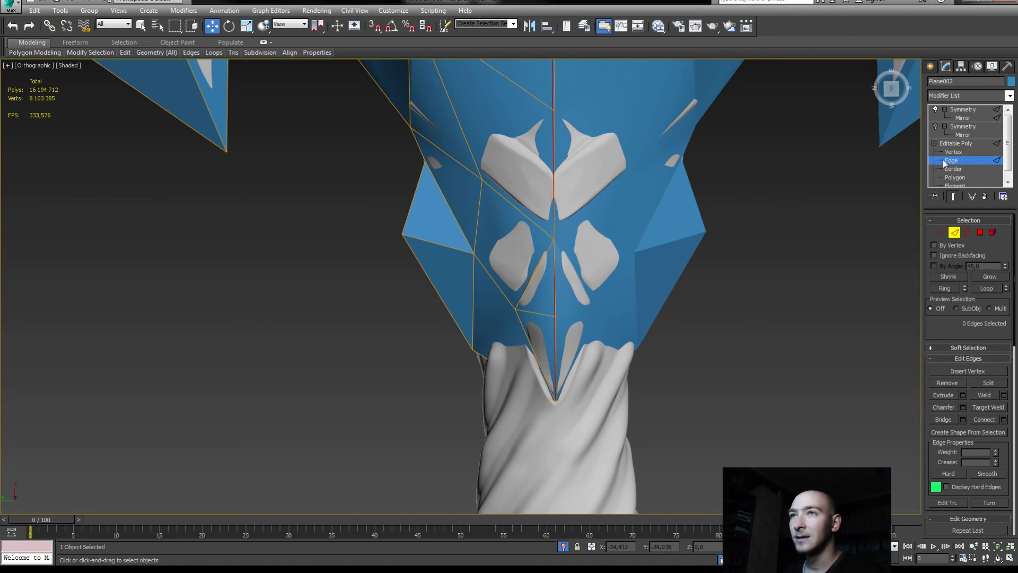
- Lower the stem-end vertex of the blue plane down toward the handle
click(484, 355)
scroll(484, 354, down, 2)
alt+middle_drag(484, 354, 585, 207)
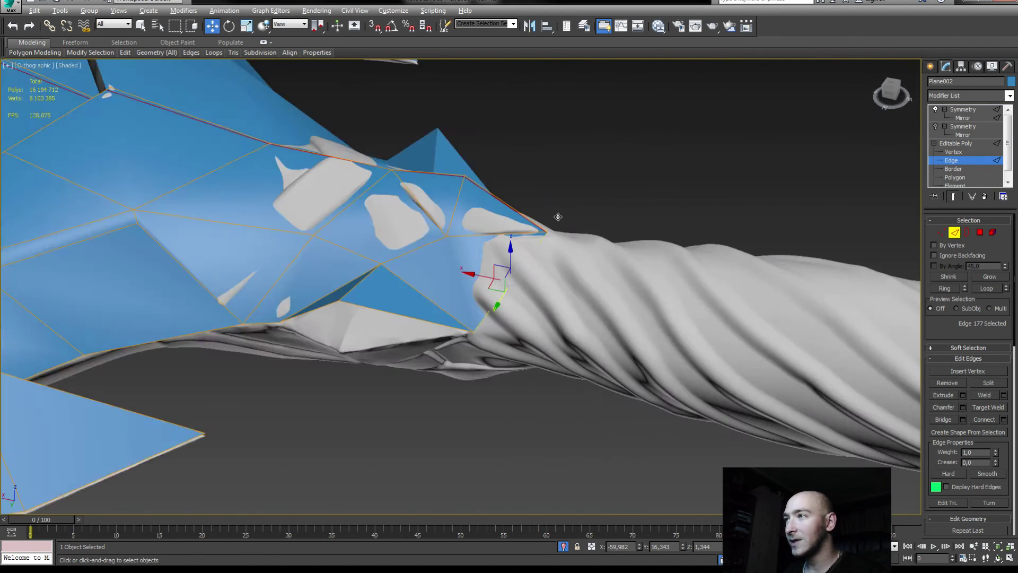
alt+middle_drag(513, 286, 477, 297)
key(1)
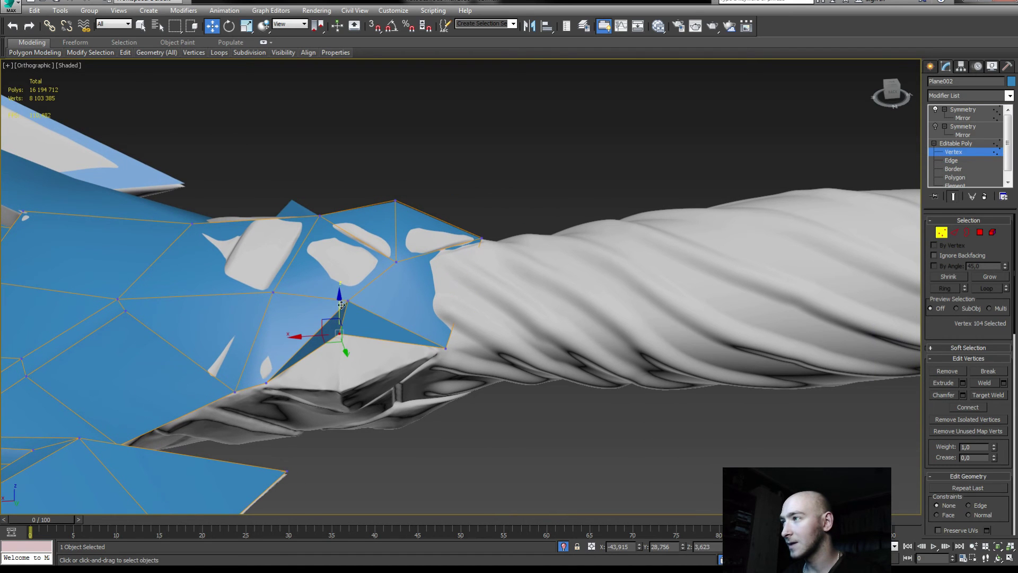
click(338, 330)
drag(338, 330, 340, 398)
mouse_move(339, 398)
alt+middle_down()
mouse_move(456, 272)
mouse_move(422, 322)
alt+middle_up()
- Extend the plane's end edge with new polygons along the handle up to the mace head
key(2)
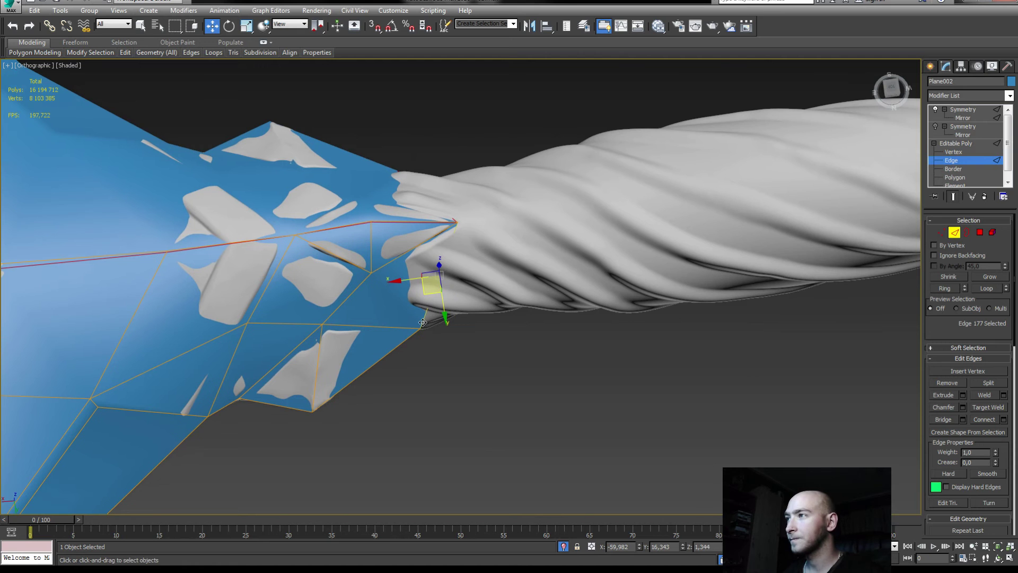
shift+drag(413, 289, 548, 284)
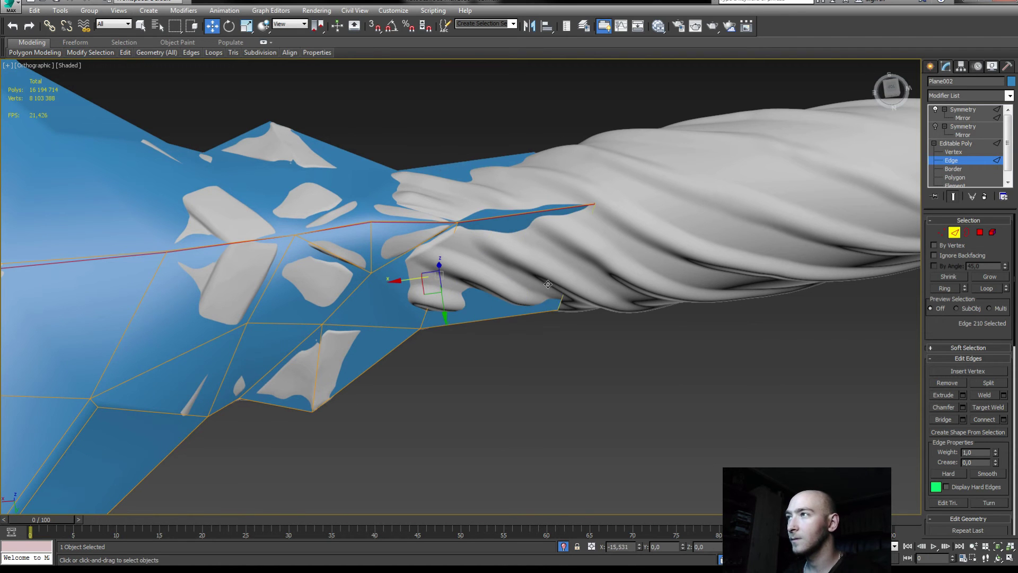
alt+middle_drag(772, 291, 208, 324)
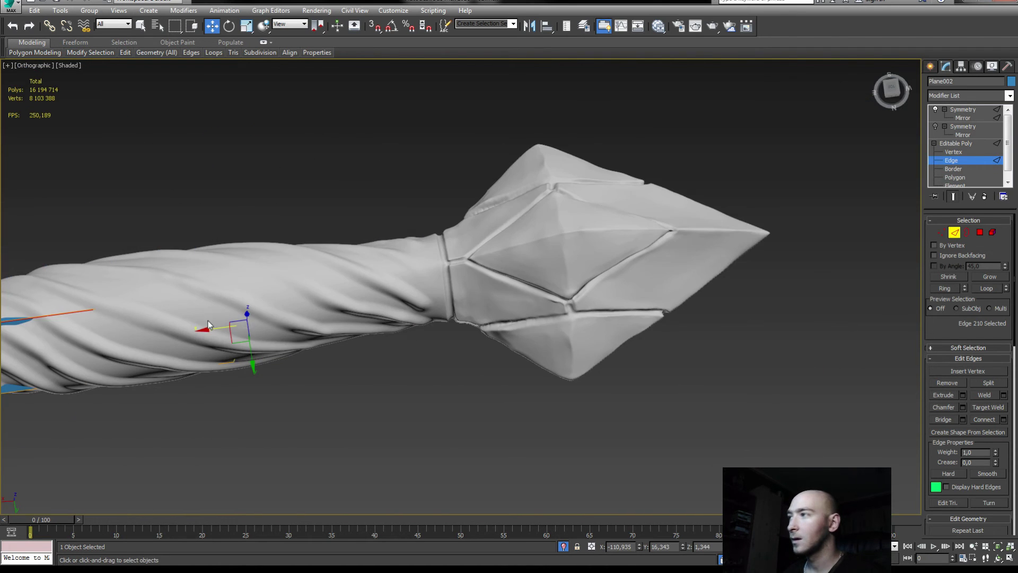
drag(243, 328, 429, 326)
- In Top view, slide the plane's left vertices to straighten its edge along the handle
key(1)
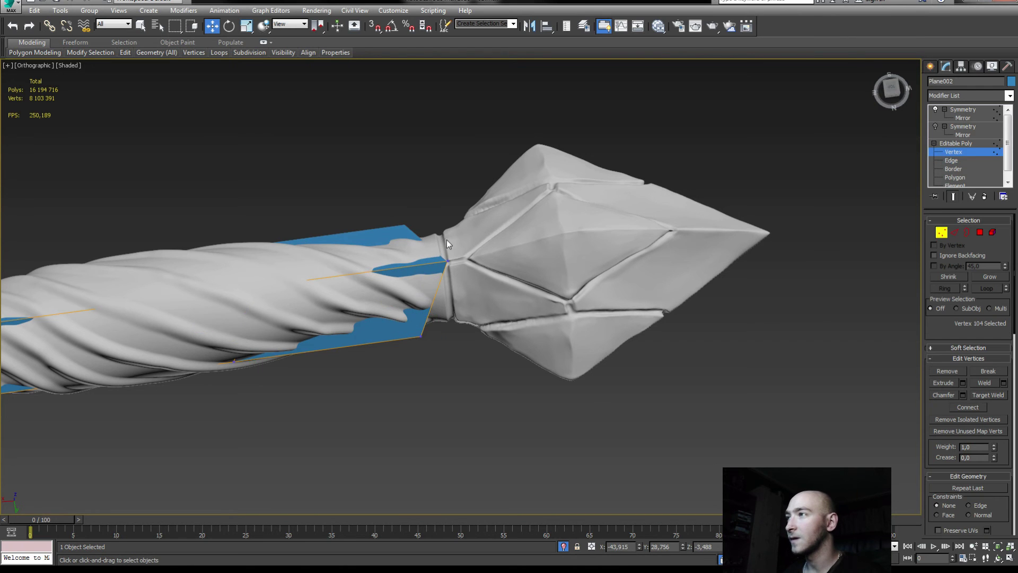
key(t)
scroll(229, 380, up, 5)
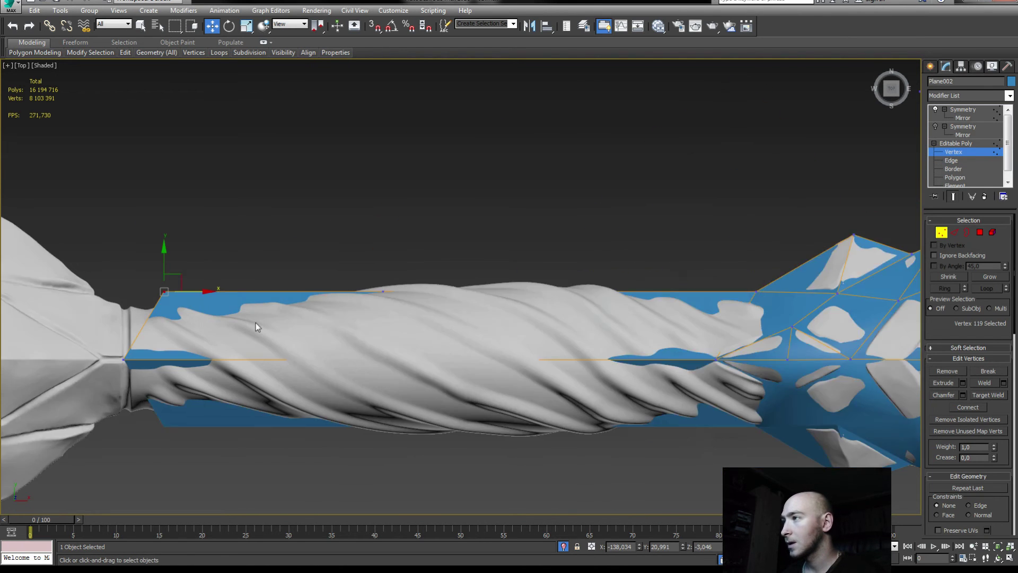
scroll(318, 302, up, 2)
drag(275, 291, 227, 303)
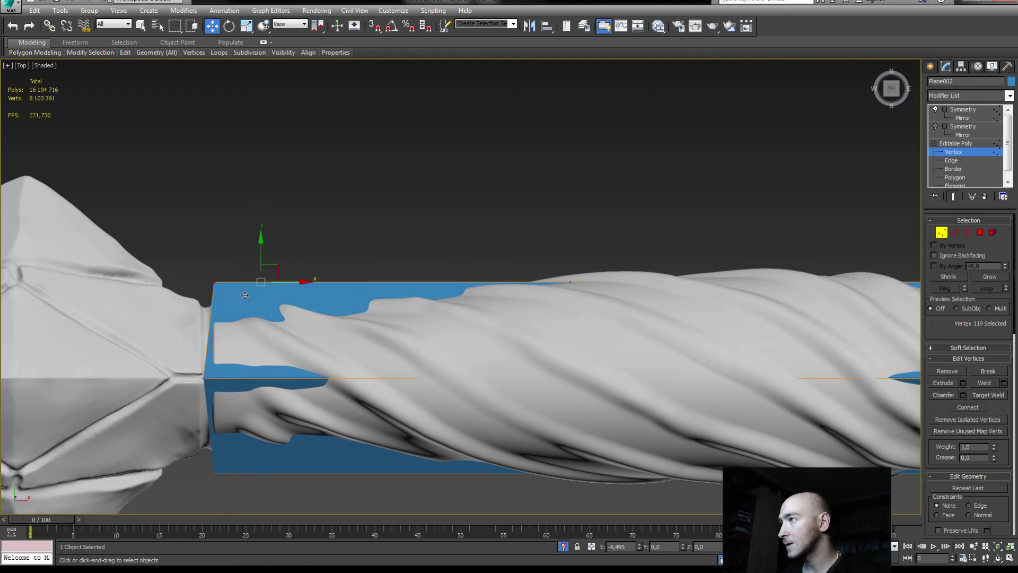
click(197, 282)
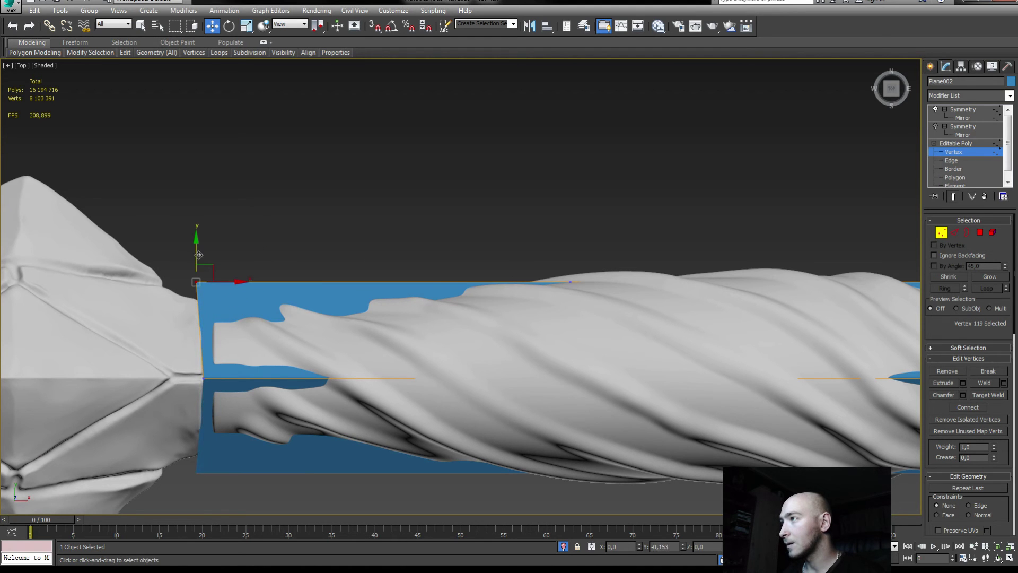
- Move the top vertex near the crossguard right to line up with the hilt
scroll(199, 255, down, 2)
middle_drag(522, 227, 385, 227)
scroll(385, 227, down, 3)
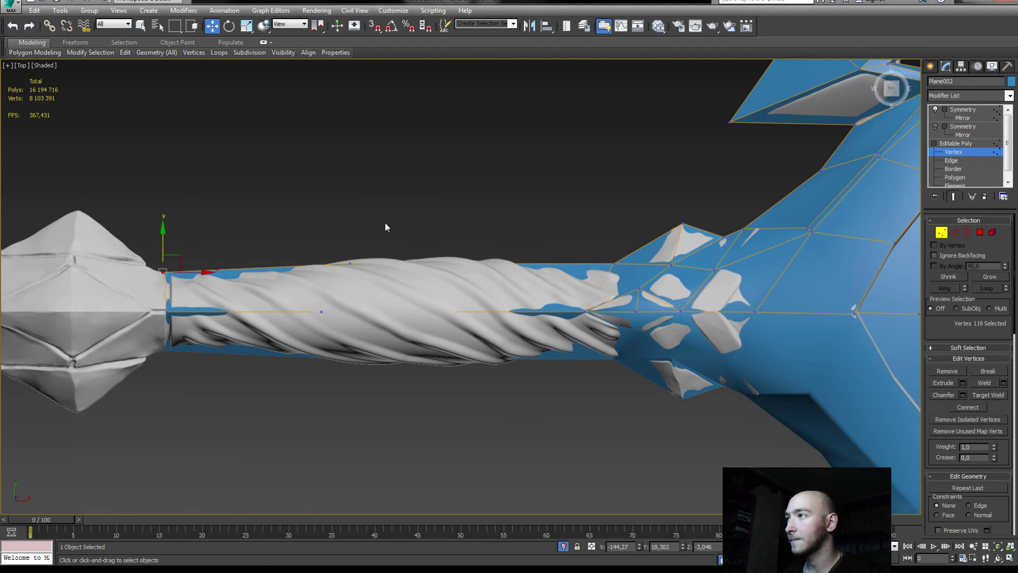
click(351, 263)
drag(391, 244, 434, 239)
click(366, 373)
drag(319, 321, 318, 321)
- Inspect the shaft end from angled views, selecting its end edge and a nearby vertex
mouse_move(417, 310)
alt+middle_down()
mouse_move(392, 260)
mouse_move(396, 276)
mouse_move(313, 295)
mouse_move(291, 372)
alt+middle_up()
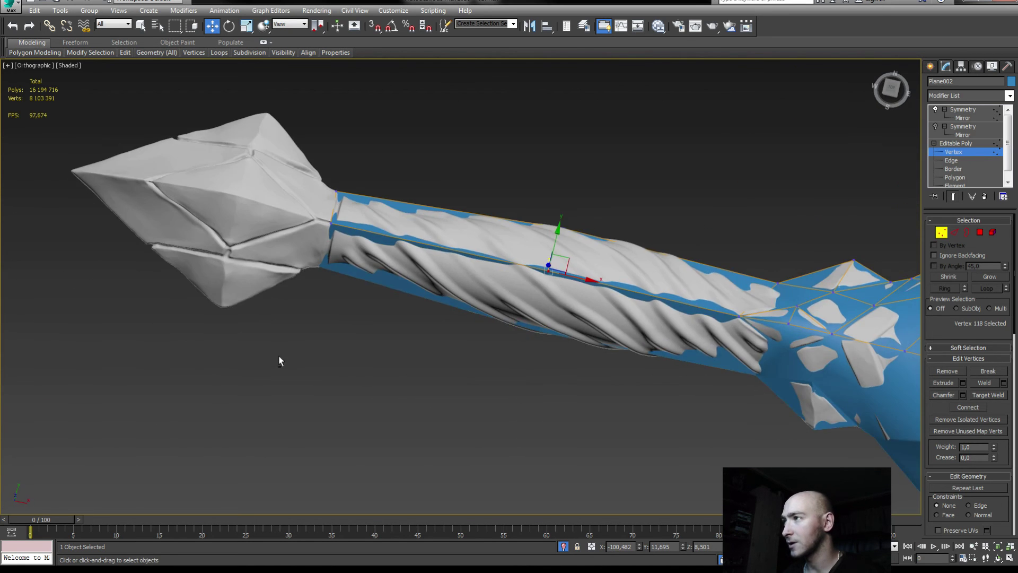
scroll(292, 371, up, 5)
key(2)
mouse_move(333, 181)
alt+middle_down()
mouse_move(301, 278)
mouse_move(408, 284)
alt+middle_up()
click(301, 278)
click(421, 221)
mouse_move(421, 221)
alt+middle_down()
mouse_move(226, 188)
mouse_move(358, 195)
mouse_move(365, 274)
mouse_move(411, 286)
mouse_move(507, 339)
alt+middle_up()
key(1)
click(518, 354)
mouse_move(544, 351)
alt+middle_down()
mouse_move(498, 301)
mouse_move(476, 296)
alt+middle_up()
key(2)
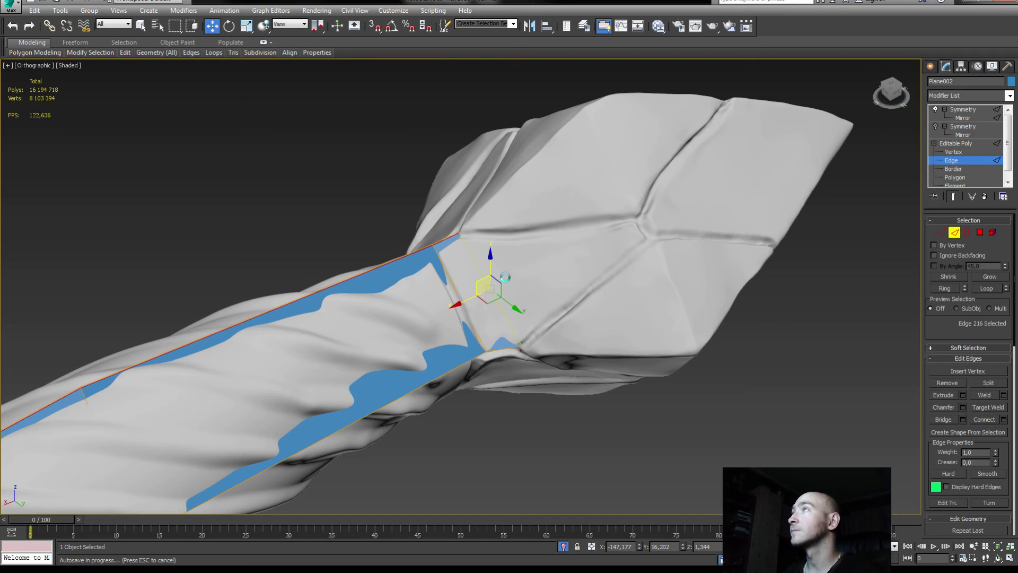
- Move the vertex at the pommel's right side onto the pommel surface
alt+middle_drag(502, 266, 488, 302)
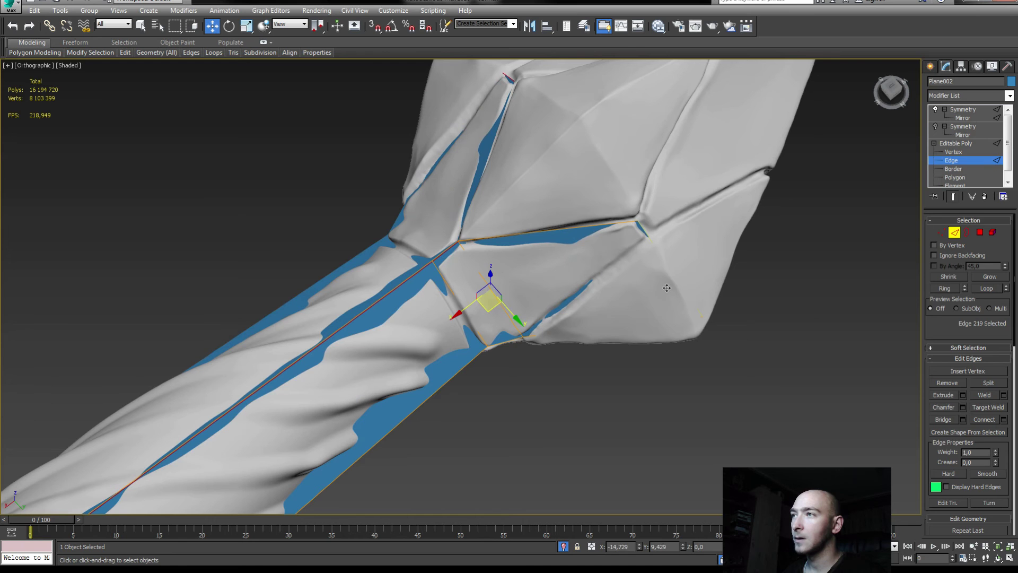
key(1)
click(702, 315)
drag(709, 313, 701, 304)
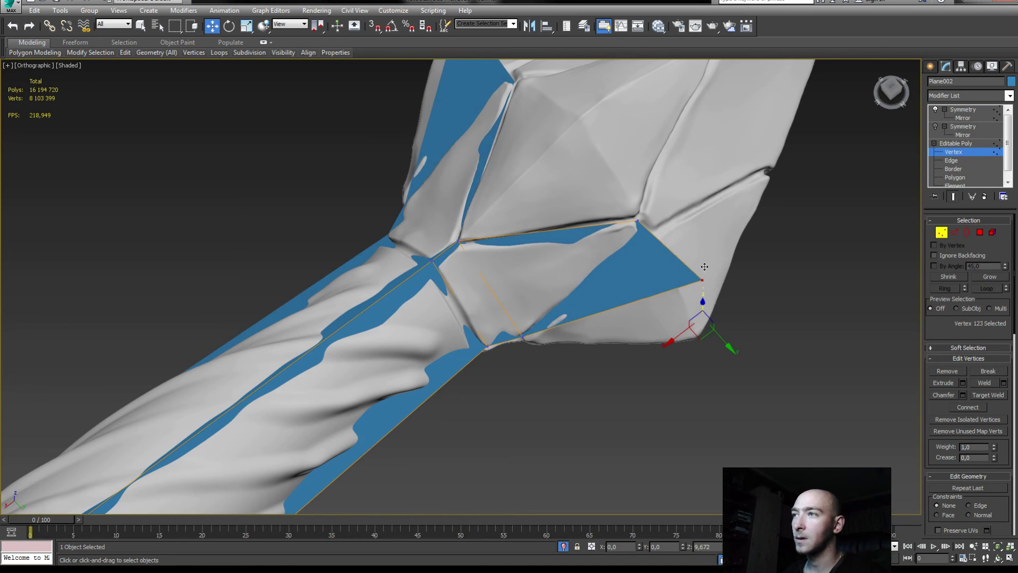
alt+middle_drag(700, 305, 585, 296)
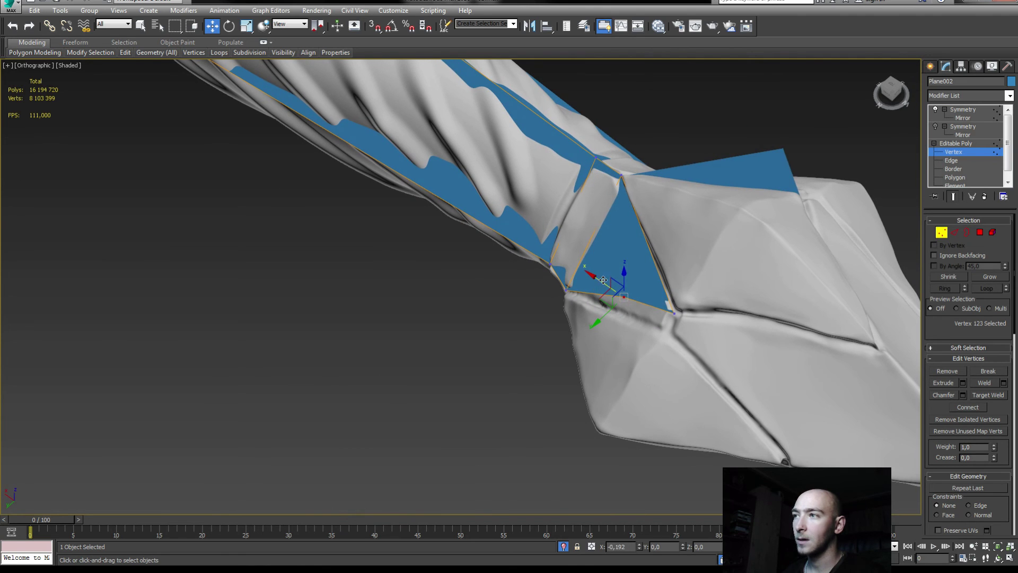
drag(599, 294, 605, 281)
mouse_move(604, 281)
alt+middle_down()
mouse_move(707, 273)
mouse_move(695, 314)
alt+middle_up()
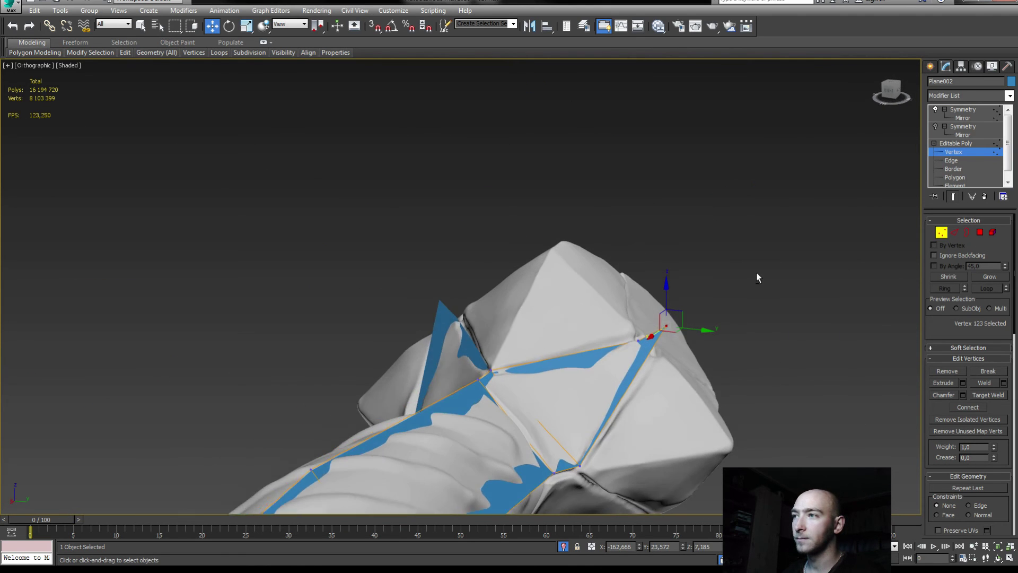
drag(676, 326, 674, 333)
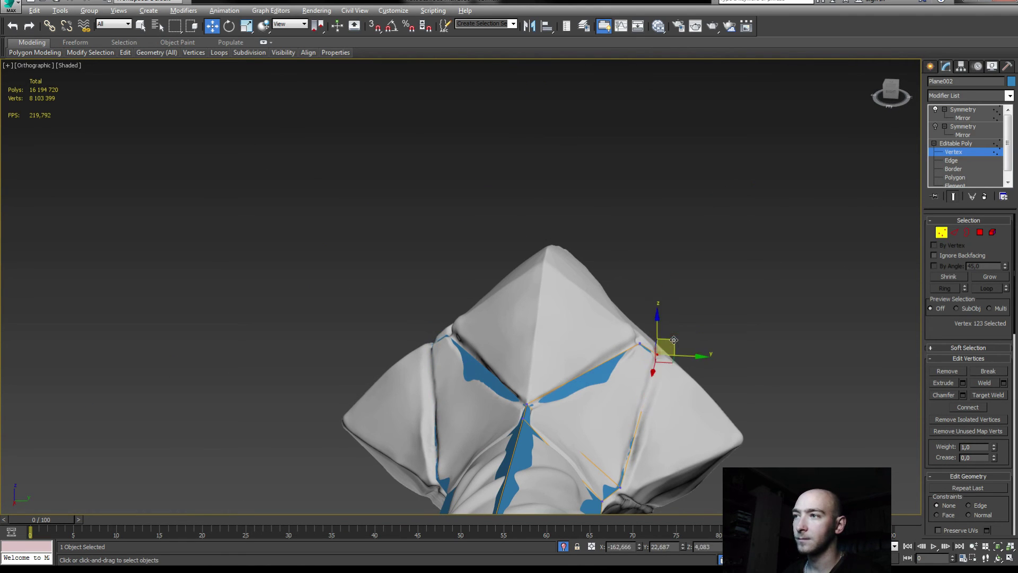
alt+middle_drag(674, 333, 628, 375)
drag(639, 366, 625, 366)
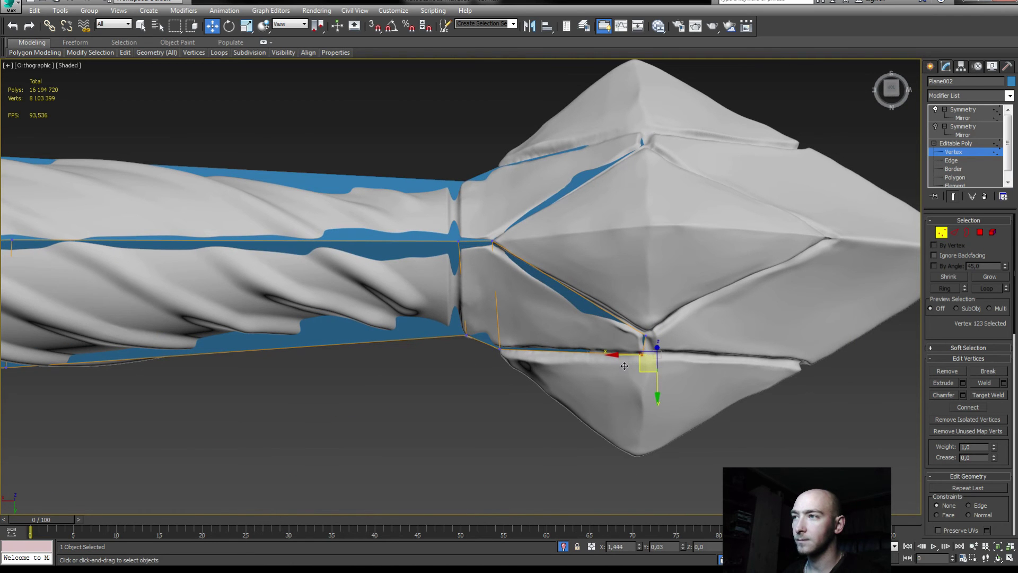
mouse_move(623, 366)
alt+middle_down()
mouse_move(633, 336)
mouse_move(723, 323)
mouse_move(695, 347)
mouse_move(448, 317)
alt+middle_up()
- Extrude a new strip along the pommel and pull its end vertex down into a large quad
key(2)
shift+drag(448, 317, 663, 365)
mouse_move(663, 364)
alt+middle_down()
mouse_move(673, 422)
mouse_move(676, 371)
mouse_move(453, 386)
alt+middle_up()
key(t)
scroll(670, 376, up, 2)
scroll(291, 320, up, 5)
scroll(477, 329, up, 3)
key(1)
click(373, 296)
mouse_move(386, 280)
mouse_down()
mouse_move(412, 400)
mouse_move(394, 403)
mouse_up()
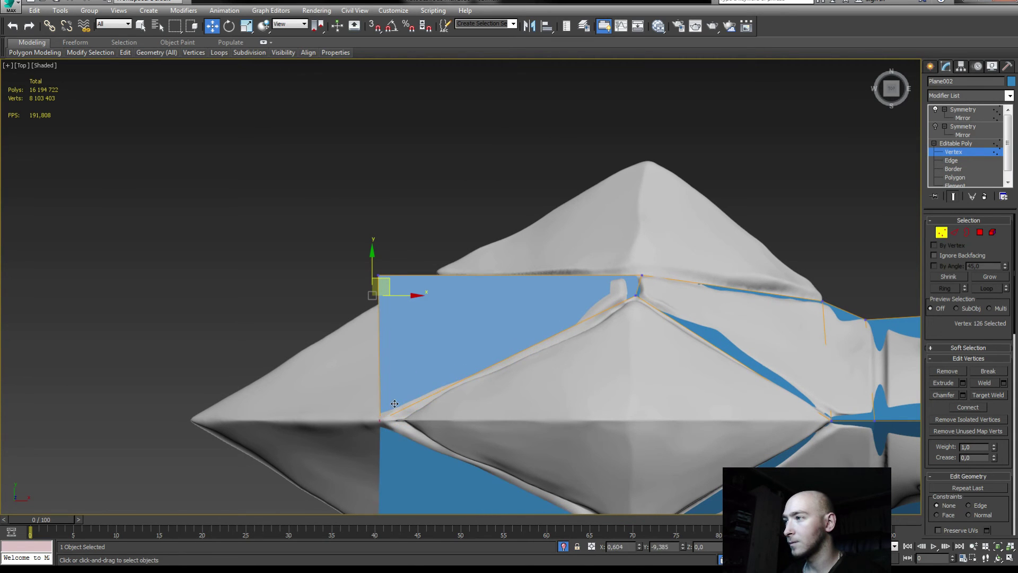
- Shift the quad's upper-left vertex right and sink it down into the pommel
click(391, 410)
click(378, 275)
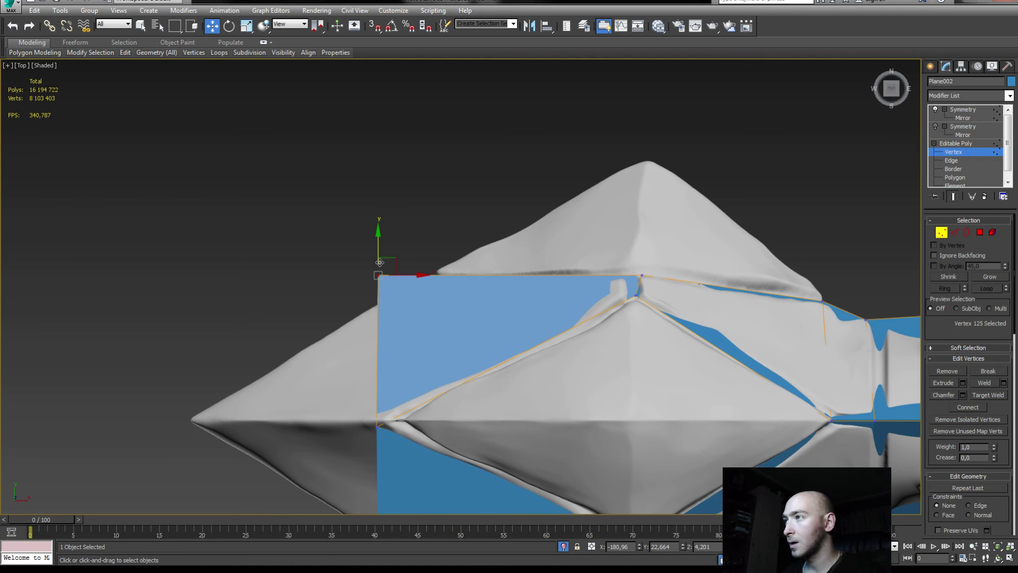
drag(384, 273, 434, 267)
mouse_move(434, 267)
alt+middle_down()
mouse_move(443, 316)
mouse_move(495, 256)
alt+middle_up()
drag(422, 247, 424, 297)
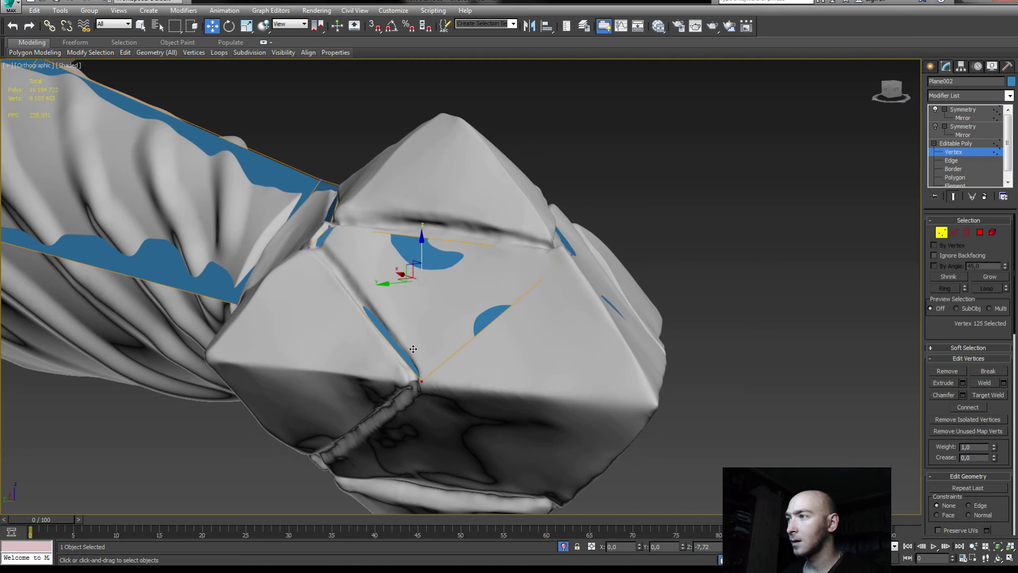
mouse_move(425, 297)
alt+middle_down()
mouse_move(473, 374)
mouse_move(499, 328)
alt+middle_up()
- Extend a new quad from the edge and snap its corner vertex onto the reference outline
key(2)
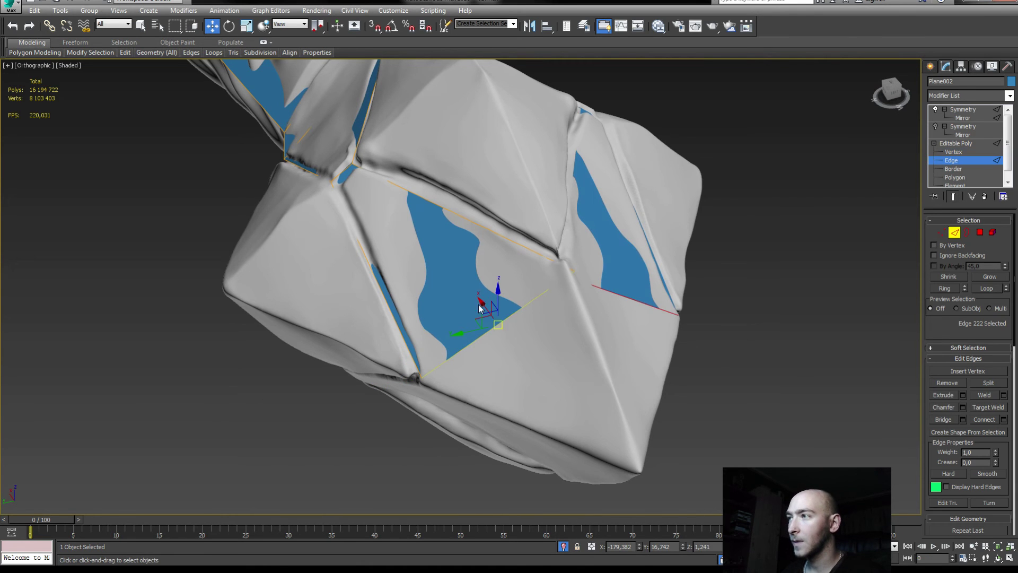
shift+drag(478, 339, 602, 394)
key(1)
click(632, 347)
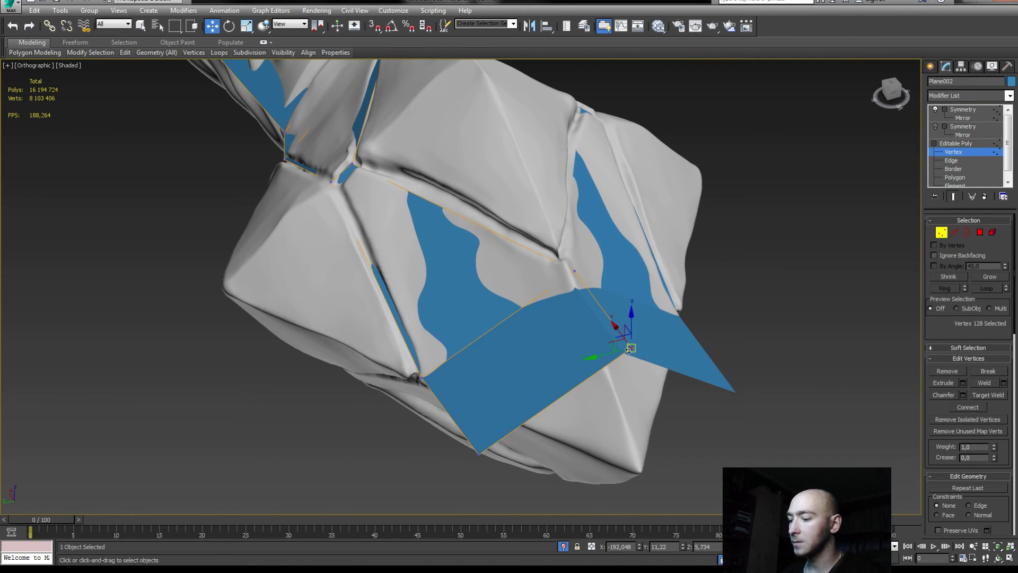
key(t)
scroll(323, 367, up, 3)
scroll(323, 367, up, 5)
scroll(474, 349, up, 6)
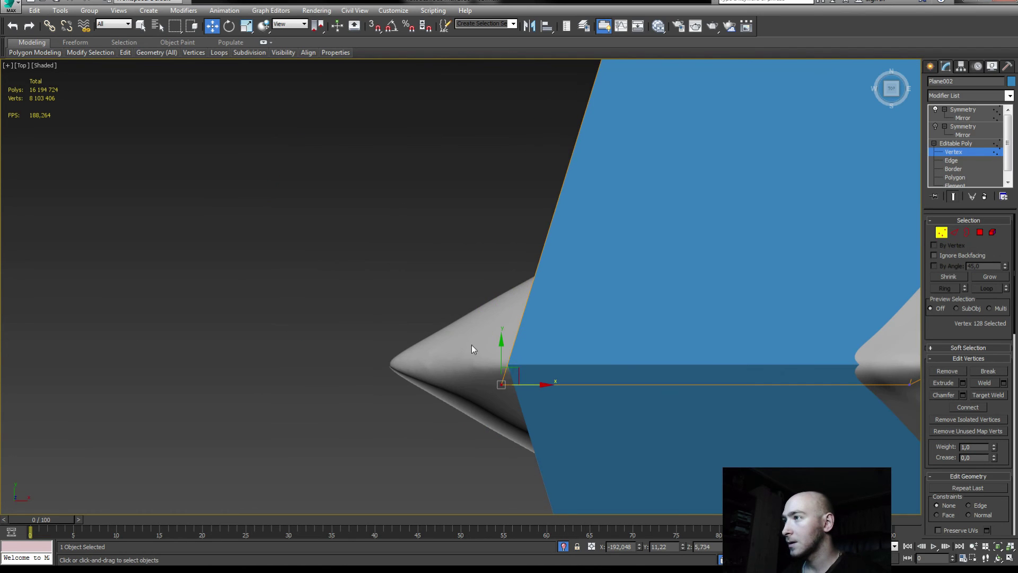
scroll(520, 368, down, 3)
drag(515, 371, 434, 342)
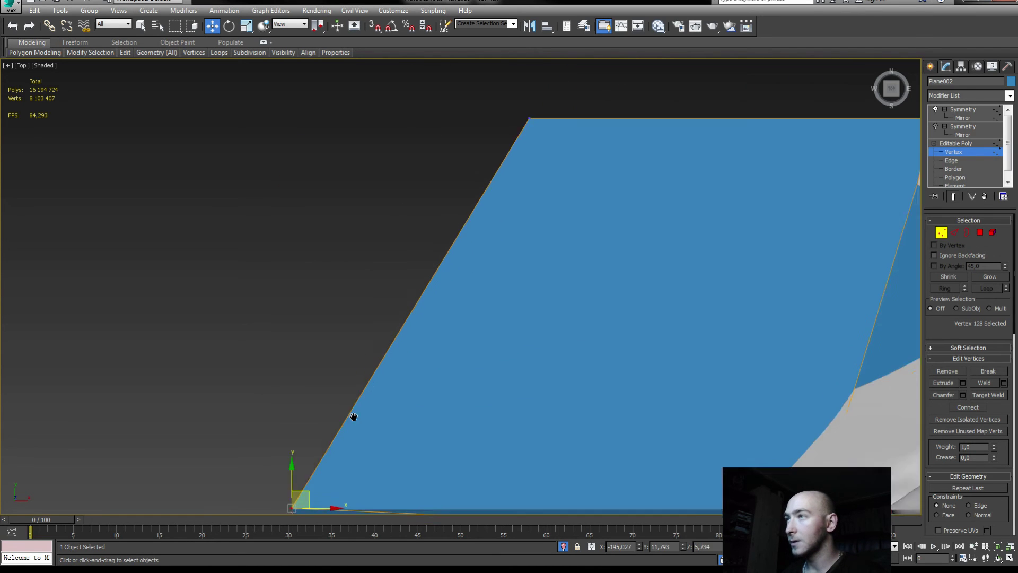
- Straighten the plane's top-left corner and collapse its top-right corner onto the lower edge
drag(418, 306, 457, 367)
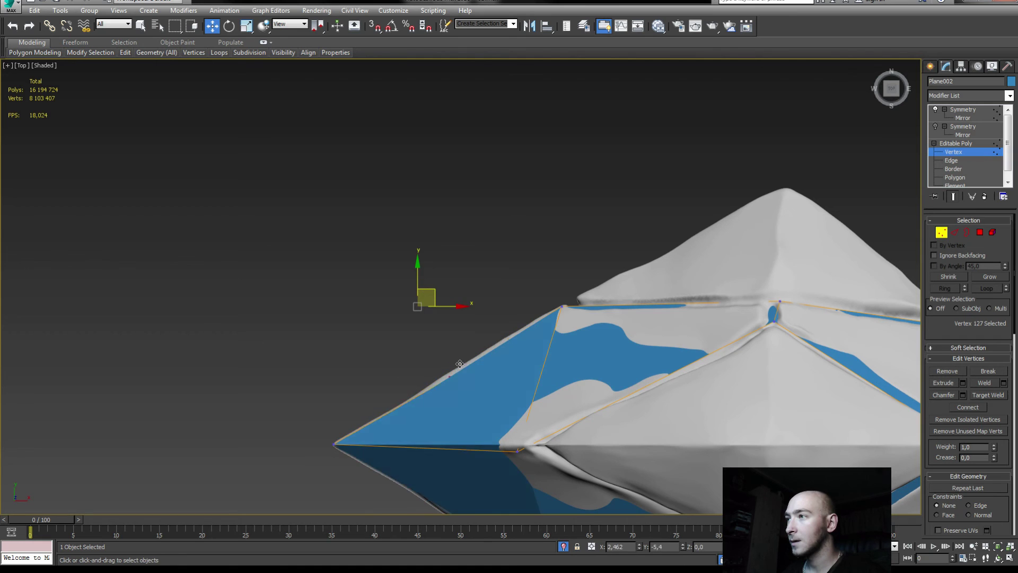
mouse_move(439, 392)
alt+middle_down()
mouse_move(518, 319)
mouse_move(586, 295)
alt+middle_up()
drag(577, 258, 566, 340)
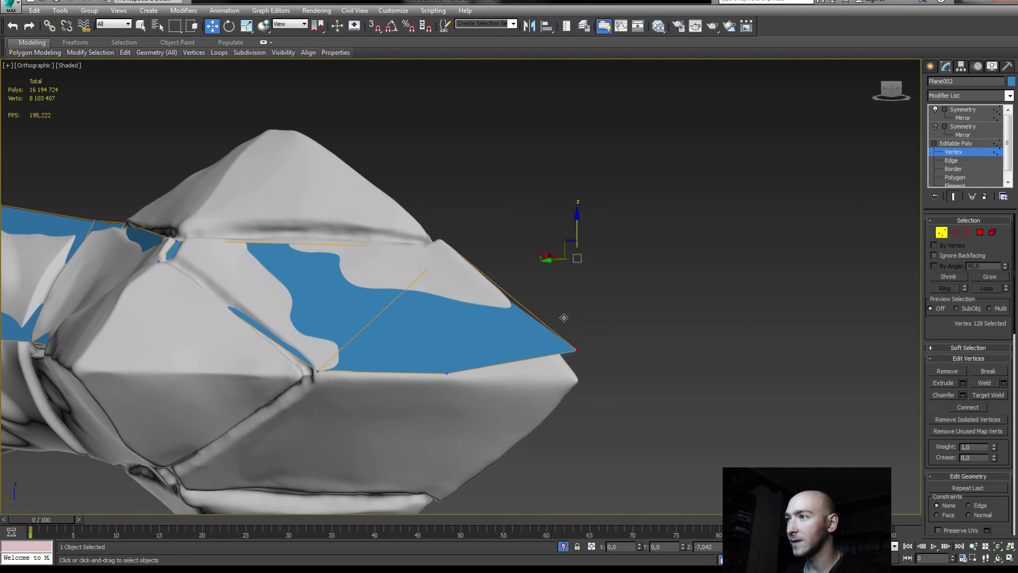
mouse_move(566, 341)
alt+middle_down()
mouse_move(556, 282)
mouse_move(570, 341)
alt+middle_up()
- Extrude two pommel edges into new strips stretched downward over the lower facet
key(2)
double_click(305, 309)
click(320, 334)
alt+middle_drag(321, 333, 346, 348)
shift+drag(346, 348, 347, 422)
- Lower a vertex of the new strips and delete the stray vertex at their end
key(1)
click(325, 396)
mouse_move(324, 396)
alt+middle_down()
mouse_move(355, 359)
mouse_move(347, 374)
alt+middle_up()
drag(348, 379, 344, 443)
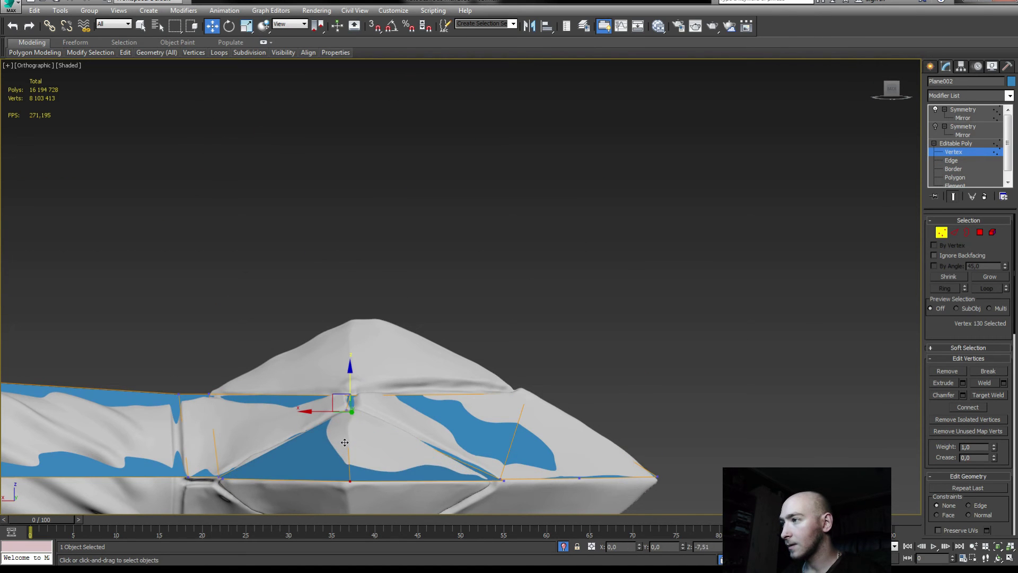
alt+middle_drag(344, 443, 238, 460)
click(223, 481)
click(350, 481)
key(Delete)
mouse_move(481, 473)
alt+middle_down()
mouse_move(514, 291)
mouse_move(503, 273)
mouse_move(497, 284)
alt+middle_up()
- Extrude two pommel-peak edges upward and pull their vertices into a tent shape
scroll(498, 283, up, 5)
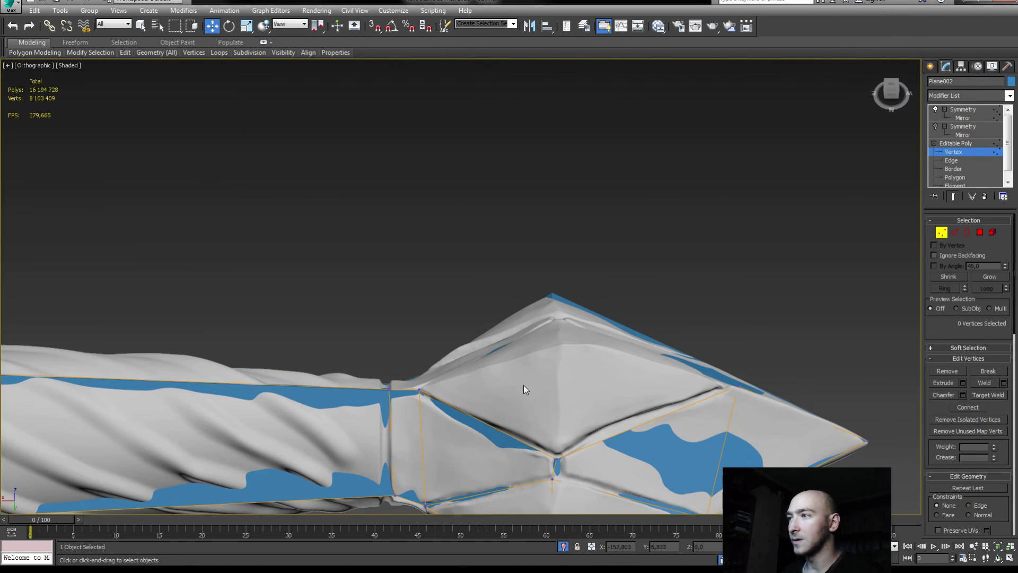
key(2)
click(480, 422)
ctrl+click(633, 423)
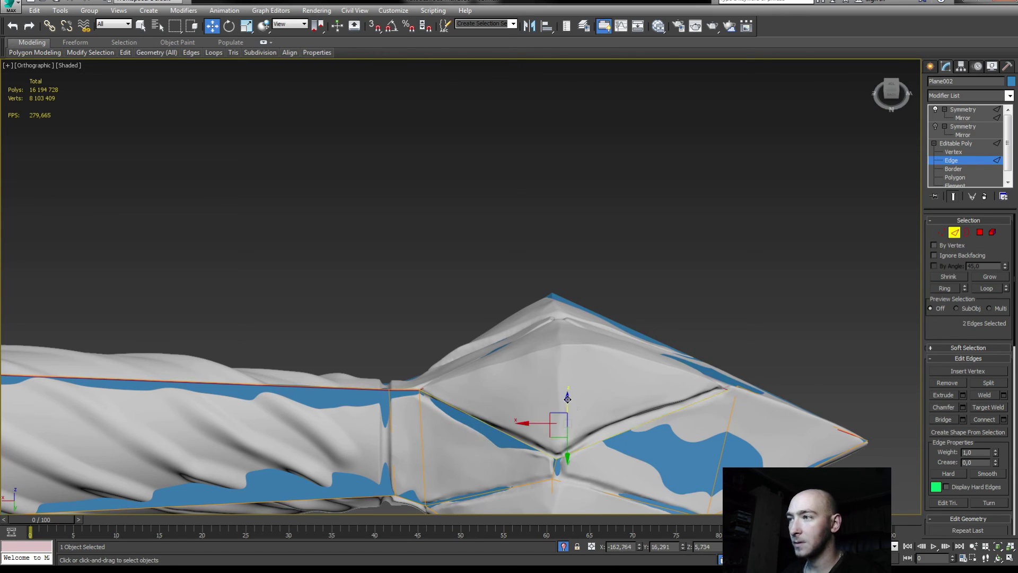
shift+drag(567, 398, 564, 292)
key(1)
click(737, 275)
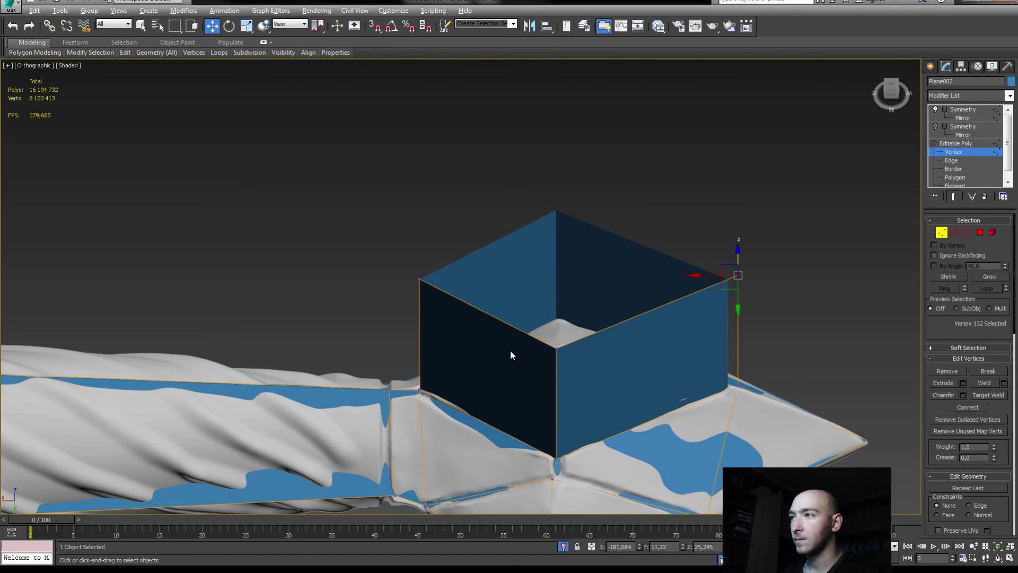
alt+middle_drag(510, 354, 593, 286)
ctrl+drag(425, 257, 379, 302)
- Target Weld the loose corner vertex onto its neighbouring vertex
click(975, 384)
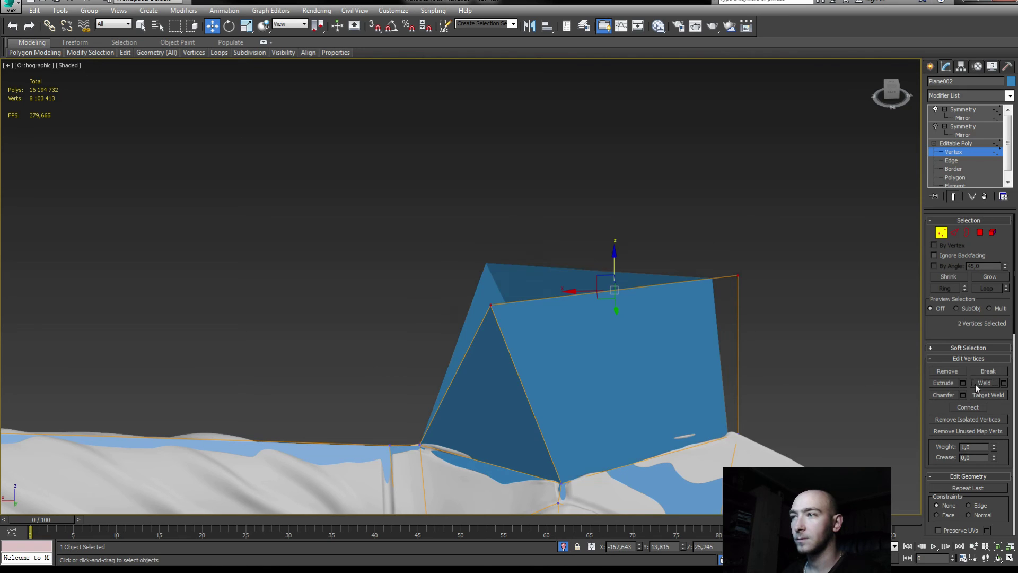
alt+middle_drag(577, 340, 574, 377)
click(737, 278)
right_click(699, 288)
click(634, 359)
click(489, 314)
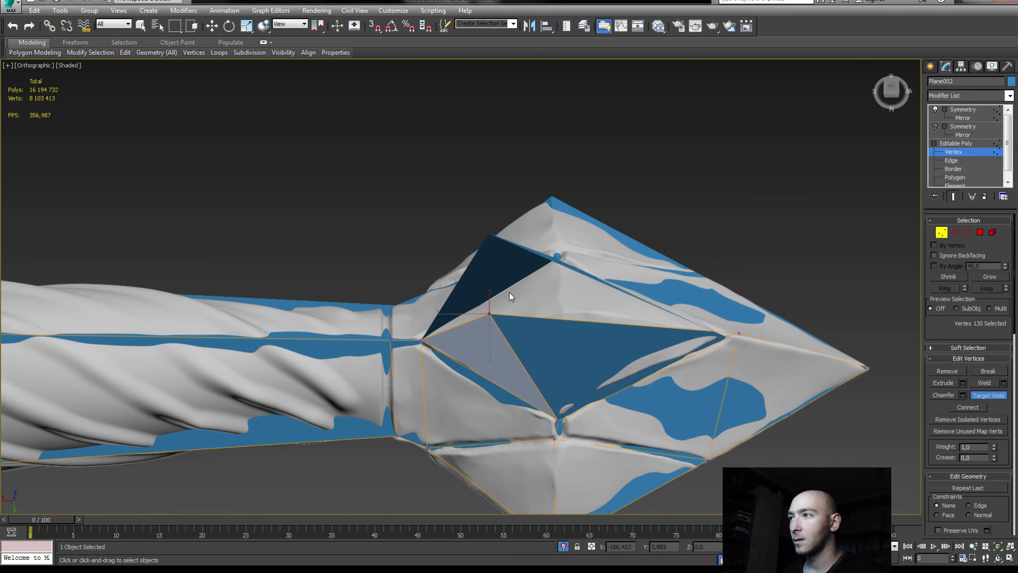
- Move the welded vertex up and onto the pommel's ridge surface
key(w)
drag(477, 327, 550, 311)
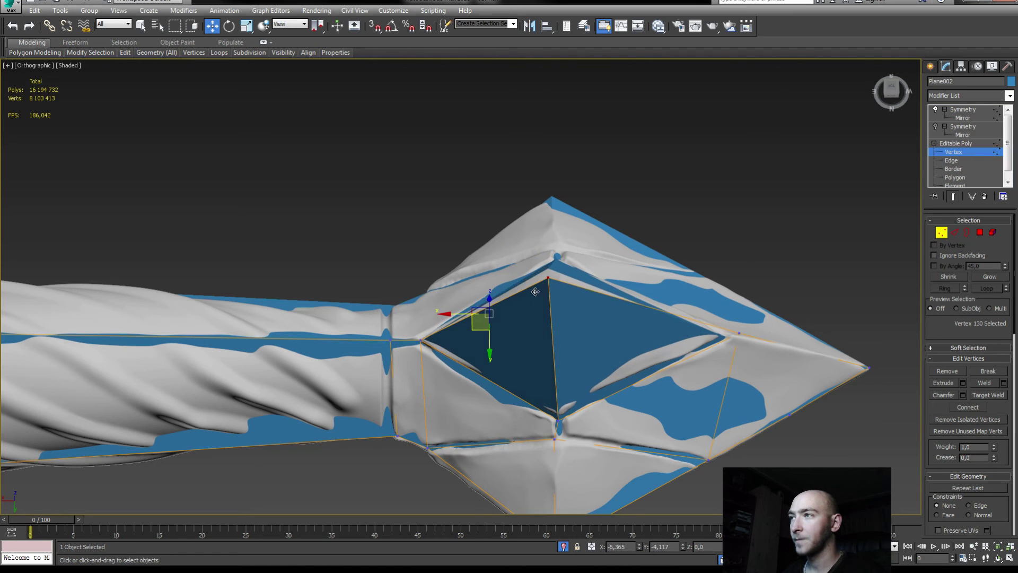
alt+middle_drag(550, 311, 535, 267)
mouse_move(534, 267)
mouse_down()
mouse_move(535, 370)
mouse_move(545, 370)
mouse_up()
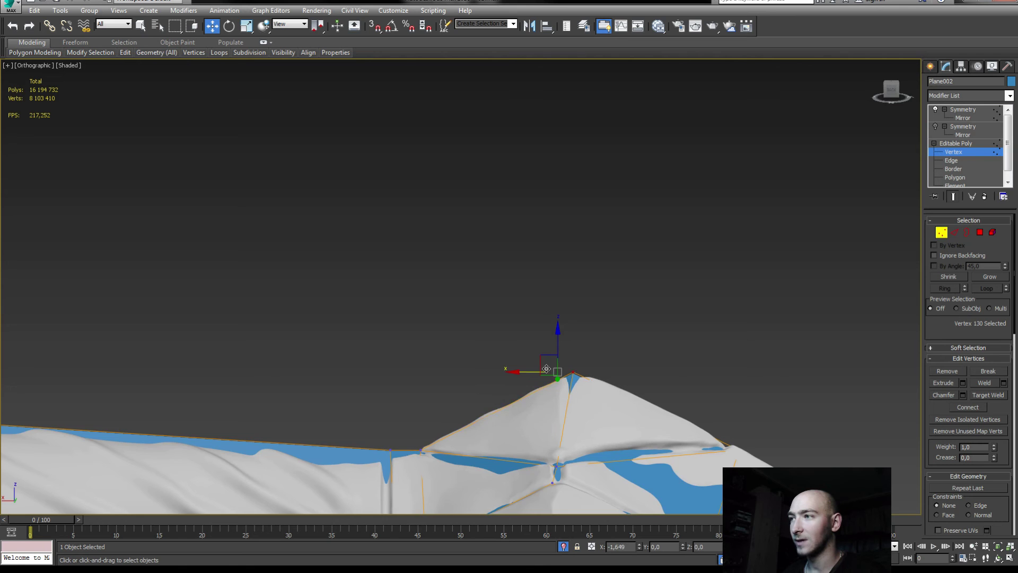
mouse_move(546, 368)
alt+middle_down()
mouse_move(521, 430)
mouse_move(418, 277)
mouse_move(507, 269)
mouse_move(440, 213)
mouse_move(410, 263)
mouse_move(540, 233)
mouse_move(482, 253)
mouse_move(457, 282)
alt+middle_up()
- Exit vertex level, isolate Plane002 with Alt+Q, check the Modifier List, and save with Ctrl+S
scroll(603, 301, up, 5)
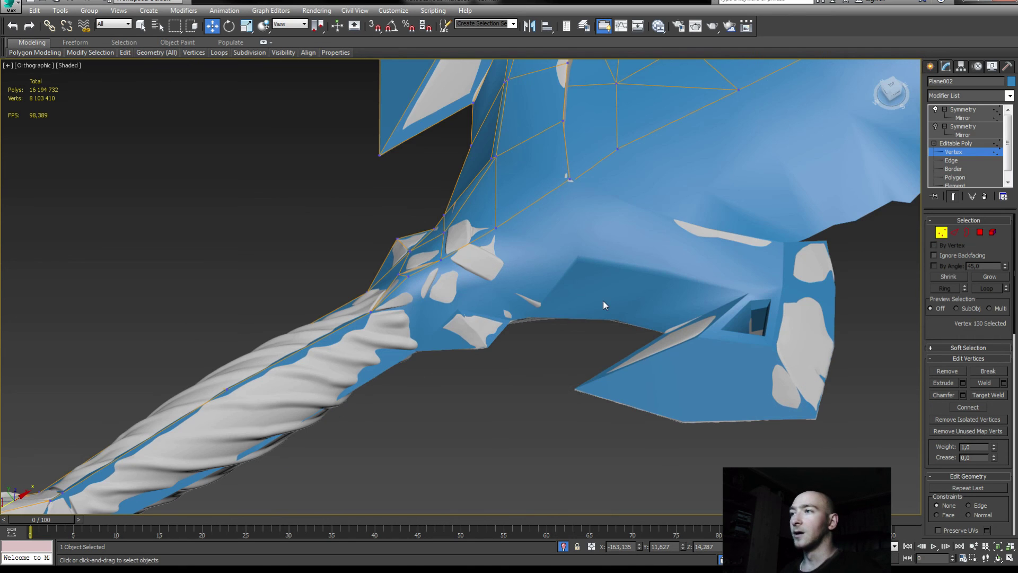
mouse_move(604, 301)
alt+middle_down()
mouse_move(674, 352)
mouse_move(674, 318)
mouse_move(680, 333)
alt+middle_up()
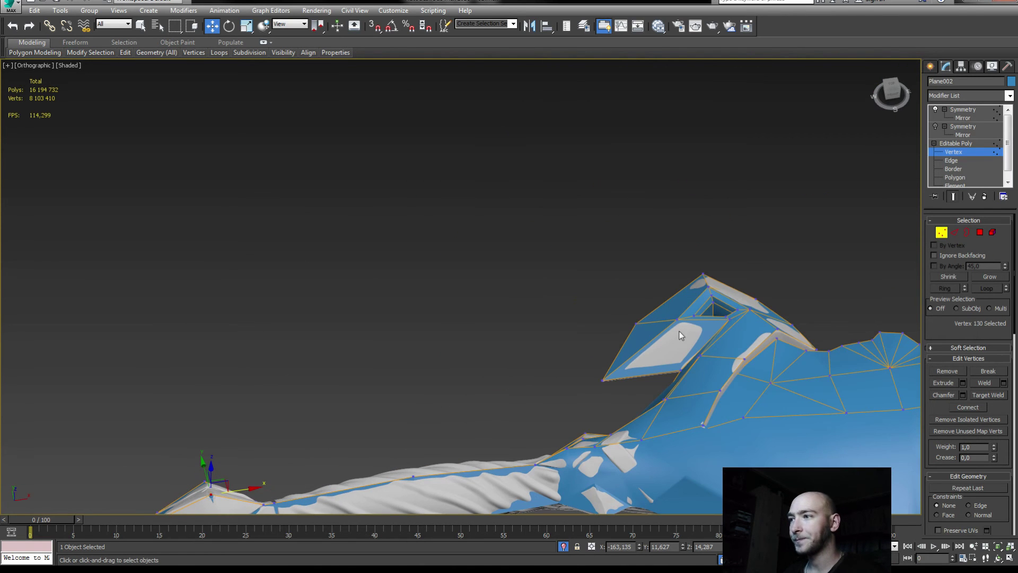
key(1)
mouse_move(800, 227)
alt+middle_down()
mouse_move(583, 265)
mouse_move(504, 300)
alt+middle_up()
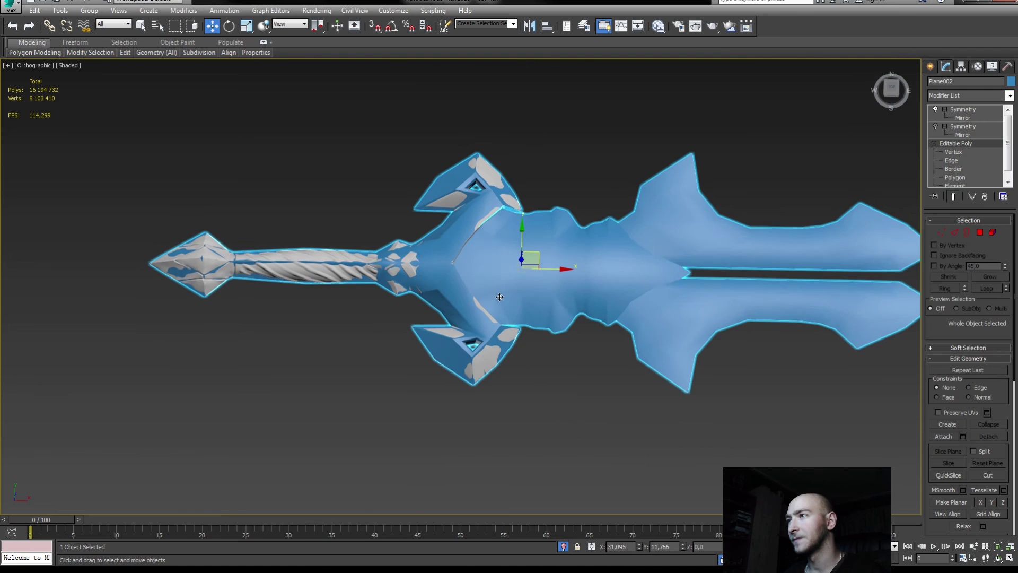
scroll(504, 301, up, 2)
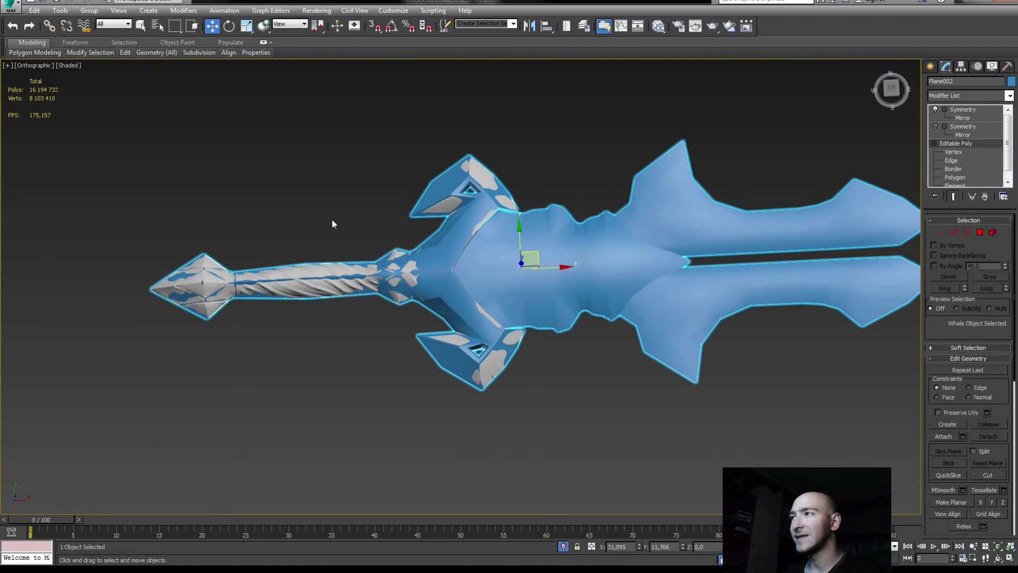
key(alt+q)
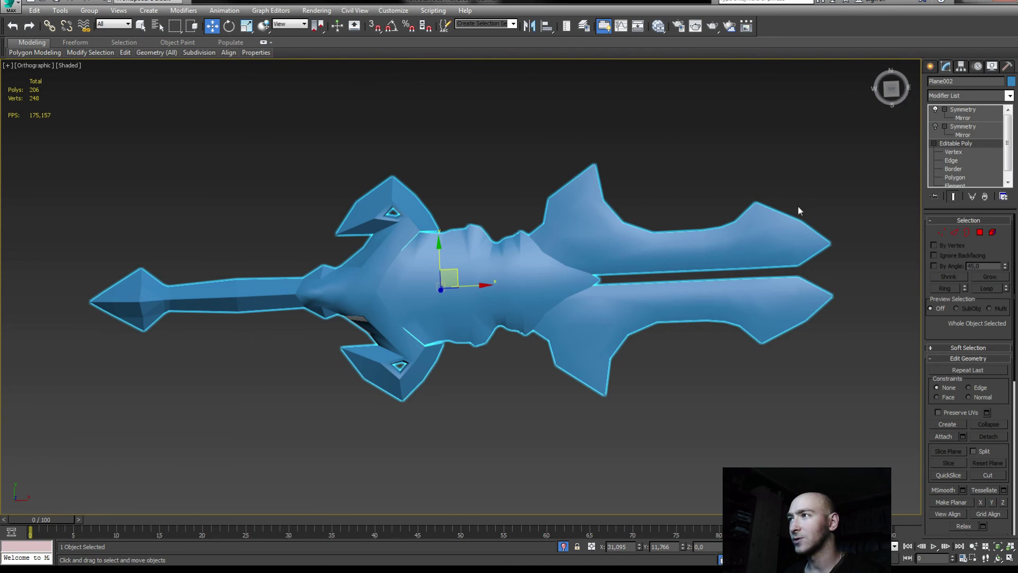
click(959, 97)
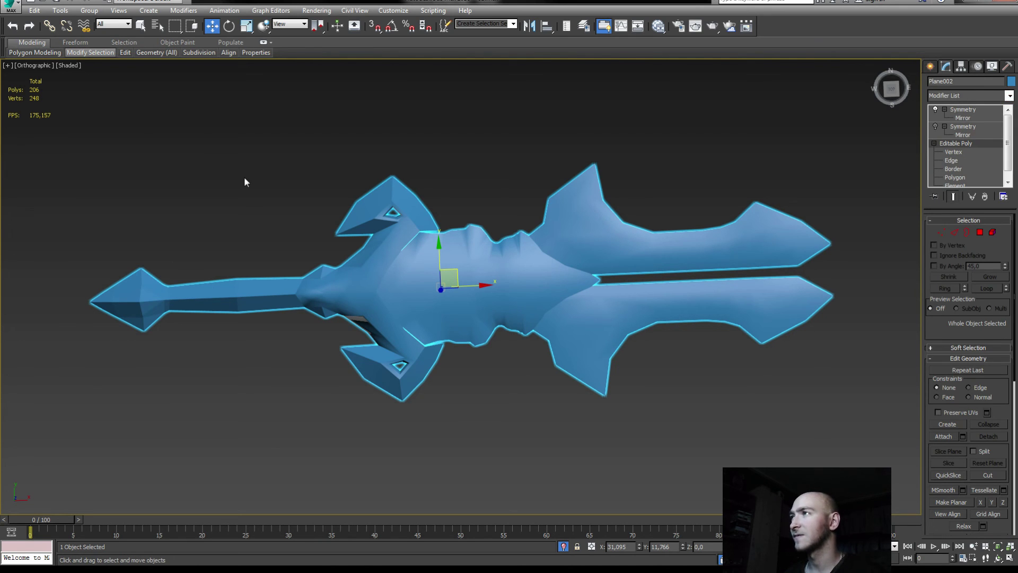
key(ctrl+s)
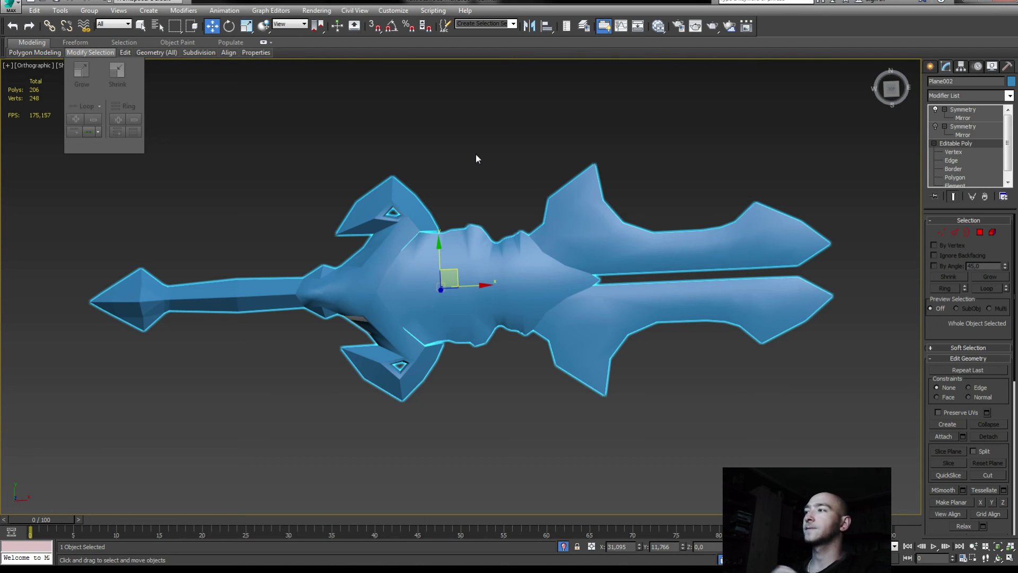
- Save the scene and reselect the low-poly sword to return to its modifier stack
click(476, 155)
key(ctrl+s)
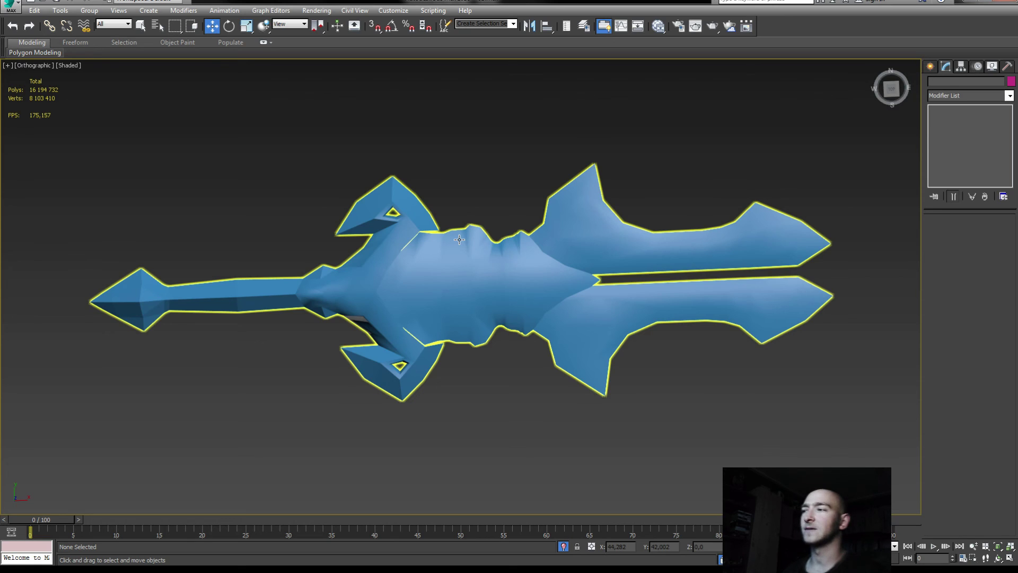
click(459, 239)
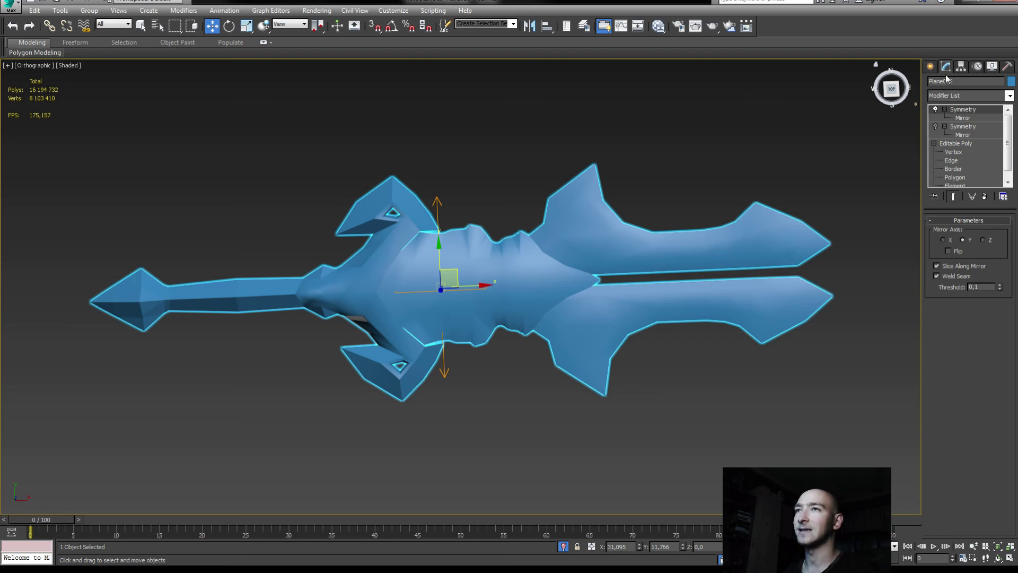
click(1006, 66)
click(947, 66)
click(940, 69)
- Toggle the top Symmetry modifier off and on to compare the half and full sword
click(936, 109)
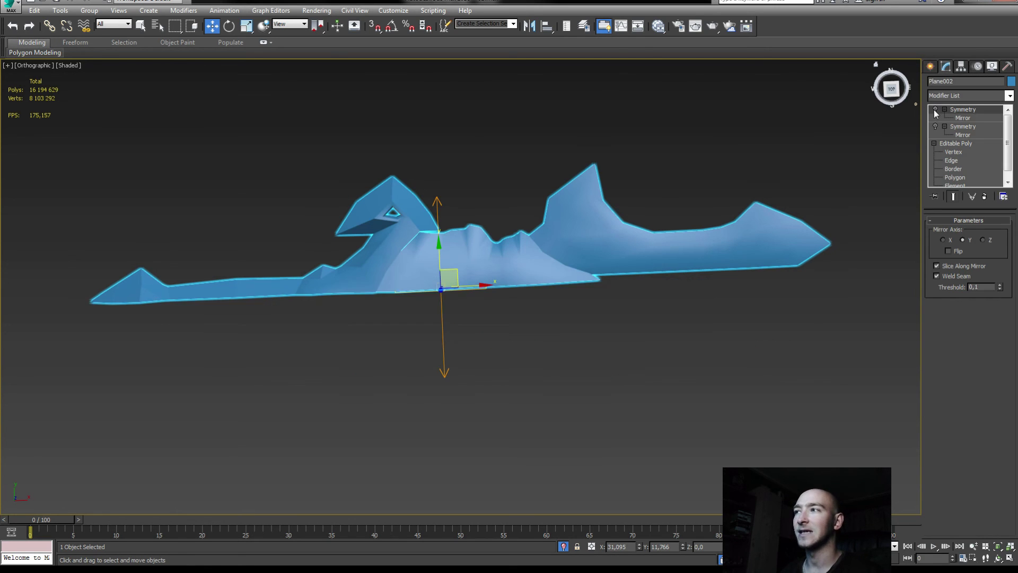
click(935, 110)
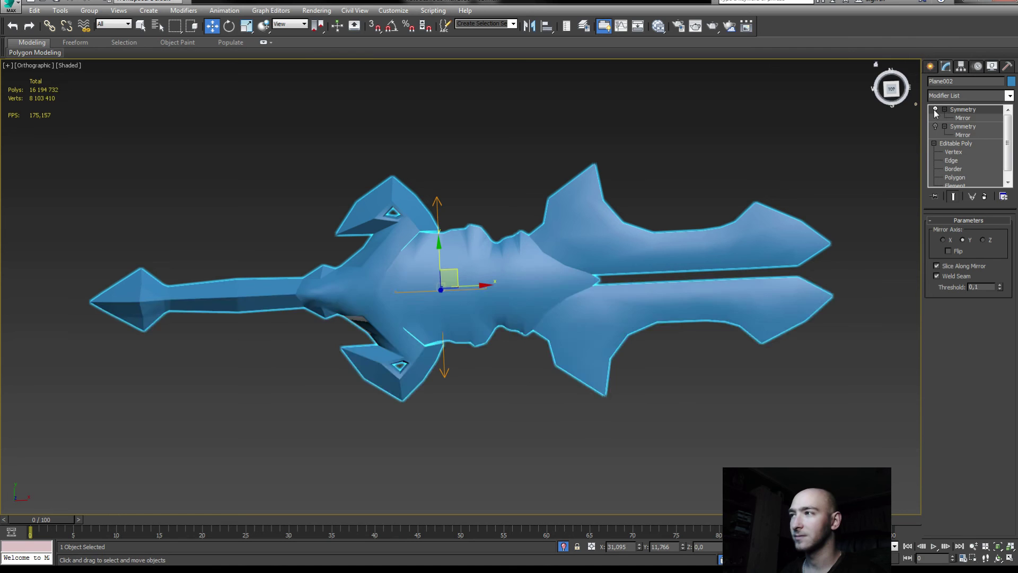
click(958, 144)
alt+middle_drag(650, 116, 648, 141)
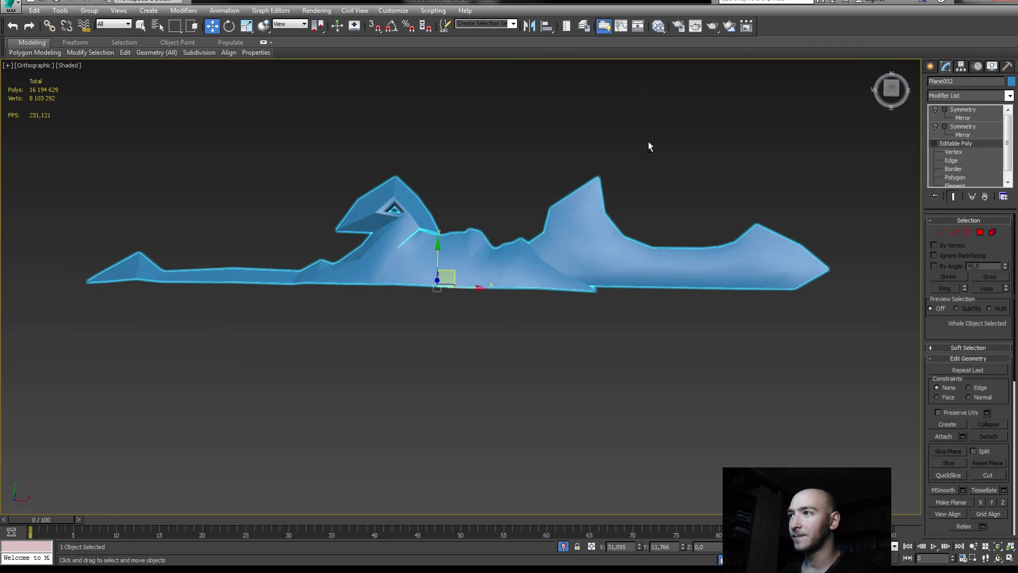
click(935, 110)
alt+middle_drag(586, 164, 586, 151)
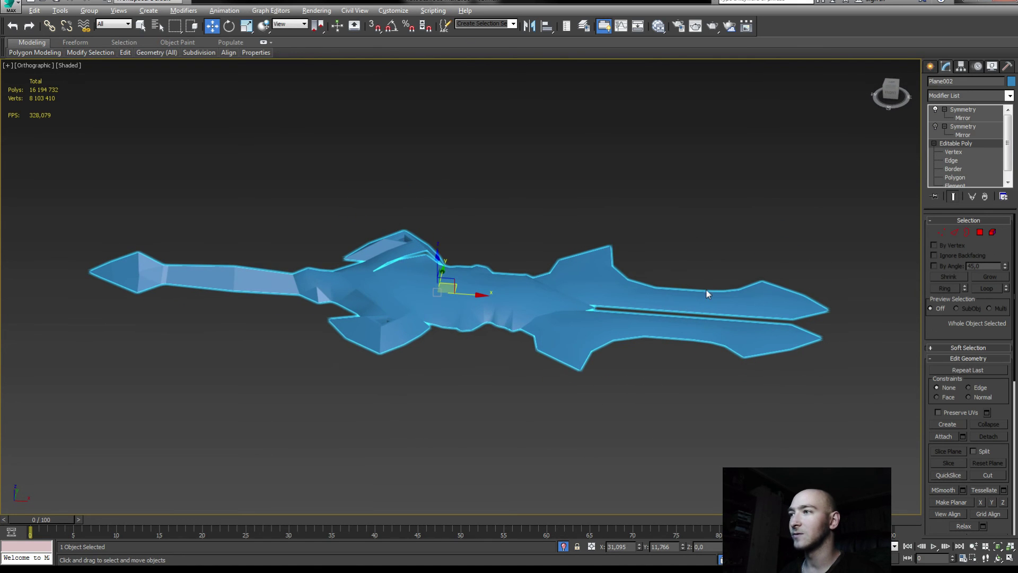
alt+middle_drag(706, 294, 720, 345)
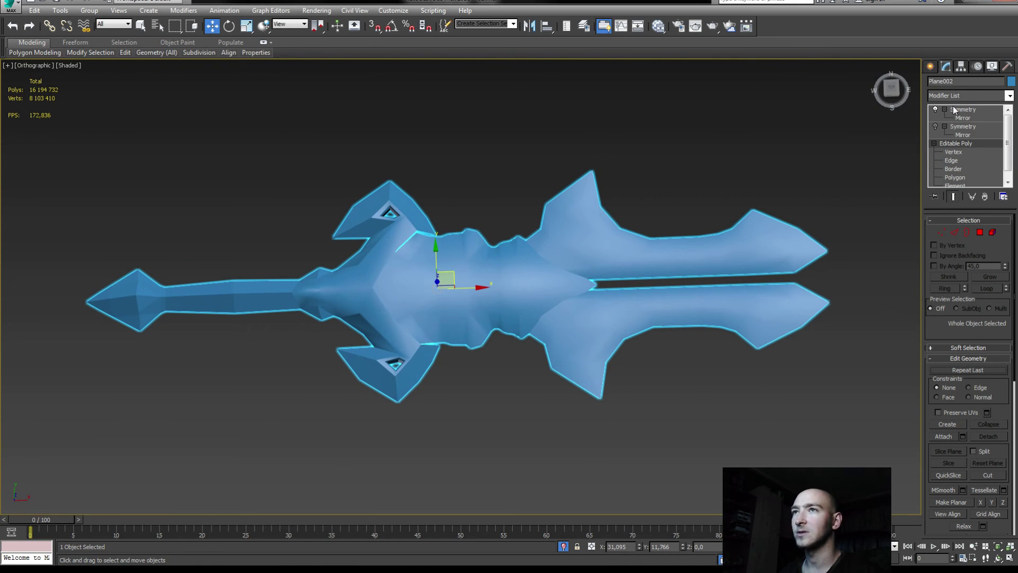
double_click(936, 109)
alt+middle_drag(658, 173, 647, 186)
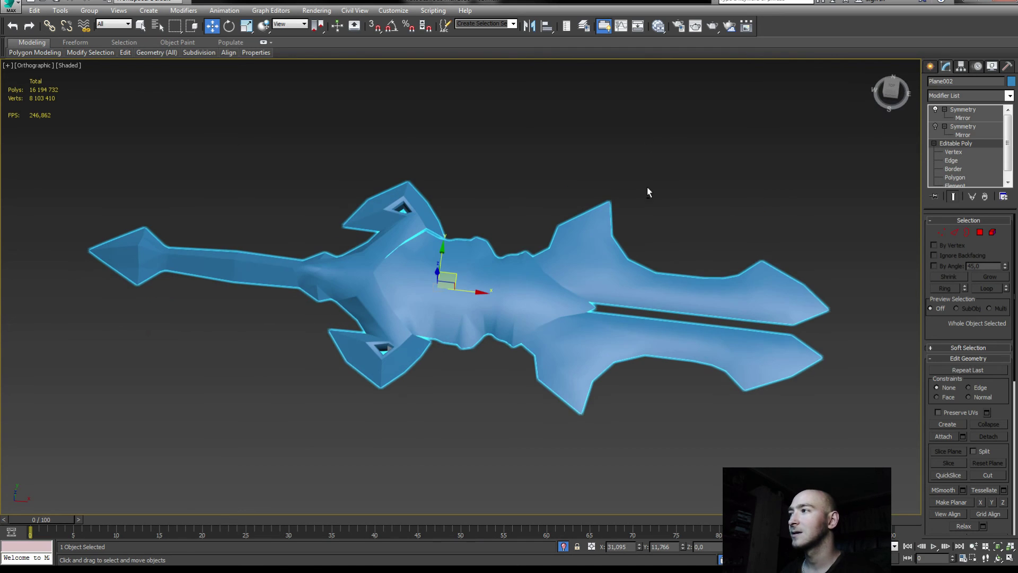
- Select the central and both blade elements, then switch off the top Symmetry
click(955, 185)
click(553, 288)
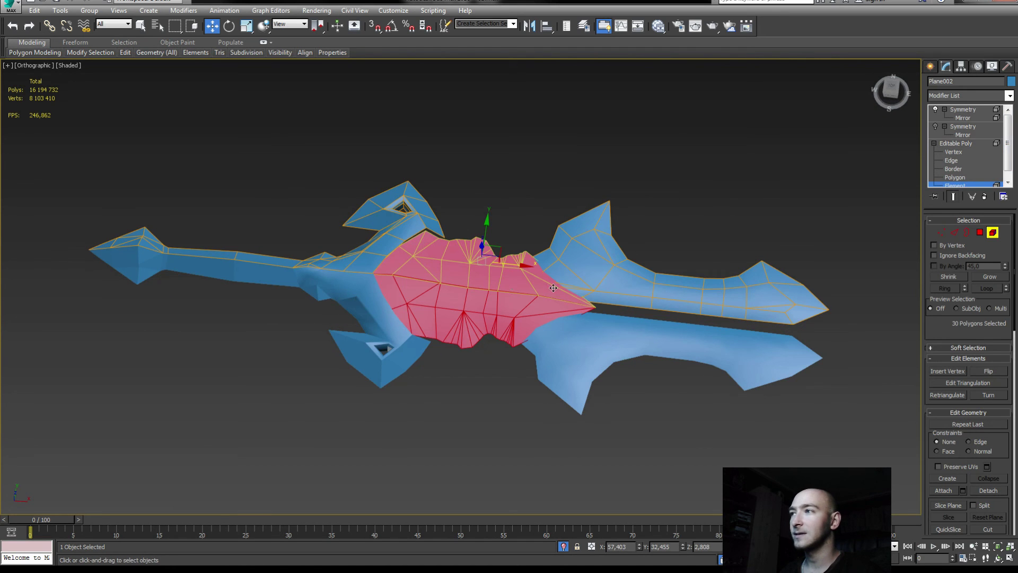
ctrl+click(325, 276)
ctrl+click(736, 285)
click(963, 144)
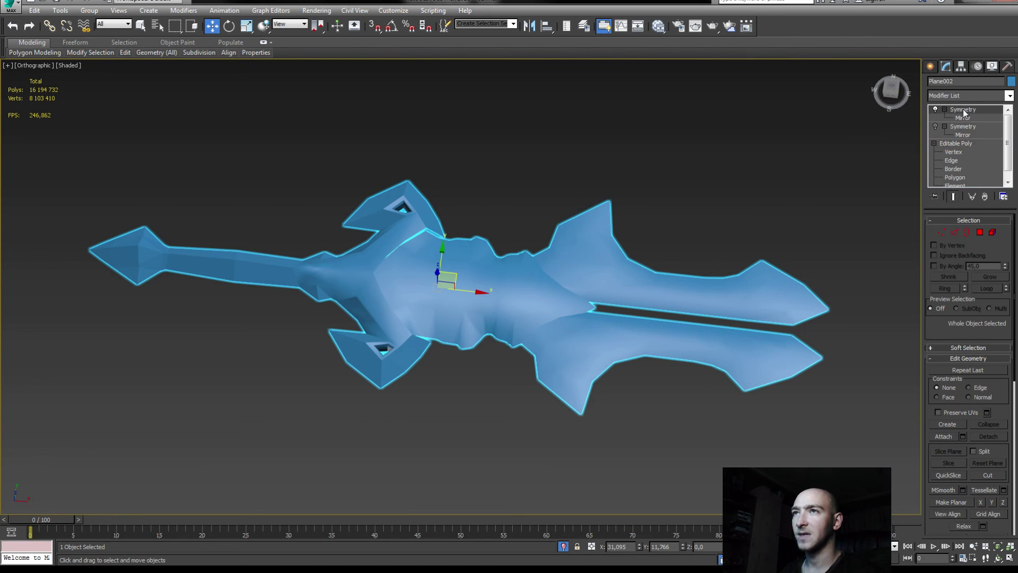
click(936, 109)
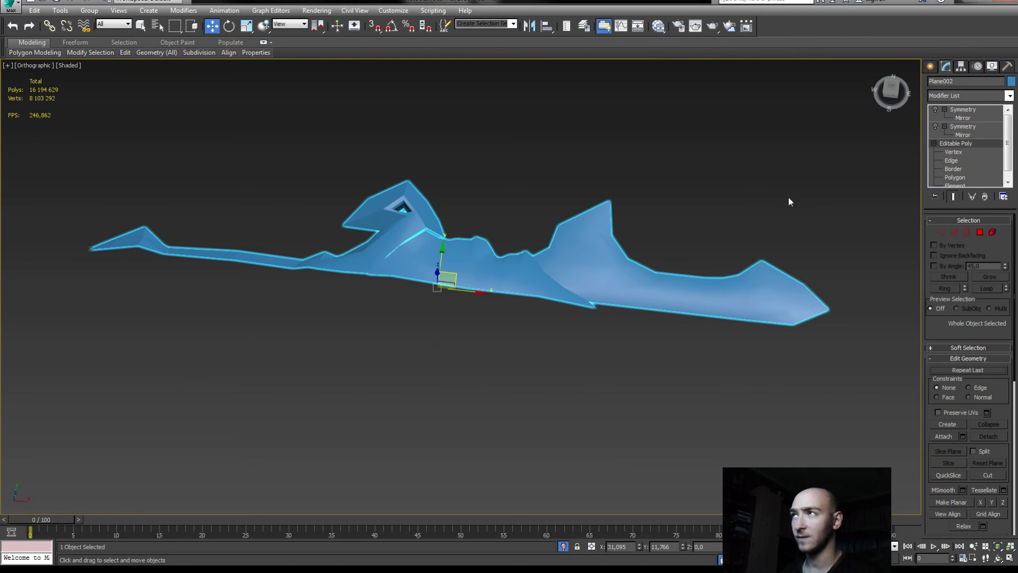
- Add a planar UVW Map modifier to the sword
click(958, 95)
key(u)
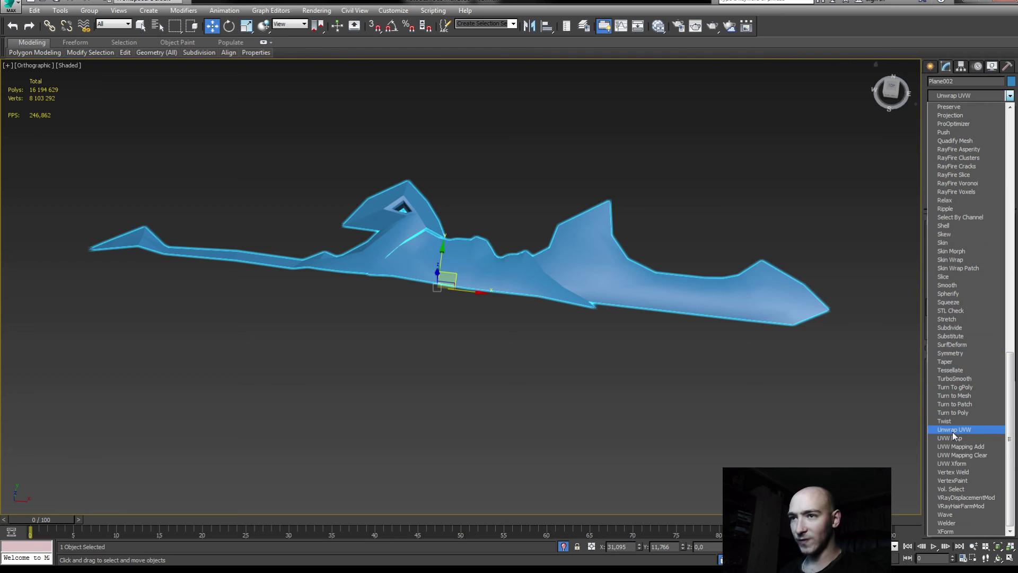
click(953, 437)
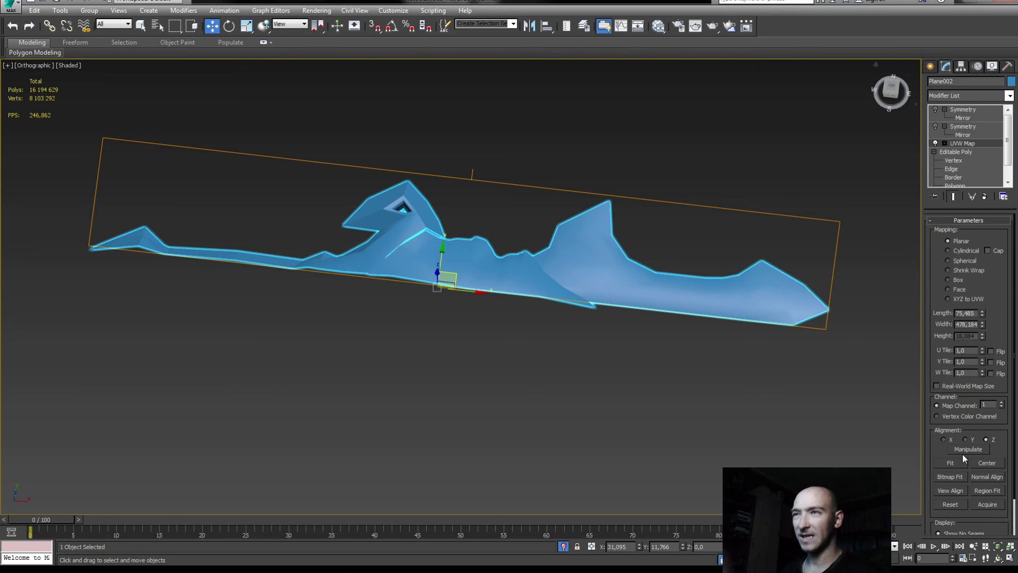
- Re-enable the top Symmetry and collapse the whole stack into one Editable Poly
click(963, 111)
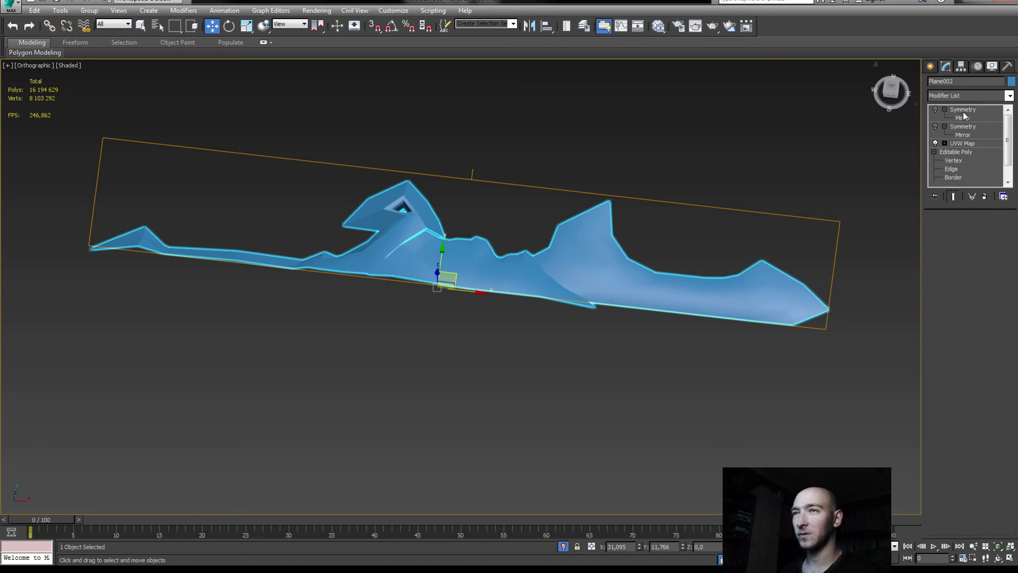
click(935, 110)
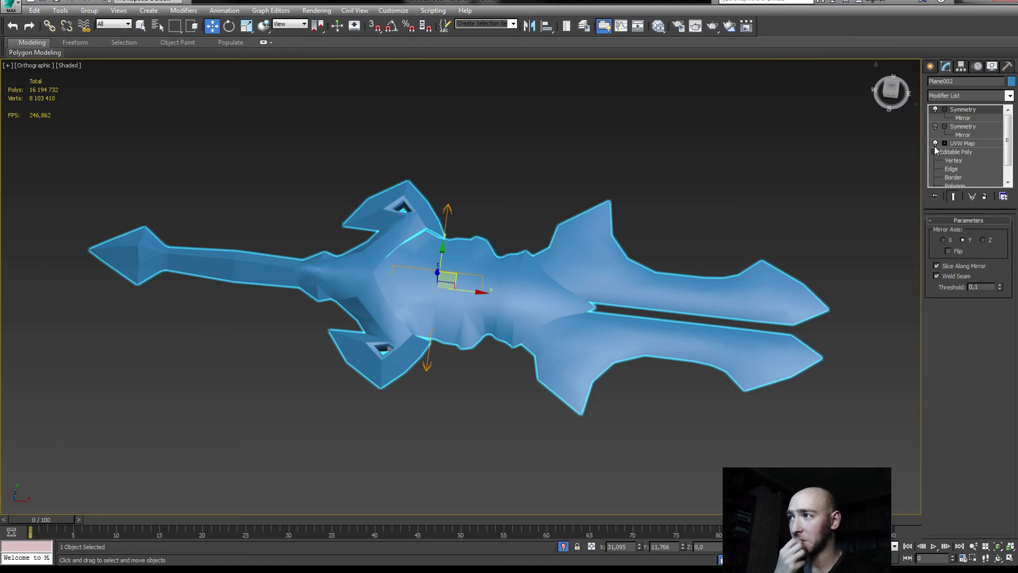
right_click(960, 110)
click(909, 206)
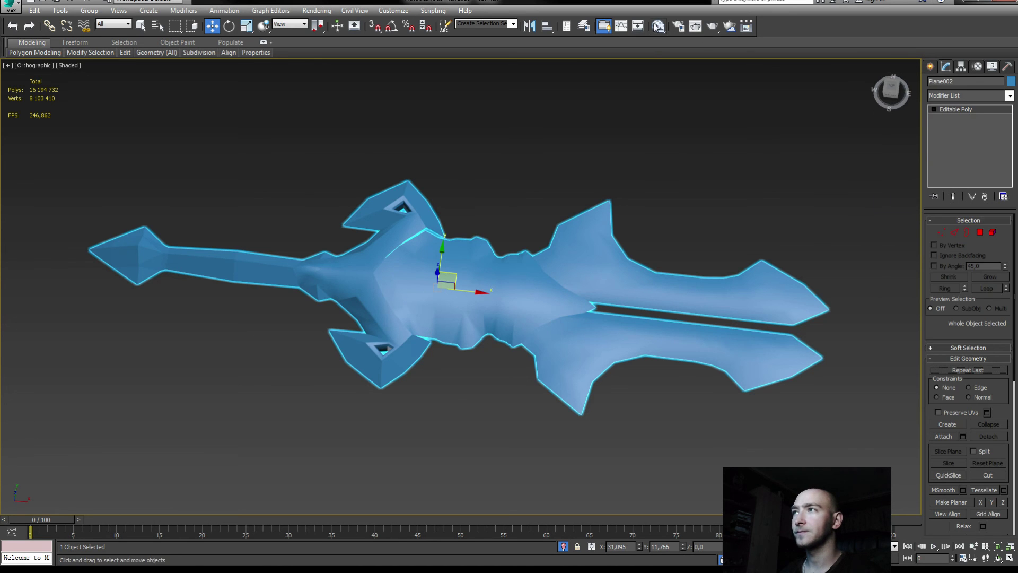
- Add a new planar UVW Map modifier and view the sword from the top
click(947, 96)
scroll(965, 319, down, 10)
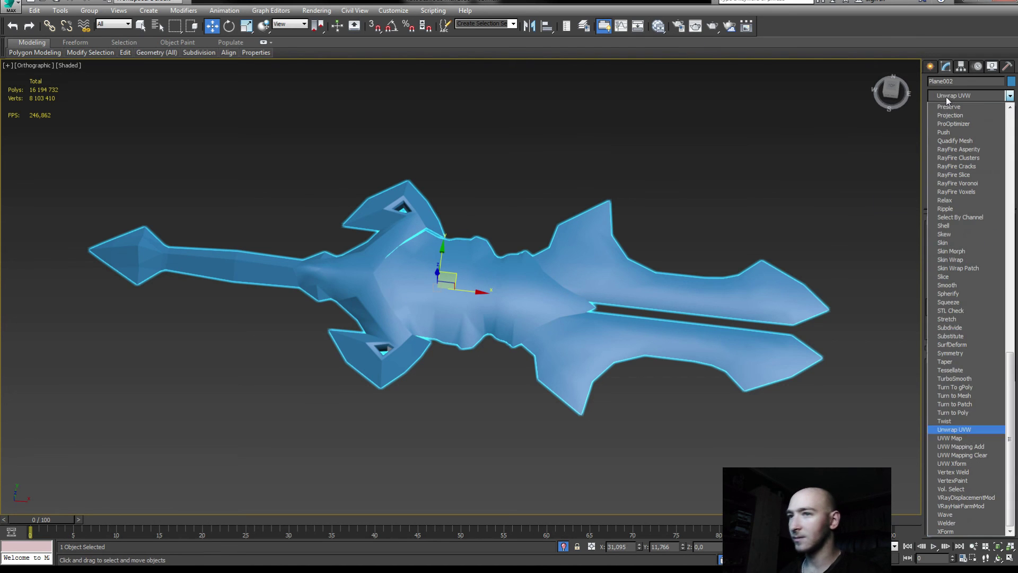
click(957, 440)
alt+middle_drag(585, 263, 625, 250)
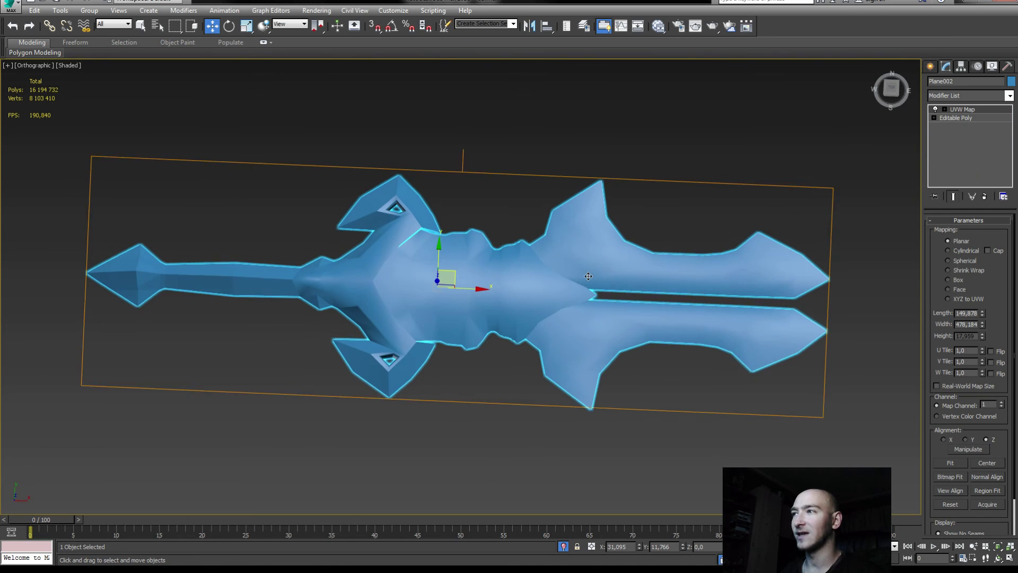
- Add an Unwrap UVW modifier and open the UV Editor
click(943, 94)
scroll(949, 431, down, 10)
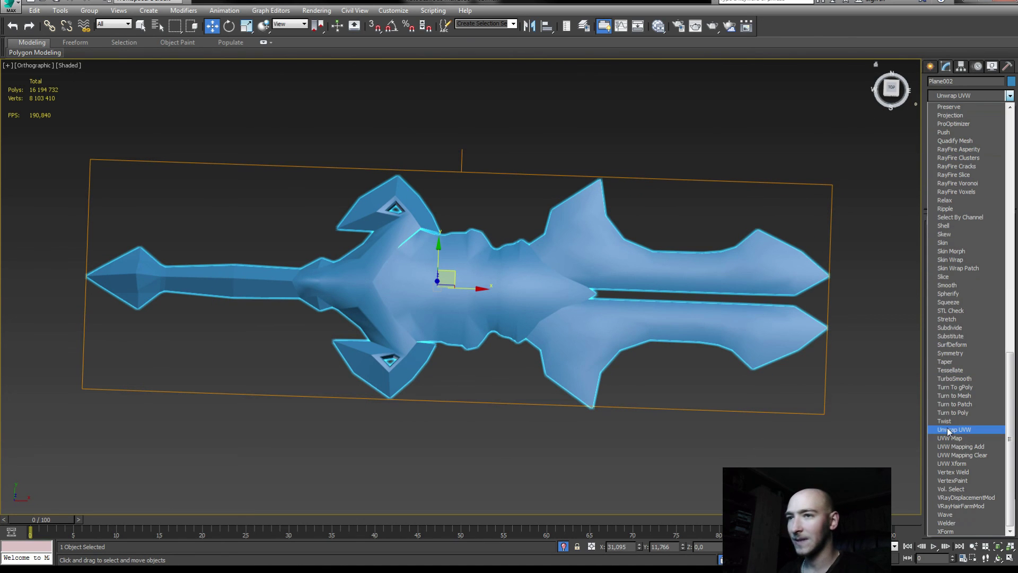
key(Return)
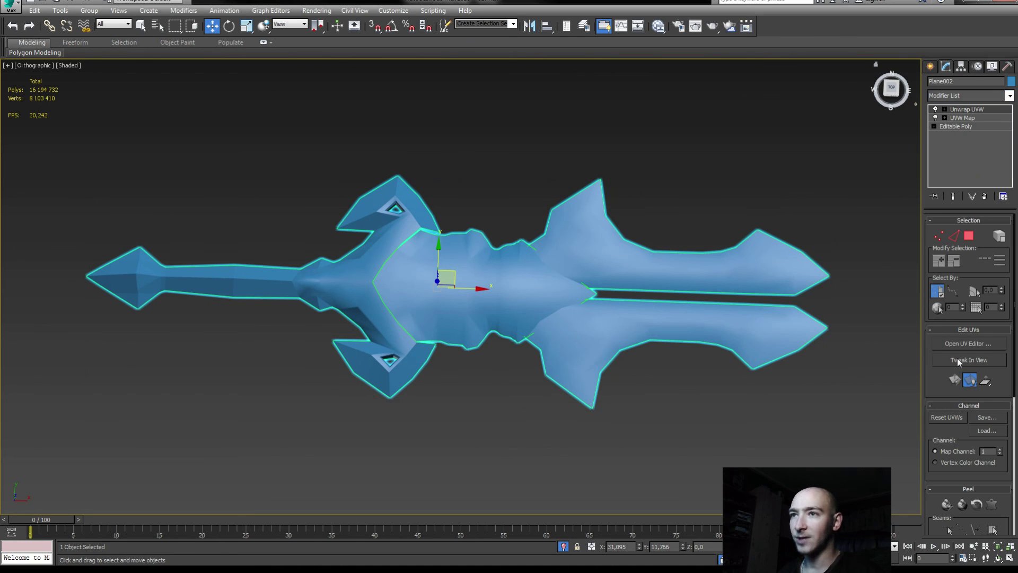
click(967, 343)
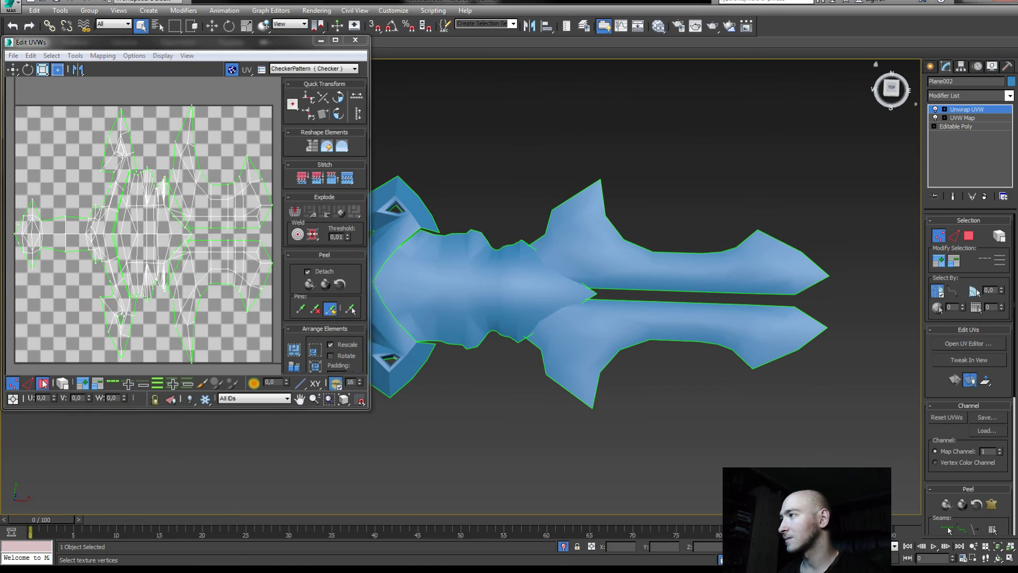
- Select all UV faces, Pack them, then Quick Peel into flattened islands
click(43, 383)
key(ctrl+a)
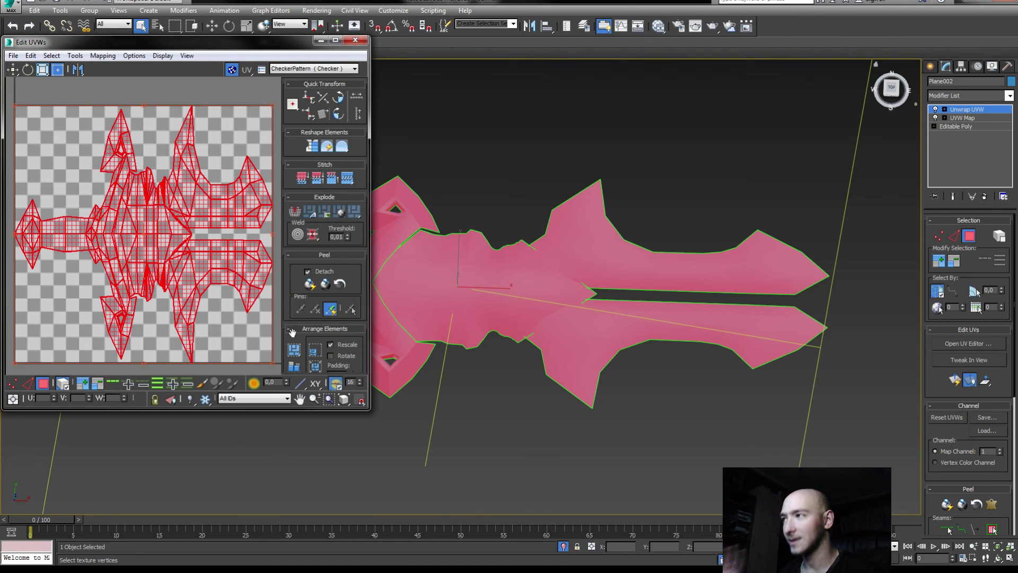
click(295, 349)
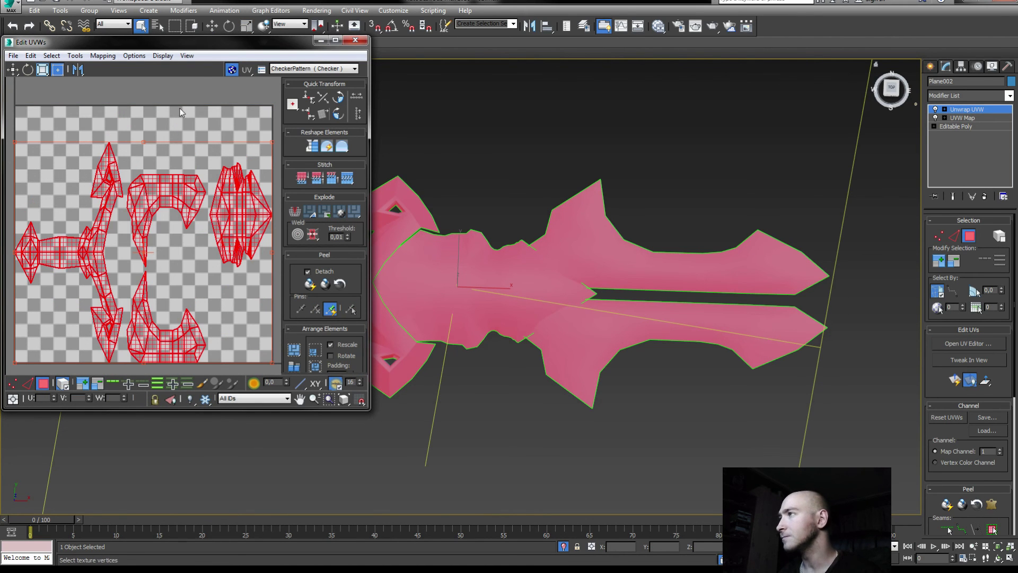
click(309, 285)
- Move one prong island to the upper right and the body above the square, then maximize the editor
click(100, 118)
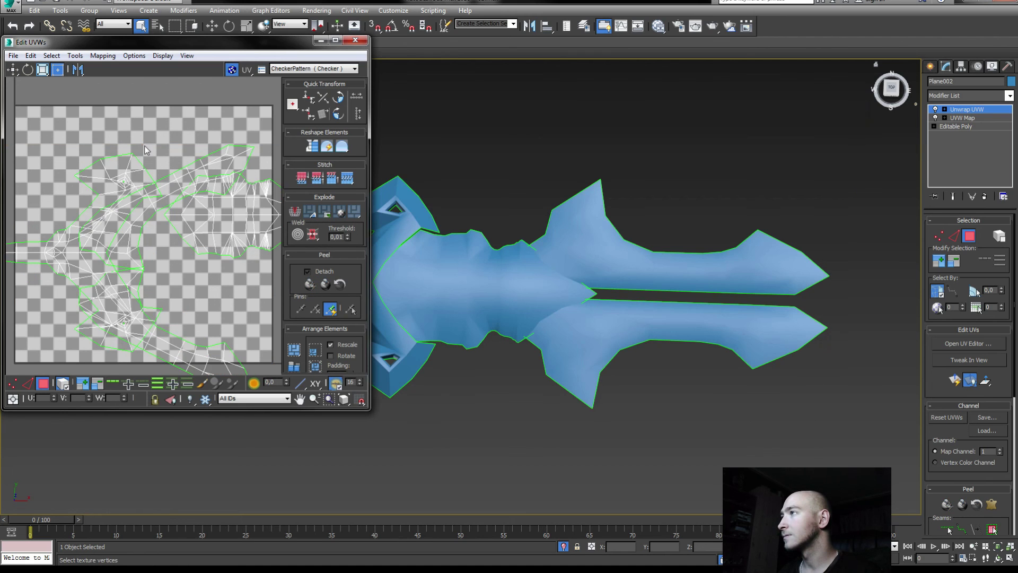
scroll(100, 239, down, 3)
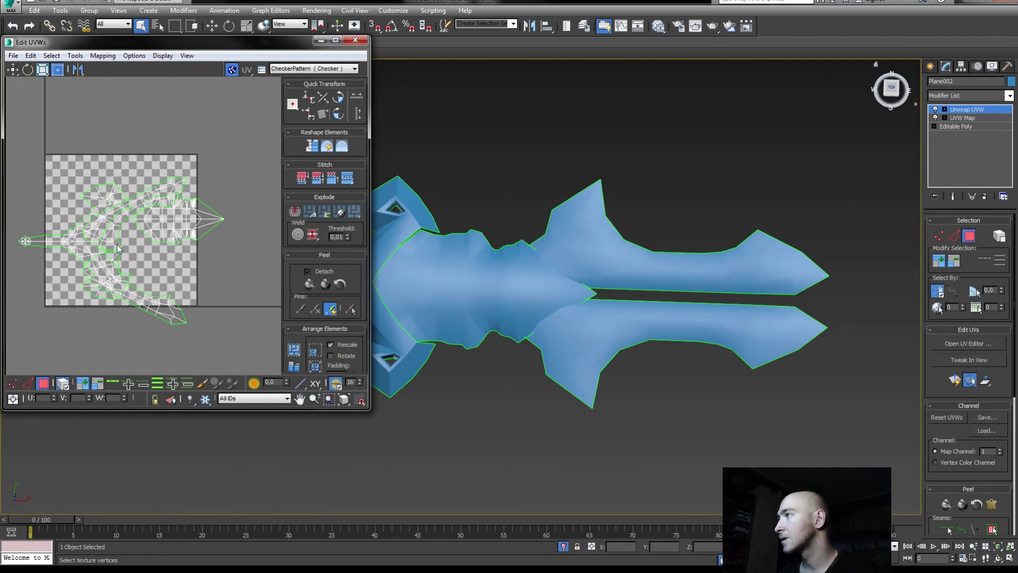
click(116, 244)
drag(116, 244, 215, 170)
click(178, 234)
drag(179, 233, 139, 138)
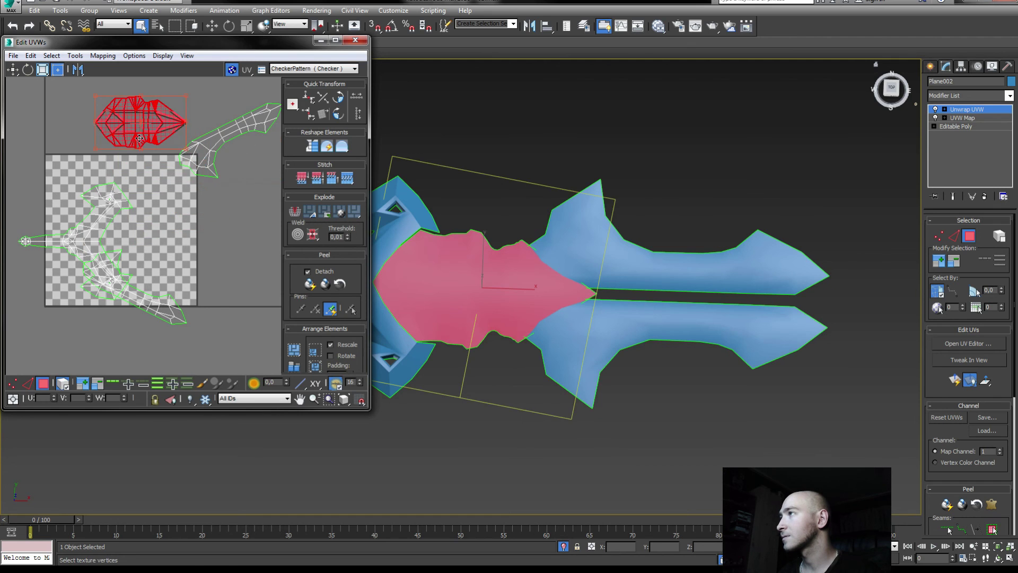
click(132, 87)
double_click(133, 43)
- Move the arrow-shaped island up-left and the lower prong beside the checker square
middle_drag(477, 265, 456, 313)
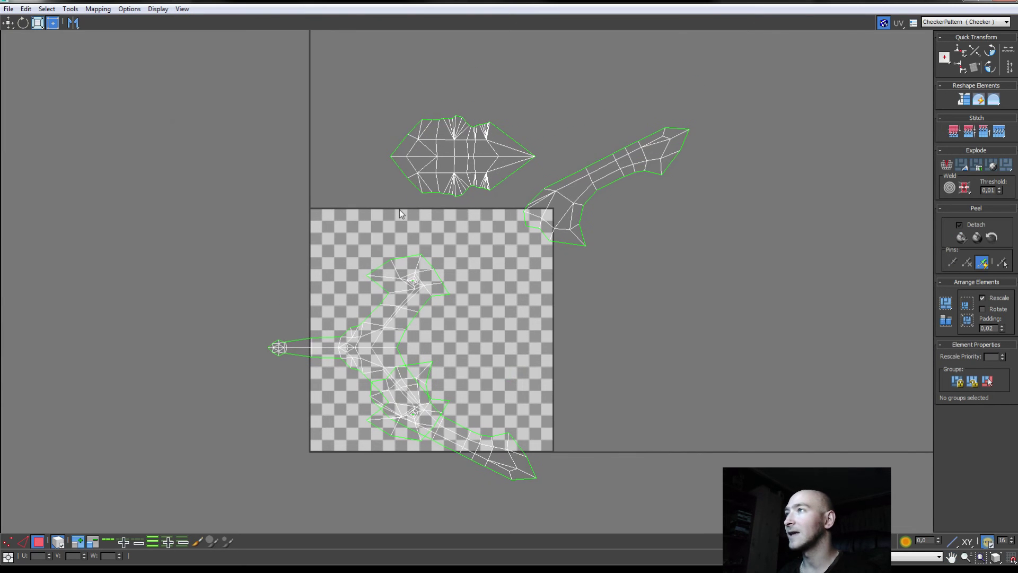
scroll(451, 318, up, 2)
click(318, 340)
drag(333, 319, 276, 191)
click(198, 352)
scroll(292, 265, up, 3)
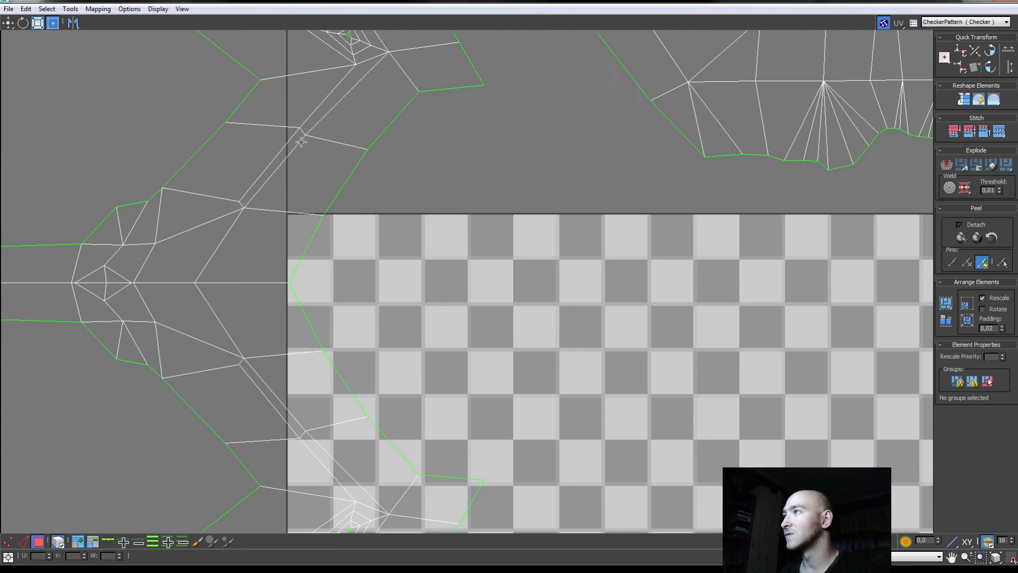
scroll(316, 266, up, 3)
scroll(369, 190, up, 3)
scroll(370, 190, down, 10)
middle_drag(419, 333, 408, 265)
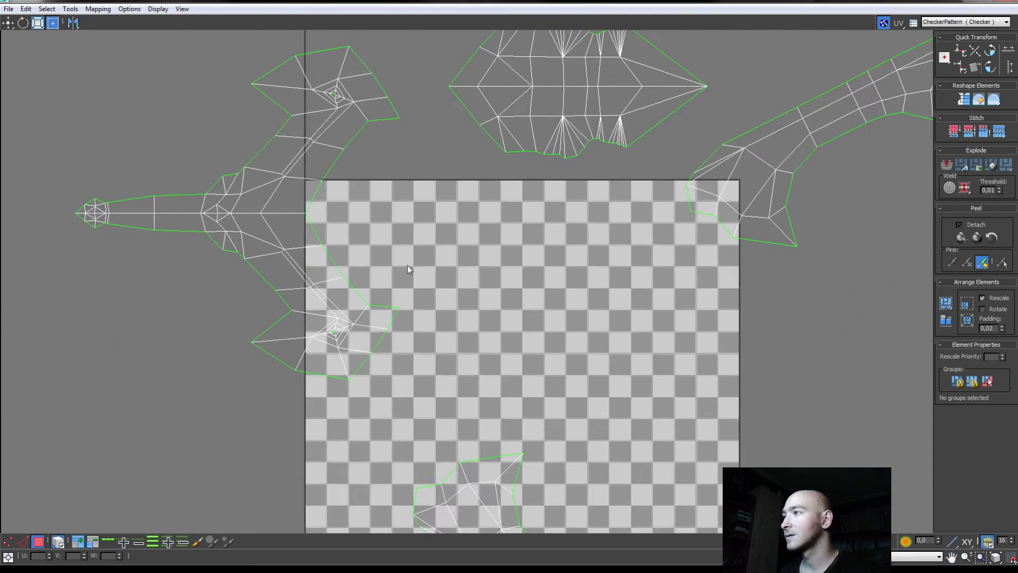
scroll(513, 409, down, 2)
click(513, 419)
drag(515, 428, 676, 317)
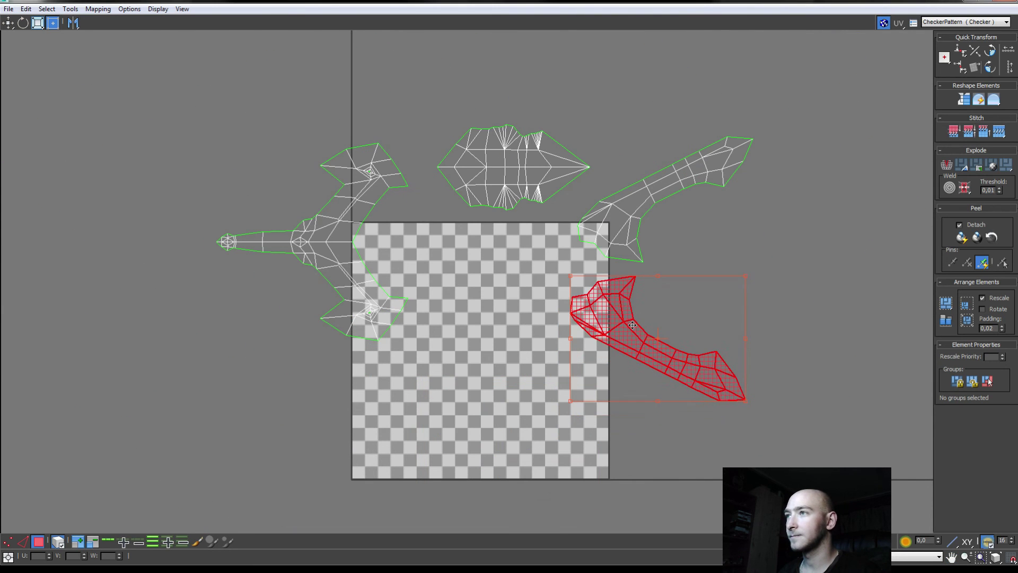
click(848, 113)
- Pack all UV islands into the checker square and move the upper-left prong to the top right
key(ctrl+a)
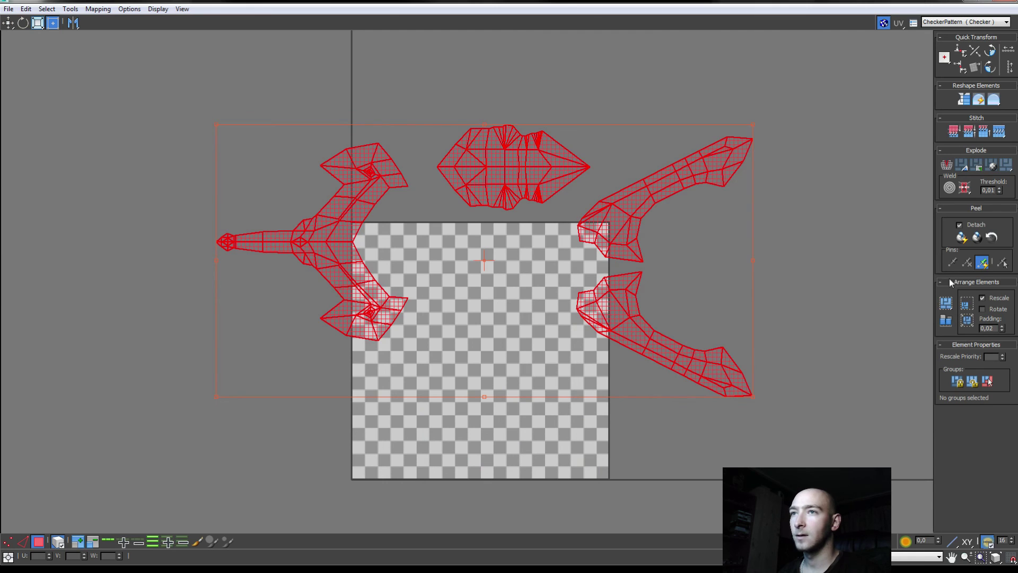
click(946, 303)
click(717, 342)
scroll(432, 393, up, 2)
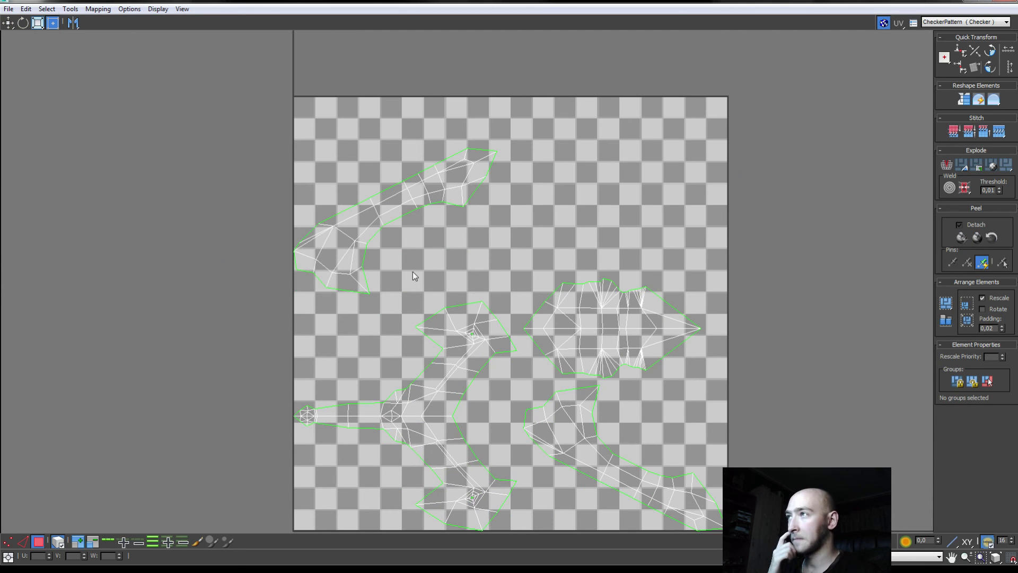
drag(374, 186, 562, 155)
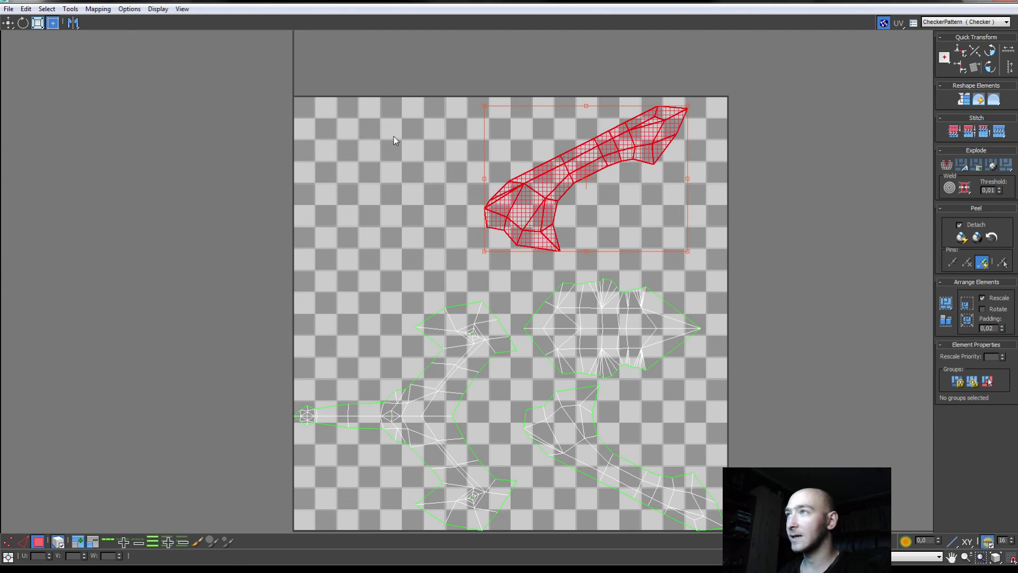
- Rotate both prong islands flat and stack them along the top of the square
click(22, 22)
drag(486, 196, 486, 154)
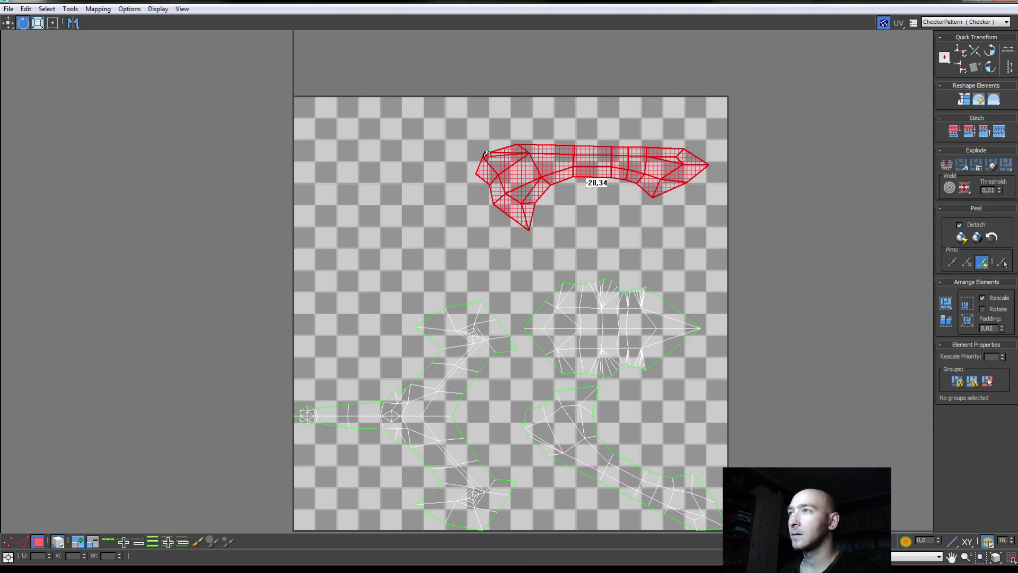
click(610, 451)
drag(610, 450, 610, 414)
click(9, 22)
drag(609, 461, 561, 108)
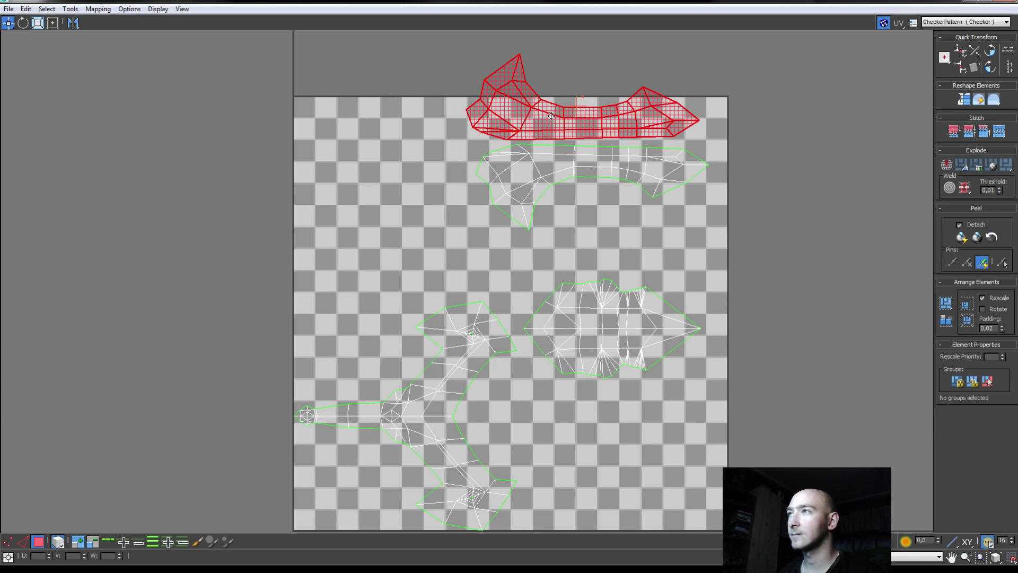
ctrl+click(524, 179)
drag(524, 179, 535, 213)
middle_drag(536, 214, 535, 147)
drag(613, 285, 569, 364)
scroll(552, 462, down, 3)
- Select all four UV islands, hide the checker texture, and scale them up with Freeform
drag(663, 241, 445, 361)
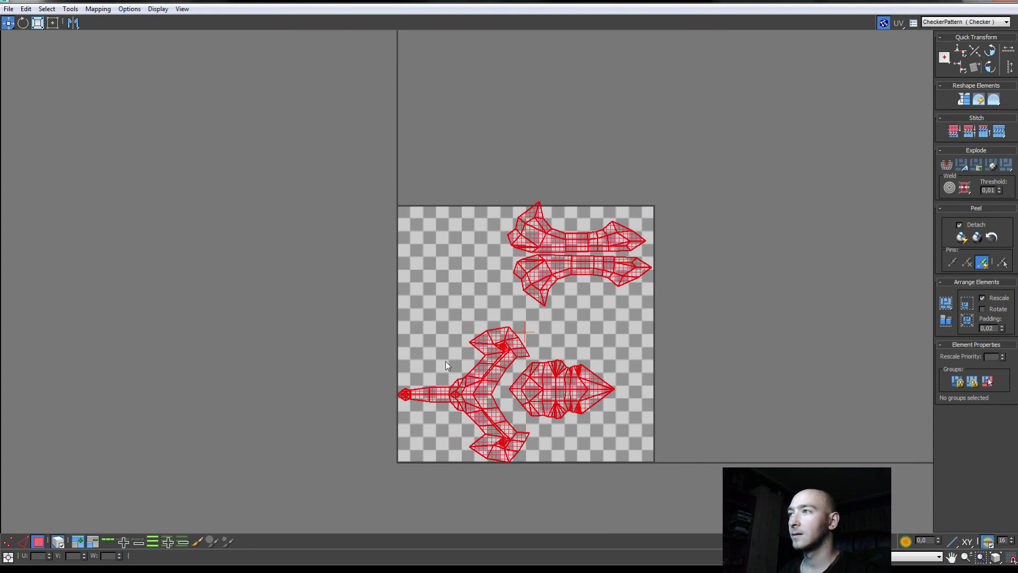
click(52, 22)
click(884, 22)
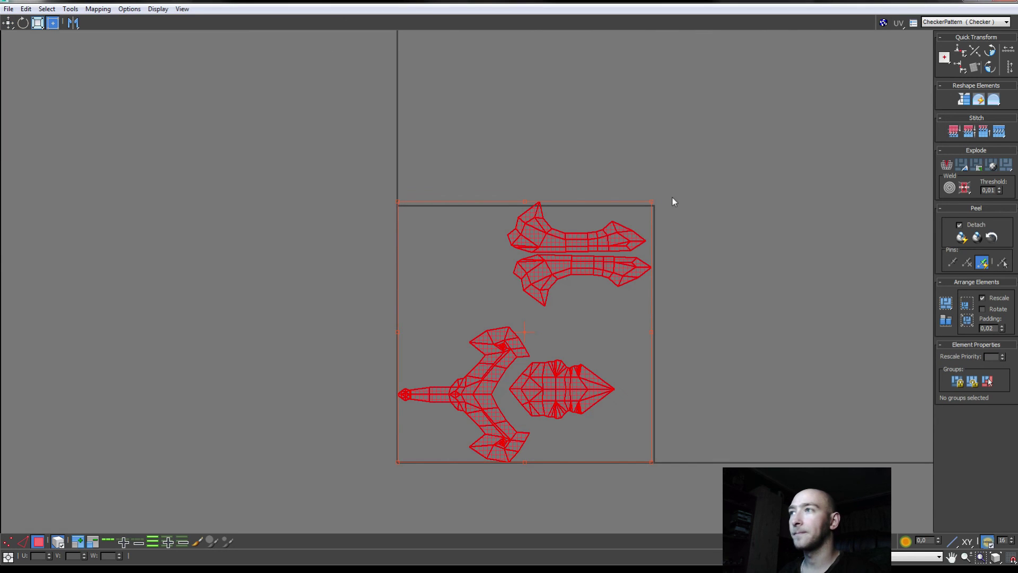
drag(652, 198, 716, 164)
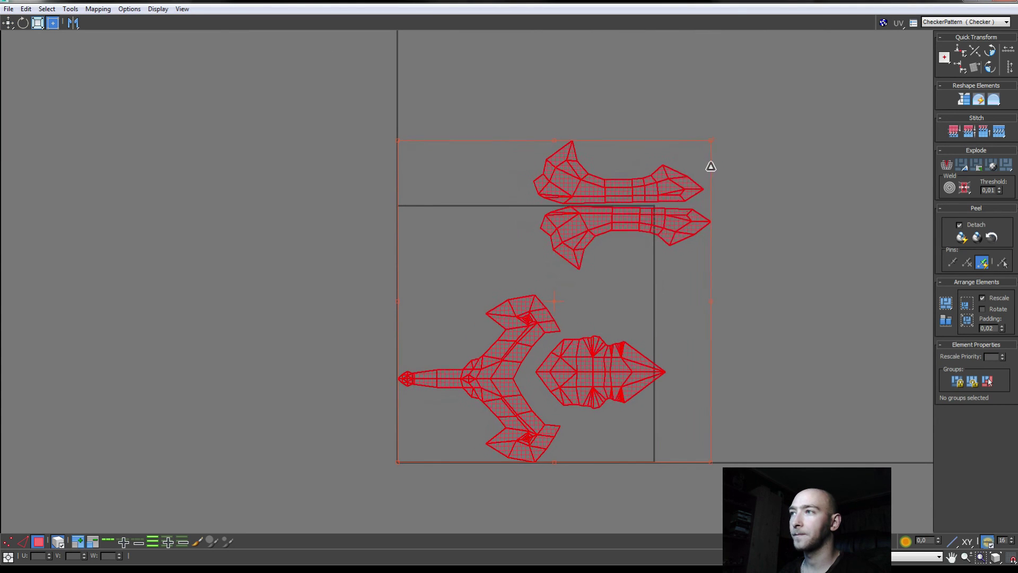
- Separate the overlapping prong, cross-shaped guard, small and curved islands
click(830, 125)
mouse_move(829, 125)
mouse_down()
mouse_move(586, 227)
mouse_move(440, 238)
mouse_up()
mouse_move(413, 194)
mouse_down()
mouse_move(475, 244)
mouse_move(478, 293)
mouse_move(469, 286)
mouse_up()
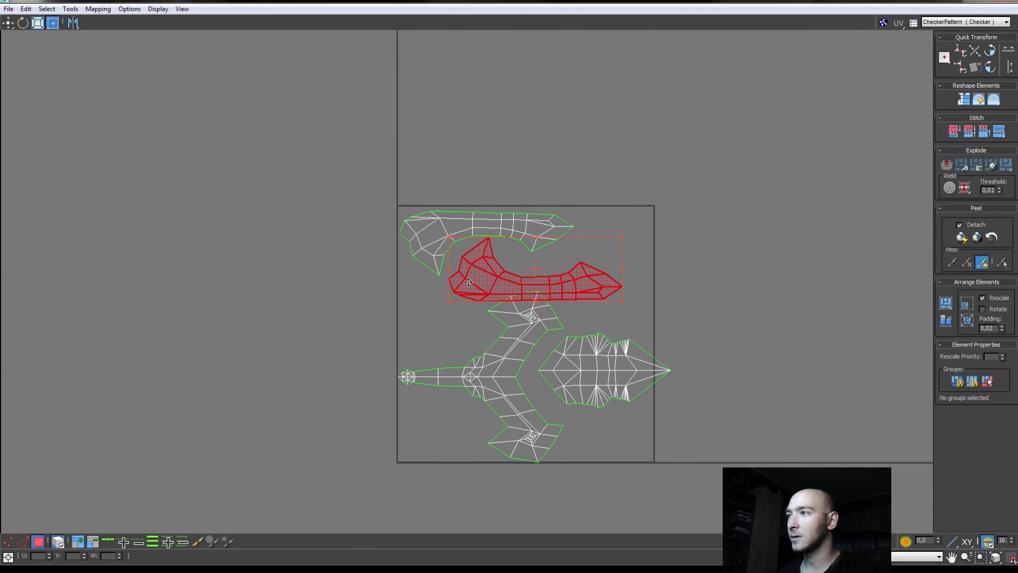
click(500, 378)
drag(500, 378, 588, 377)
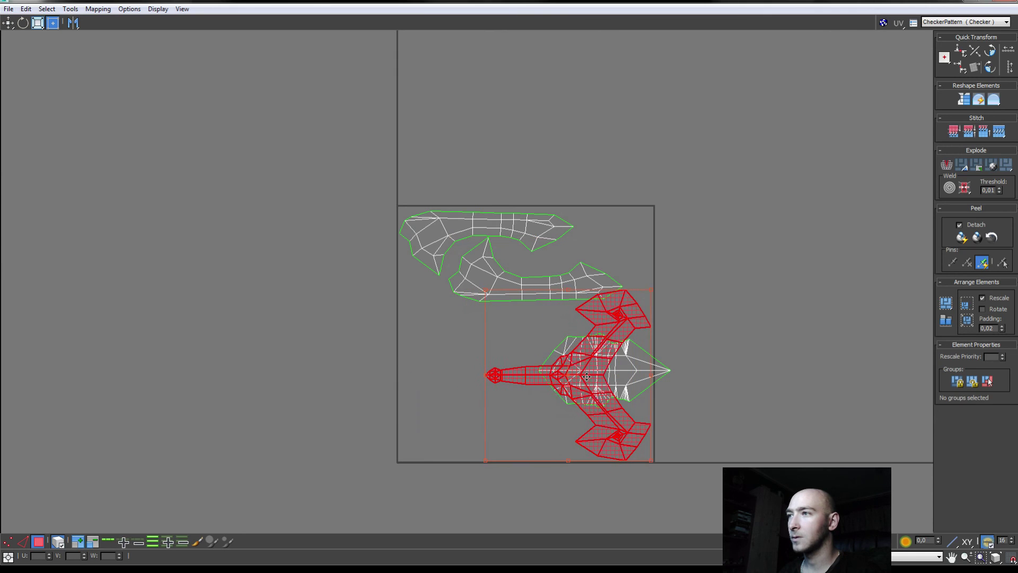
click(766, 318)
drag(653, 380, 531, 424)
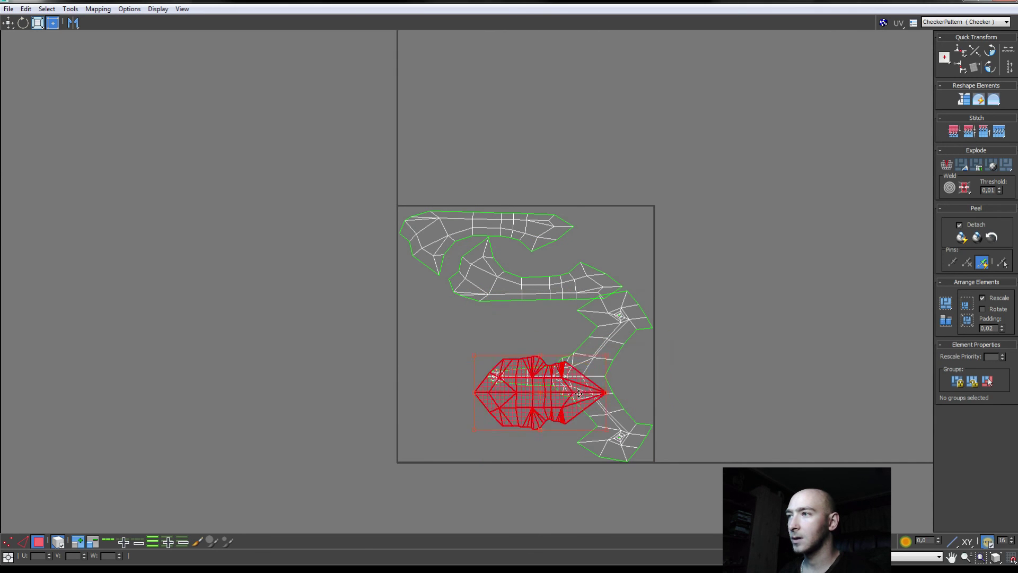
click(507, 339)
drag(516, 288, 461, 329)
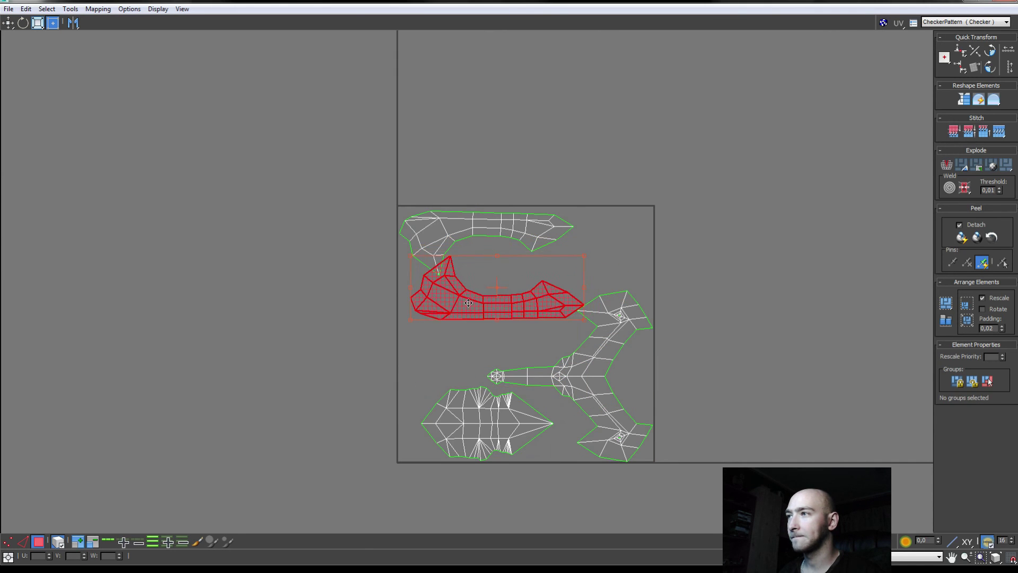
click(529, 196)
drag(438, 236, 492, 261)
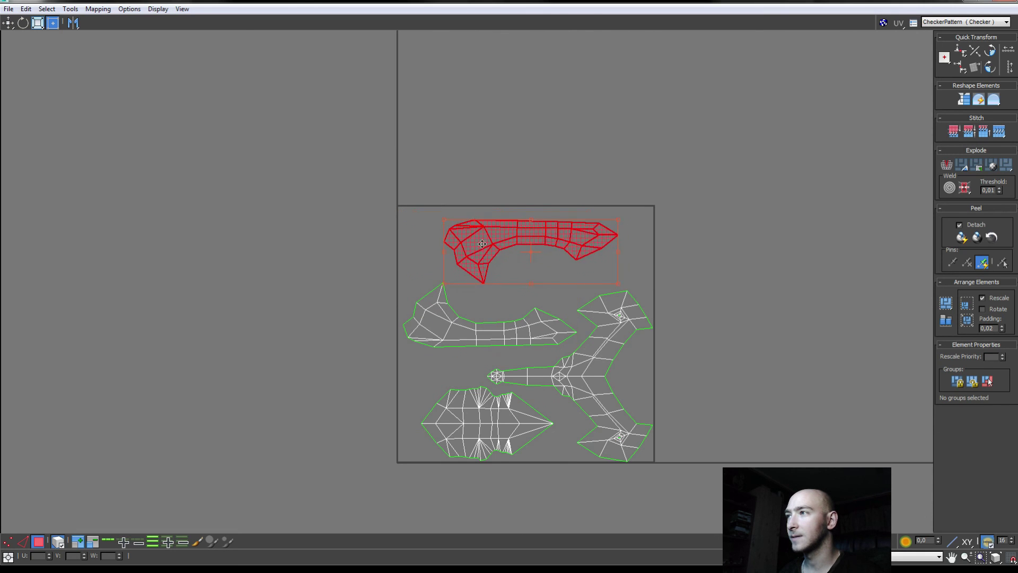
click(658, 282)
- Scale the whole UV layout up to fill the square and shift it left
scroll(669, 239, up, 3)
scroll(684, 197, down, 2)
key(ctrl+a)
drag(716, 141, 742, 111)
drag(474, 240, 447, 239)
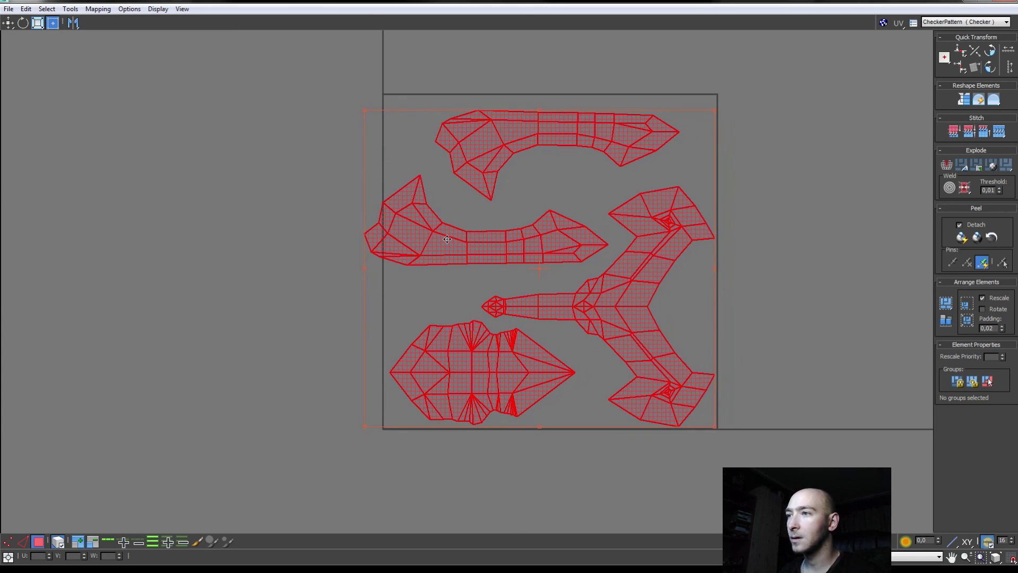
- Nudge the left island and the top island slightly to the right
drag(386, 250, 249, 211)
drag(469, 253, 489, 251)
click(422, 170)
drag(481, 140, 497, 145)
click(403, 295)
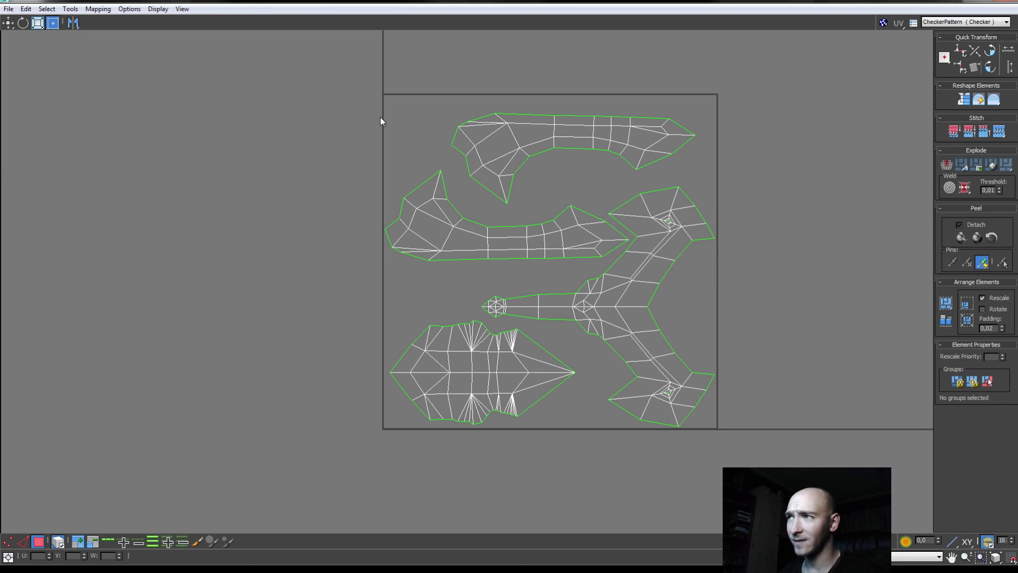
middle_drag(380, 117, 370, 153)
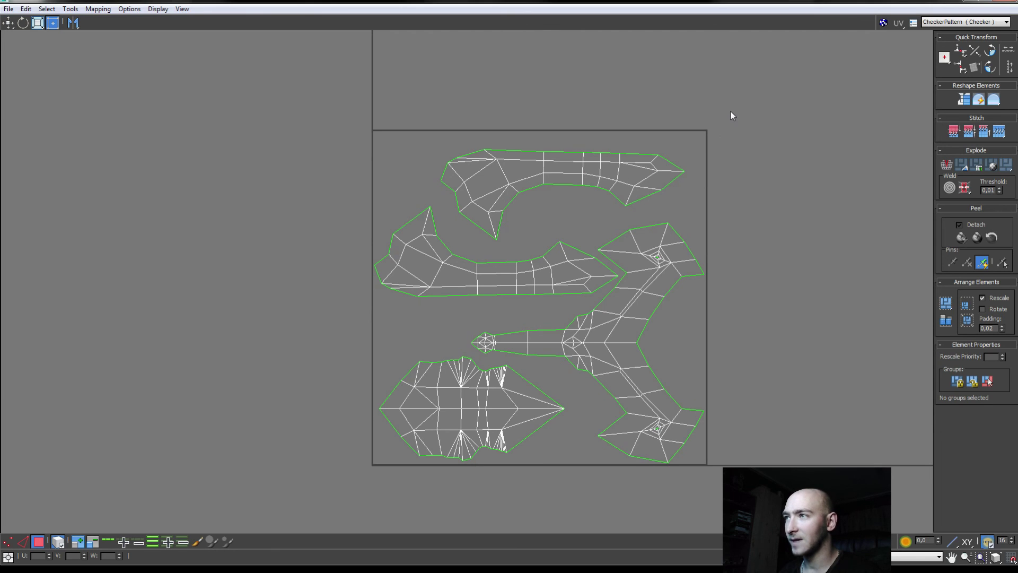
- Move the two top islands upward and drop the left curved island below the top one
drag(731, 110, 404, 351)
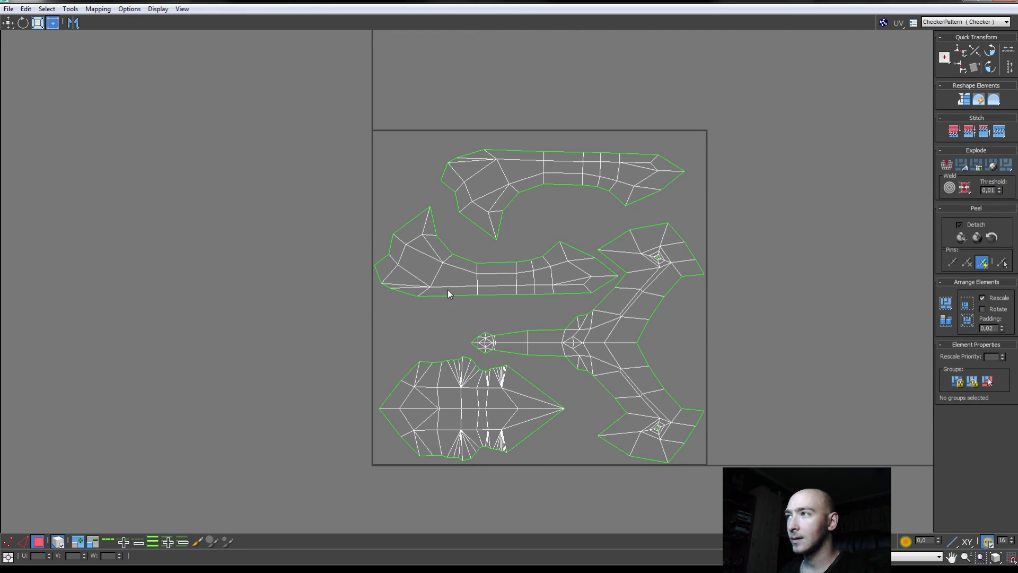
drag(517, 219, 562, 250)
mouse_move(530, 175)
mouse_down()
mouse_move(537, 120)
mouse_move(542, 158)
mouse_up()
click(528, 118)
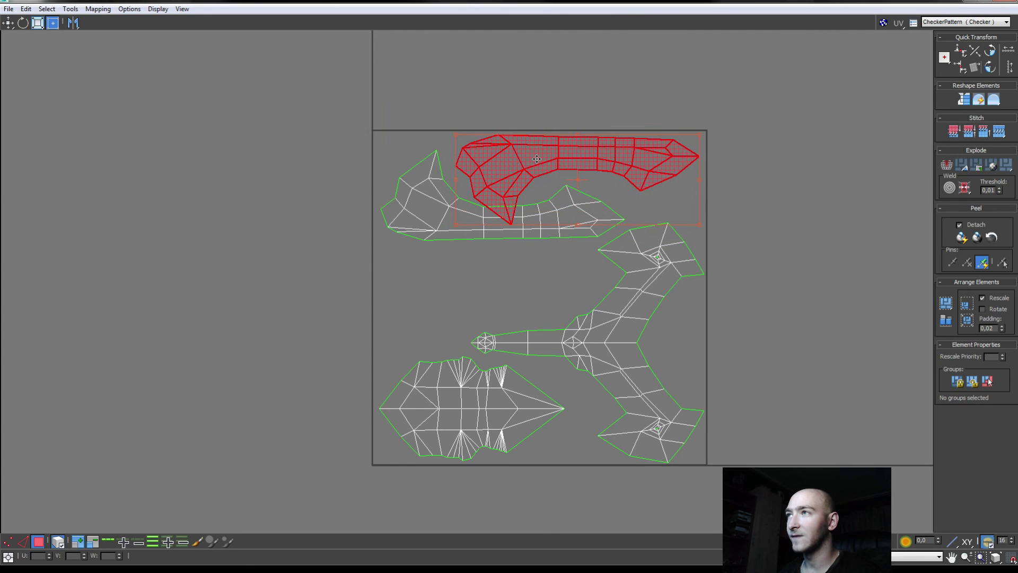
click(379, 156)
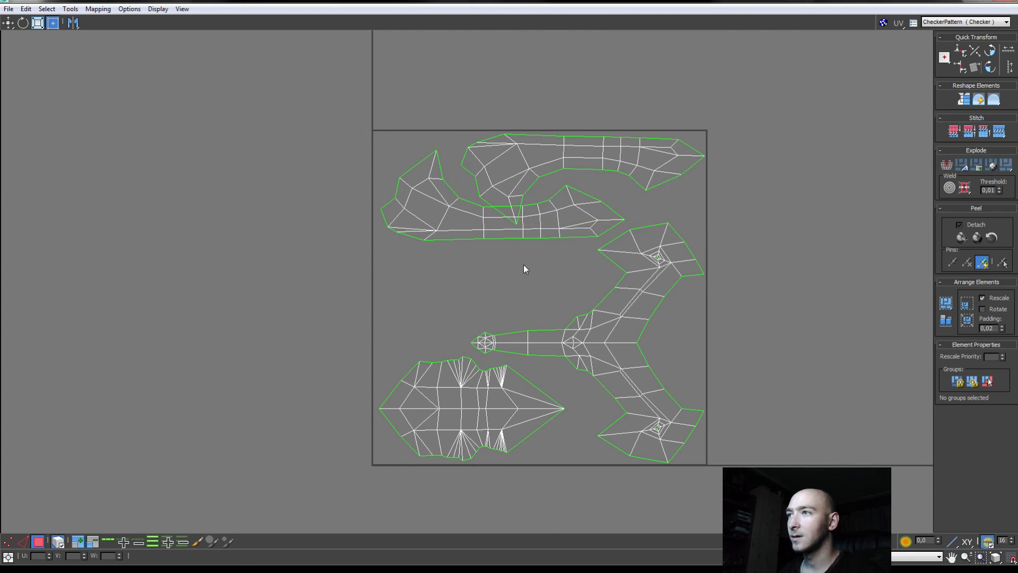
click(469, 217)
drag(469, 217, 464, 271)
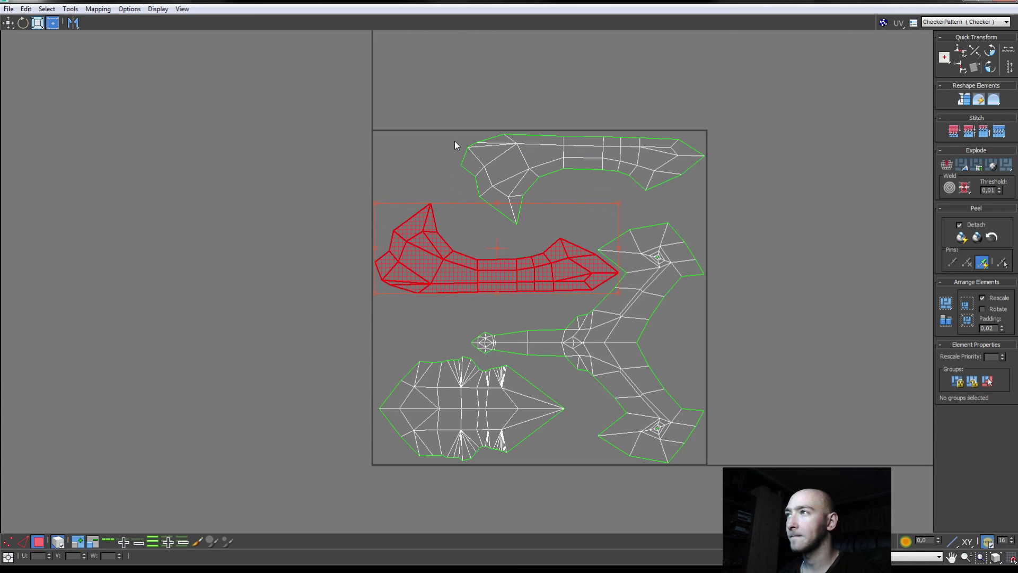
drag(469, 151, 461, 162)
click(464, 299)
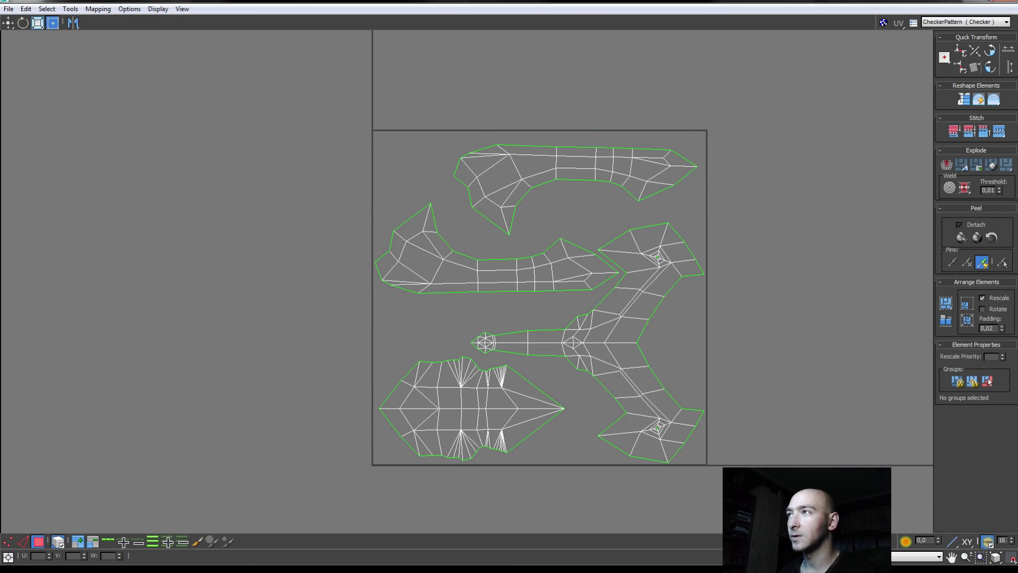
- Close the UV editor and collapse the modifier stack into an Editable Poly
click(1014, 3)
right_click(950, 110)
click(907, 208)
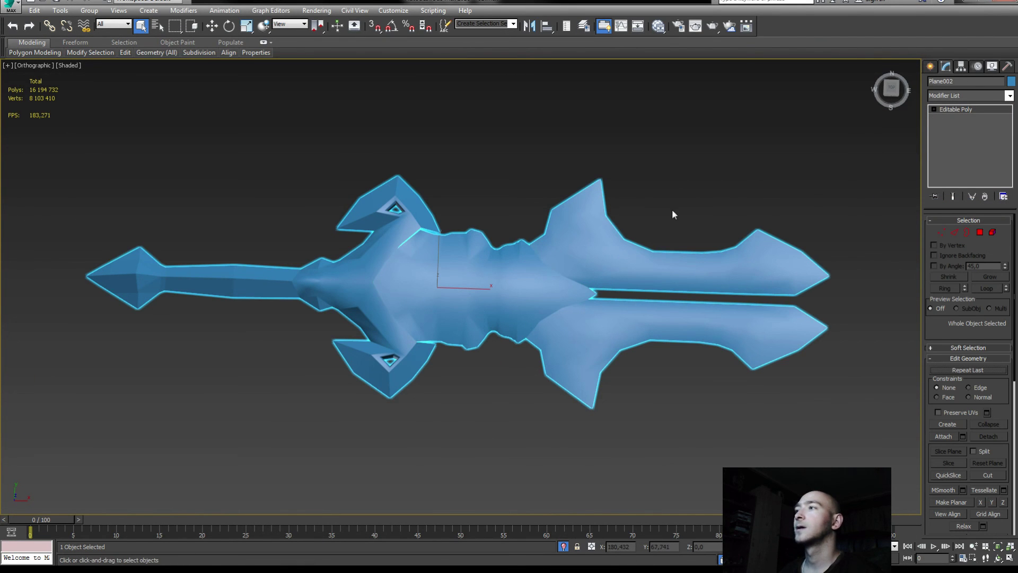
- Select the whole sword in Element mode and Auto Smooth all its faces
click(959, 153)
drag(702, 121, 805, 408)
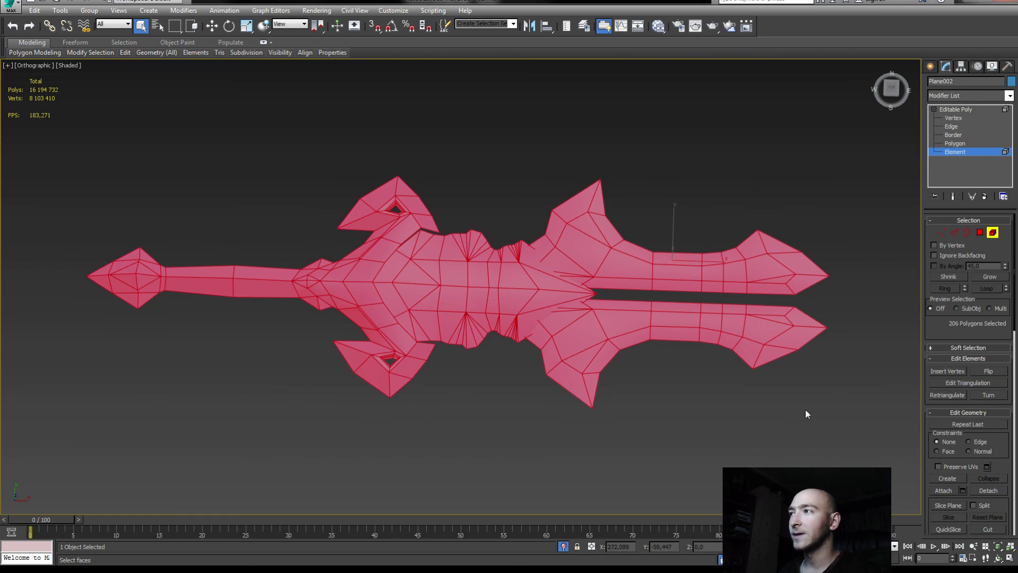
scroll(942, 417, down, 5)
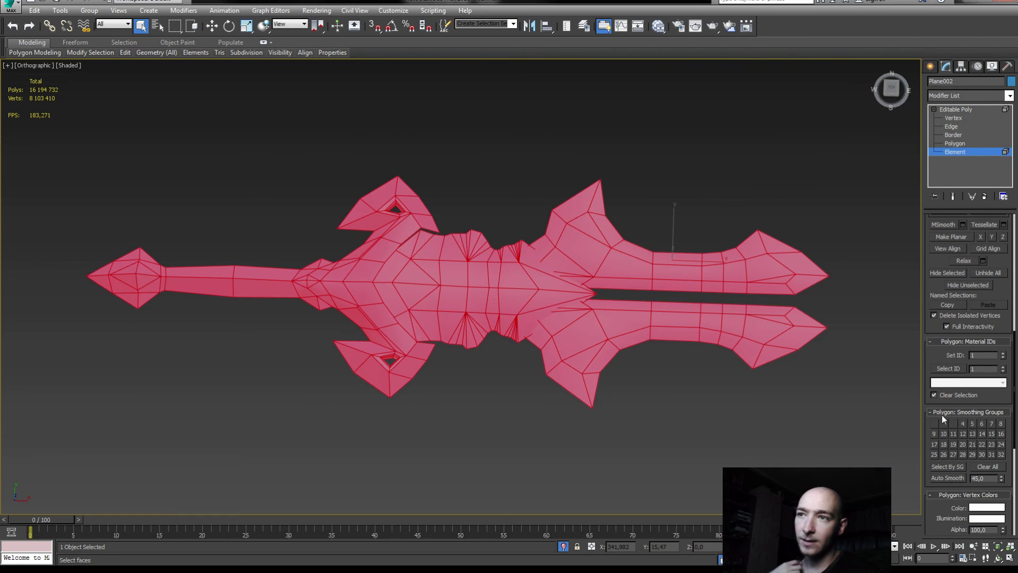
click(953, 481)
click(428, 431)
- Orbit to the crossguard hole with edged faces on and select a polygon beside it
scroll(179, 295, up, 3)
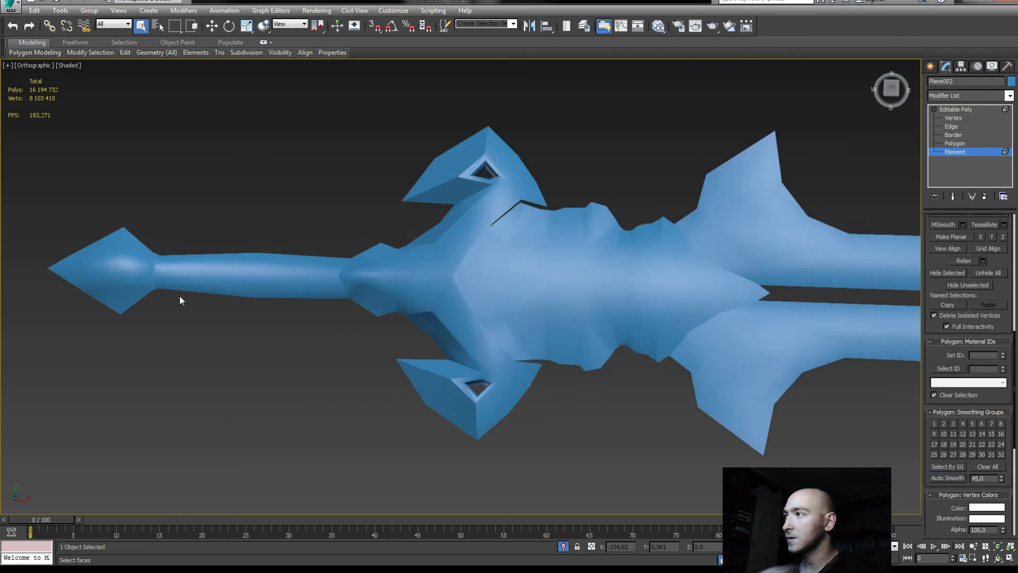
scroll(217, 302, up, 2)
scroll(217, 302, down, 3)
alt+middle_drag(216, 301, 370, 266)
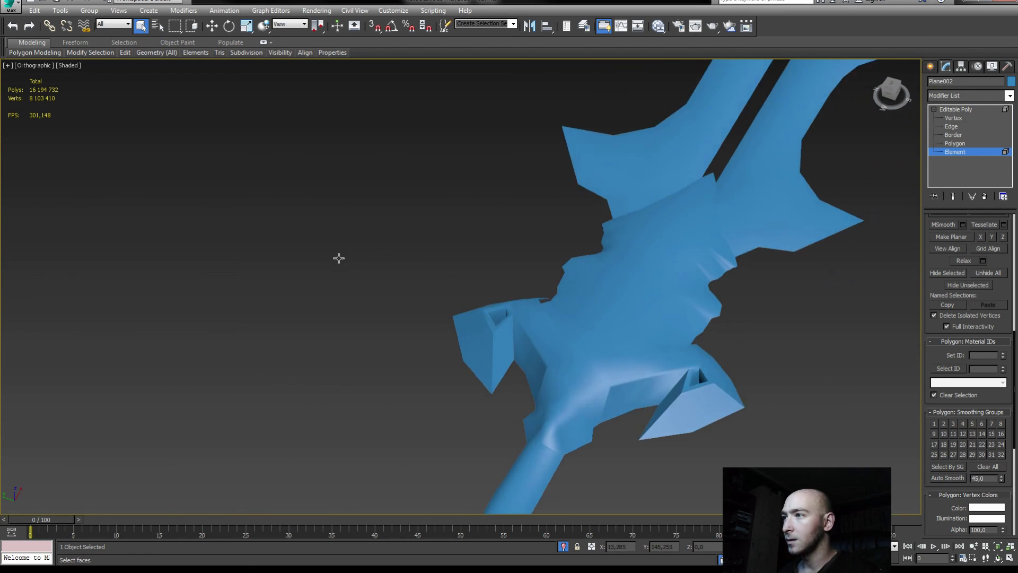
scroll(628, 396, up, 3)
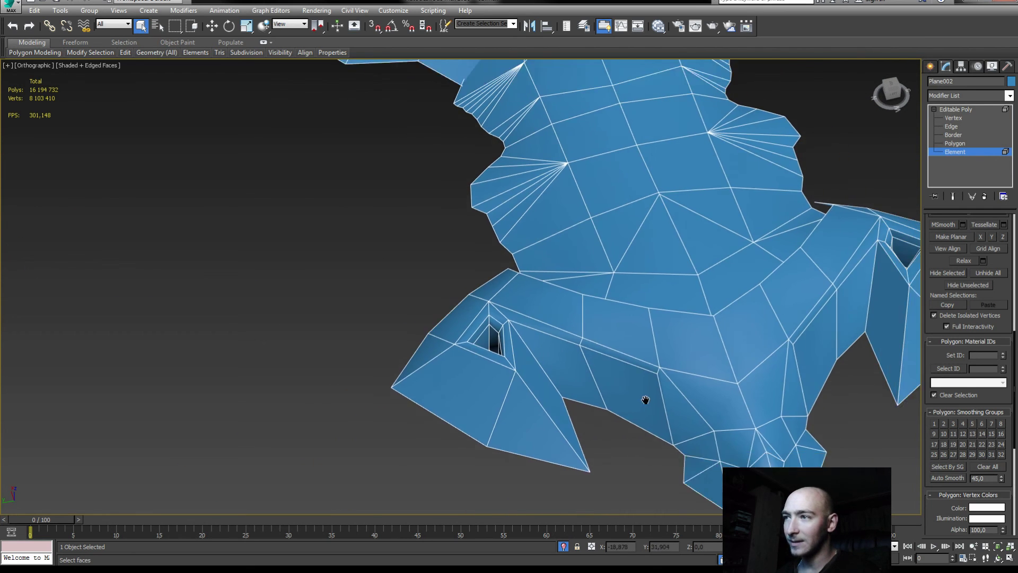
alt+middle_drag(702, 410, 711, 249)
scroll(712, 250, up, 3)
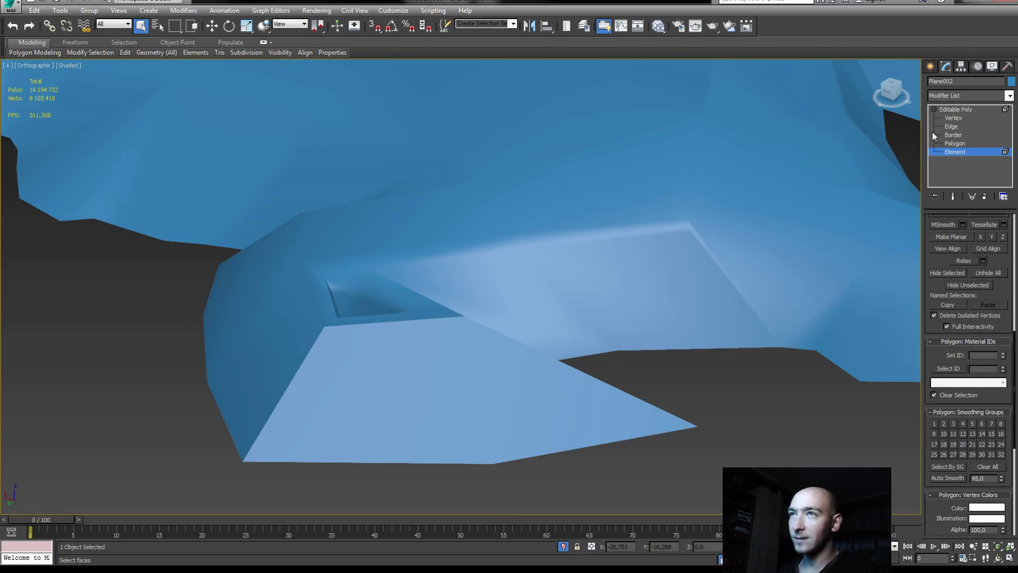
click(955, 143)
key(F4)
click(705, 279)
mouse_move(704, 280)
alt+middle_down()
mouse_move(709, 349)
mouse_move(764, 302)
mouse_move(764, 273)
mouse_move(700, 324)
alt+middle_up()
- At Vertex level, try a Cut edge down from the guard's upper vertex, then undo it
key(1)
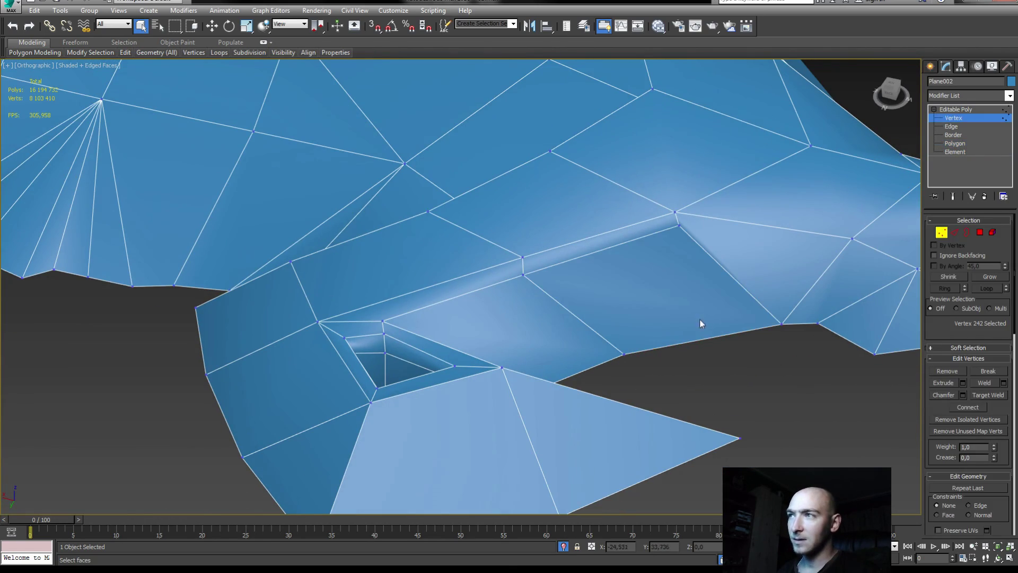
right_click(700, 323)
click(650, 229)
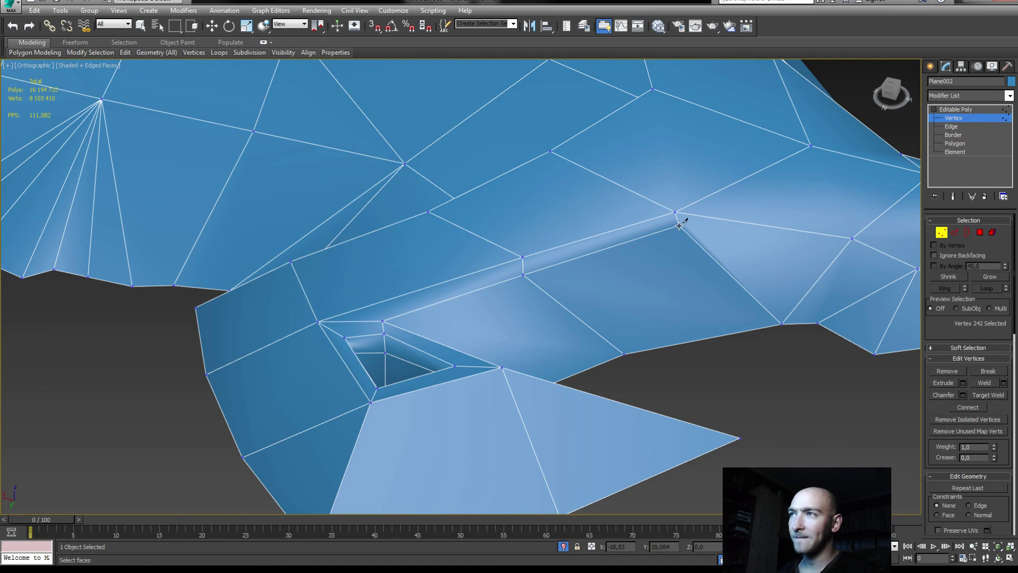
click(679, 225)
click(694, 336)
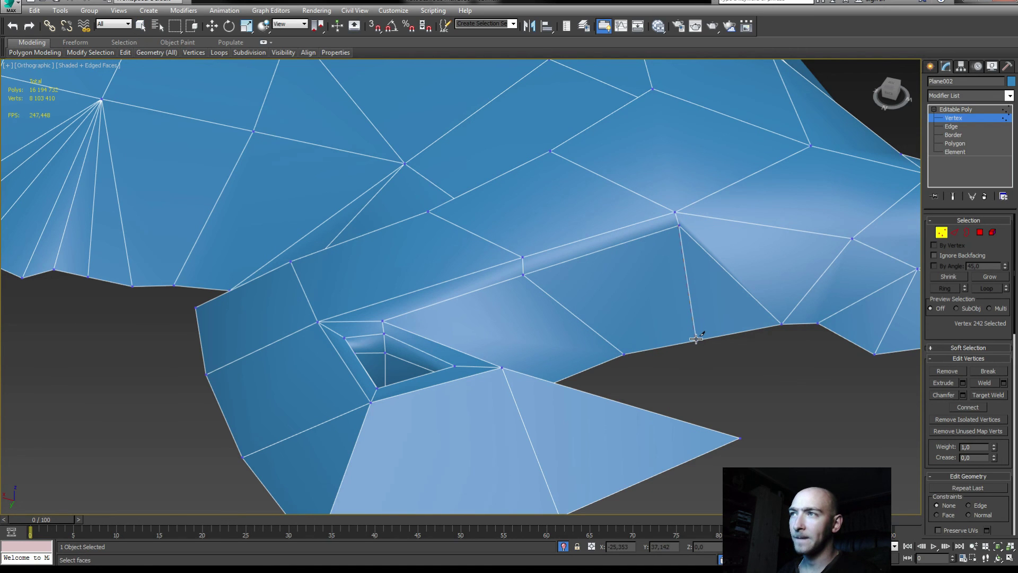
key(ctrl+z)
- Cut two new edges between lower and upper vertices beside the guard notch
alt+middle_drag(735, 287, 573, 377)
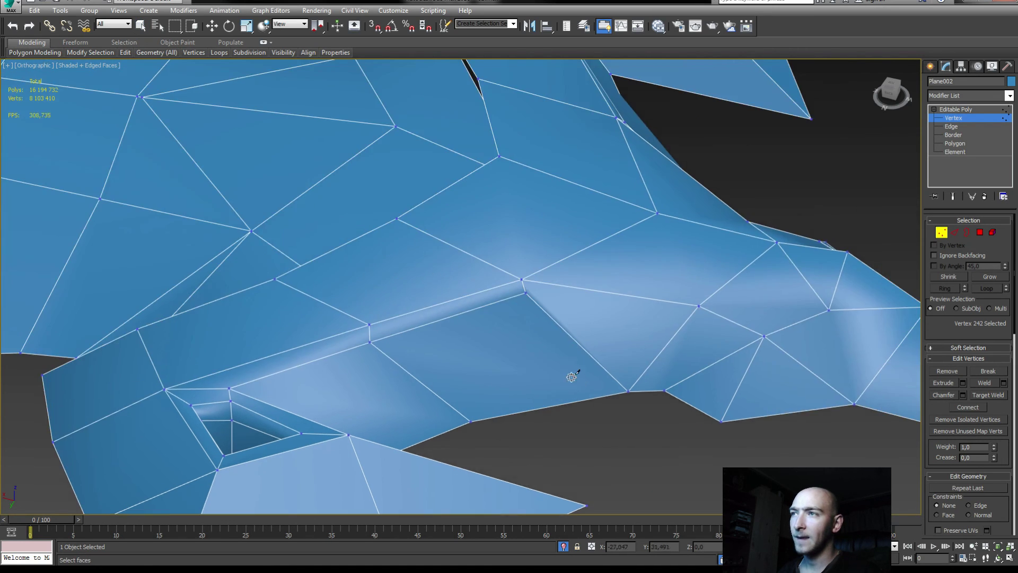
click(628, 392)
click(620, 293)
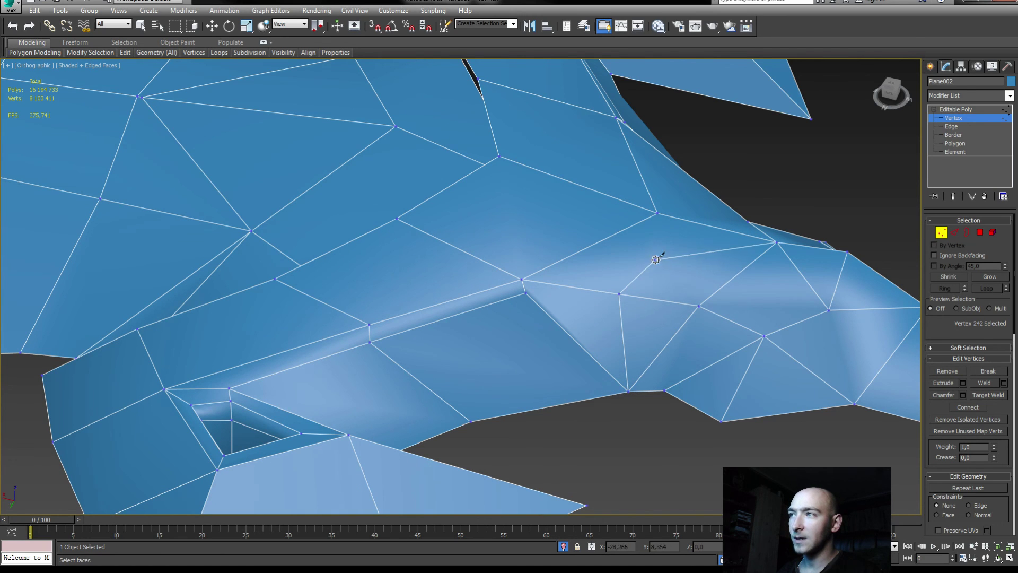
mouse_move(701, 225)
alt+middle_down()
mouse_move(642, 285)
mouse_move(598, 298)
mouse_move(604, 307)
mouse_move(623, 271)
mouse_move(564, 307)
mouse_move(261, 298)
mouse_move(599, 291)
alt+middle_up()
scroll(623, 271, up, 2)
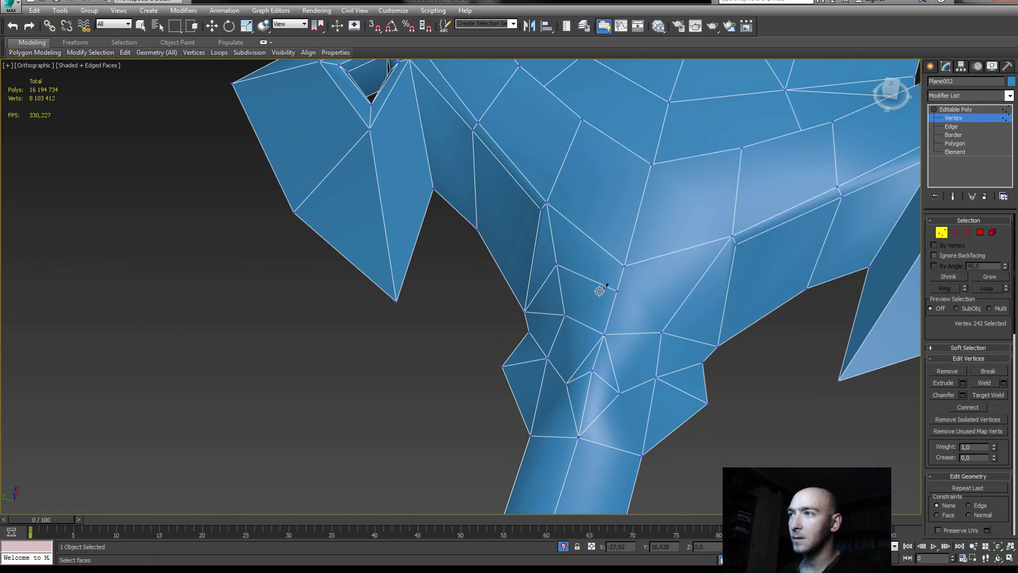
click(688, 296)
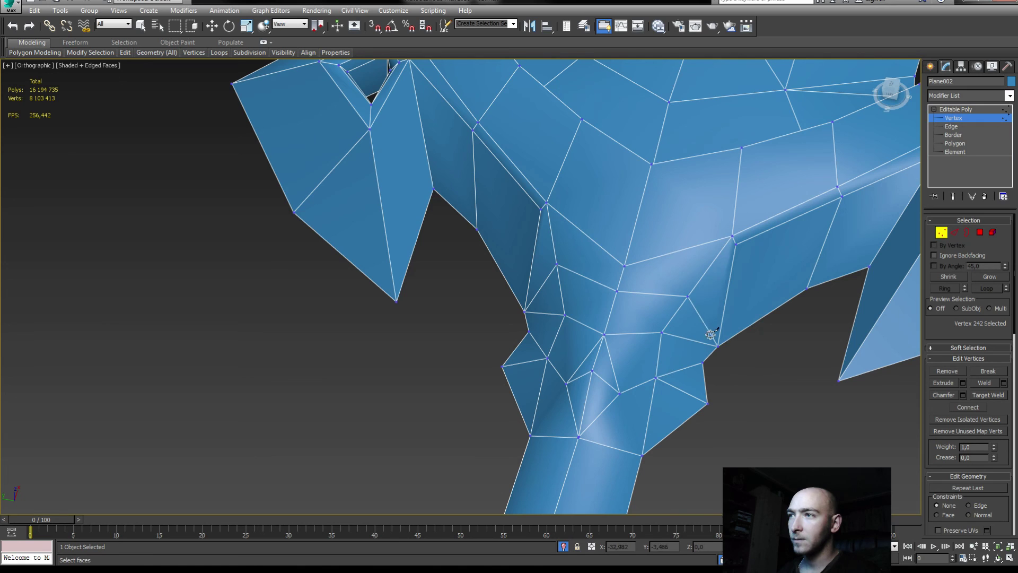
click(718, 343)
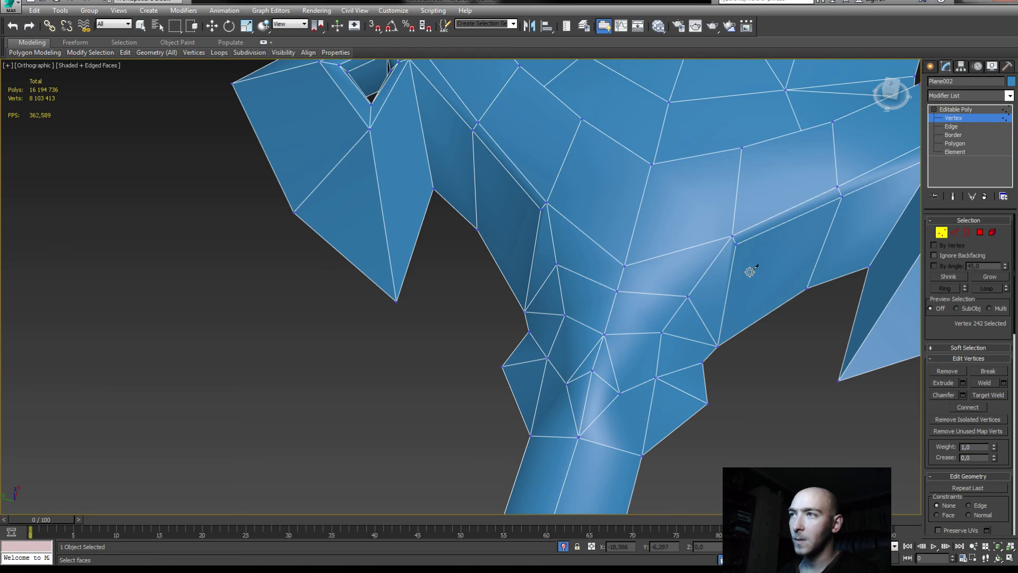
- Cut an edge from the upper vertex to the boundary, undo the extra cuts, and begin another
click(736, 244)
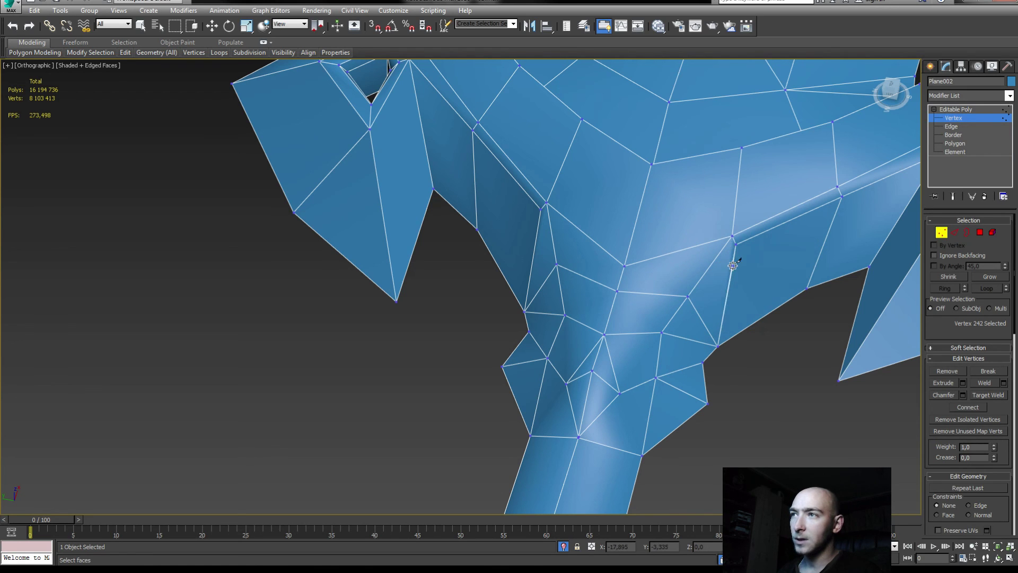
click(756, 317)
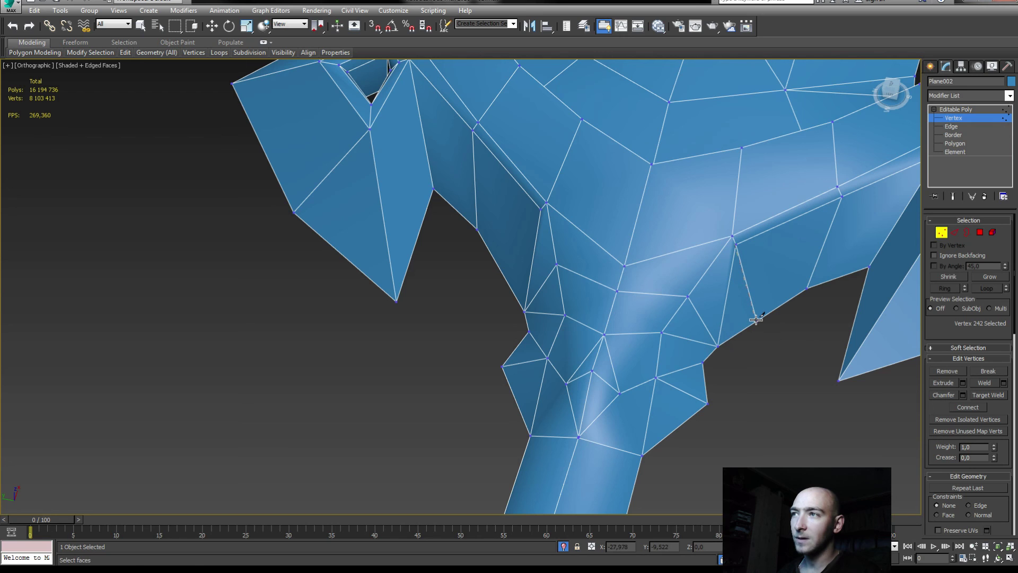
click(756, 318)
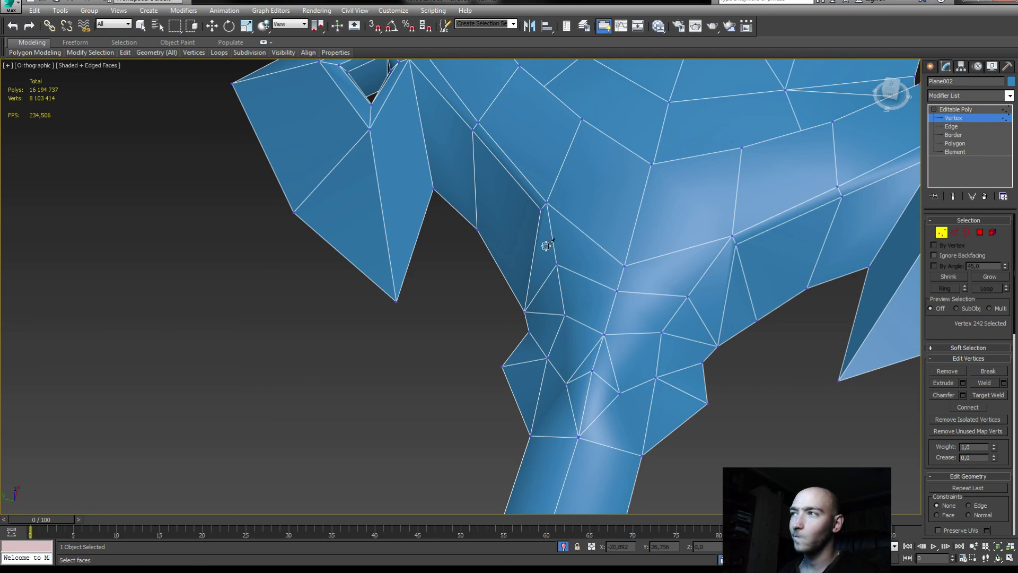
click(503, 274)
key(ctrl+z)
key(ctrl+z)
key(ctrl+z)
key(ctrl+z)
key(ctrl+z)
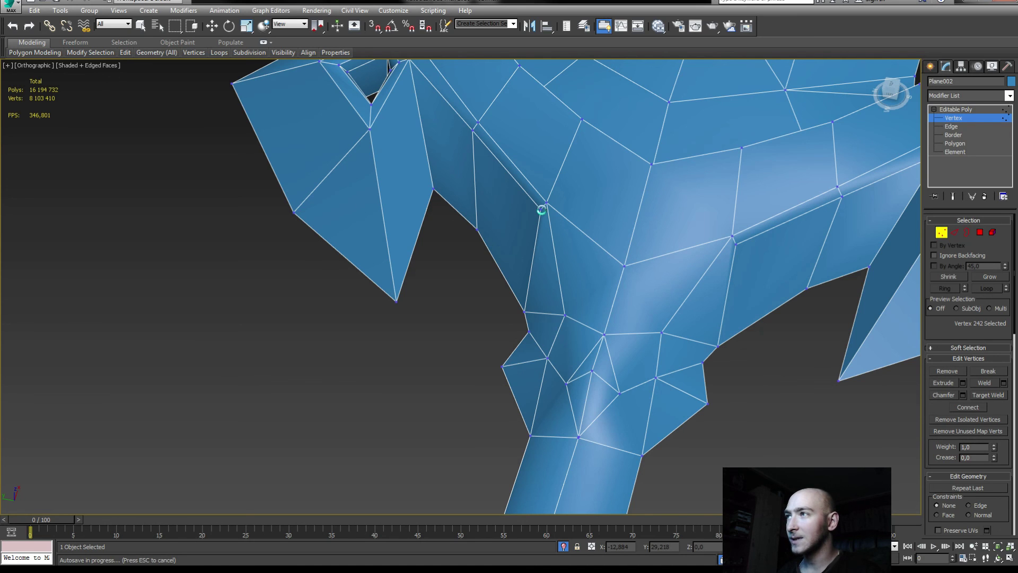
click(540, 210)
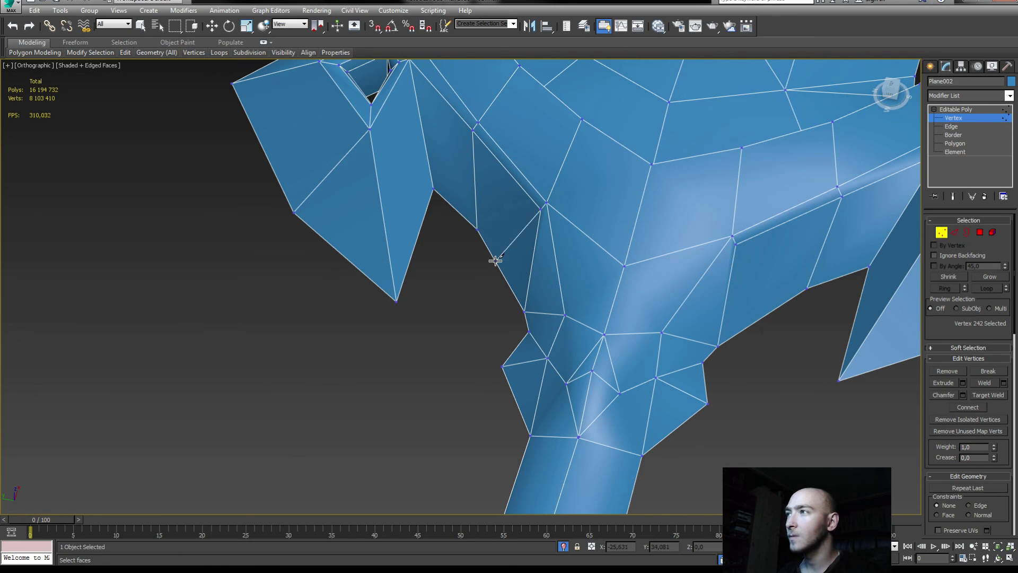
- Select the newly cut edge at Edge level, inspect the guard hole, then deselect it
key(2)
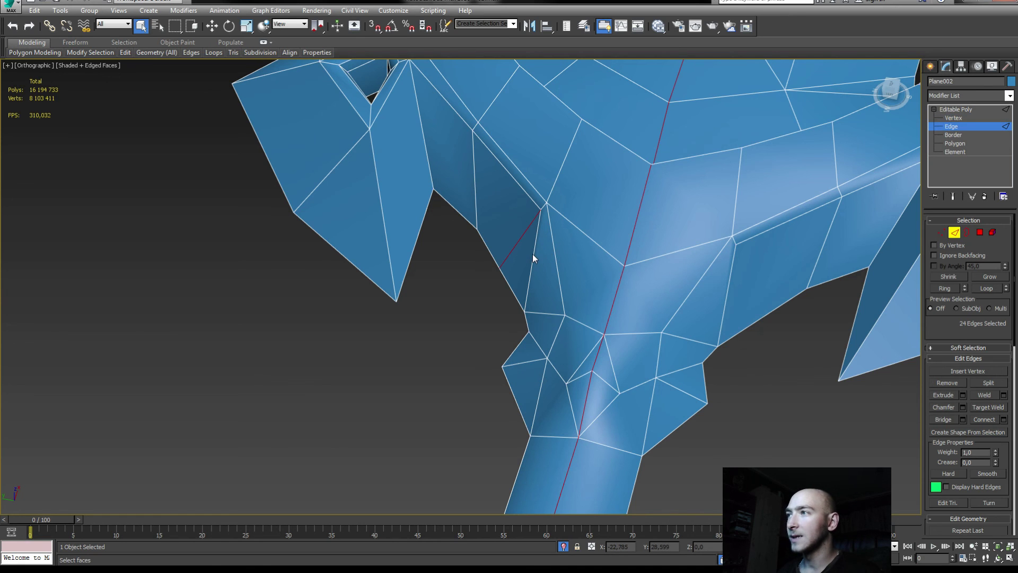
click(537, 252)
alt+middle_drag(532, 252, 550, 252)
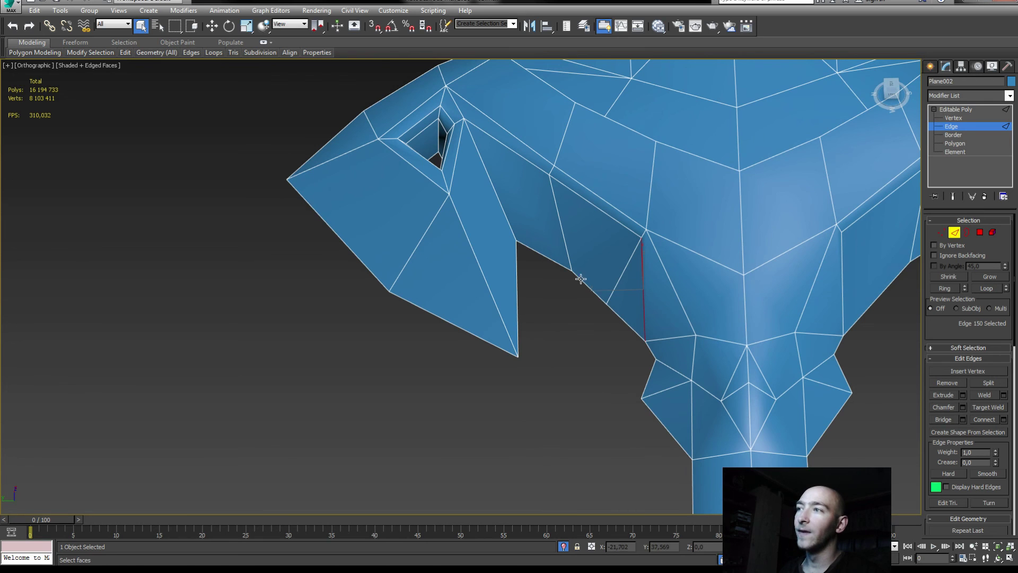
click(578, 371)
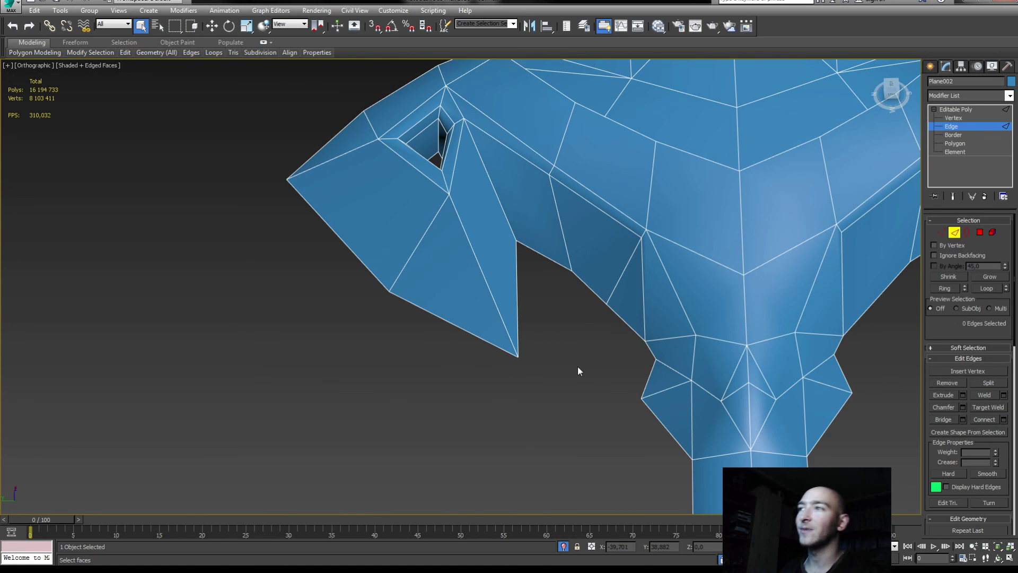
mouse_move(581, 368)
alt+middle_down()
mouse_move(545, 352)
mouse_move(605, 376)
mouse_move(566, 355)
alt+middle_up()
- Select the stray overlapping vertex pair on the guard at Vertex level
scroll(535, 374, up, 2)
scroll(542, 402, up, 2)
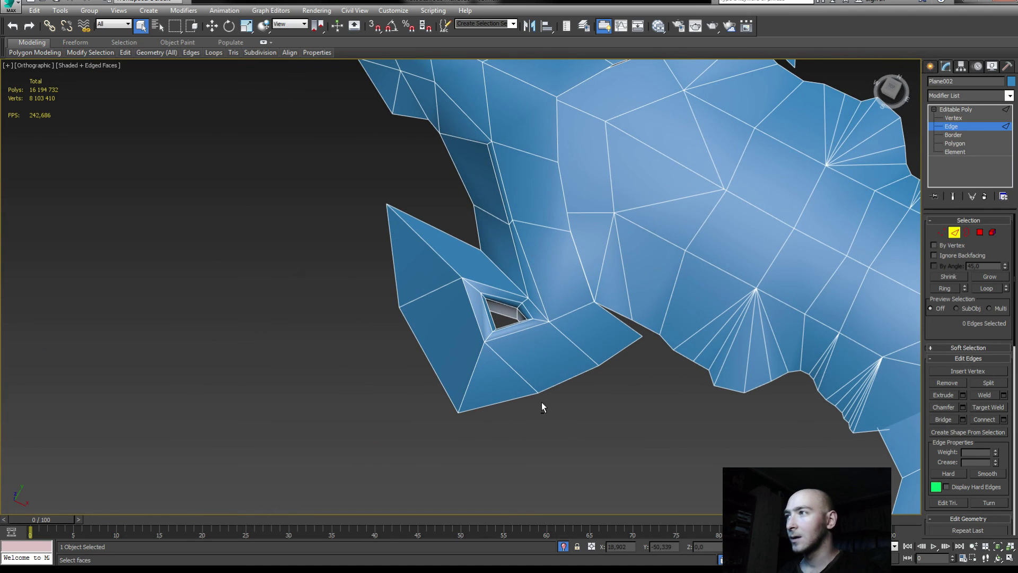
middle_drag(616, 339, 439, 337)
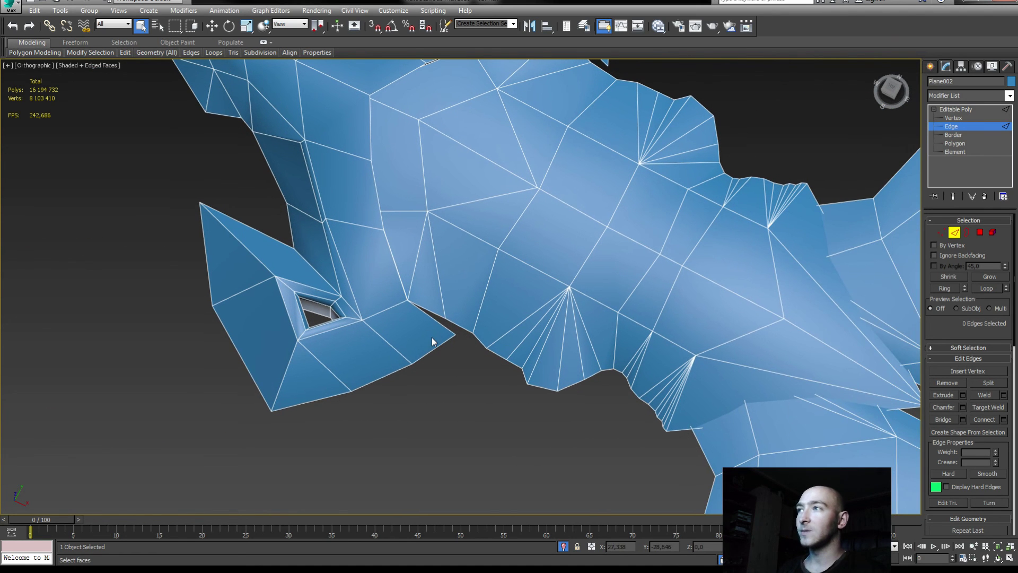
click(949, 118)
click(539, 187)
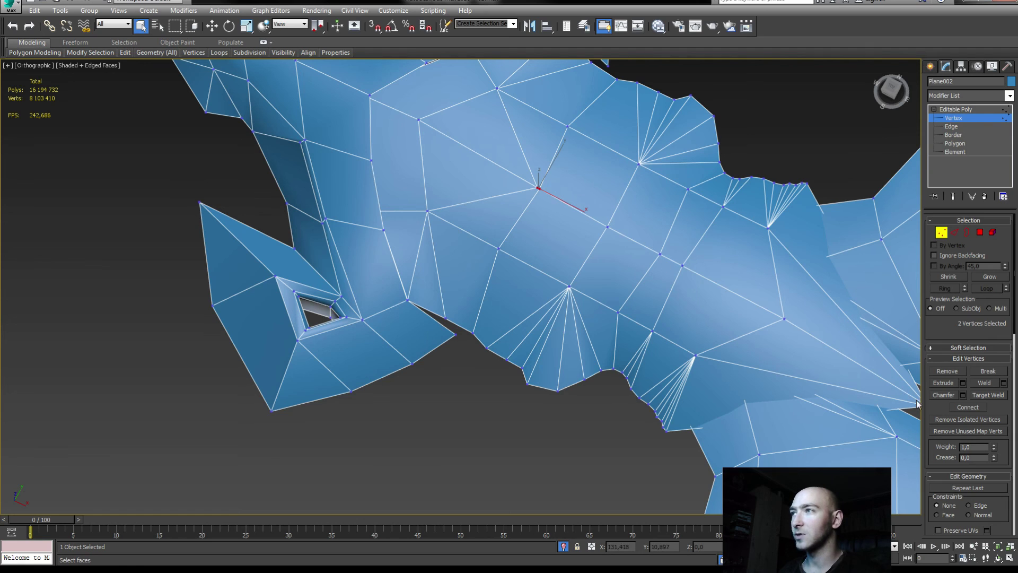
- Weld the selected stray vertex pair on the guard into one vertex
click(1003, 382)
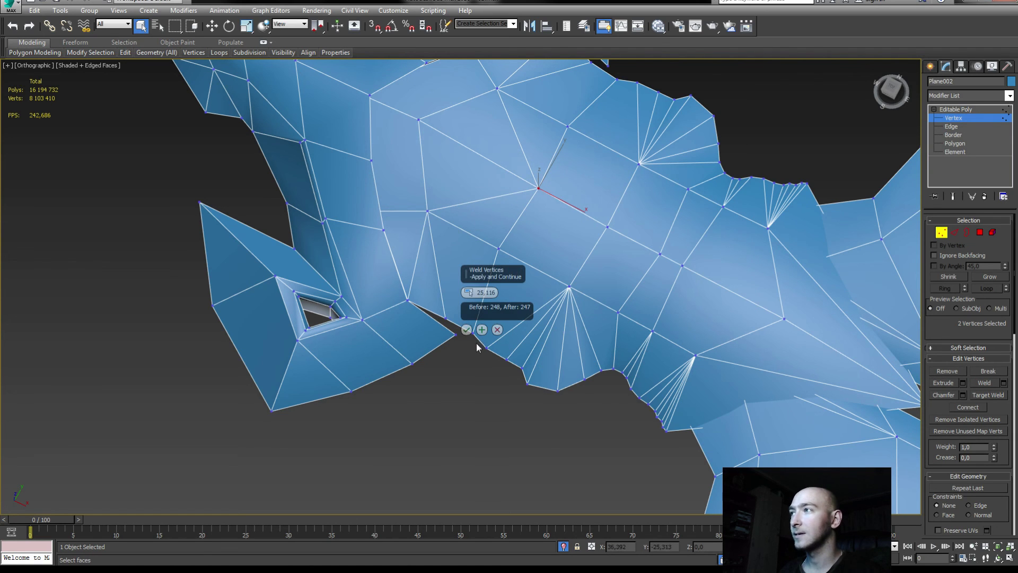
click(467, 330)
middle_drag(545, 259, 641, 392)
scroll(482, 282, down, 3)
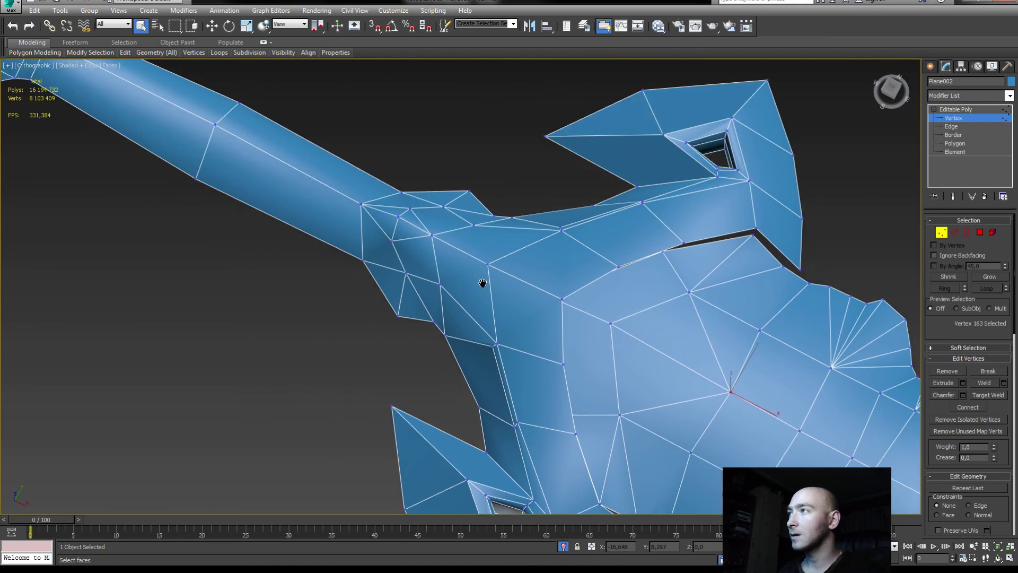
middle_drag(481, 281, 545, 322)
scroll(457, 278, up, 5)
scroll(454, 276, up, 3)
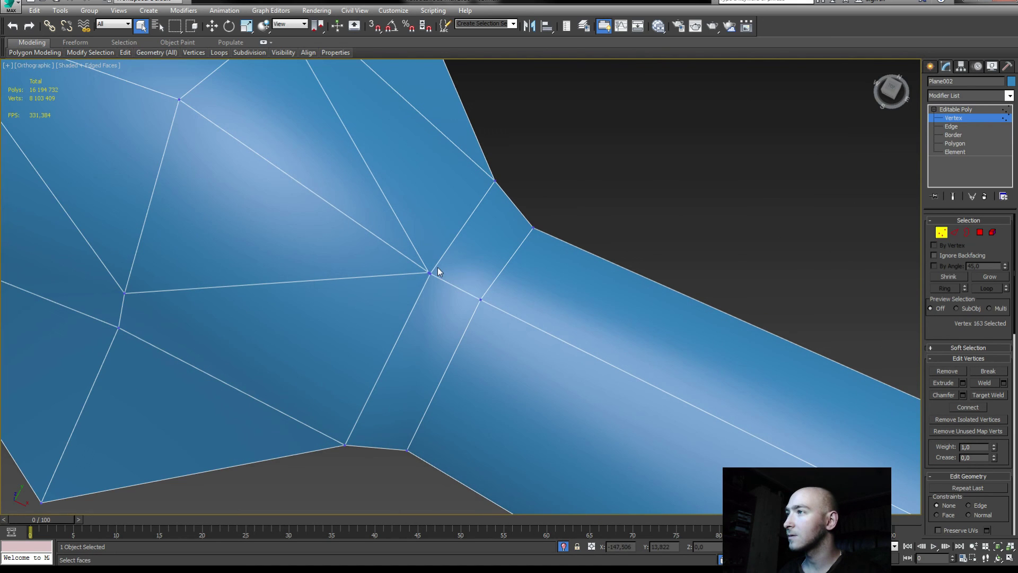
- Weld two more nearly coincident vertex pairs near the handle joint
drag(434, 263, 474, 292)
scroll(474, 286, up, 2)
click(984, 385)
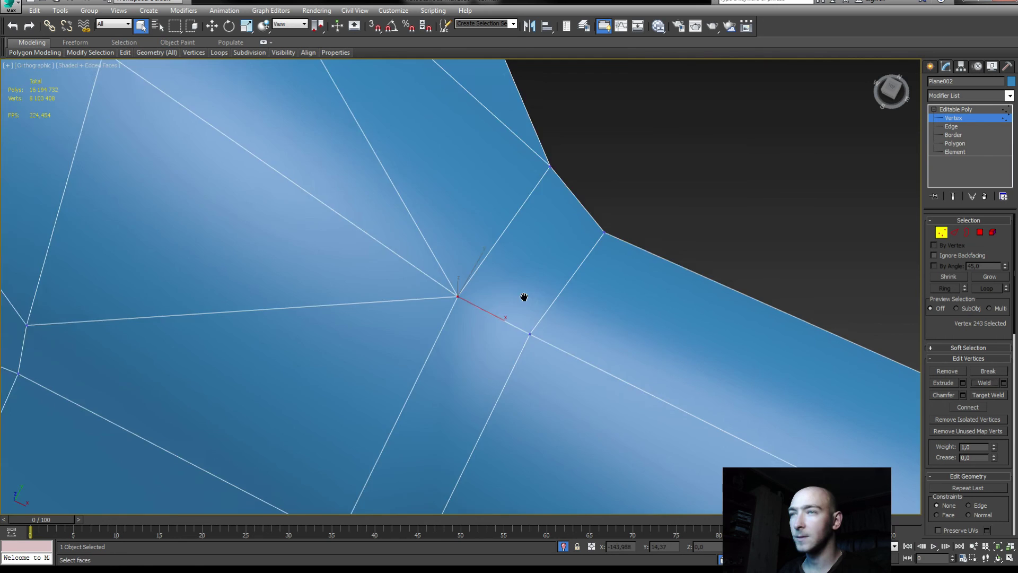
scroll(523, 295, down, 2)
scroll(421, 294, down, 1)
drag(251, 219, 252, 220)
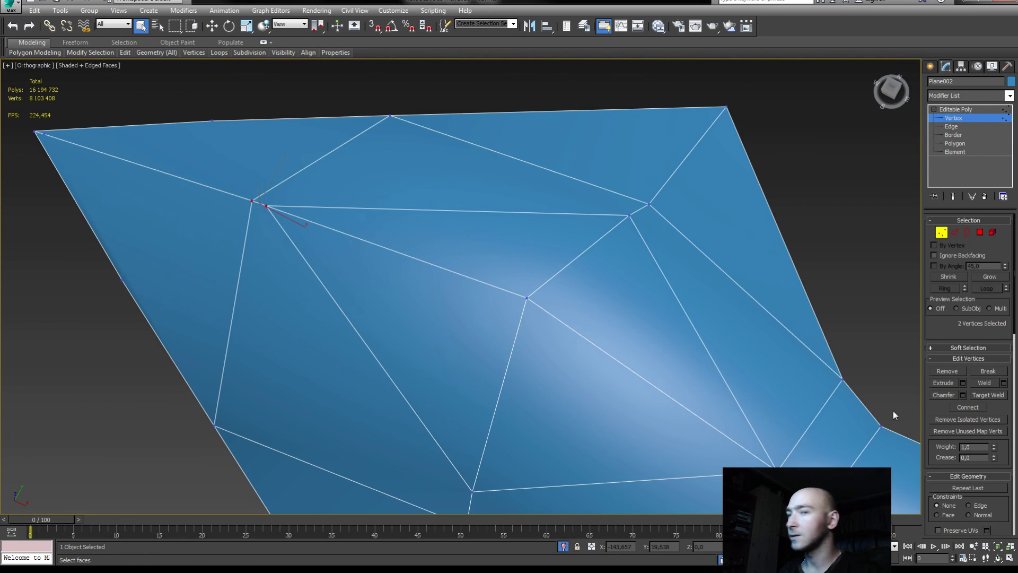
click(985, 385)
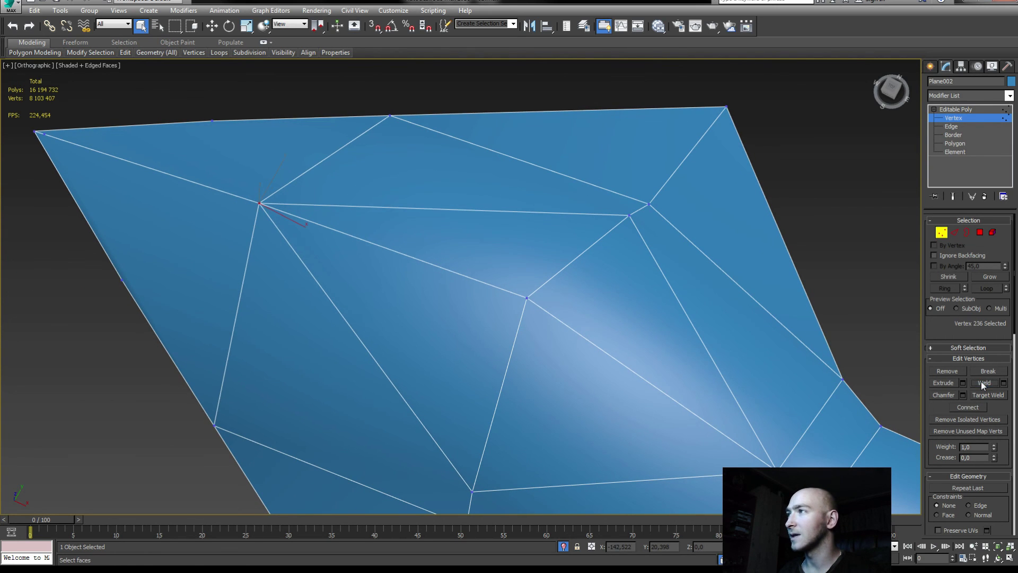
- Frame the whole sword and use Unhide All to restore the textured reference plane
scroll(402, 318, down, 2)
scroll(334, 225, down, 2)
mouse_move(334, 225)
middle_down()
mouse_move(254, 164)
mouse_move(334, 192)
middle_up()
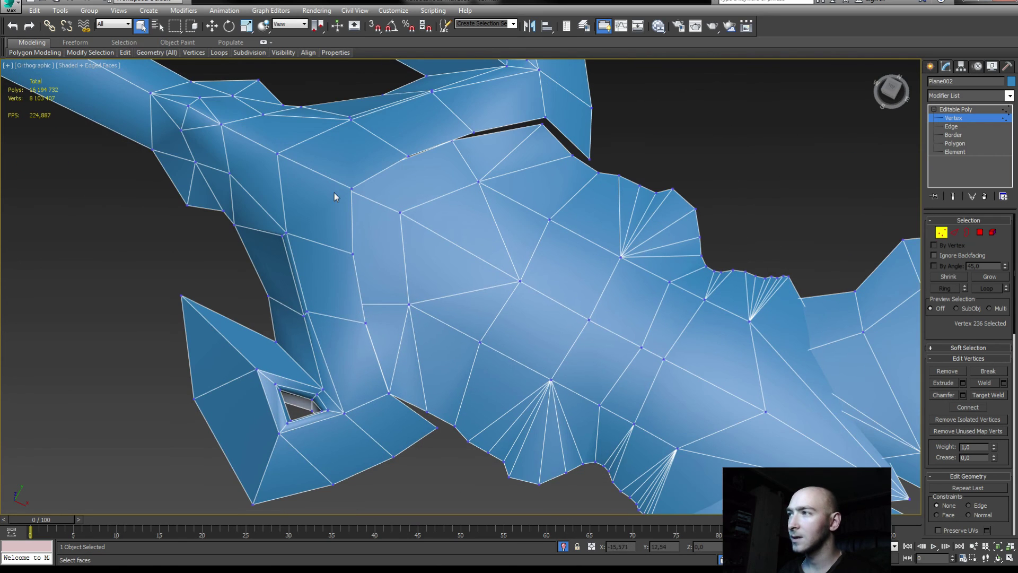
scroll(565, 368, up, 2)
middle_drag(555, 323, 317, 266)
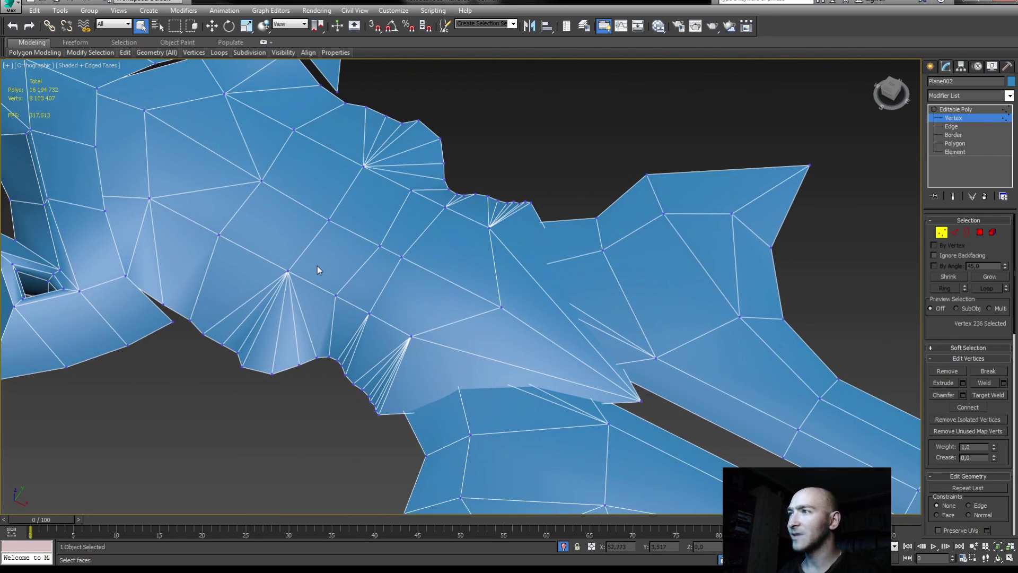
scroll(318, 266, down, 3)
scroll(506, 376, up, 2)
scroll(536, 395, up, 3)
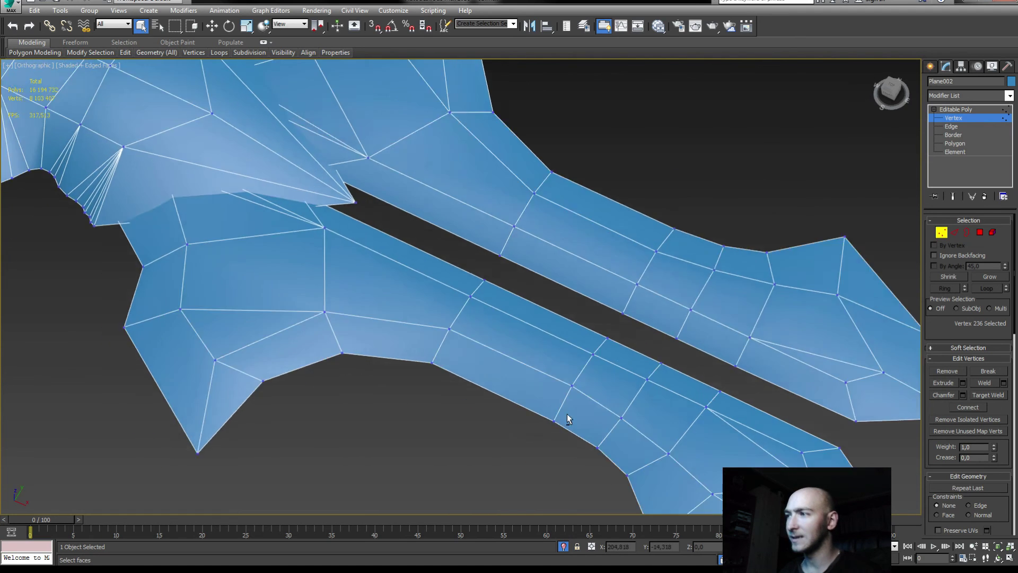
middle_drag(568, 415, 534, 288)
scroll(531, 366, down, 3)
scroll(529, 366, up, 1)
middle_drag(530, 366, 448, 359)
scroll(448, 359, down, 2)
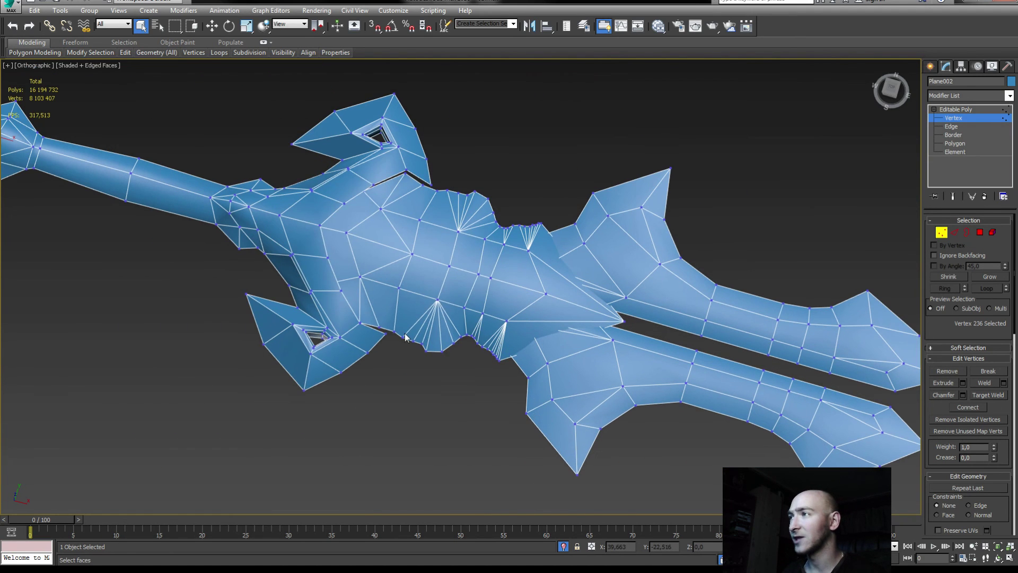
right_click(405, 333)
click(417, 295)
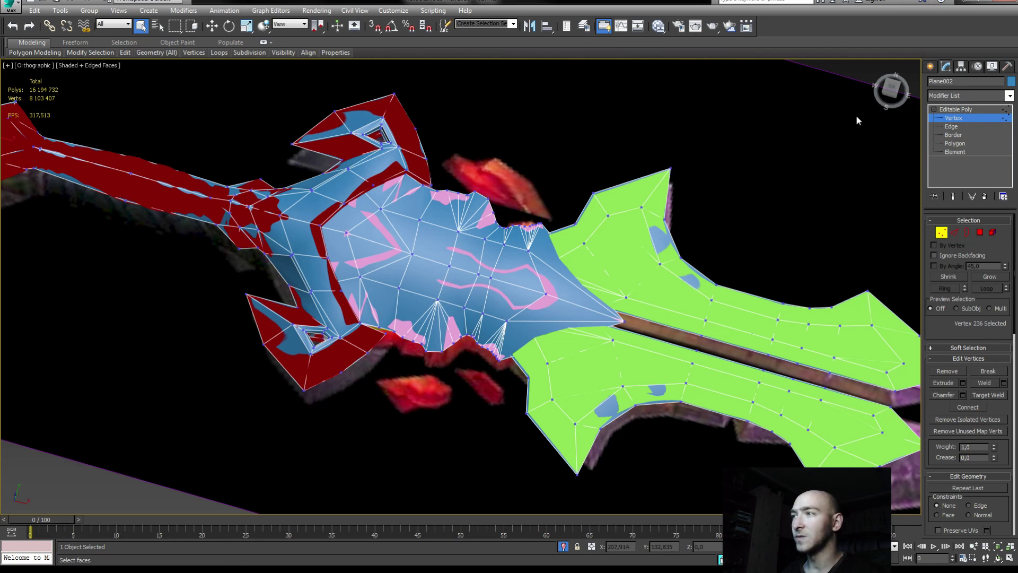
- Exit sub-object editing, compare the sword with the reference, and isolate it with Alt+Q
click(931, 66)
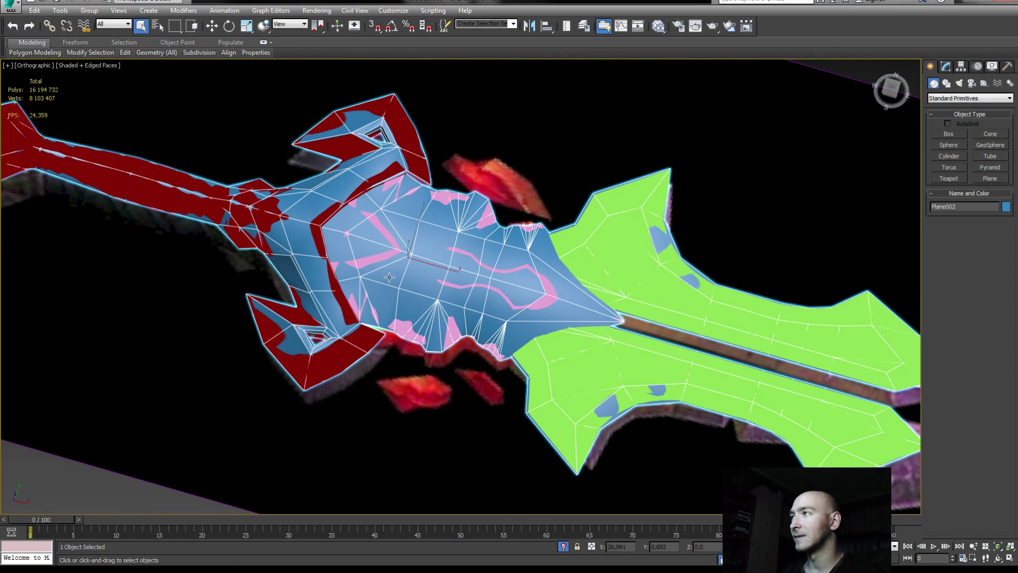
scroll(389, 277, down, 2)
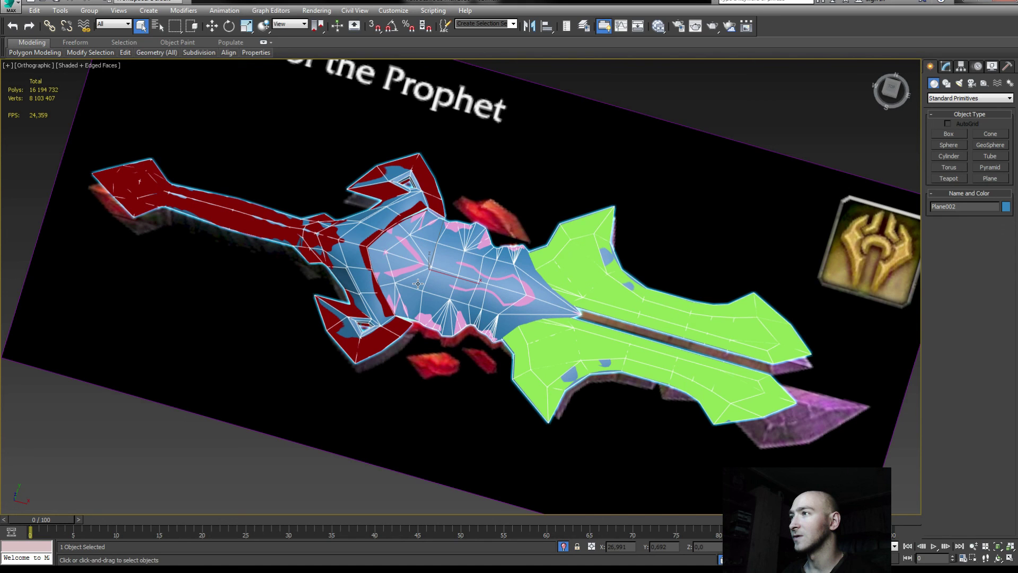
alt+middle_drag(418, 284, 409, 243)
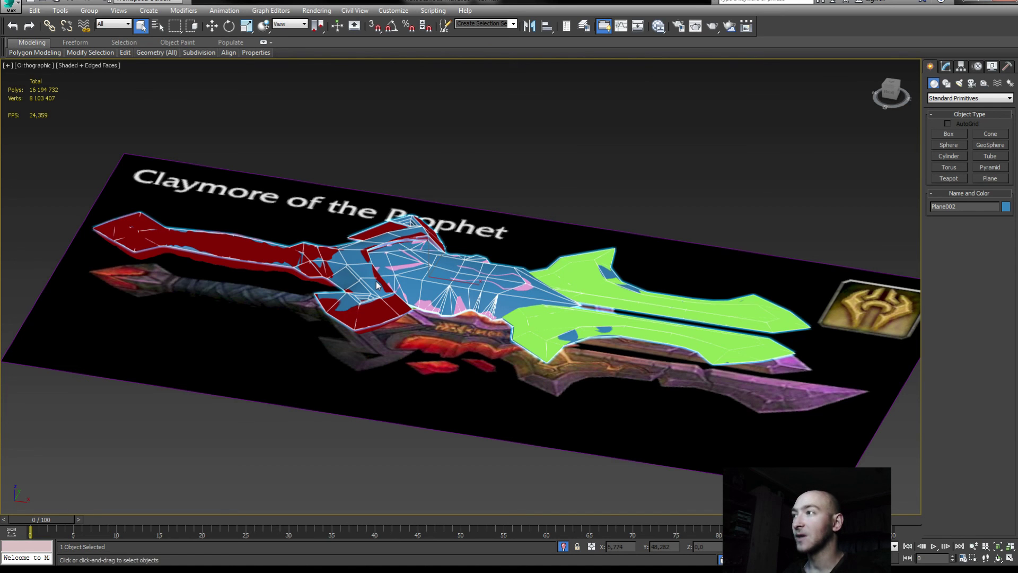
alt+middle_drag(377, 281, 450, 377)
key(alt+q)
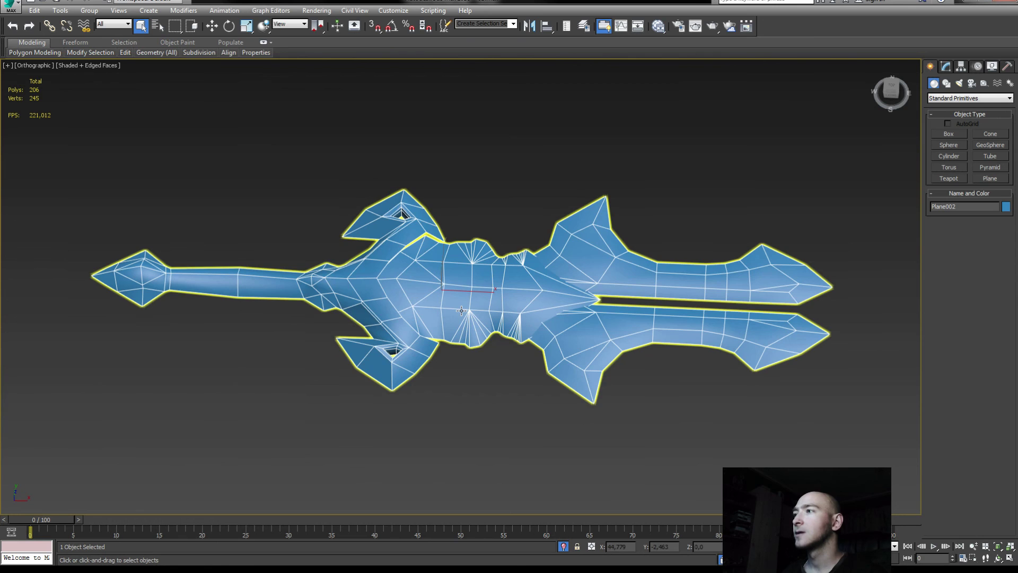
click(450, 376)
right_click(466, 371)
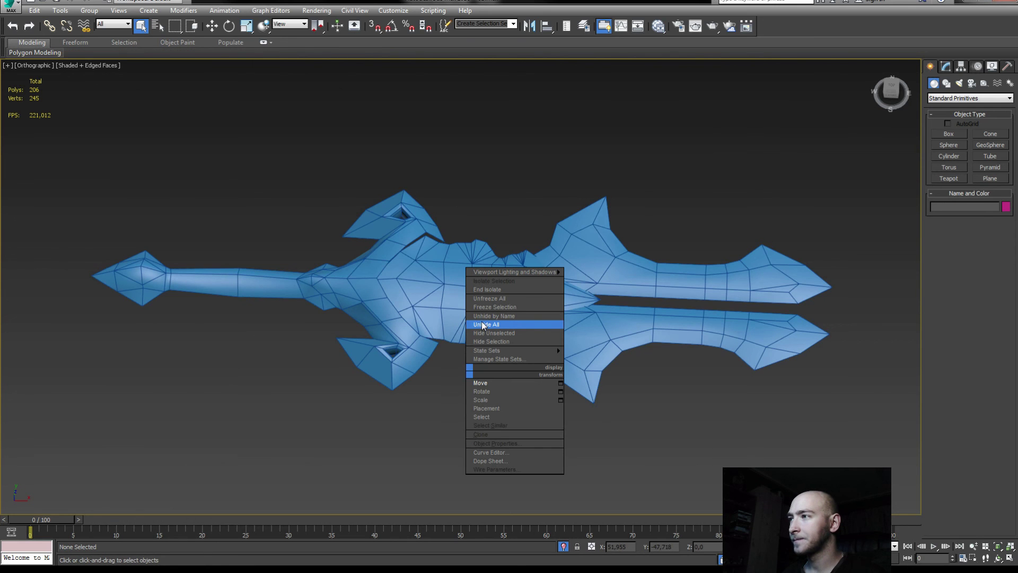